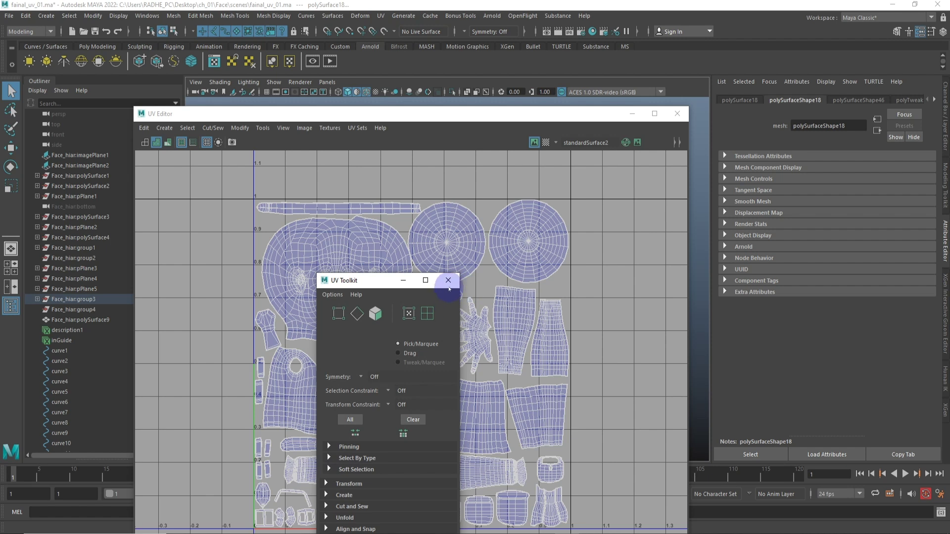
Step: Switch to UV selection mode and marquee-select every UV of polySurfaceShape18's layout
click(448, 281)
scroll(439, 275, down, 3)
scroll(381, 264, down, 2)
drag(321, 187, 641, 449)
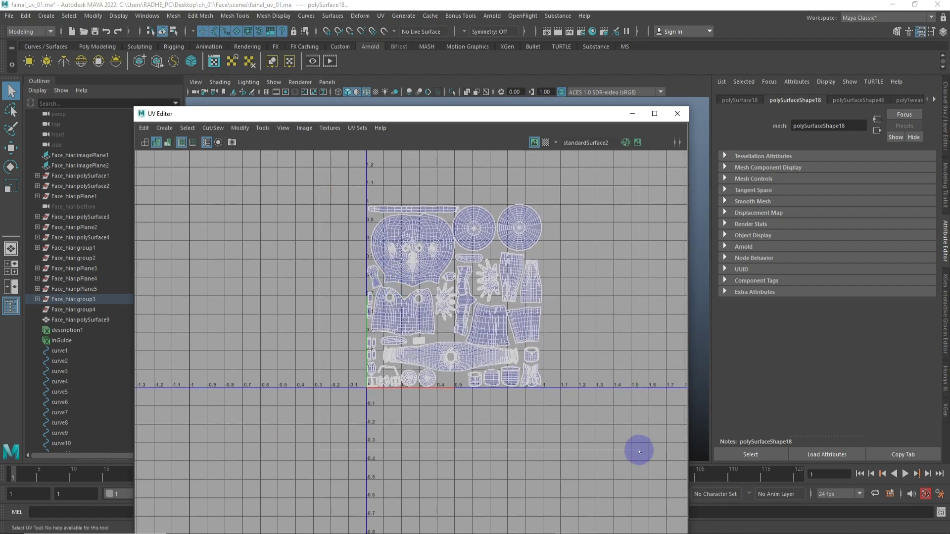
right_click(393, 233)
drag(333, 180, 653, 495)
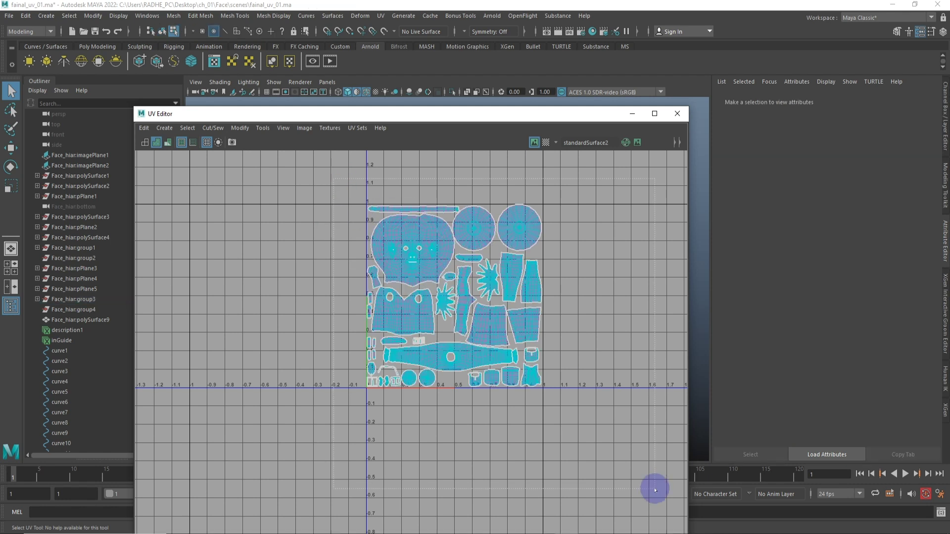
scroll(613, 287, down, 3)
drag(480, 287, 372, 287)
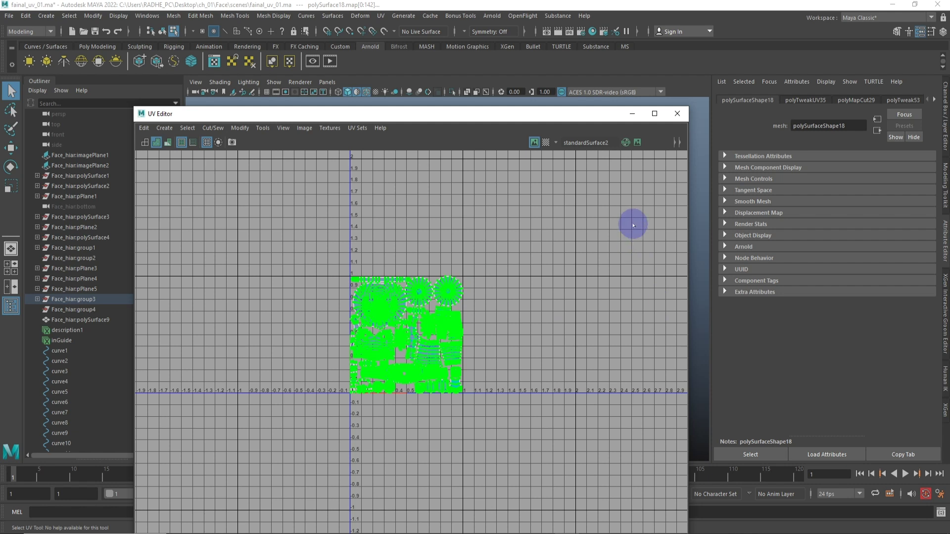
scroll(363, 255, up, 3)
drag(577, 343, 447, 260)
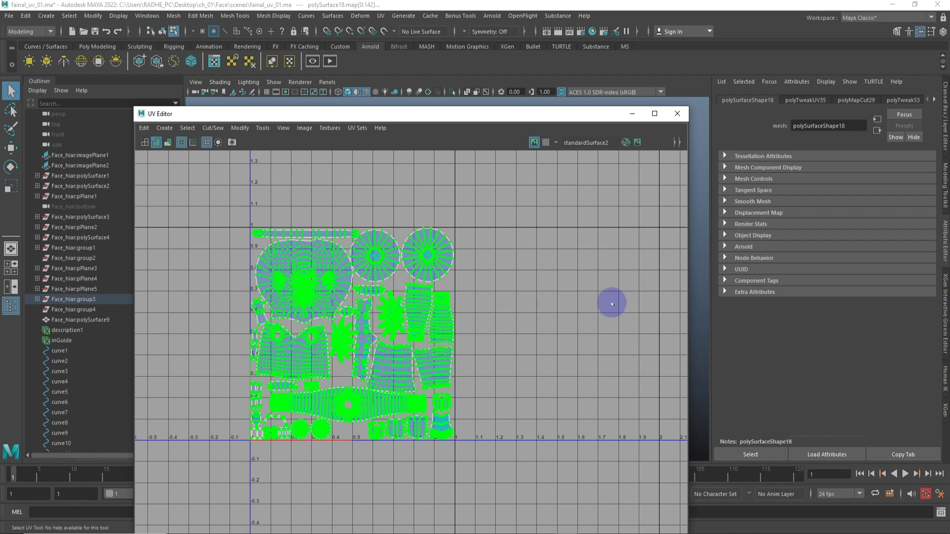
drag(596, 333, 543, 326)
scroll(542, 326, down, 1)
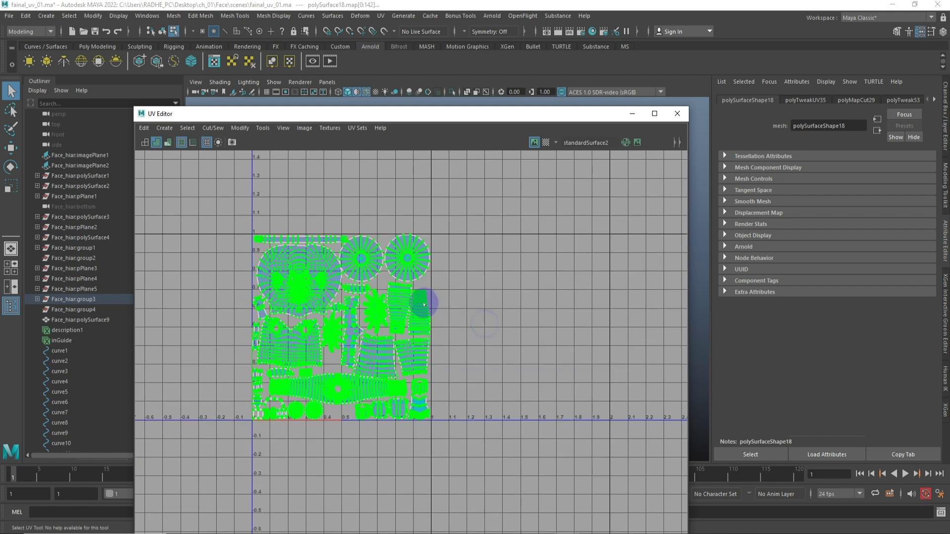
drag(446, 275, 471, 293)
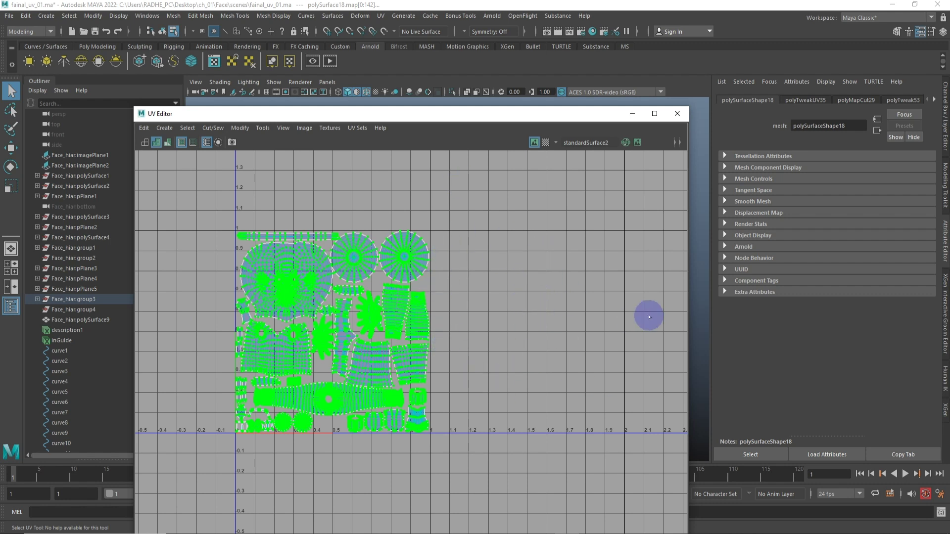
drag(643, 314, 508, 297)
scroll(620, 298, down, 2)
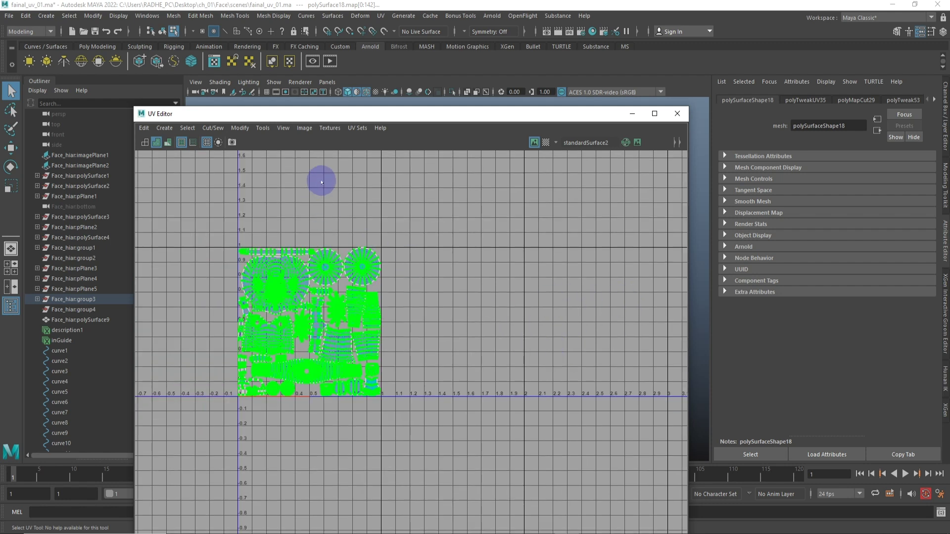
drag(341, 175, 350, 210)
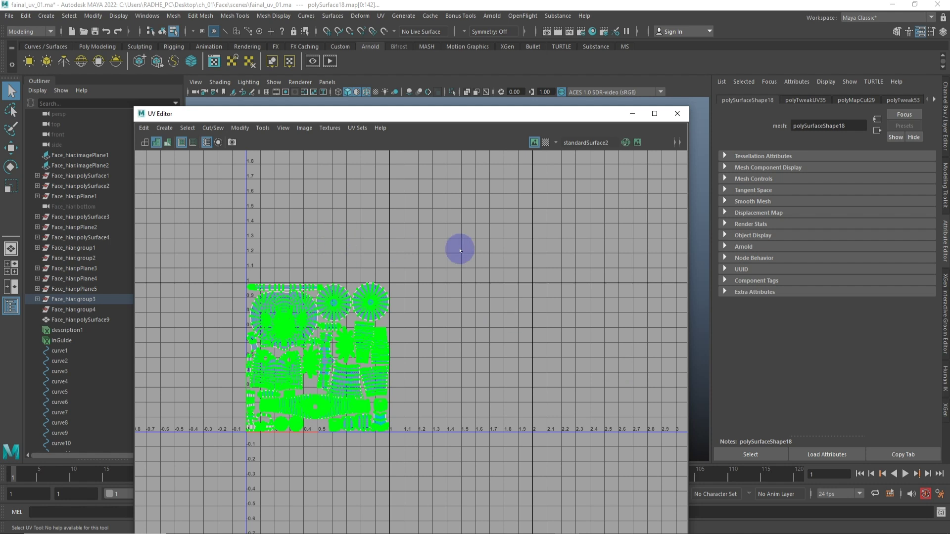
scroll(505, 244, down, 2)
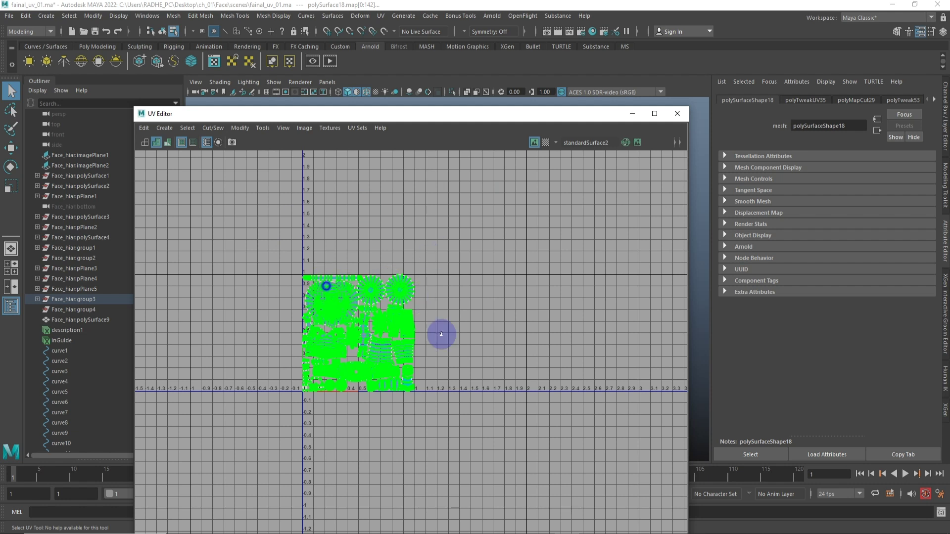
scroll(441, 333, up, 3)
scroll(515, 318, up, 2)
scroll(453, 277, up, 2)
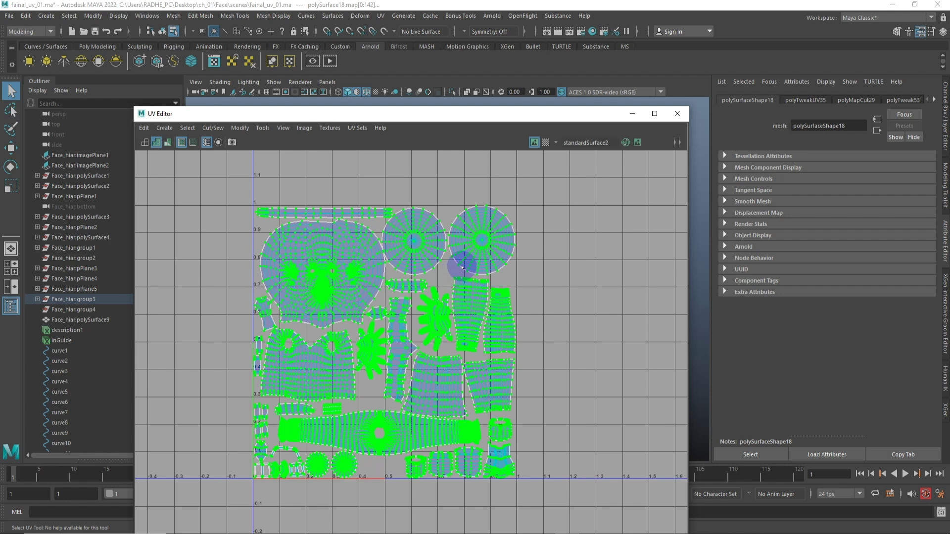
scroll(376, 250, down, 1)
scroll(355, 204, down, 1)
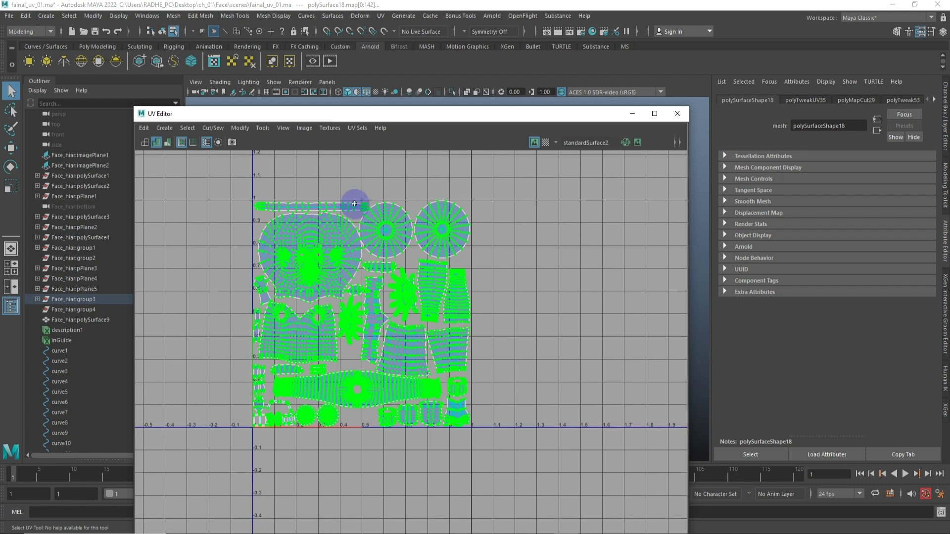
click(304, 128)
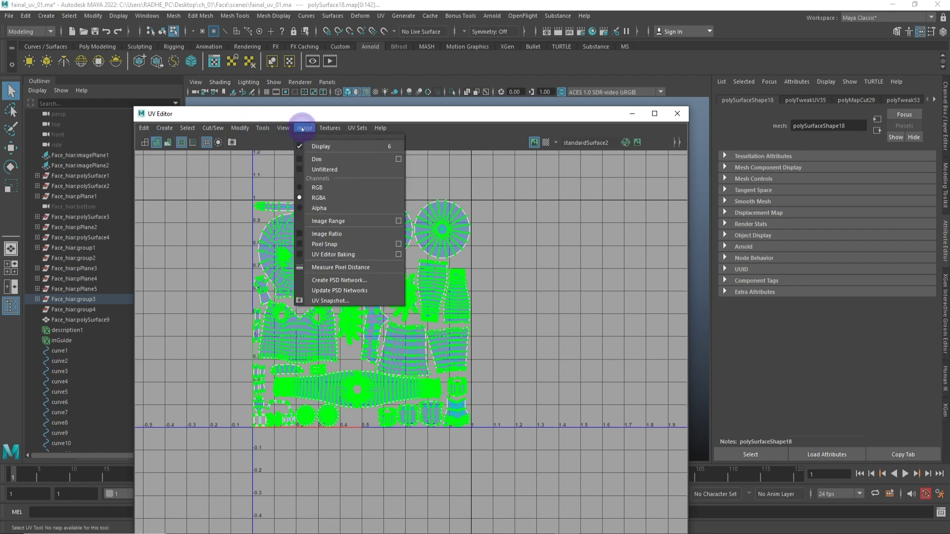
Step: Export a 2048×2048 UV snapshot, overwriting the existing uv_ch.png
click(330, 301)
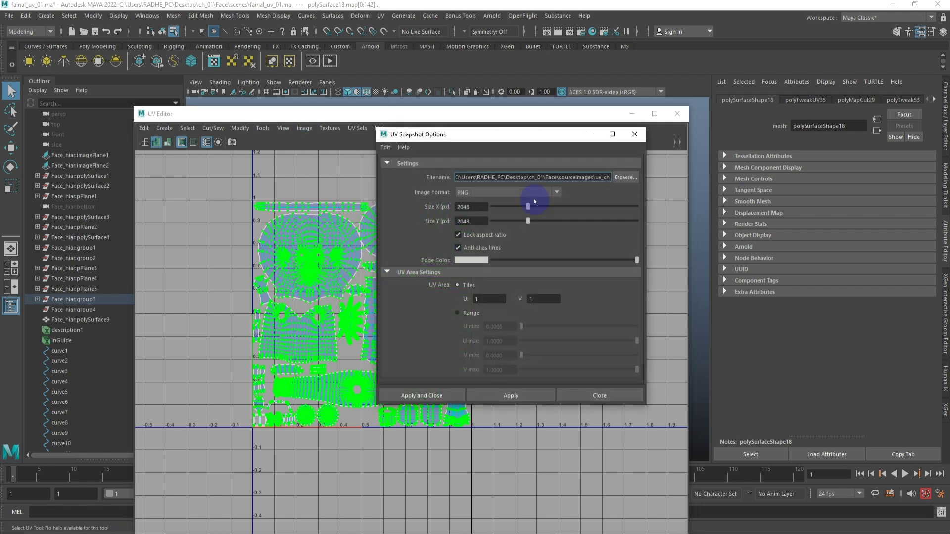
double_click(472, 207)
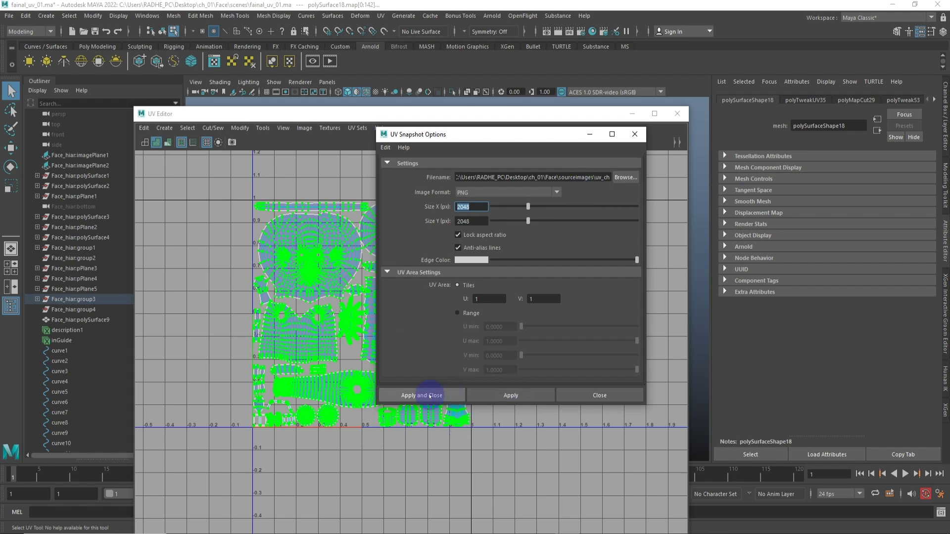
click(622, 177)
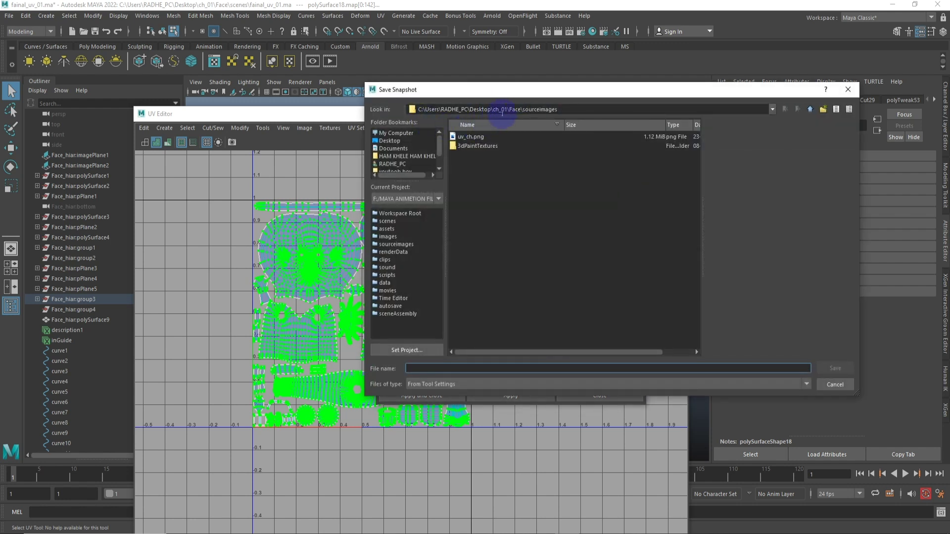
click(473, 136)
click(835, 369)
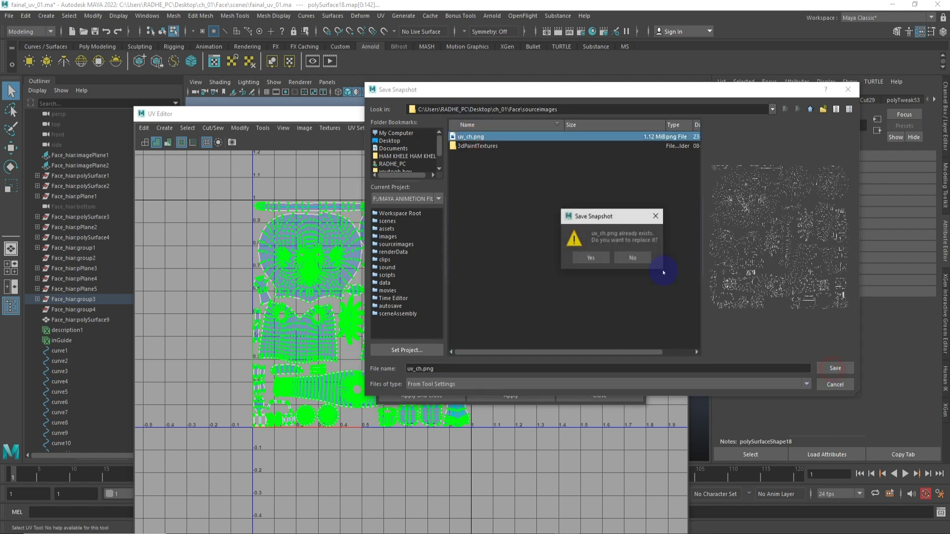
click(592, 257)
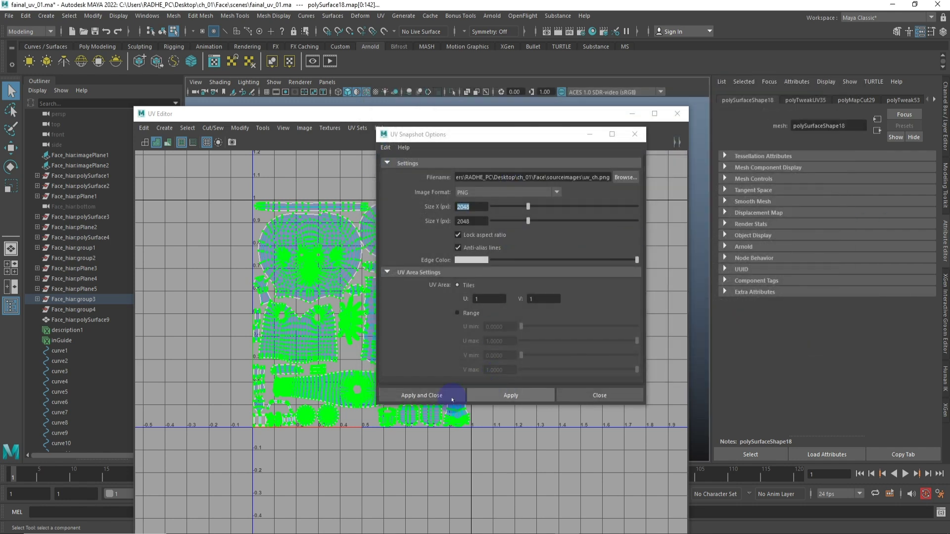
click(433, 396)
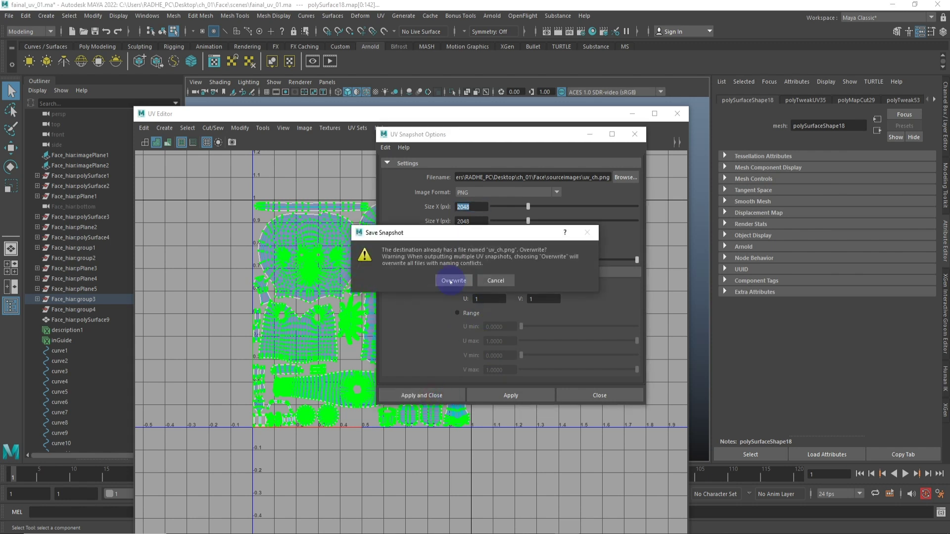
click(453, 281)
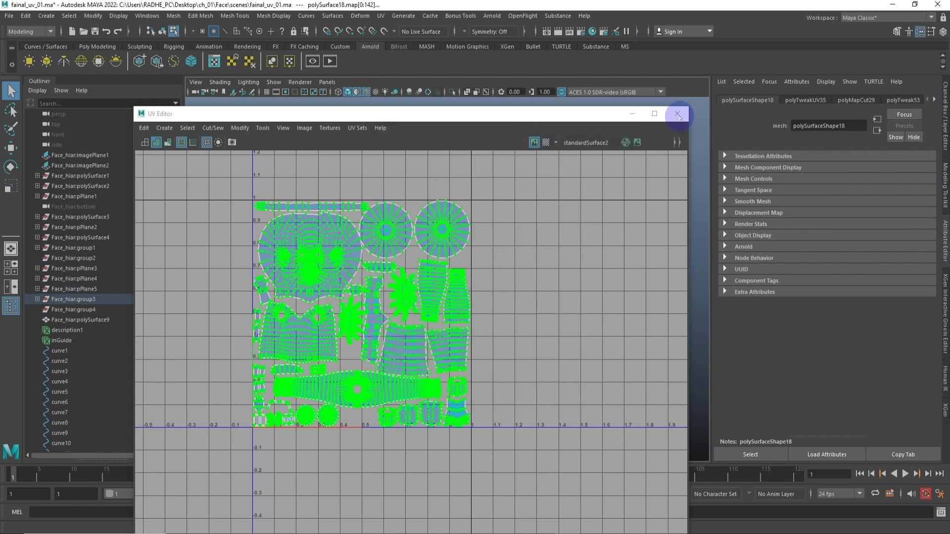
Step: Close the UV Editor and deselect the character in the viewport
click(677, 114)
click(574, 218)
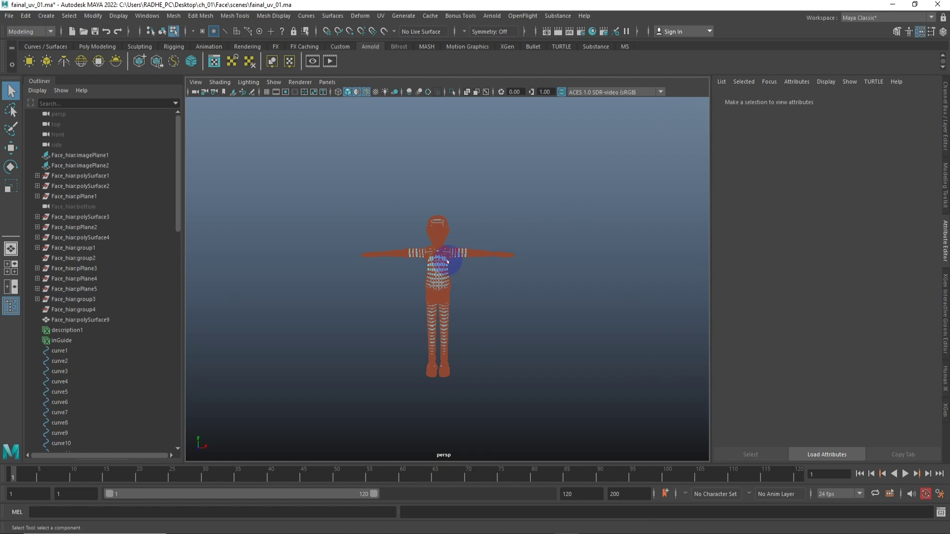
right_click(436, 250)
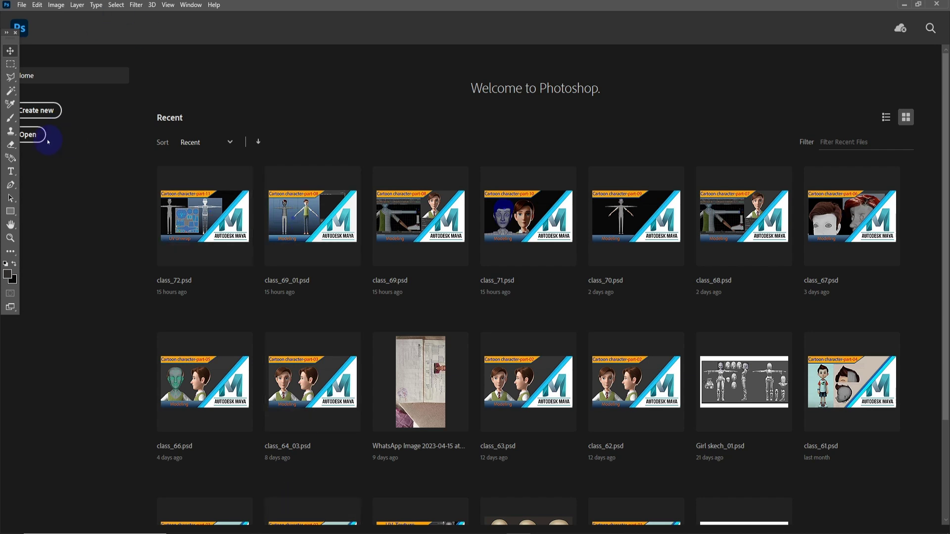
Step: Create a new blank Photoshop document 2048 px wide by 720 px tall
click(40, 110)
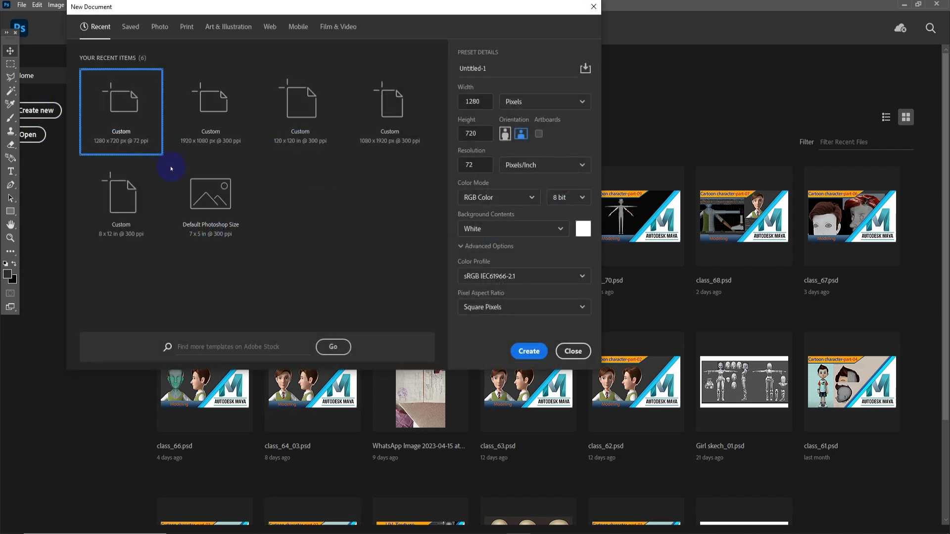
click(488, 102)
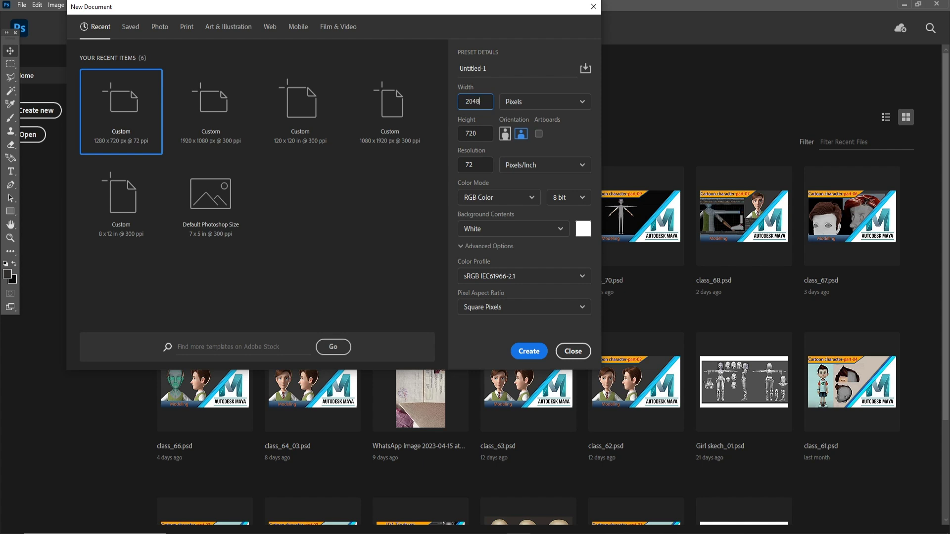
key(Return)
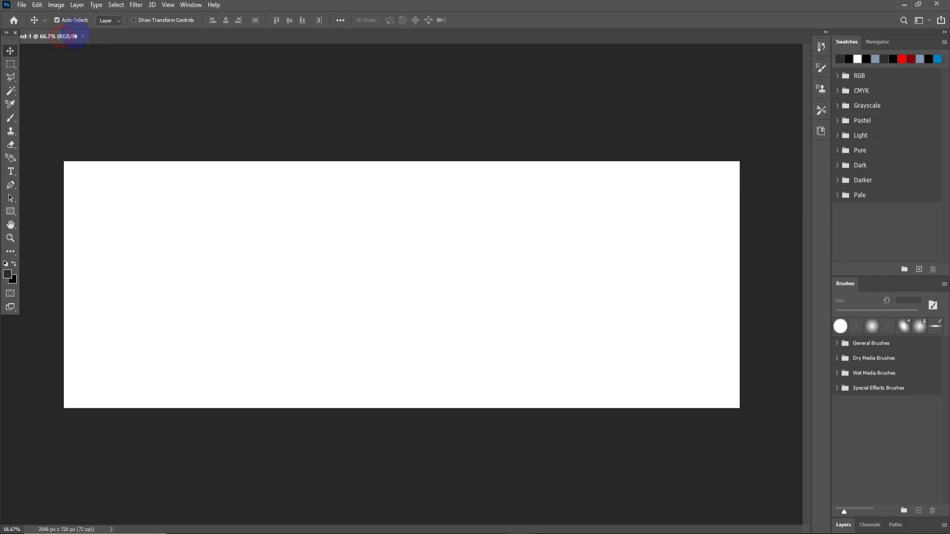
click(56, 4)
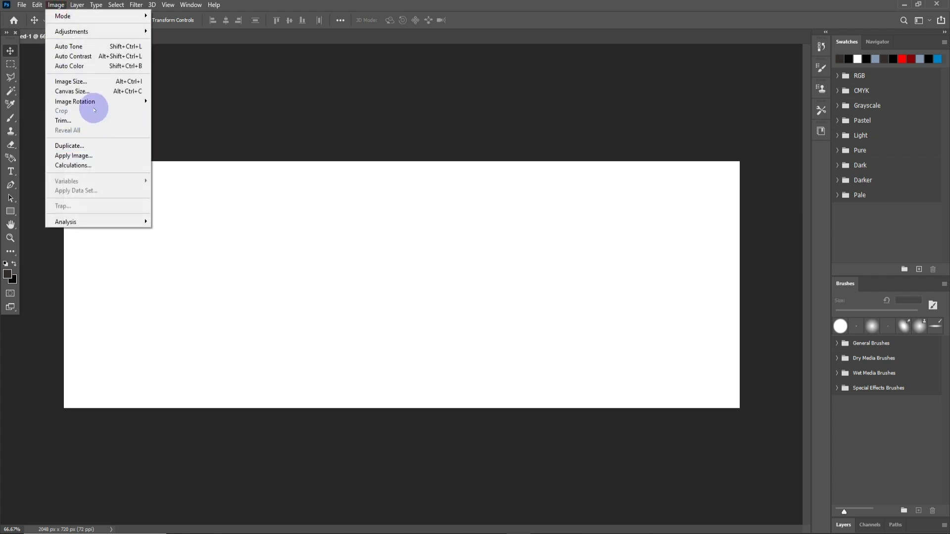
Step: Enlarge the canvas height from 720 to 2048 px, making it 2048 × 2048
click(84, 91)
drag(471, 193, 410, 192)
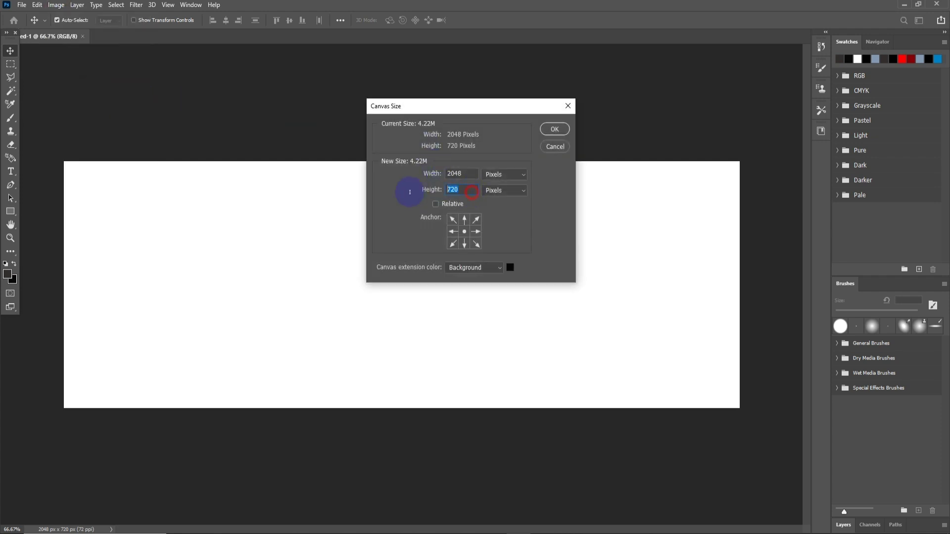
text(20)
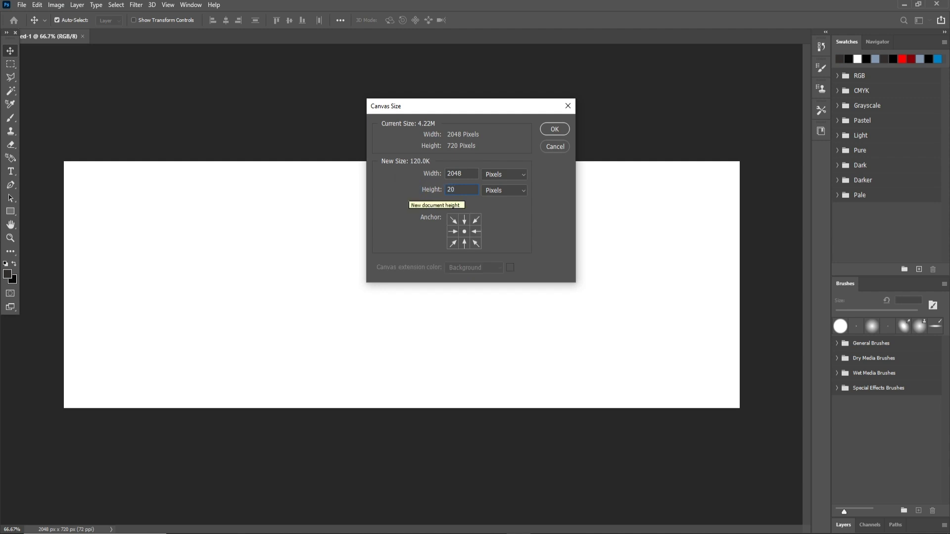
text(48)
key(Return)
scroll(477, 241, down, 2)
scroll(479, 243, up, 2)
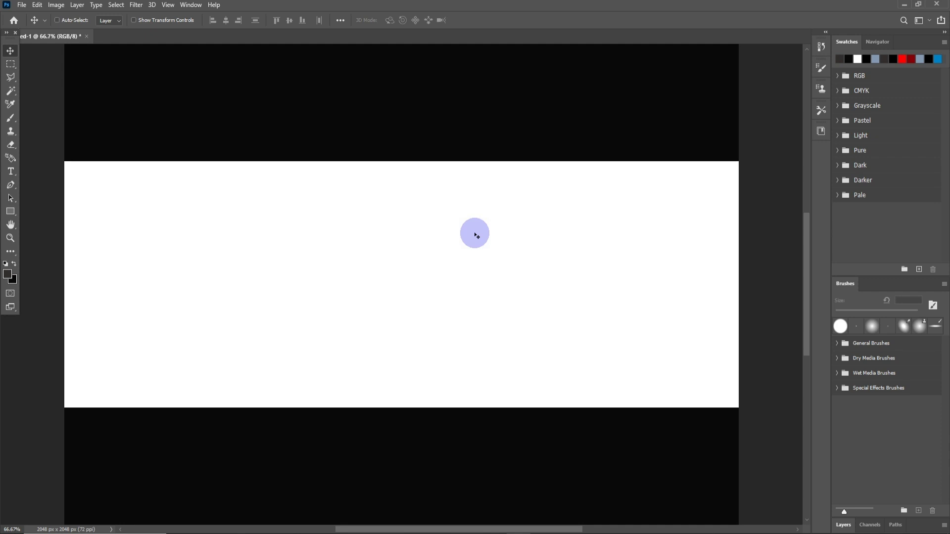
key(ctrl+minus)
key(ctrl+minus)
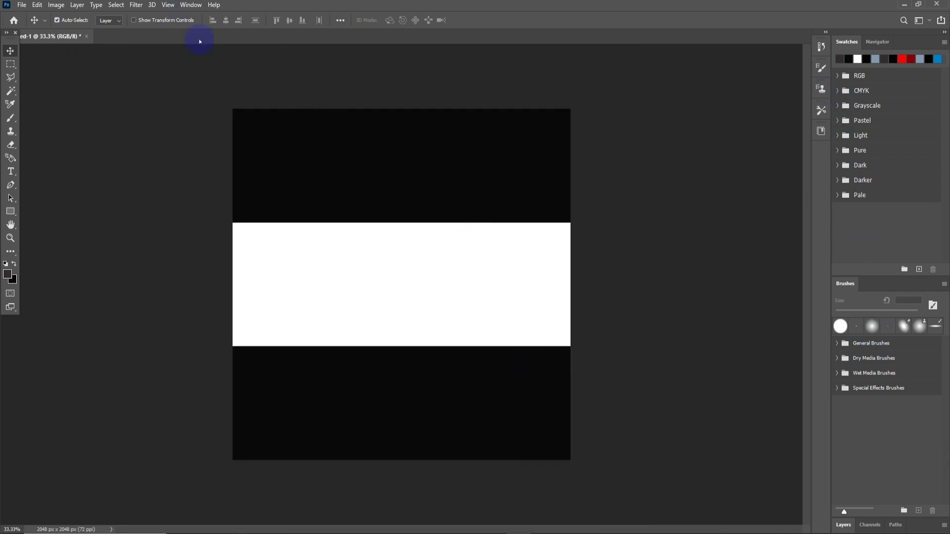
Step: Set the foreground colour to white (ffffff) and fill the canvas with it
key(F7)
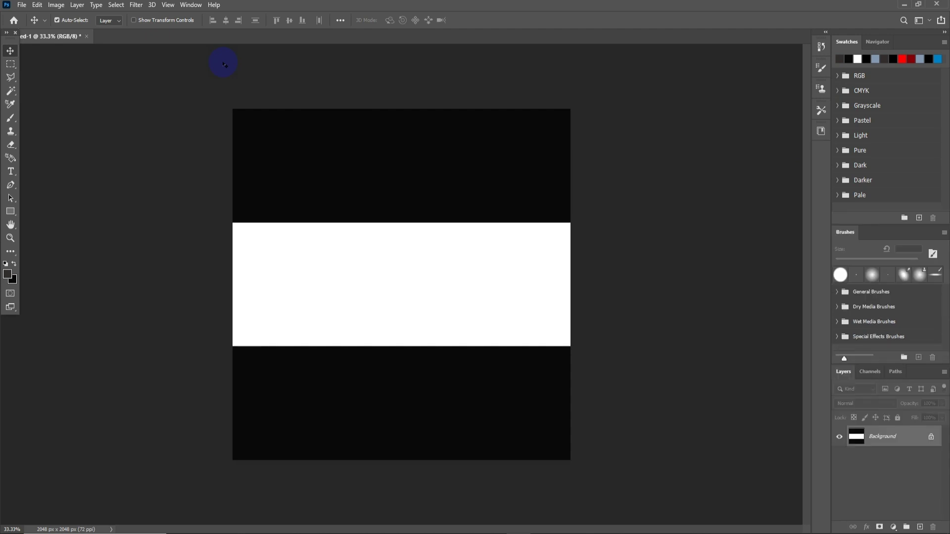
click(6, 274)
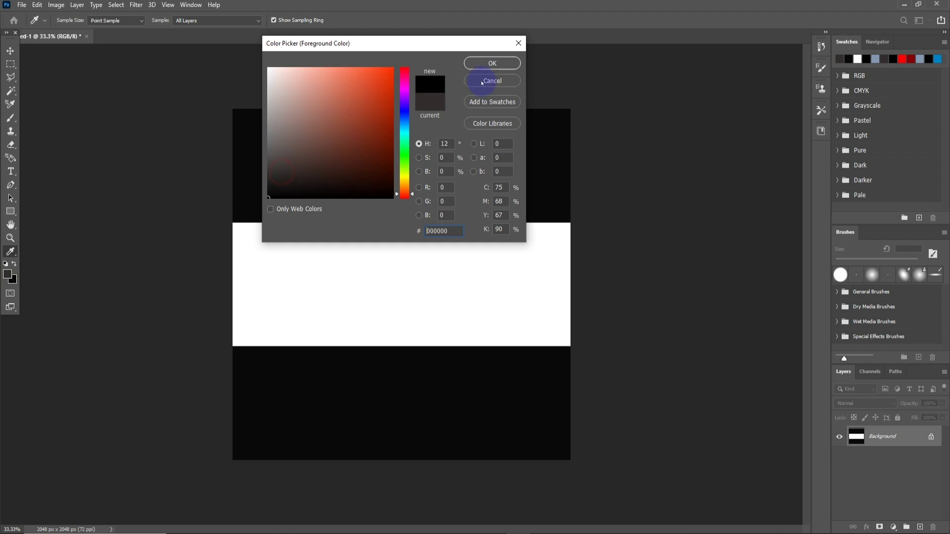
text(ffffff)
click(501, 63)
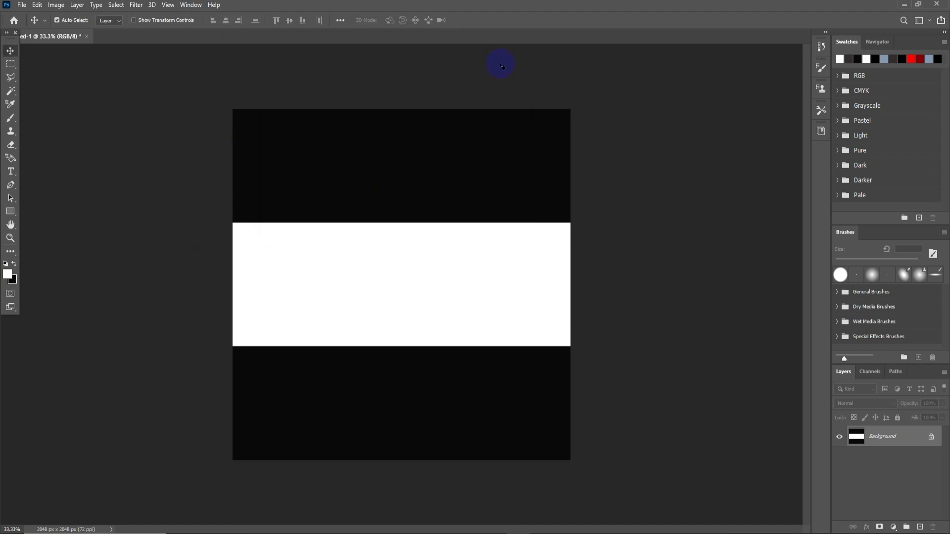
key(alt+BackSpace)
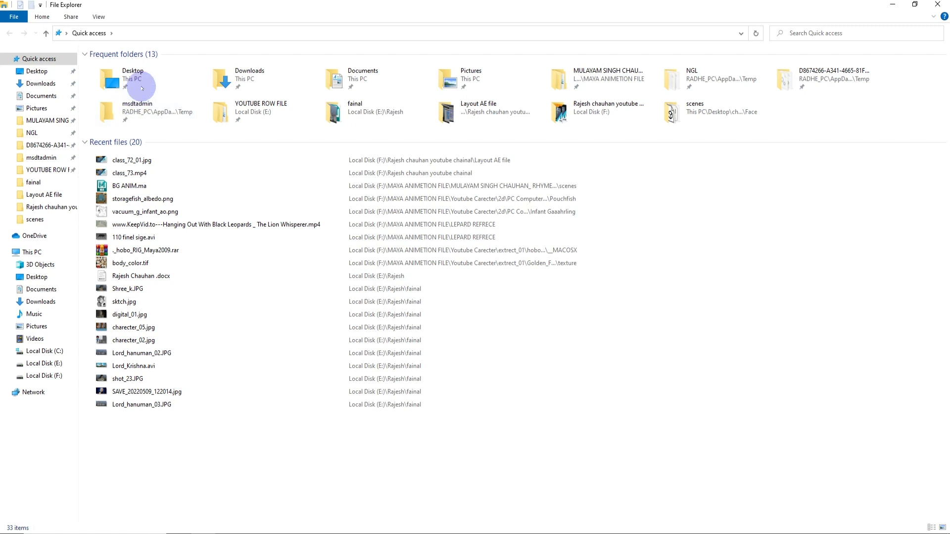
Step: Browse to Desktop > ch_01 > Face > sourceimages and drag uv_ch.png into Photoshop
double_click(142, 88)
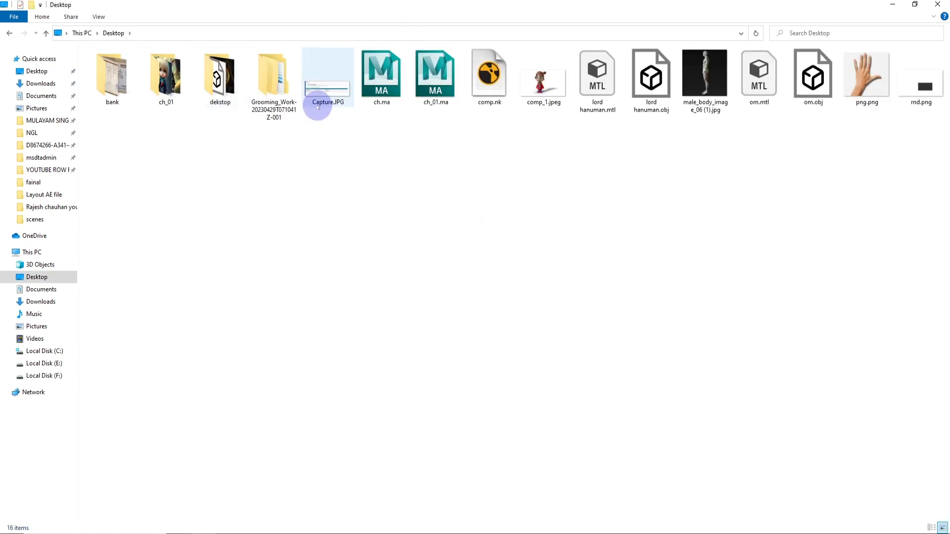
double_click(163, 84)
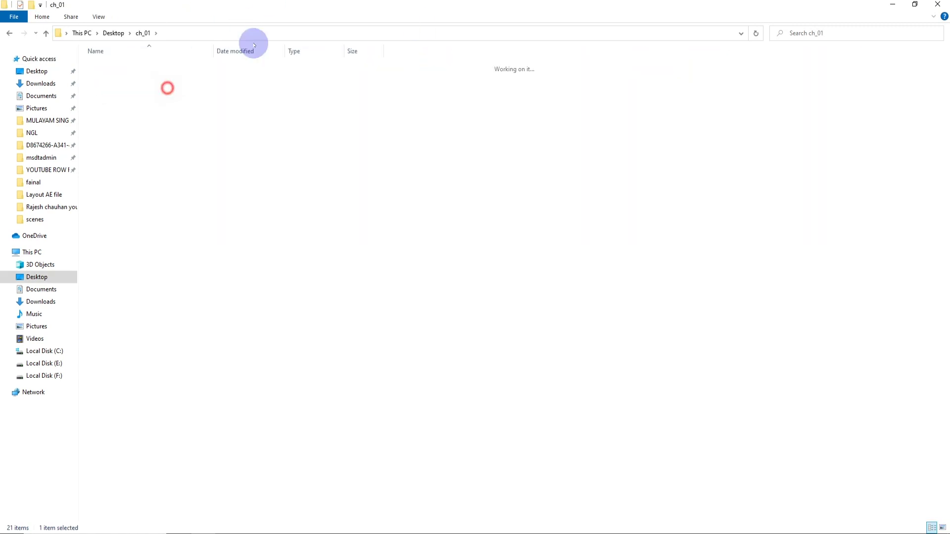
double_click(119, 141)
double_click(126, 197)
drag(159, 69, 514, 533)
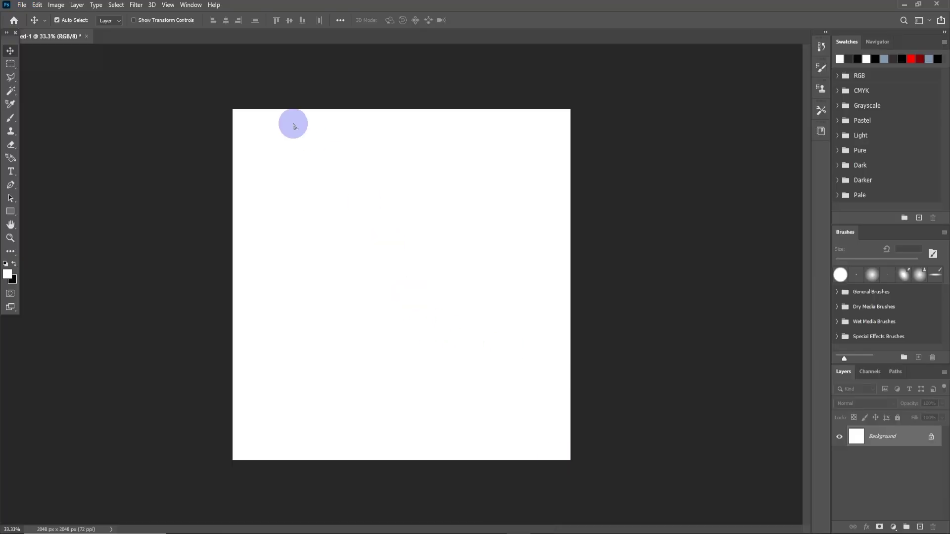
drag(515, 532, 369, 261)
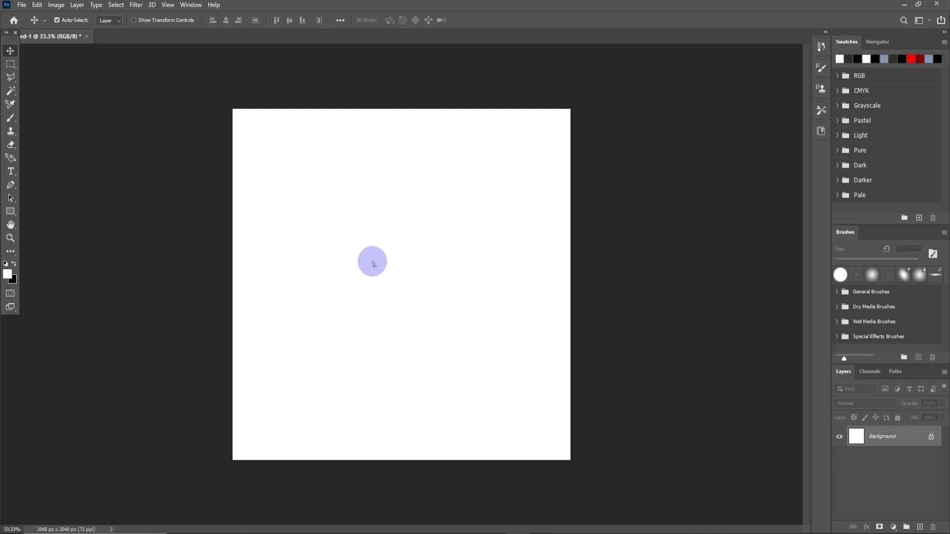
drag(205, 69, 170, 38)
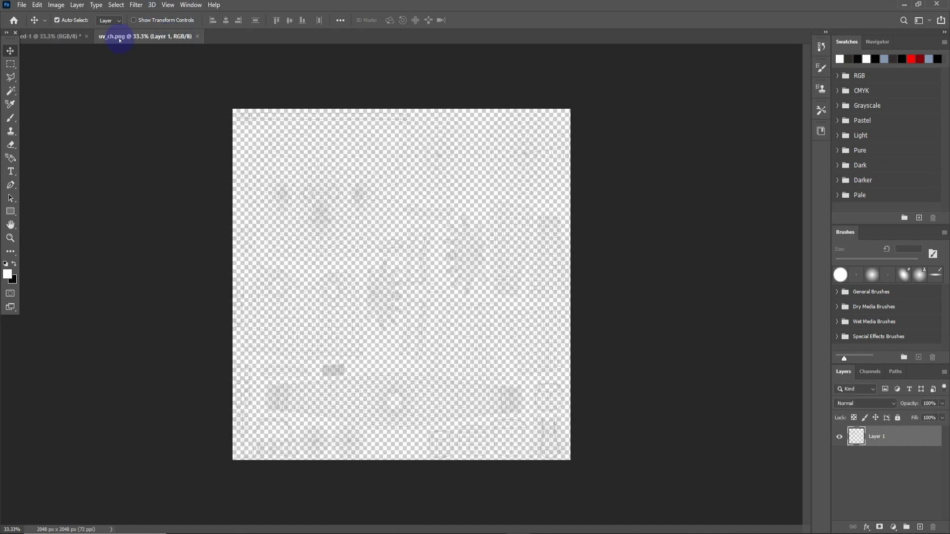
Step: Discard Untitled-1 unsaved and fill Layer 1's wireframe lines with solid black
click(87, 37)
click(471, 201)
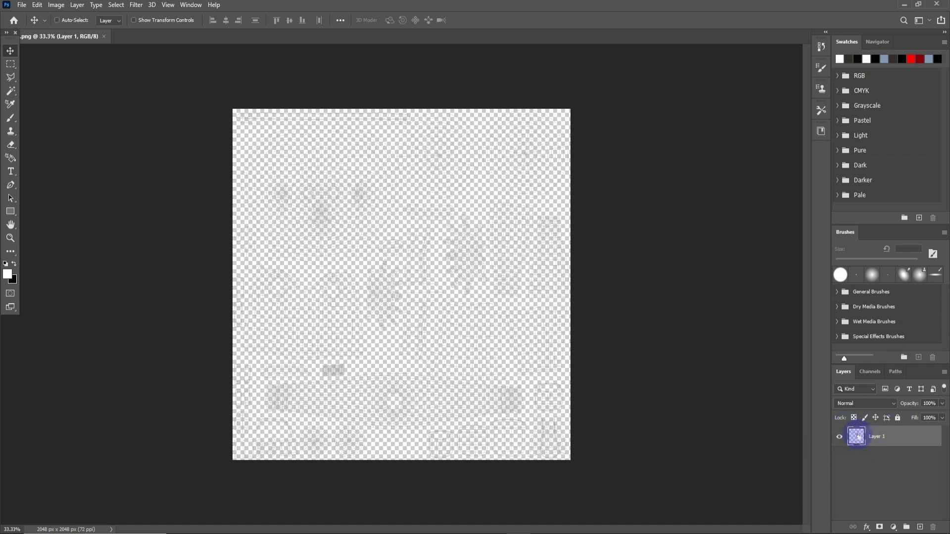
ctrl+click(857, 437)
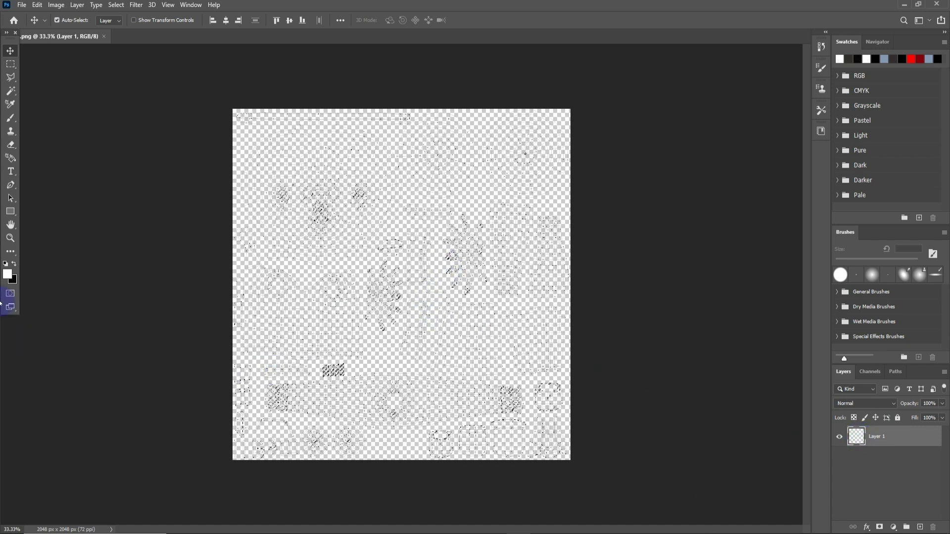
click(14, 264)
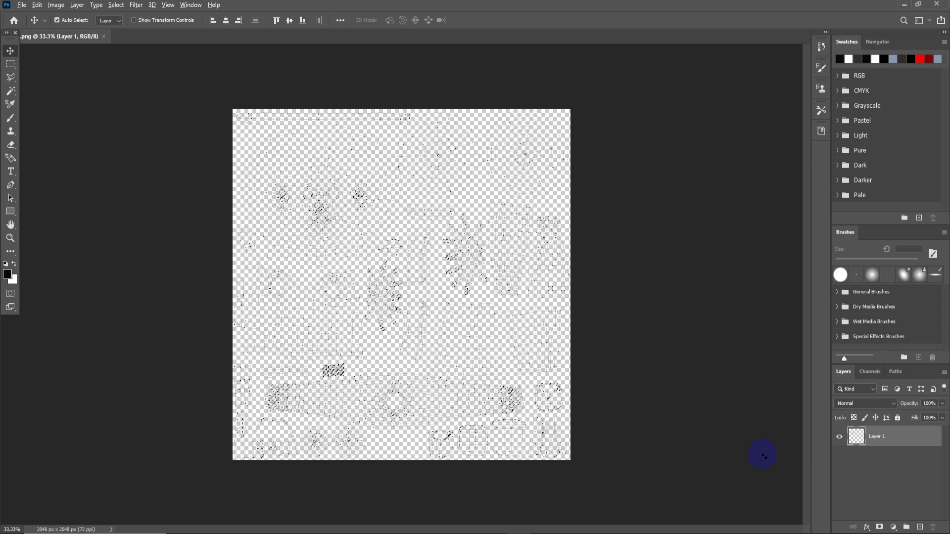
key(alt+BackSpace)
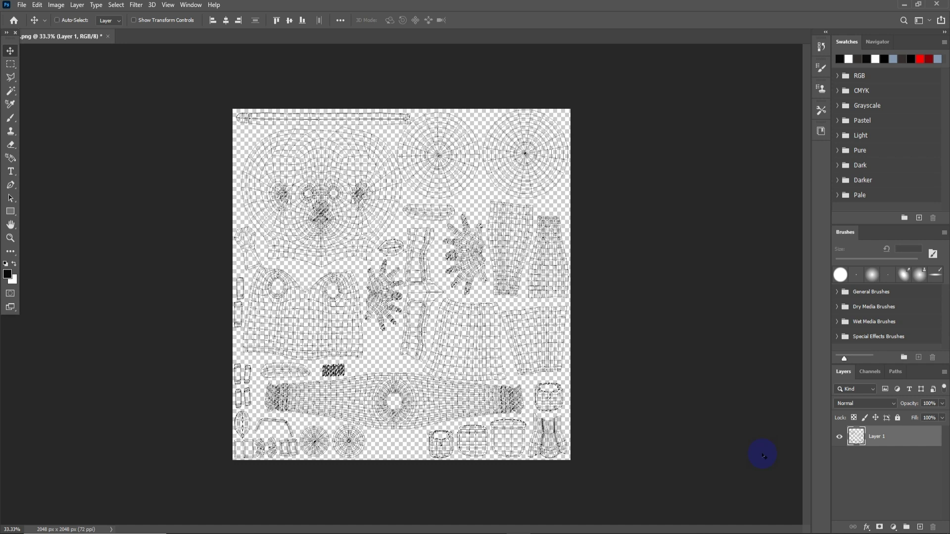
key(ctrl)
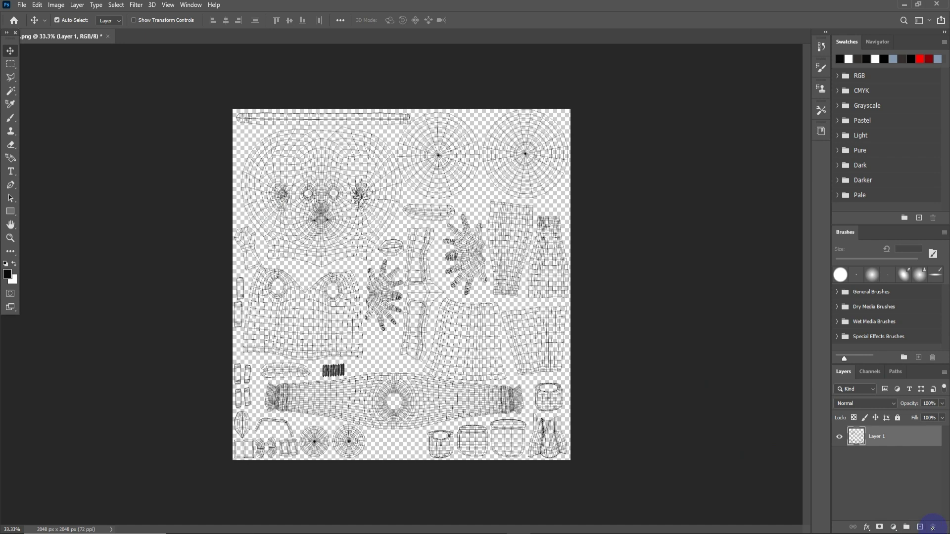
Step: Add Layer 2 beneath the wireframe and fill it with white
click(921, 526)
drag(885, 445, 885, 480)
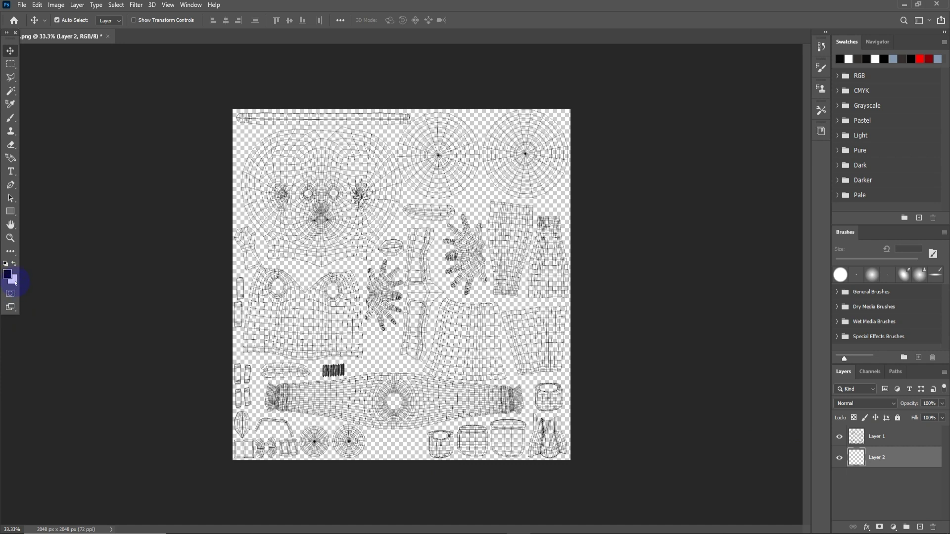
key(ctrl+BackSpace)
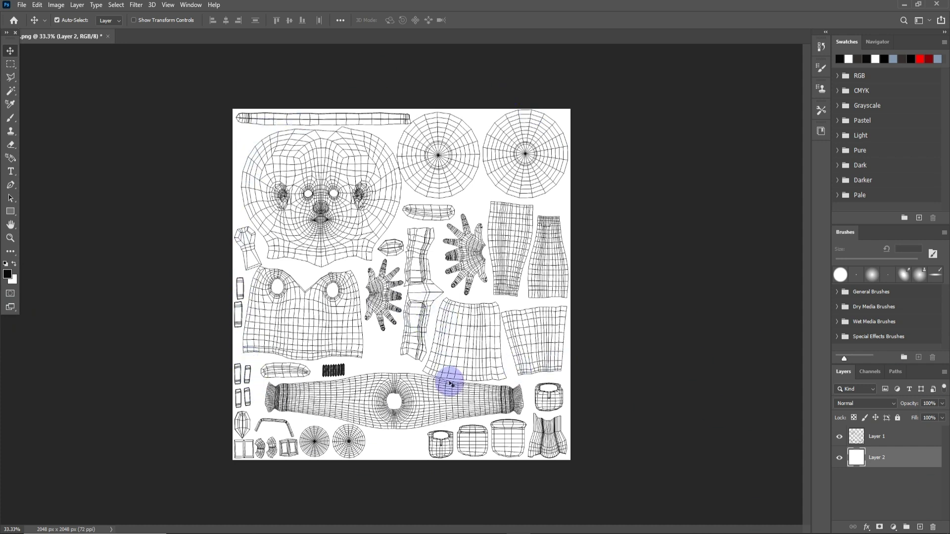
click(203, 533)
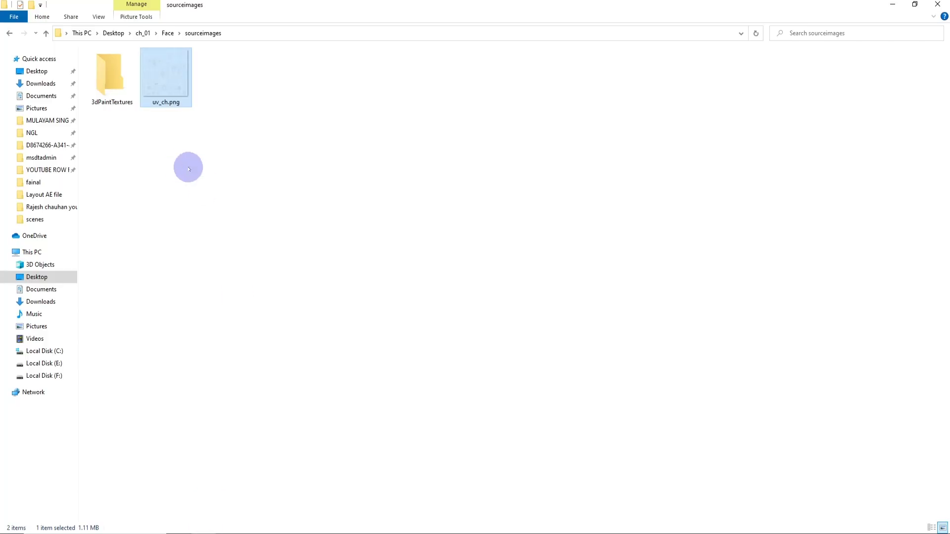
Step: Go up to ch_01, enter the inner ch_01 folder and drag front.jpg into Photoshop
key(alt+Up)
key(alt+Up)
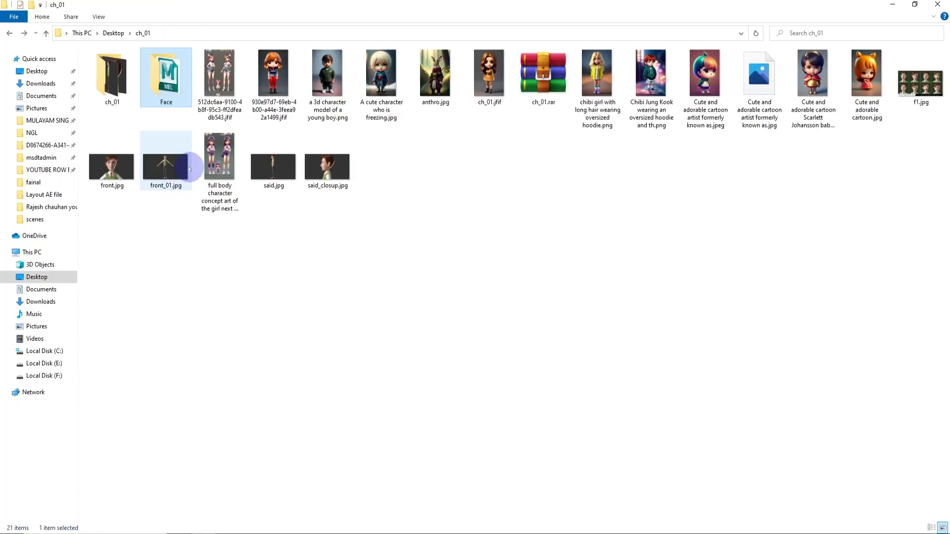
mouse_move(219, 160)
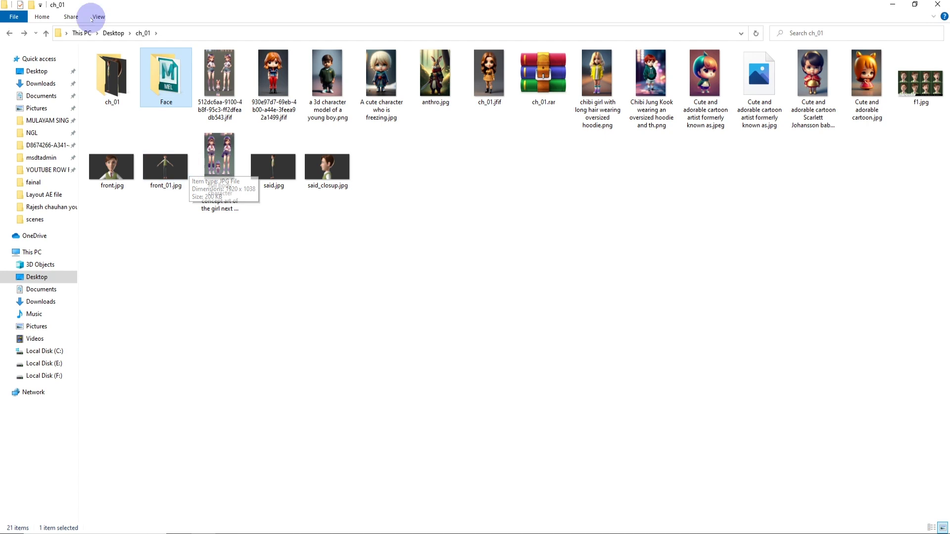
double_click(112, 75)
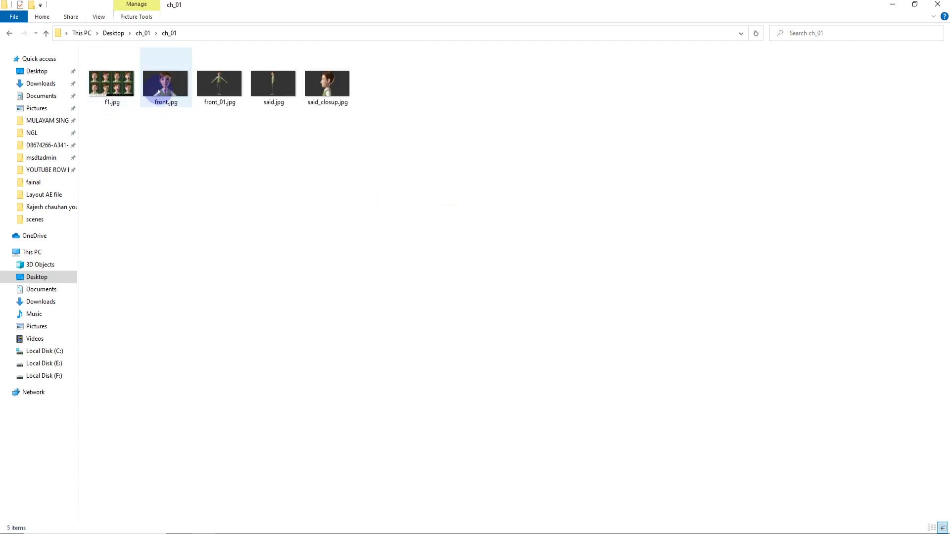
click(160, 91)
mouse_move(159, 91)
mouse_down()
mouse_move(437, 207)
mouse_move(289, 37)
mouse_up()
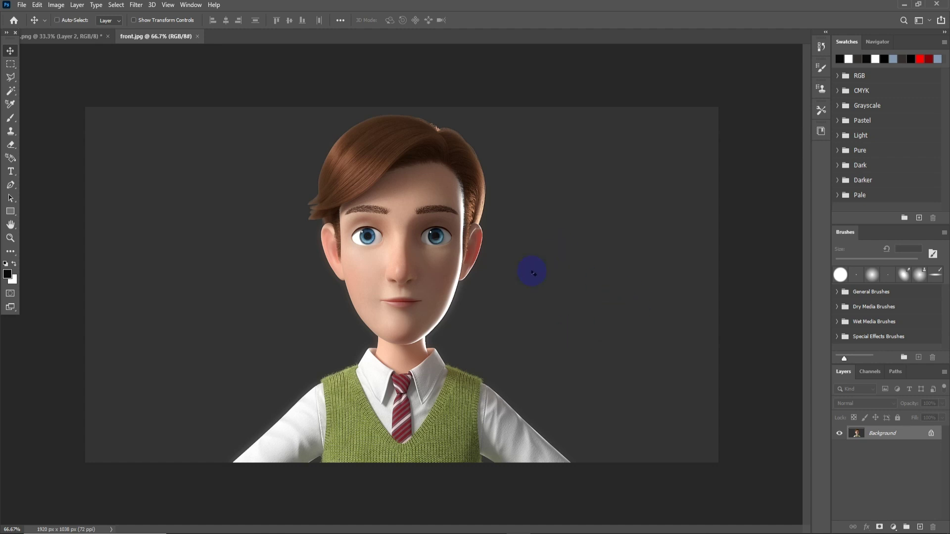
Step: Zoom front.jpg to 200% and pan around to study the character's face and lips
key(ctrl+plus)
key(ctrl+plus)
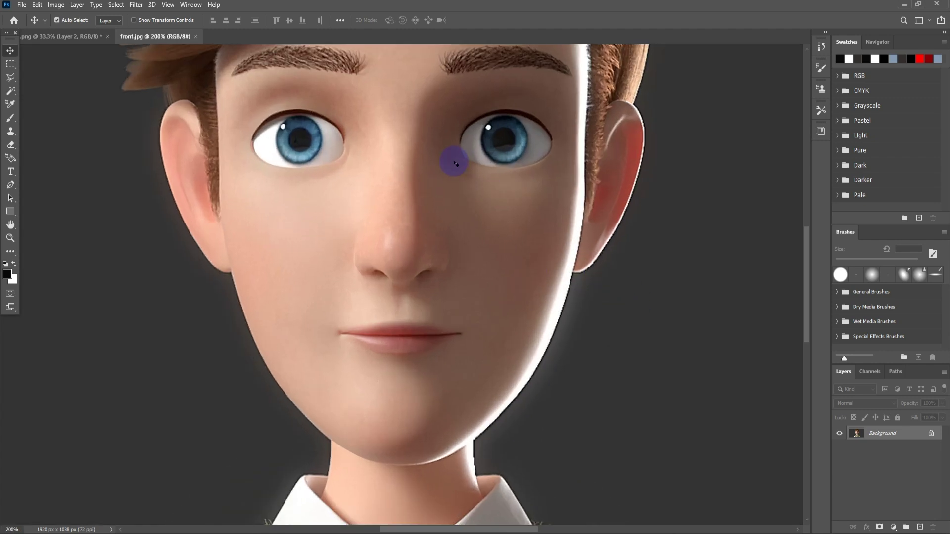
scroll(679, 215, up, 2)
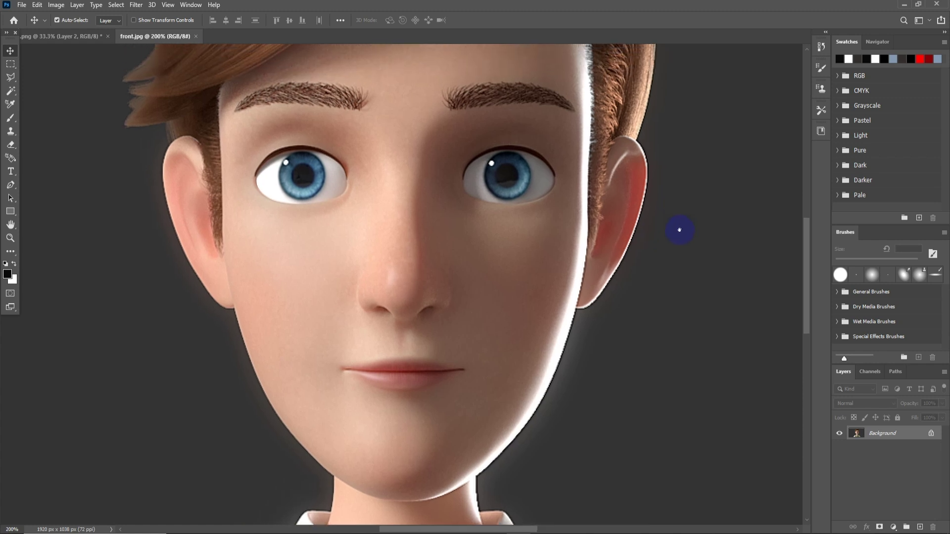
scroll(643, 396, up, 2)
scroll(418, 298, up, 5)
scroll(626, 356, right, 3)
scroll(626, 356, left, 5)
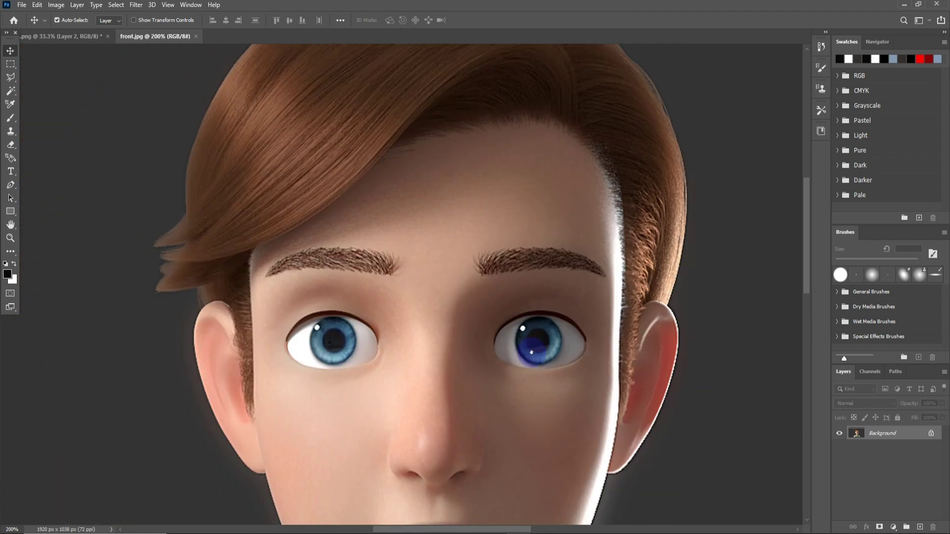
scroll(591, 297, up, 1)
scroll(569, 277, right, 1)
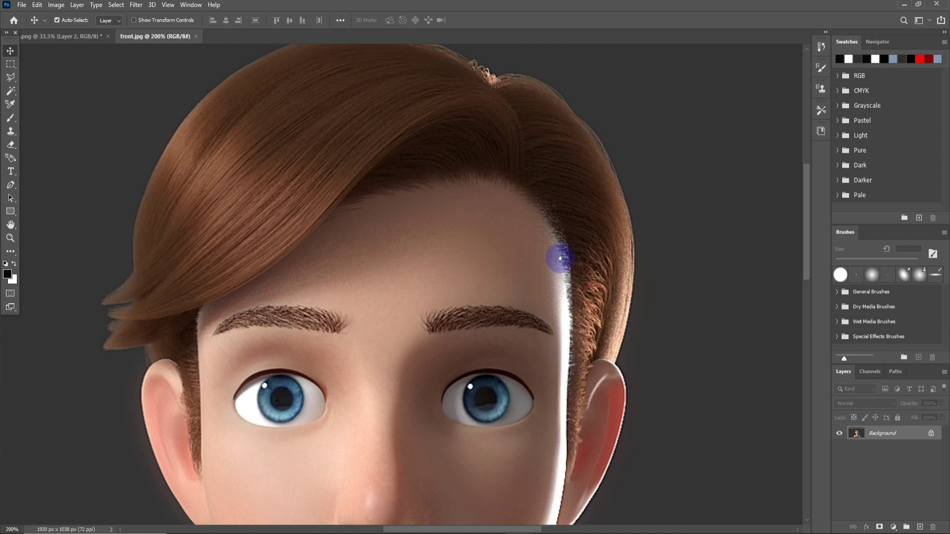
scroll(557, 154, down, 5)
scroll(555, 286, up, 2)
scroll(282, 116, up, 2)
scroll(526, 117, left, 1)
scroll(526, 117, down, 2)
scroll(329, 151, down, 1)
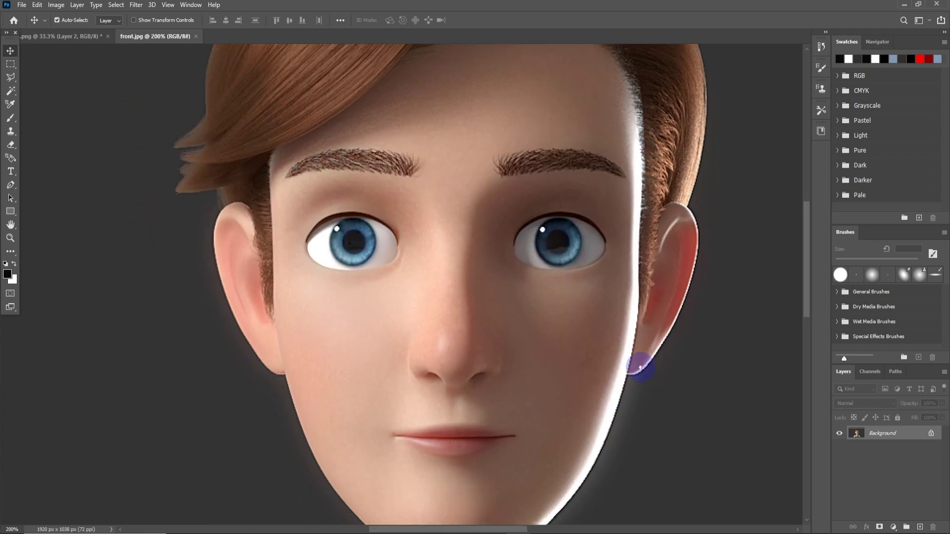
scroll(512, 401, down, 3)
scroll(470, 262, up, 1)
scroll(470, 262, right, 2)
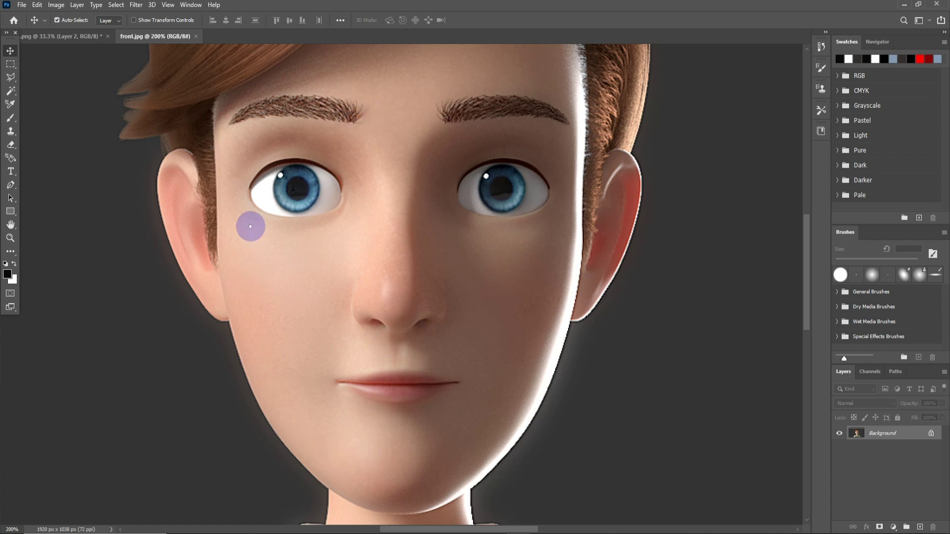
mouse_move(303, 261)
mouse_down()
mouse_move(396, 277)
mouse_move(384, 226)
mouse_up()
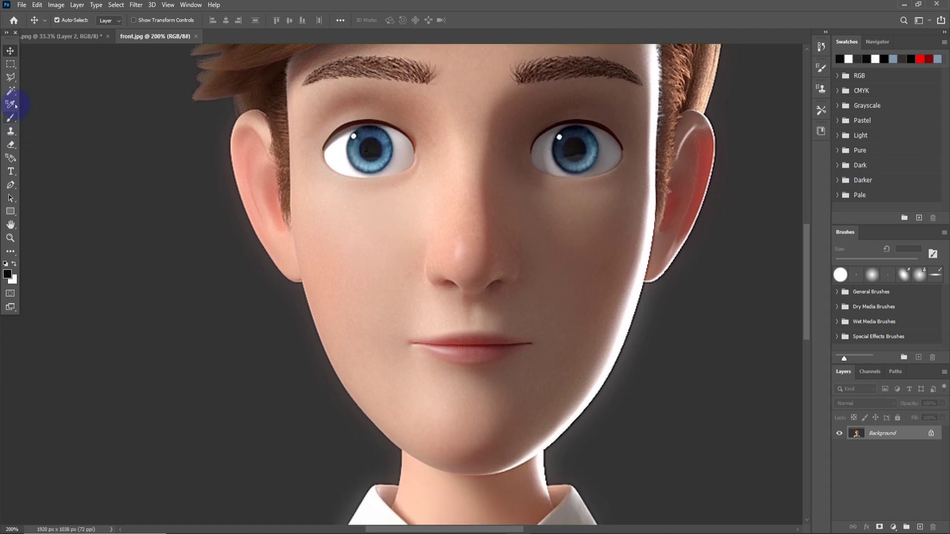
Step: Sample the cheek's skin tone from front.jpg as foreground colour and return to the UV document
click(10, 63)
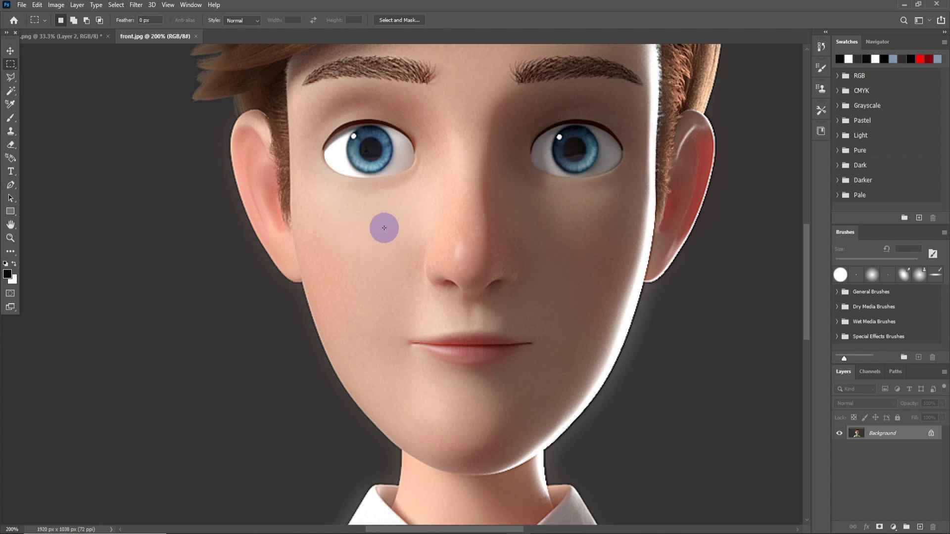
click(11, 117)
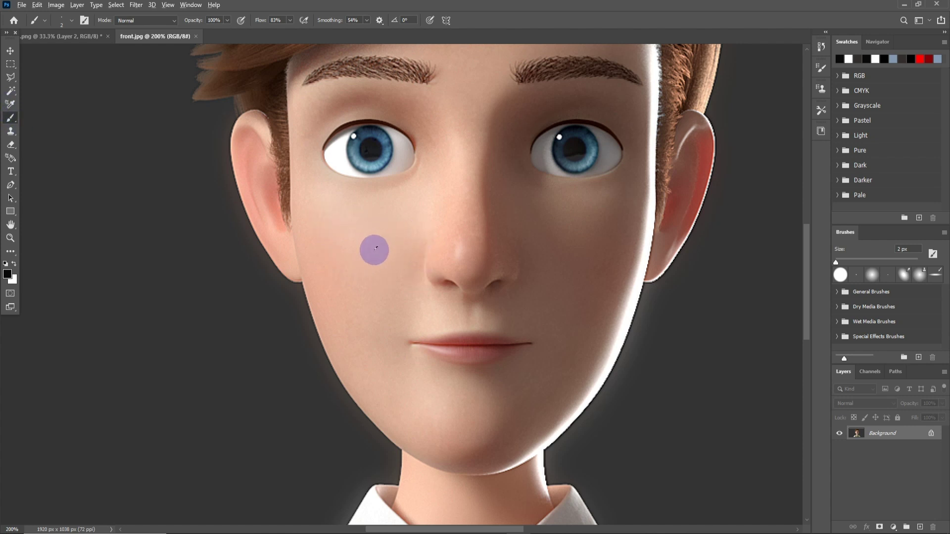
alt+click(375, 249)
click(9, 276)
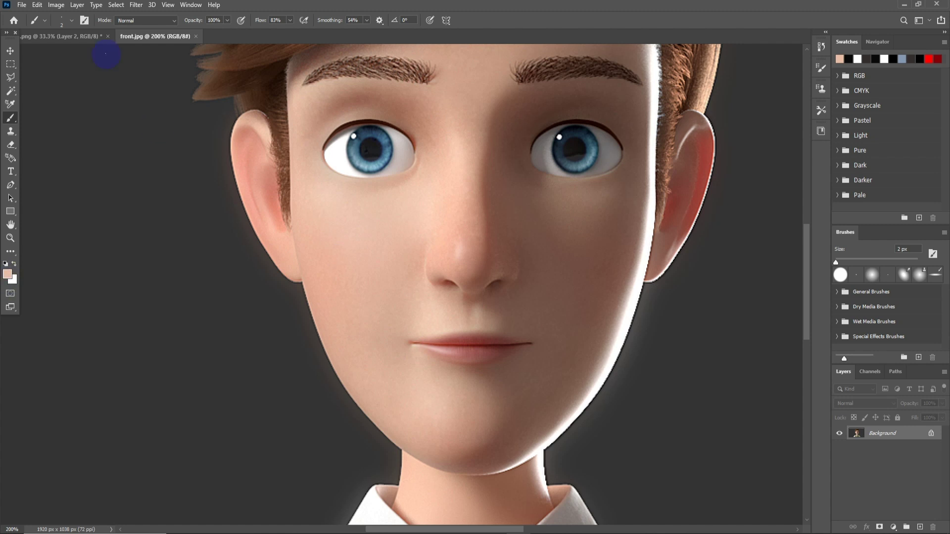
click(79, 36)
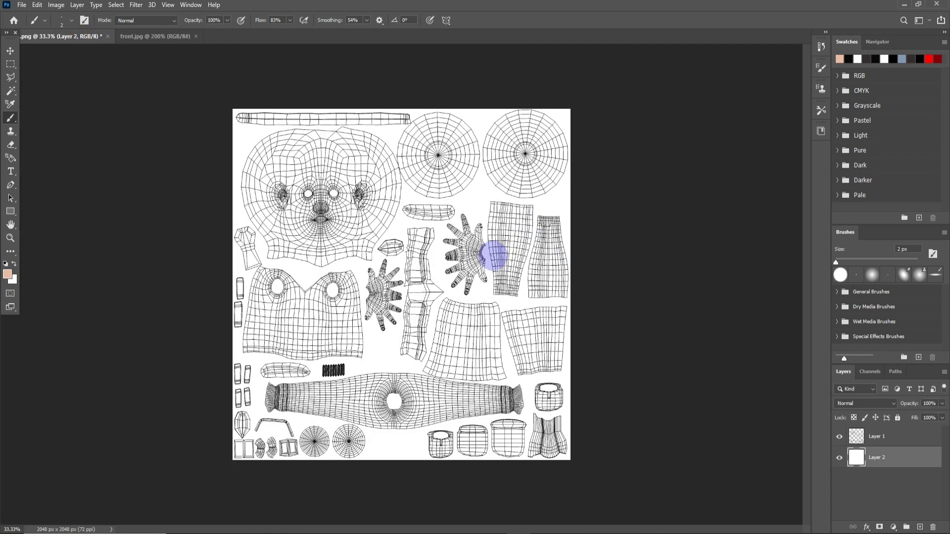
Step: At 100% zoom, trace the face UV shell's left side with the Polygonal Lasso
key(ctrl+plus)
key(ctrl+plus)
key(ctrl+plus)
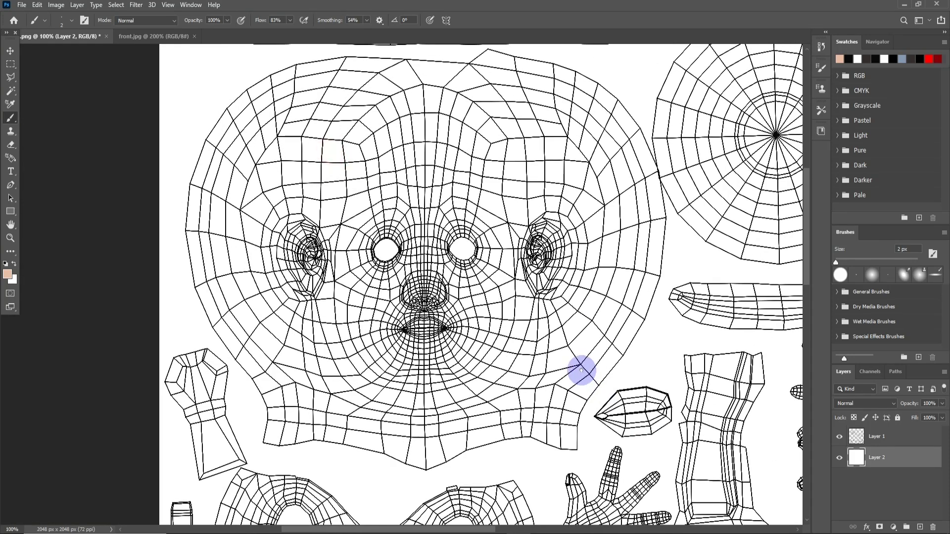
drag(318, 132, 572, 360)
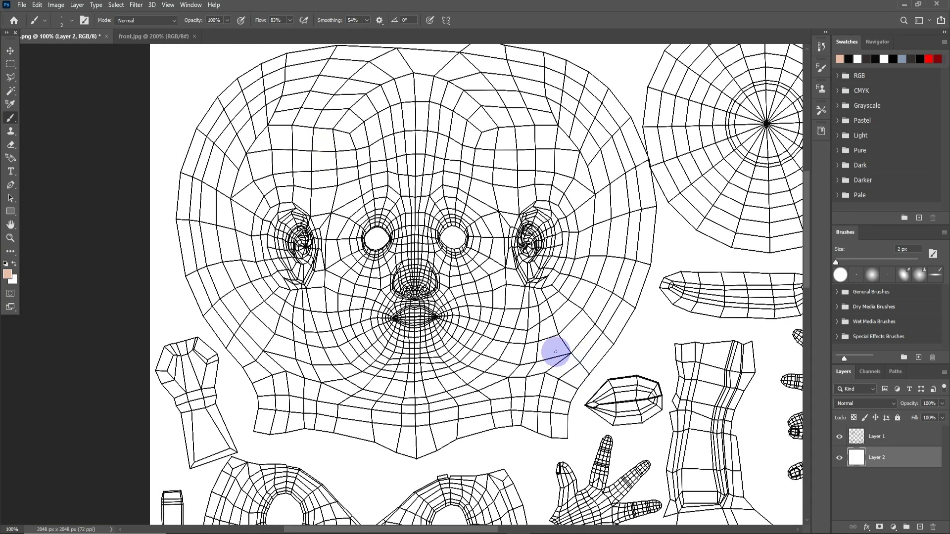
click(11, 79)
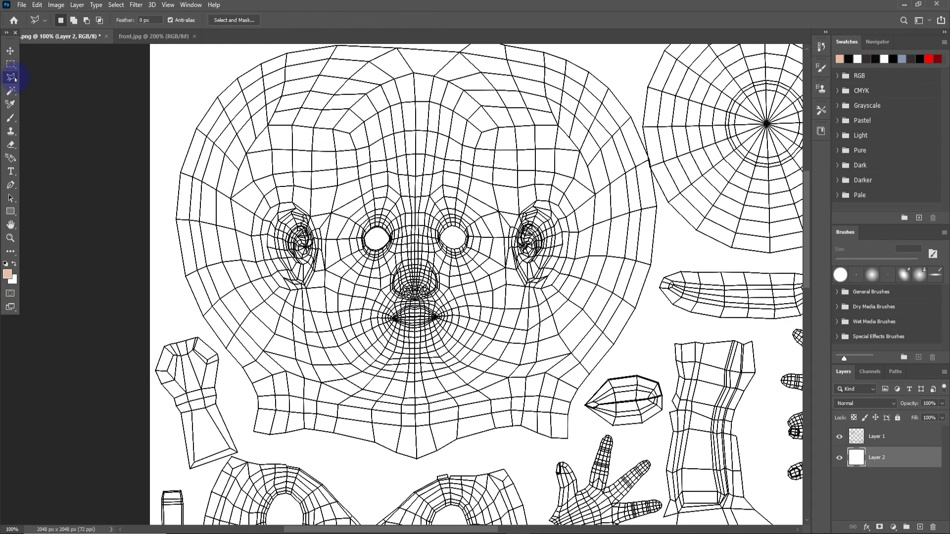
click(246, 437)
click(246, 402)
click(213, 342)
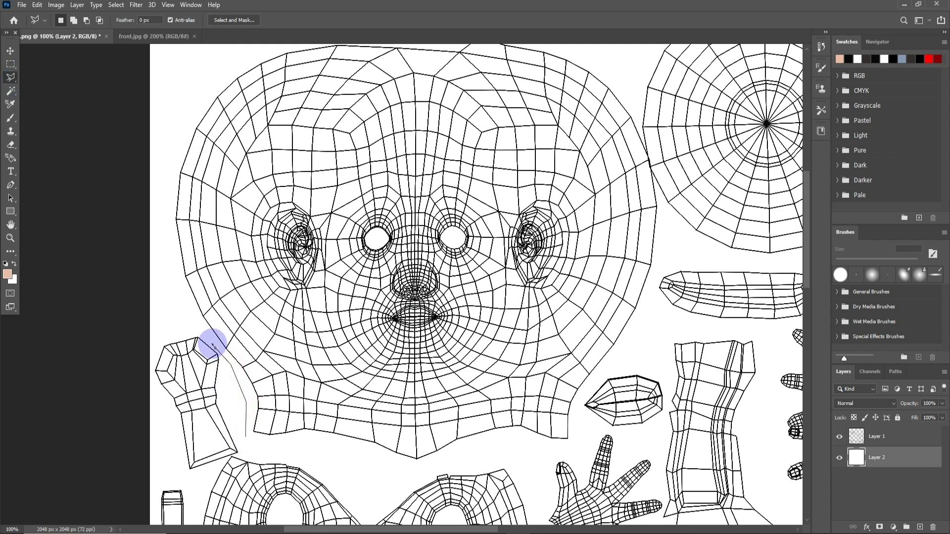
click(191, 314)
click(169, 240)
click(169, 184)
click(184, 112)
click(212, 74)
click(261, 82)
Step: Continue the lasso outline across the top of the head and down the shell's right edge
scroll(224, 205, up, 5)
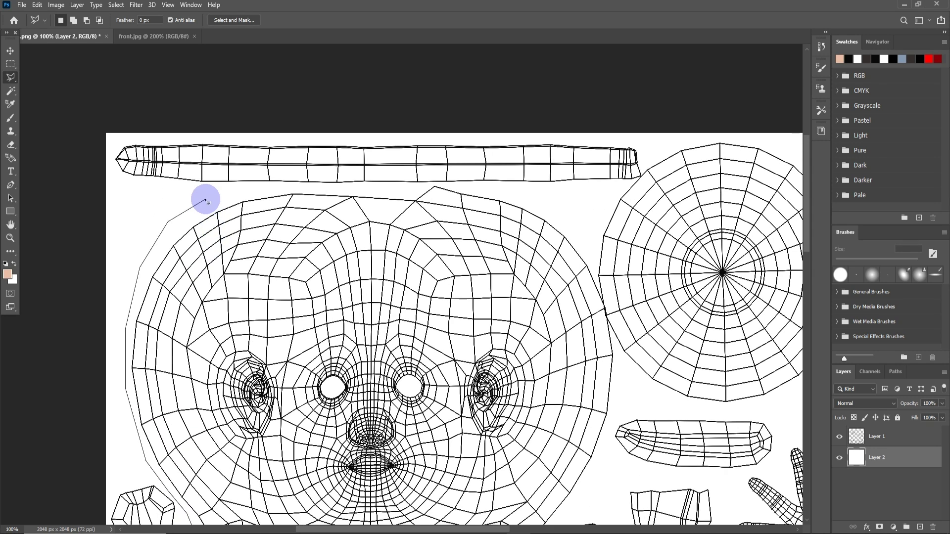
click(262, 190)
click(411, 189)
click(434, 185)
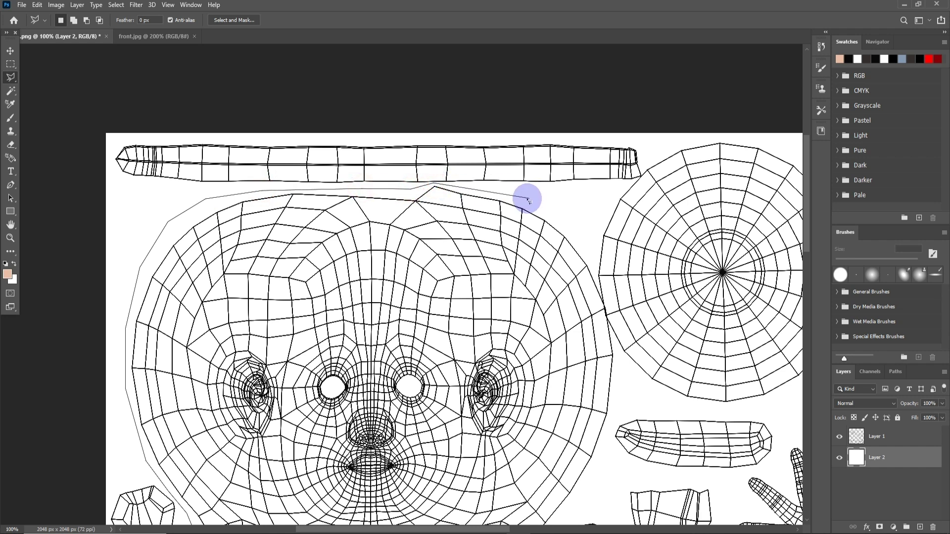
click(491, 192)
click(543, 203)
click(587, 241)
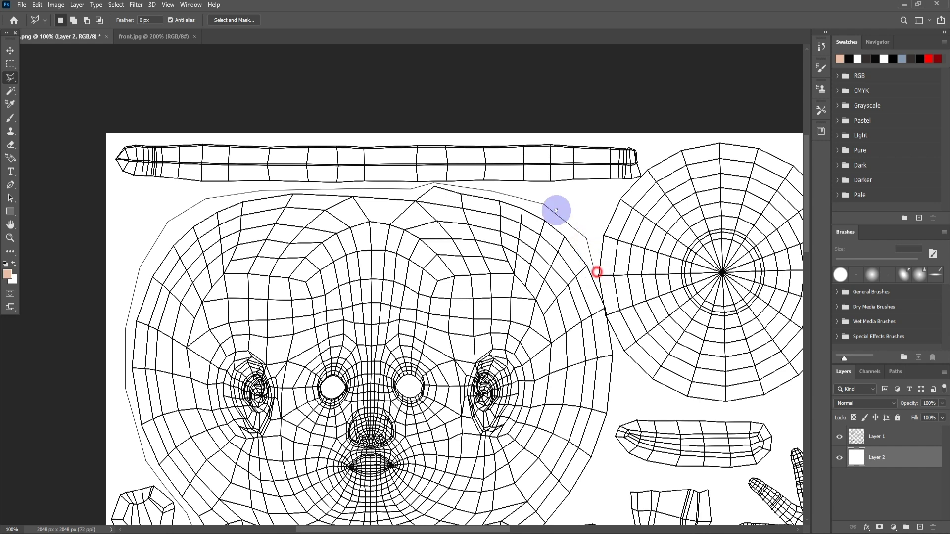
scroll(577, 233, down, 3)
scroll(577, 233, right, 2)
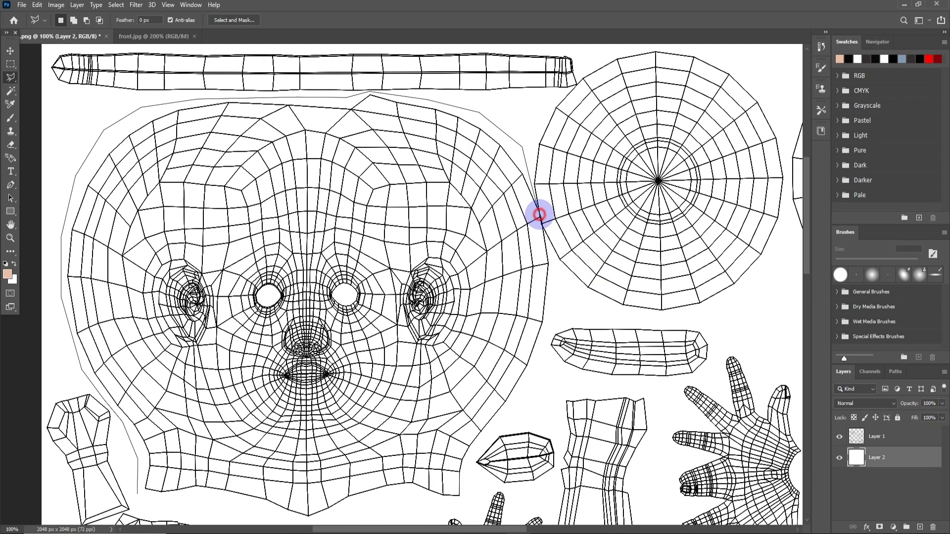
click(540, 214)
click(539, 373)
scroll(544, 356, down, 5)
scroll(545, 356, left, 1)
Step: Trace the shell's lower right, bottom and chin, then close the selection
click(543, 253)
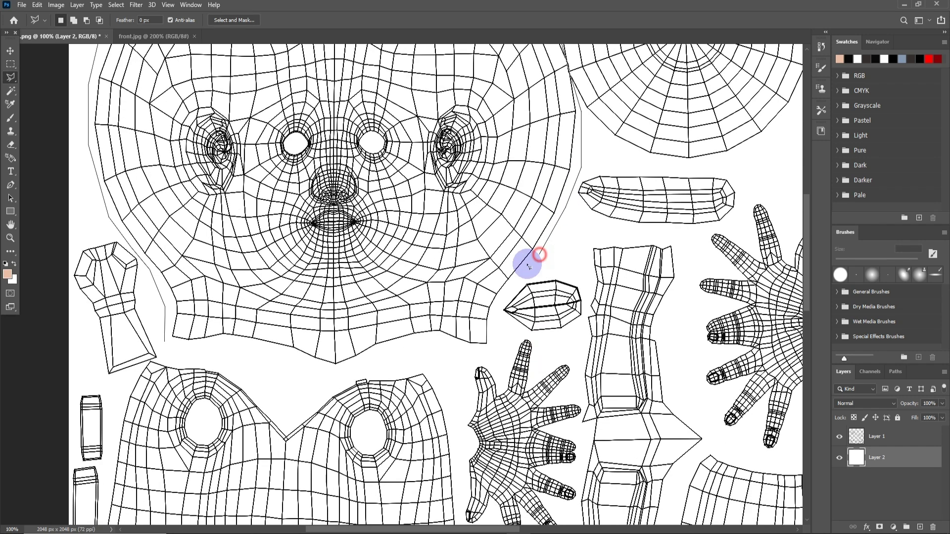
click(512, 287)
click(497, 310)
click(492, 352)
click(471, 350)
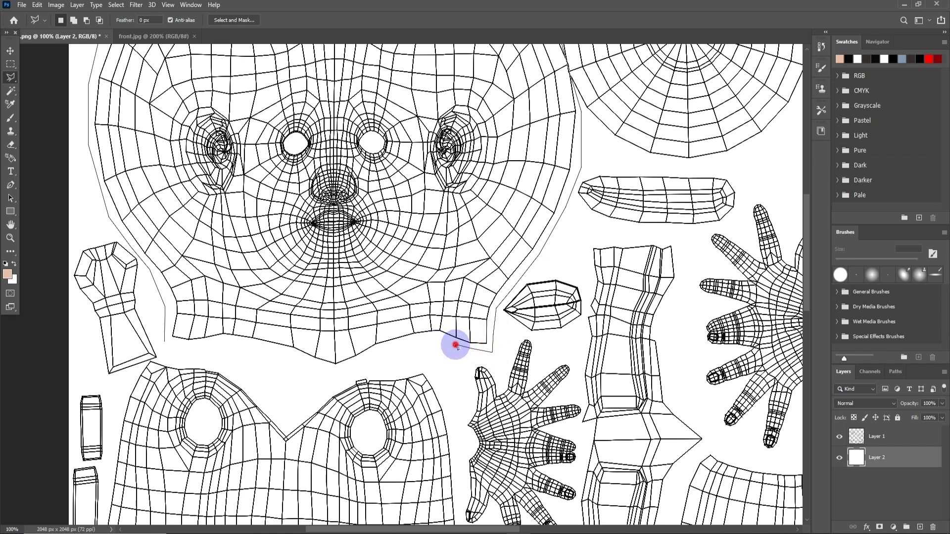
click(439, 335)
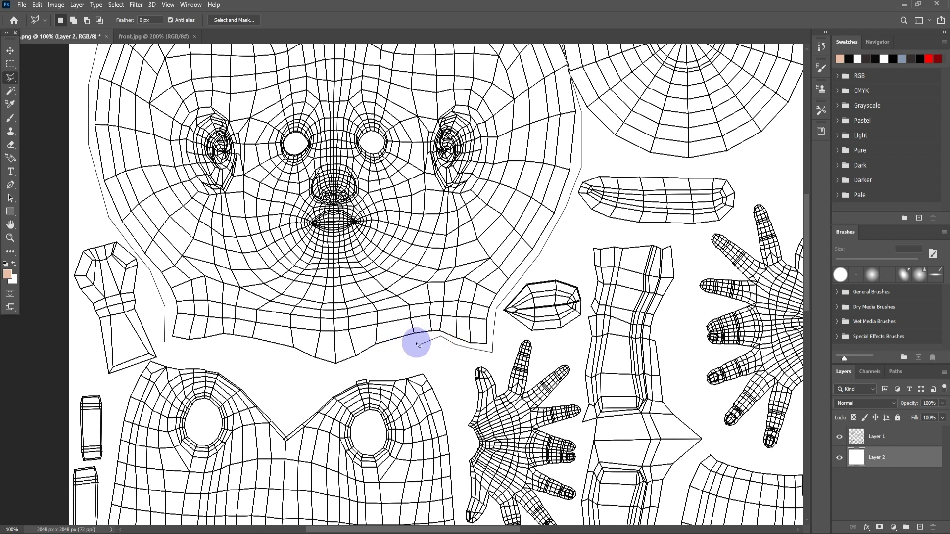
click(416, 339)
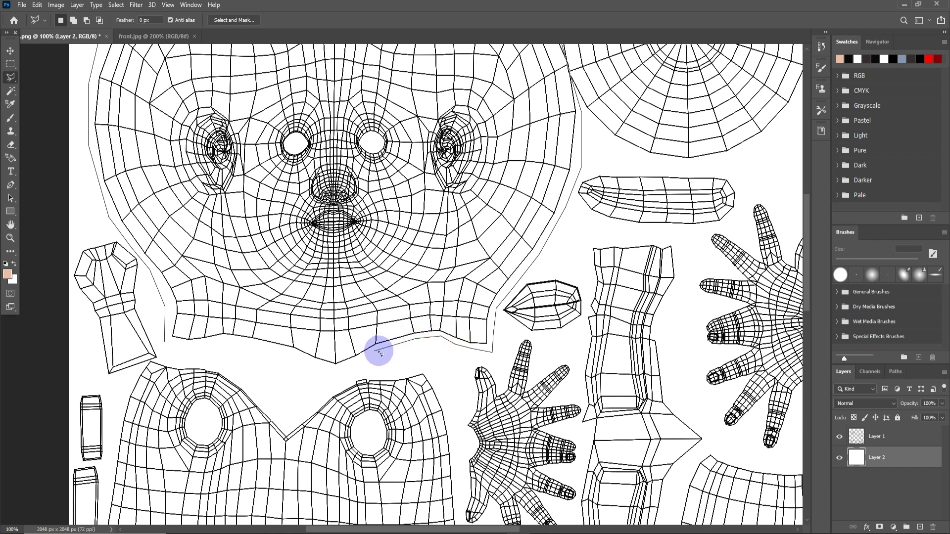
click(335, 373)
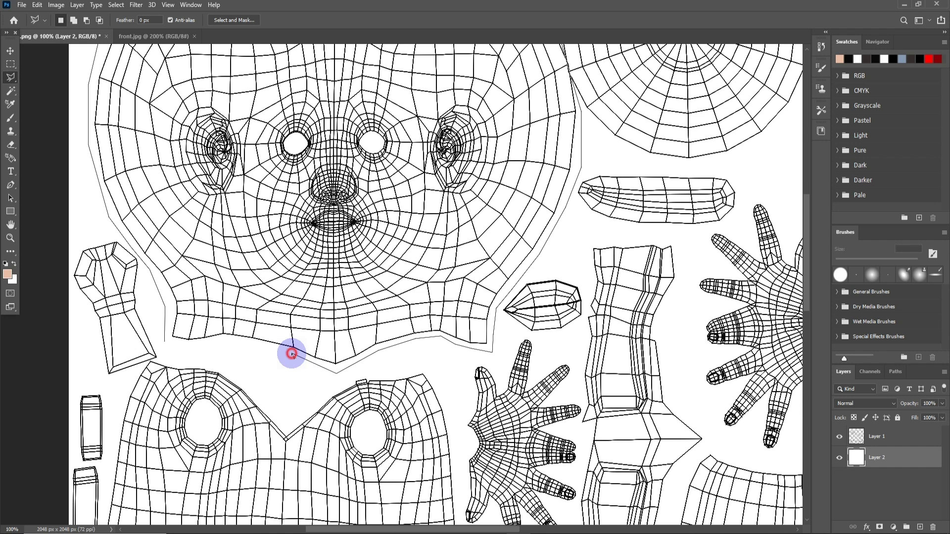
click(228, 342)
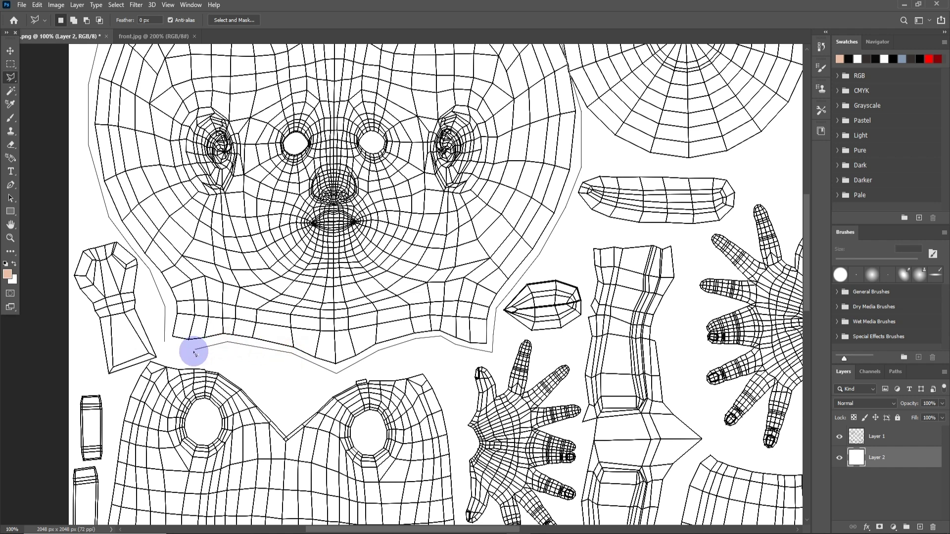
click(165, 343)
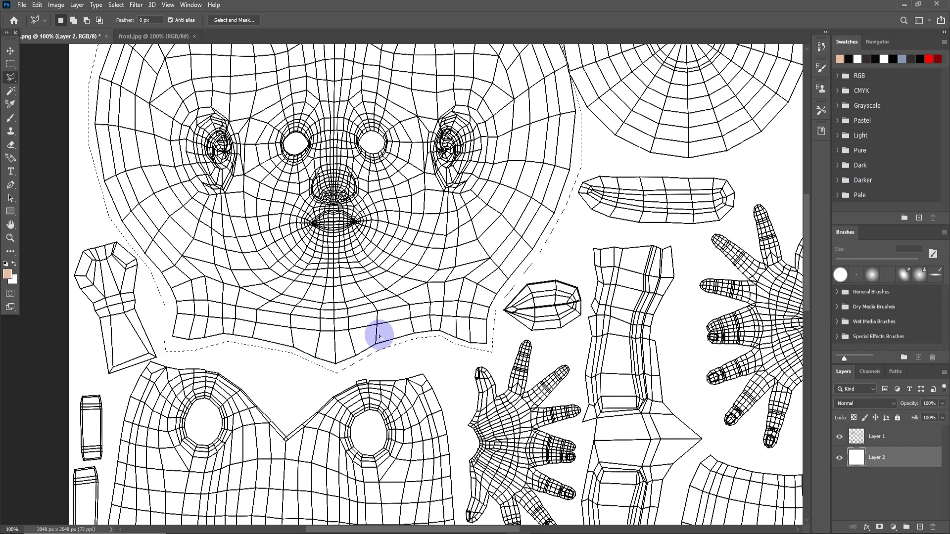
scroll(603, 322, up, 3)
scroll(602, 322, left, 2)
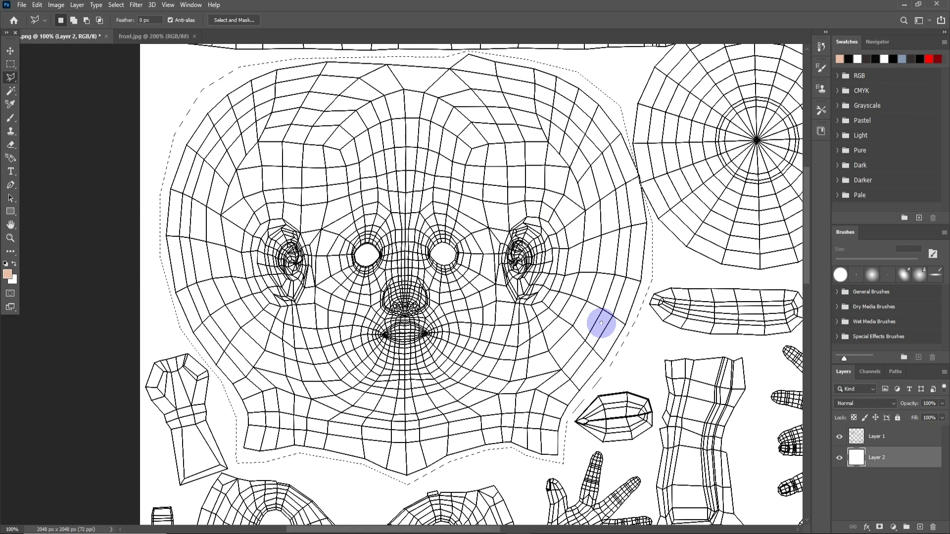
click(858, 456)
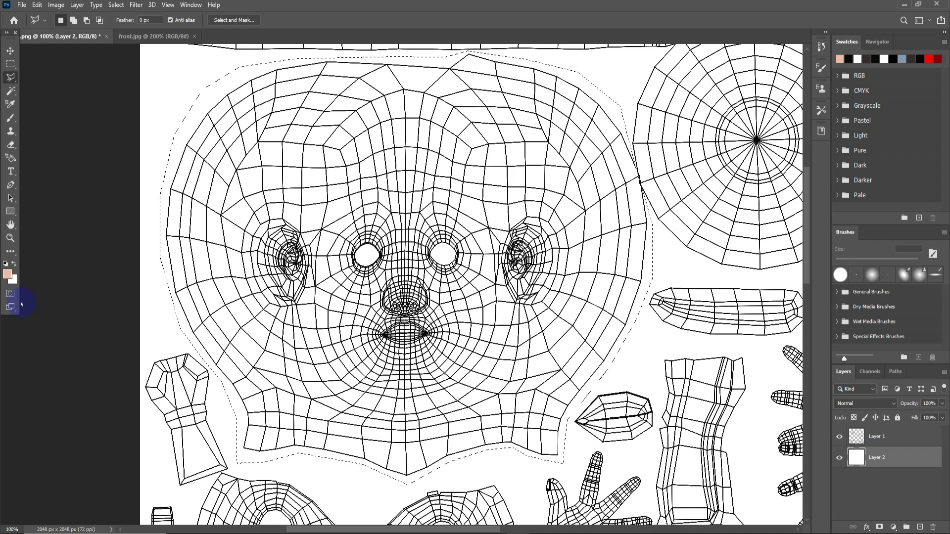
Step: Fill the face selection on Layer 2 with the skin tone, check it against the wireframe, and deselect
key(alt+BackSpace)
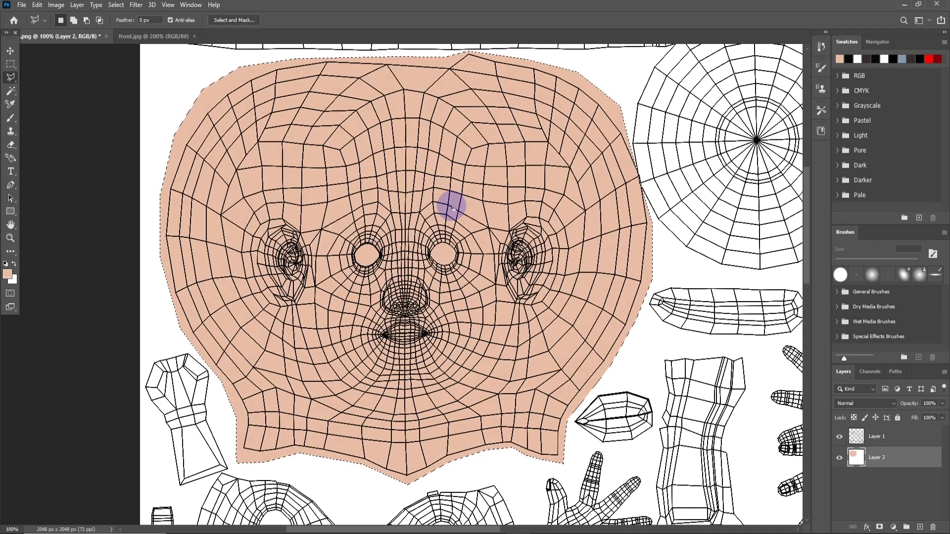
click(838, 437)
click(840, 437)
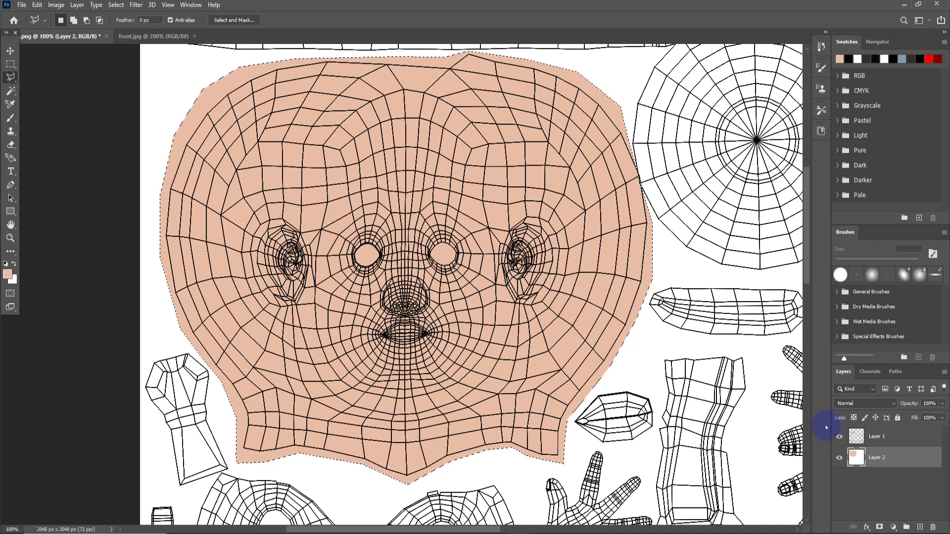
click(385, 333)
key(ctrl+s)
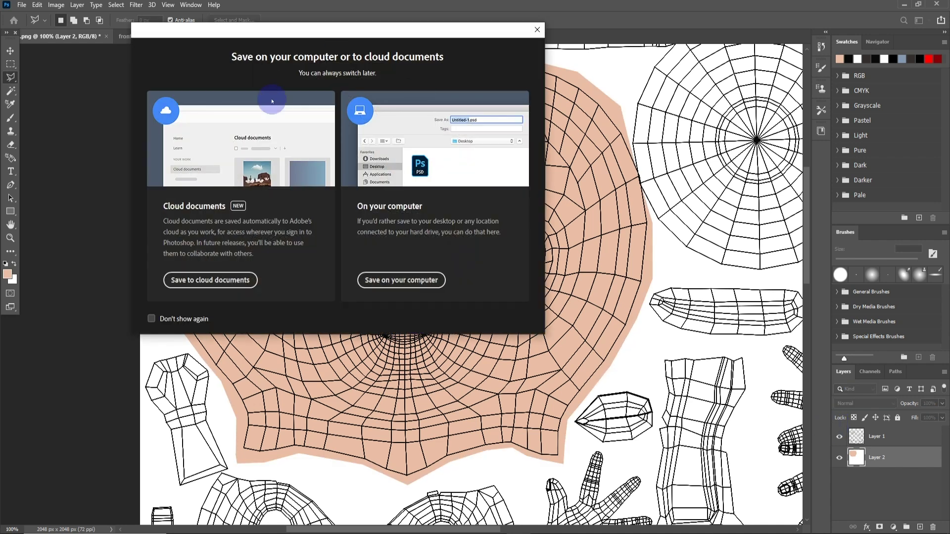
Step: Save the skin-filled layout locally as a Photoshop PSD with Maximize Compatibility, adjusting the file name
click(408, 286)
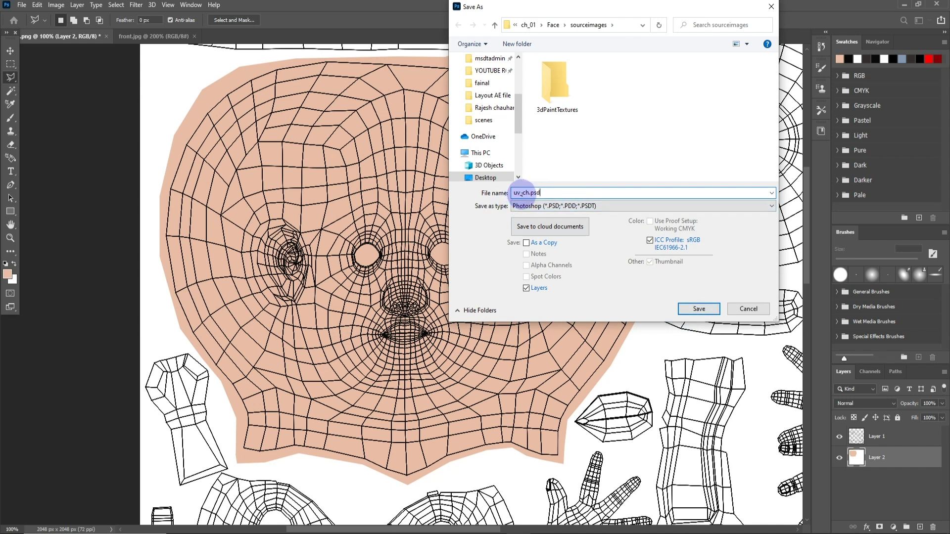
drag(522, 193, 495, 194)
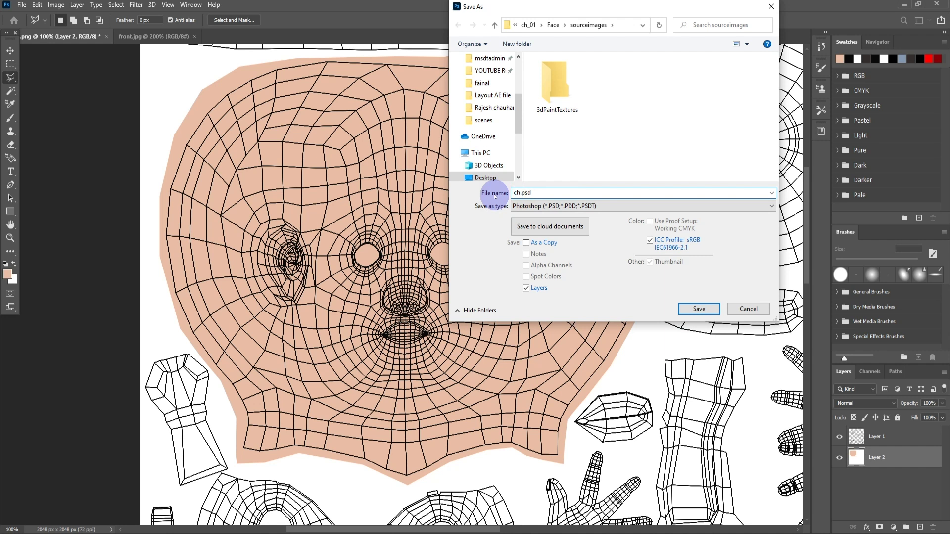
key(Right)
key(Right)
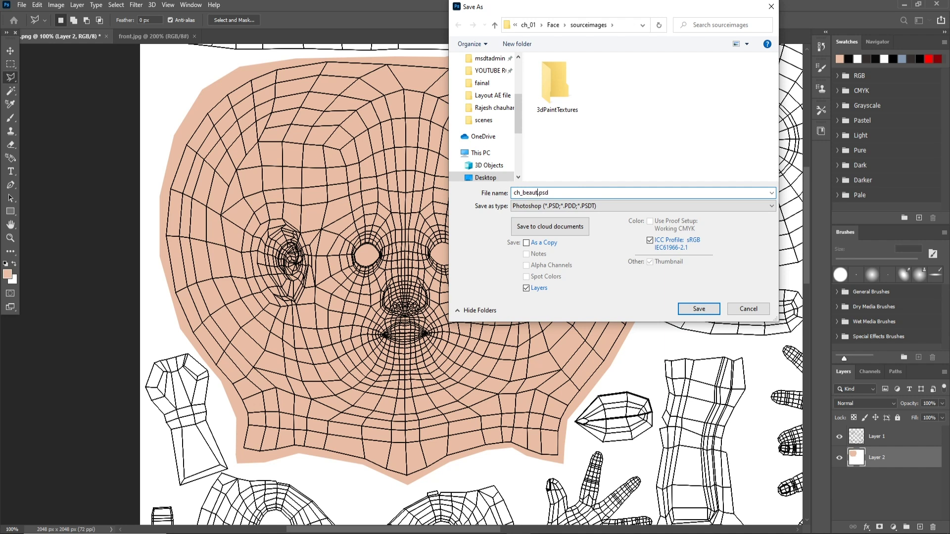
click(699, 309)
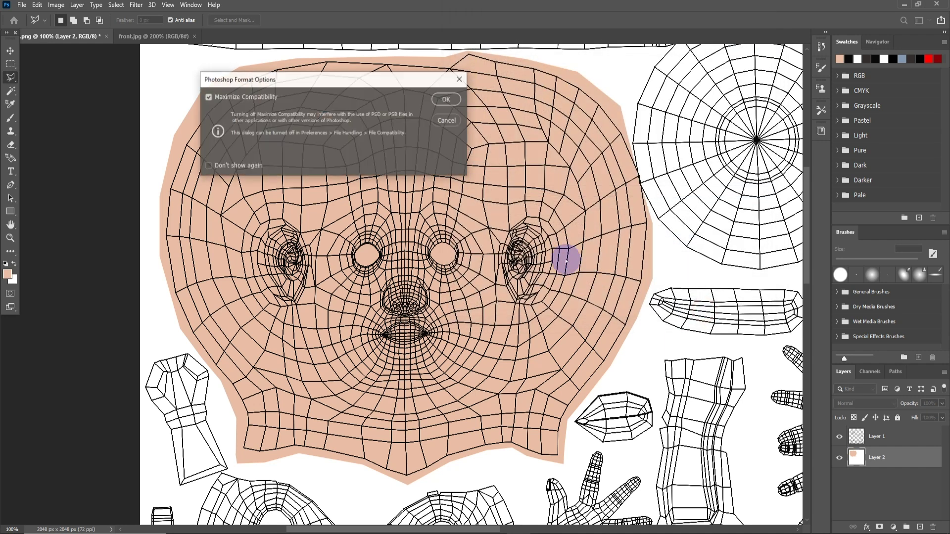
click(436, 98)
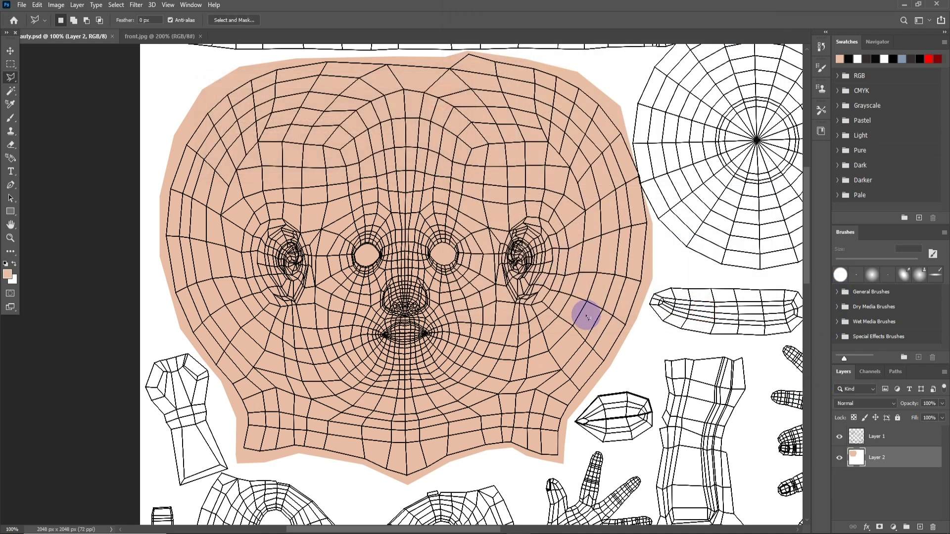
Step: Scroll the canvas down and back up to view the whole filled face
scroll(600, 311, down, 1)
scroll(600, 311, down, 1)
scroll(600, 311, down, 1)
scroll(601, 309, down, 2)
scroll(603, 305, down, 1)
scroll(604, 299, down, 4)
scroll(604, 297, down, 2)
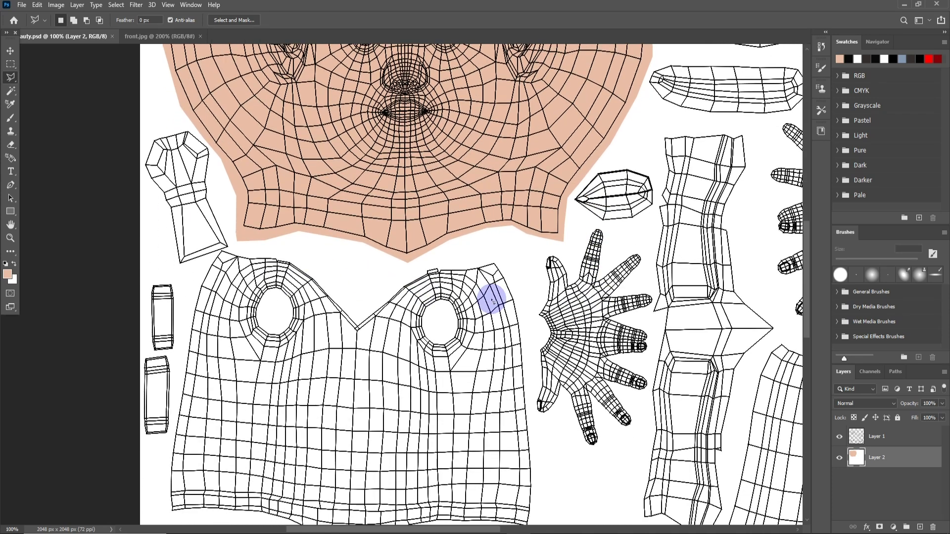
scroll(550, 302, up, 5)
scroll(551, 302, up, 5)
scroll(445, 257, up, 2)
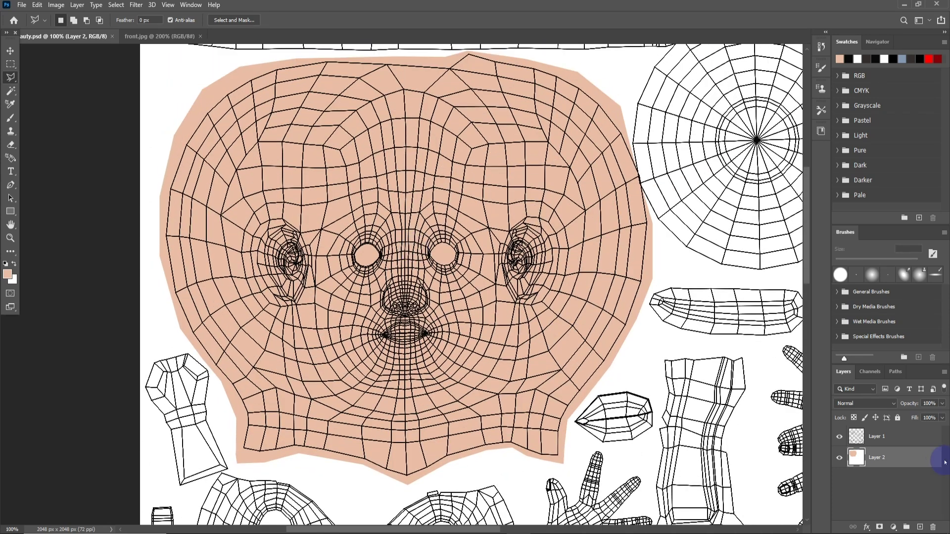
Step: In front.jpg, convert the locked Background into an editable Layer 0
click(169, 36)
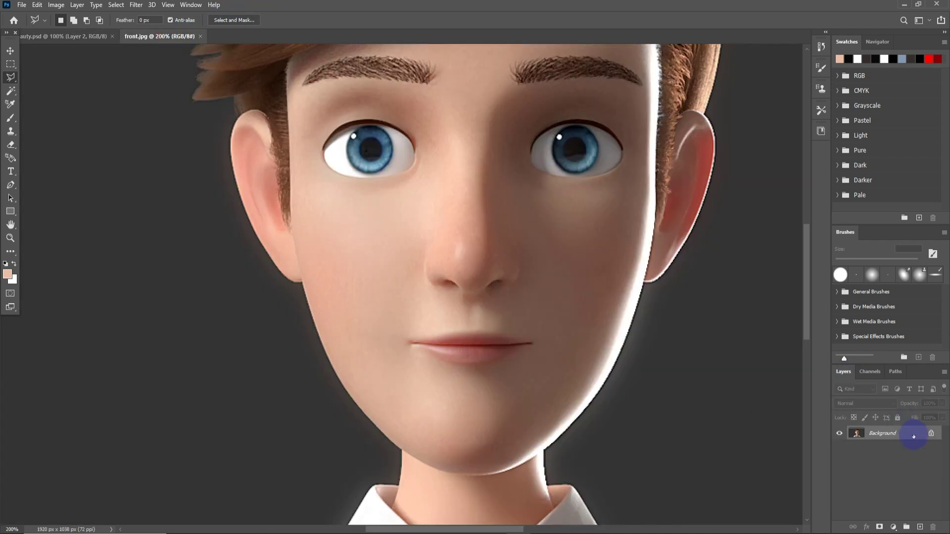
double_click(919, 434)
click(418, 102)
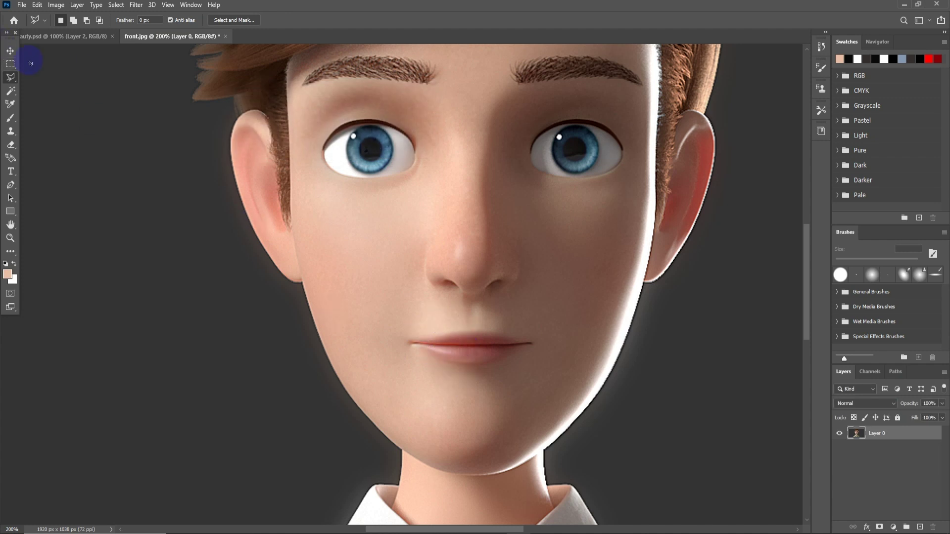
Step: Draw a rectangular selection around the reference mouth and feather it by 5 px
click(10, 64)
click(45, 65)
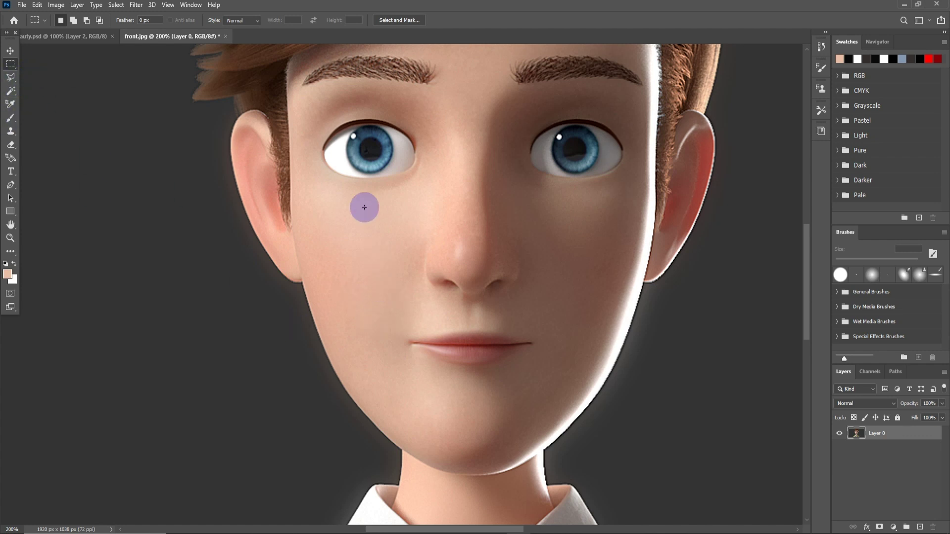
drag(373, 306, 473, 389)
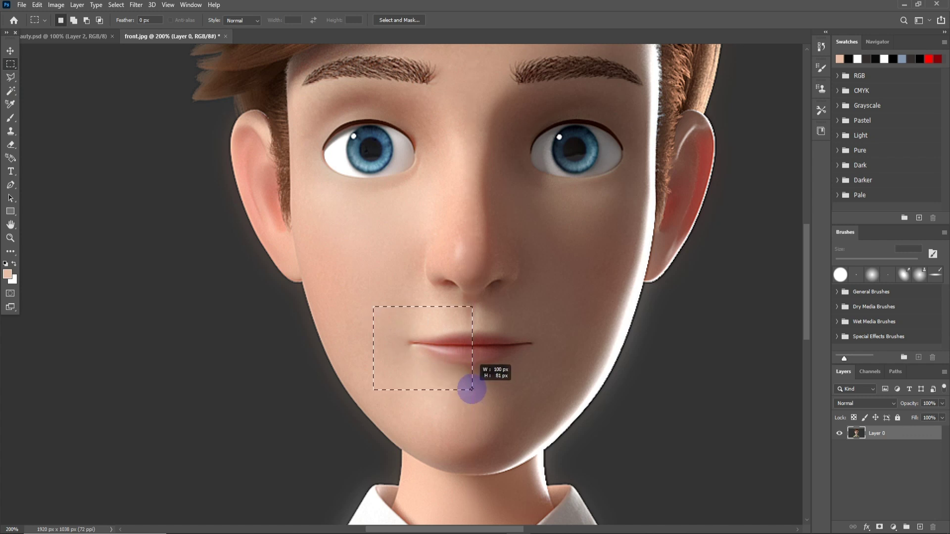
right_click(401, 323)
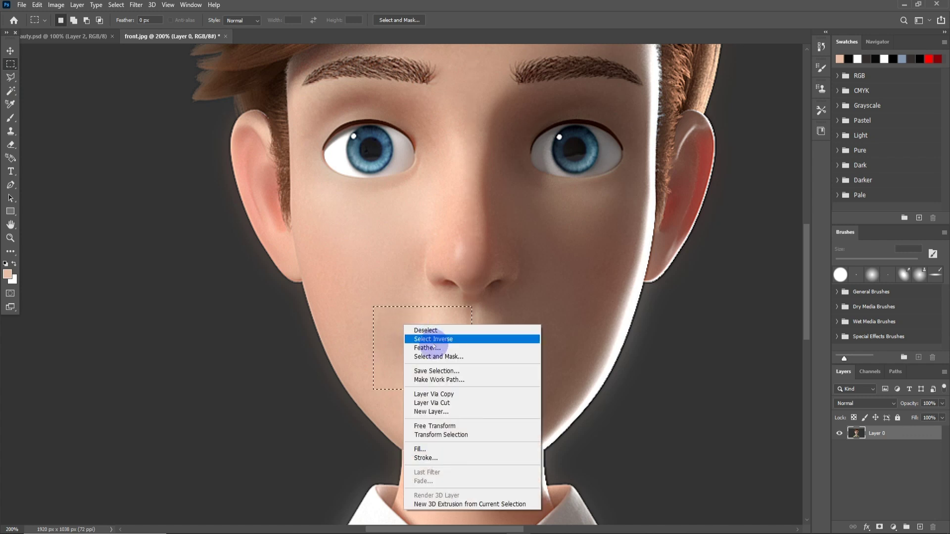
click(434, 347)
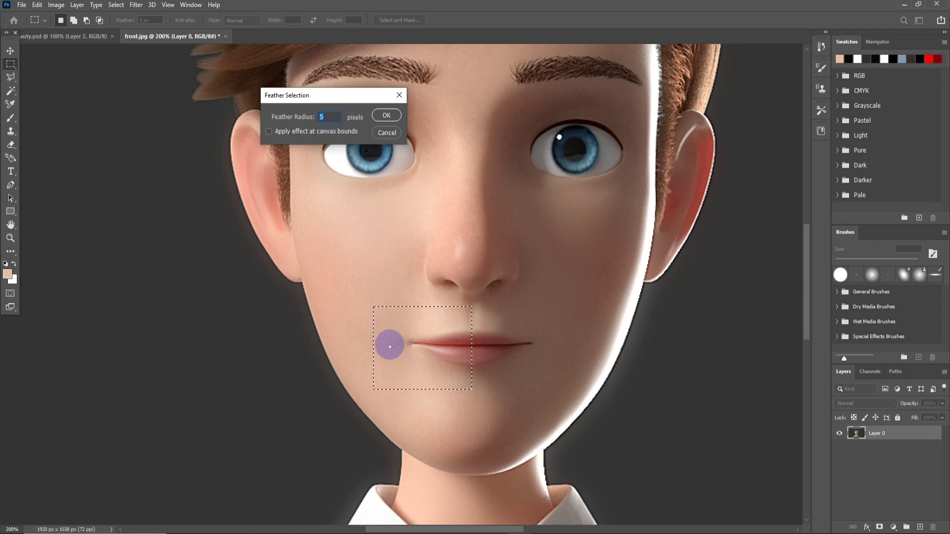
click(324, 116)
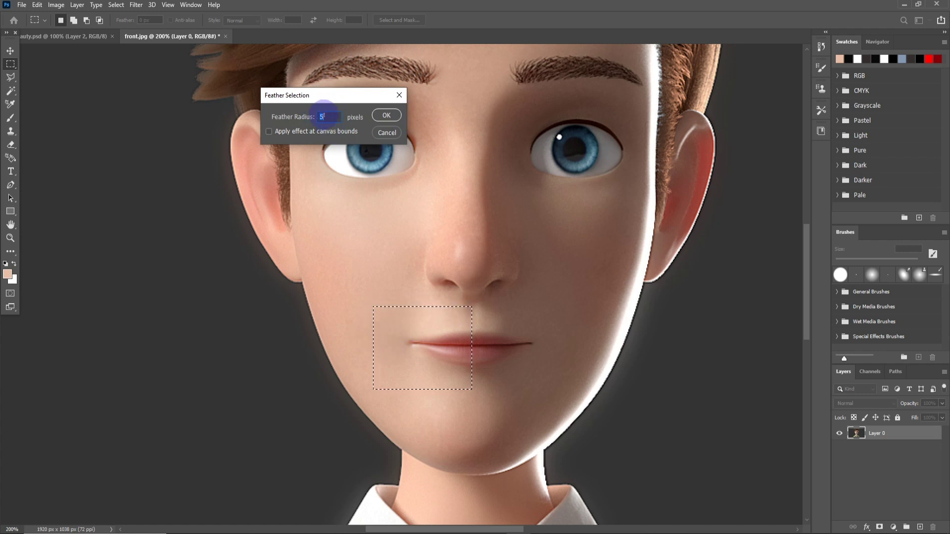
text(10)
key(Return)
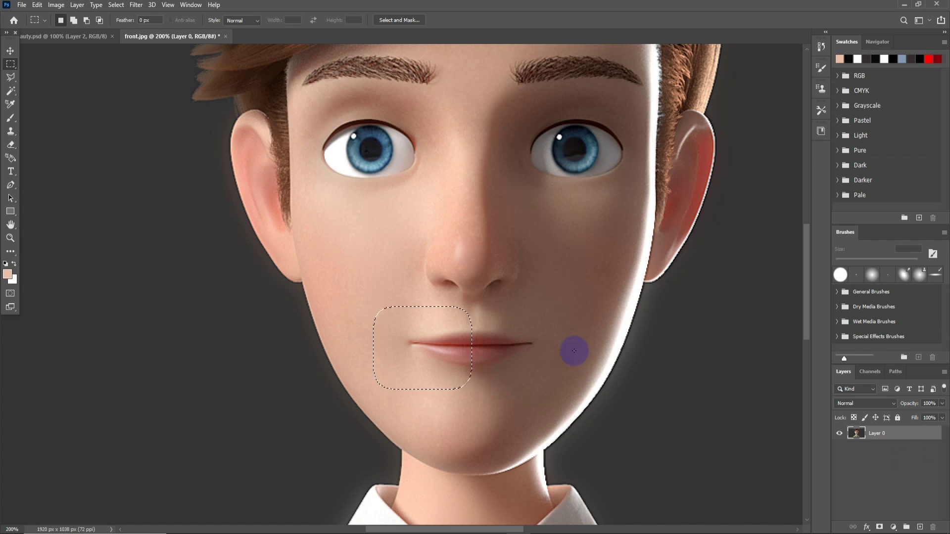
Step: Nudge the feathered selection over the lips and copy it to a new Layer 1
click(11, 64)
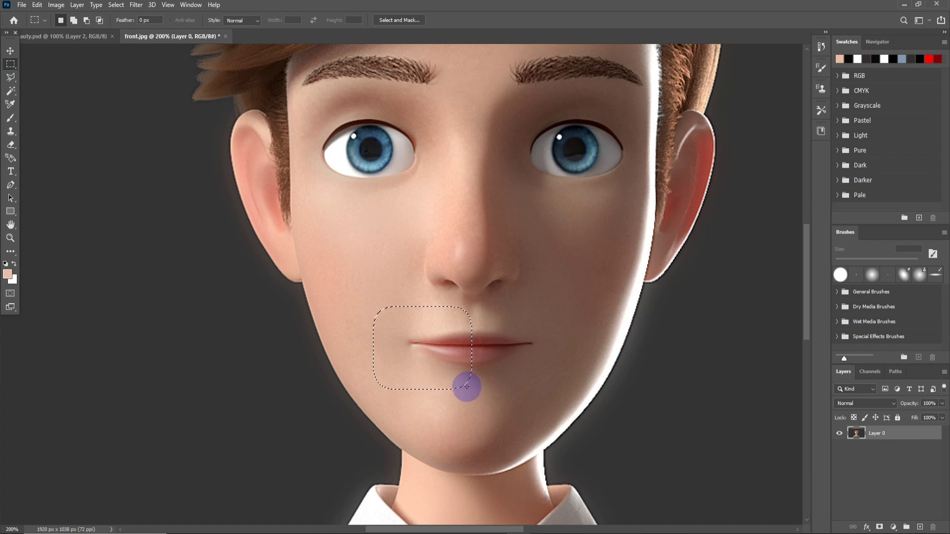
drag(465, 389, 474, 386)
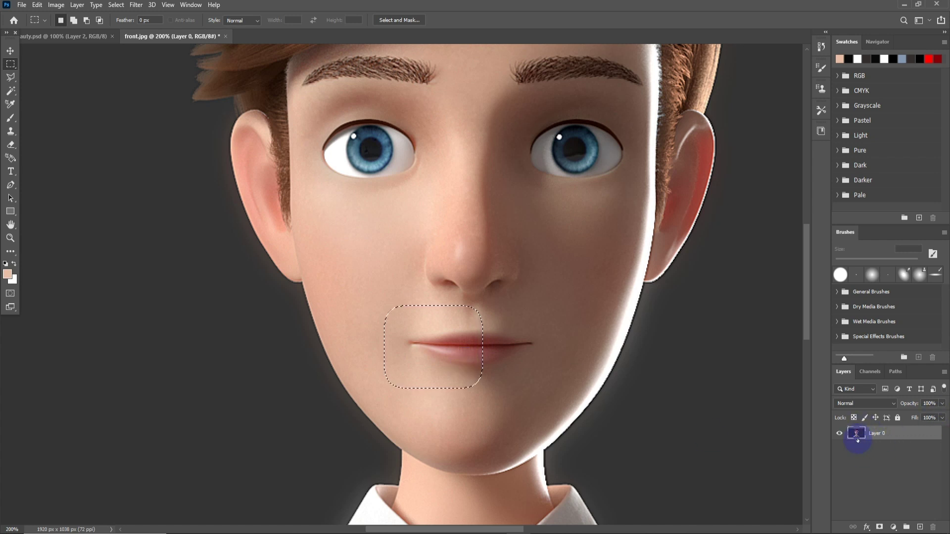
key(ctrl+j)
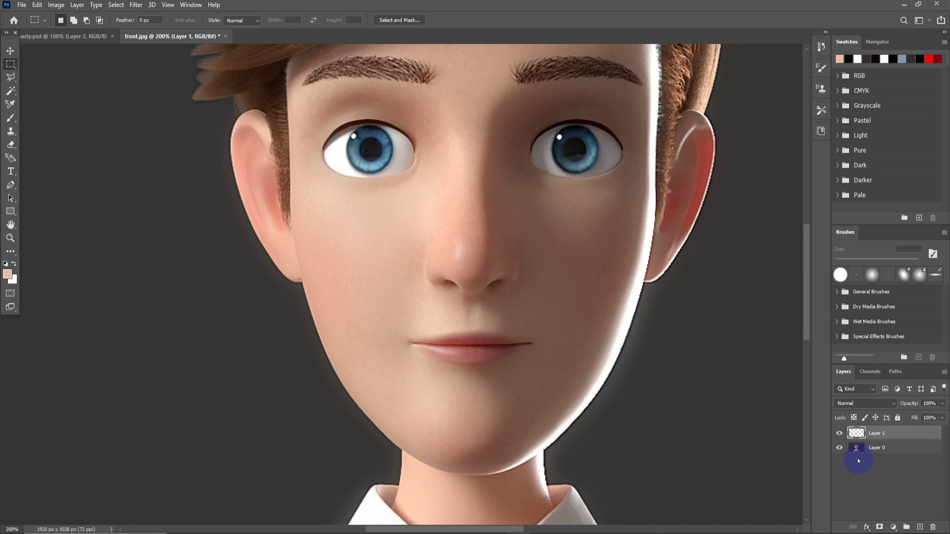
Step: Hide the original face layer and drag the lips layer into beauty.psd's UV layout
click(839, 447)
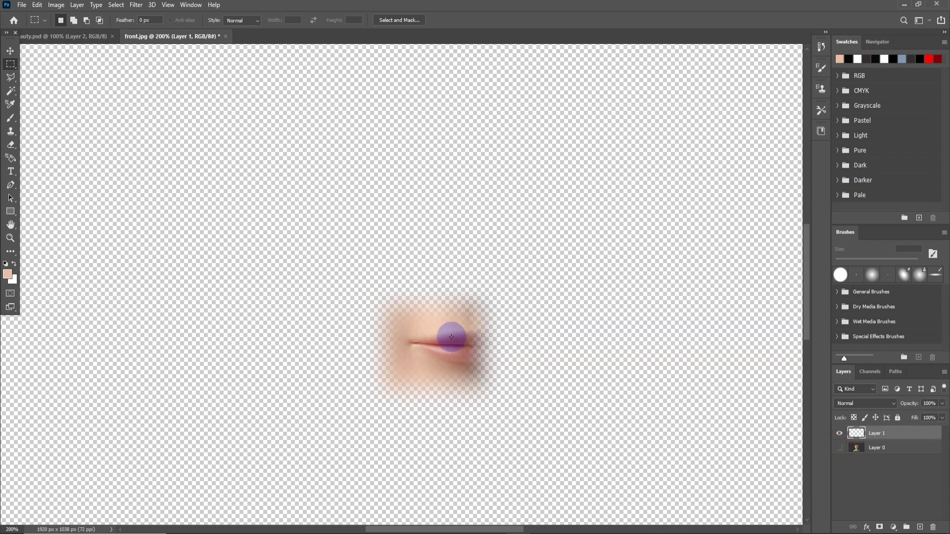
drag(856, 434, 82, 41)
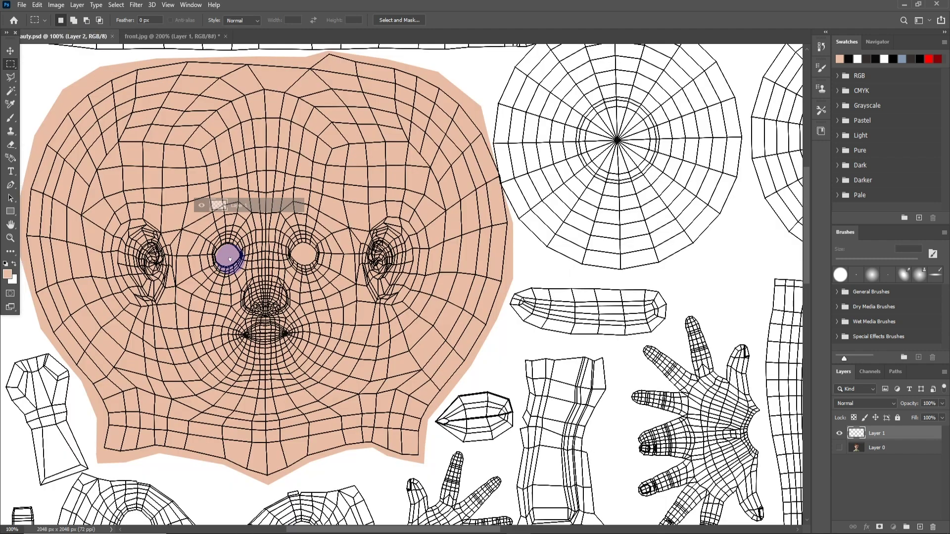
drag(83, 41, 289, 346)
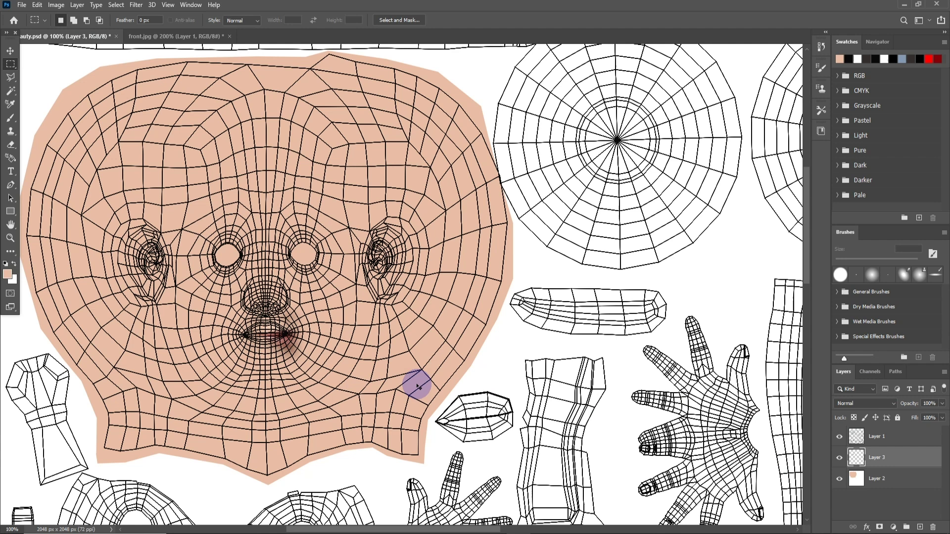
Step: Align the copied lips over the UV mouth, merging down and then restoring them as a separate layer
key(ctrl+plus)
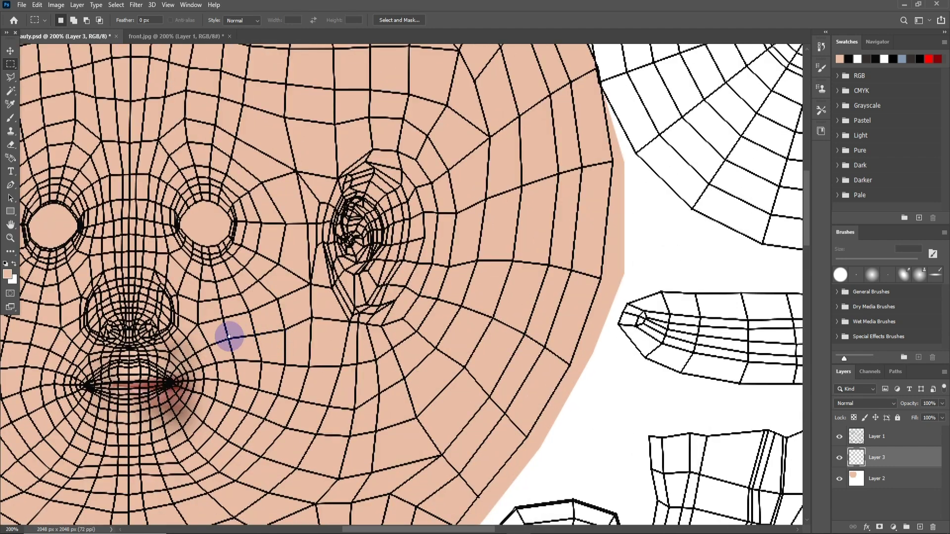
drag(273, 286, 477, 280)
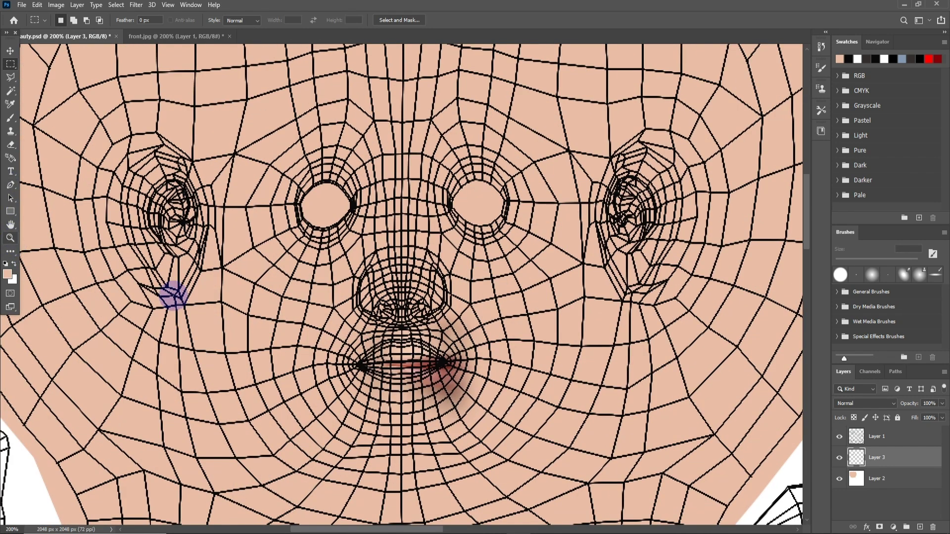
click(10, 50)
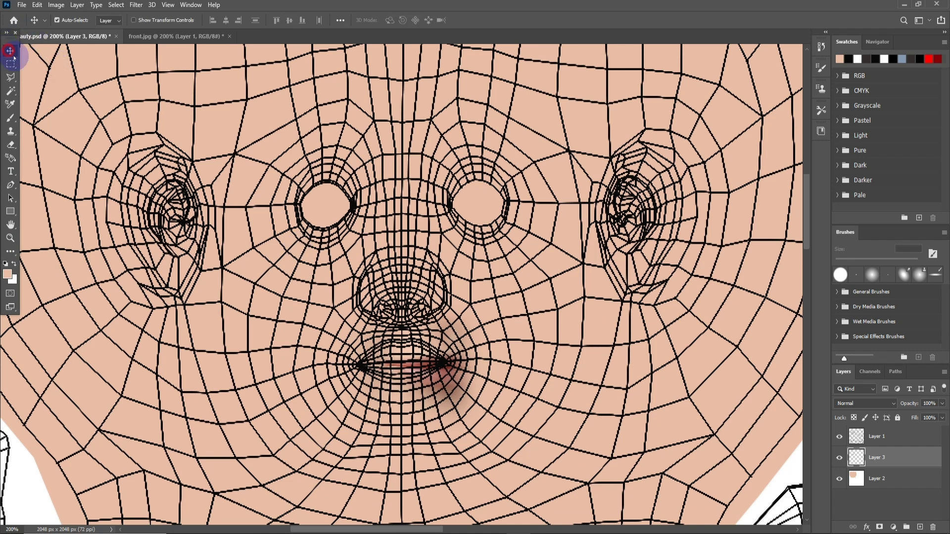
drag(433, 364, 383, 353)
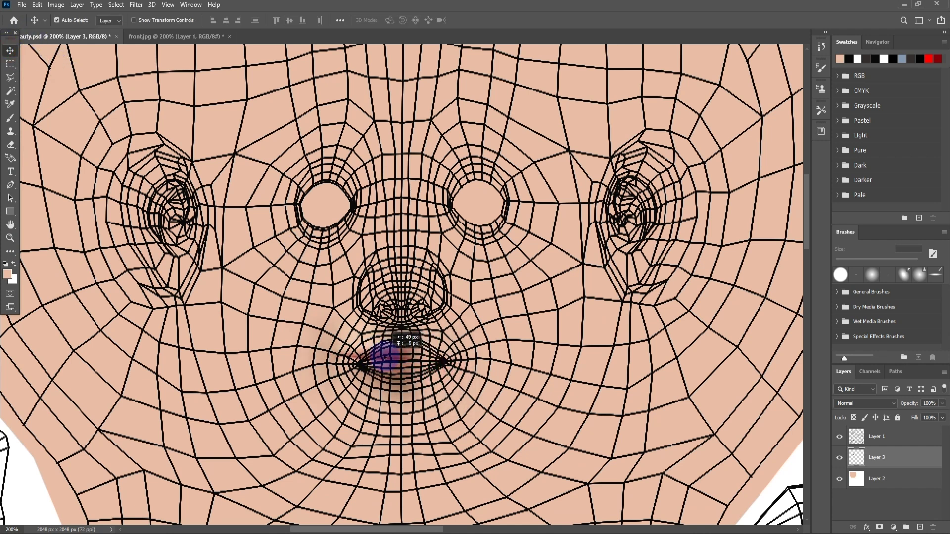
key(ctrl+plus)
key(ctrl+plus)
drag(424, 349, 486, 224)
drag(413, 298, 403, 309)
key(ctrl+e)
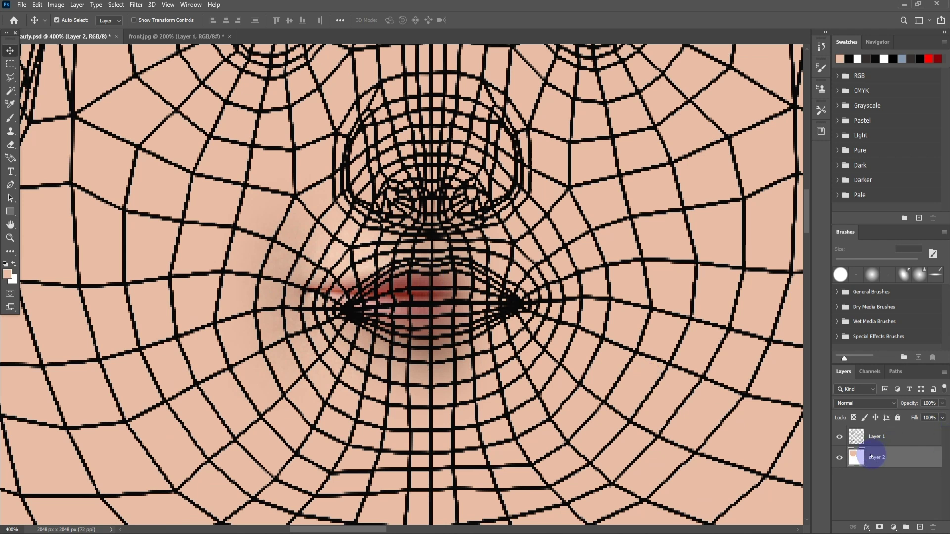
key(ctrl+shift+alt+n)
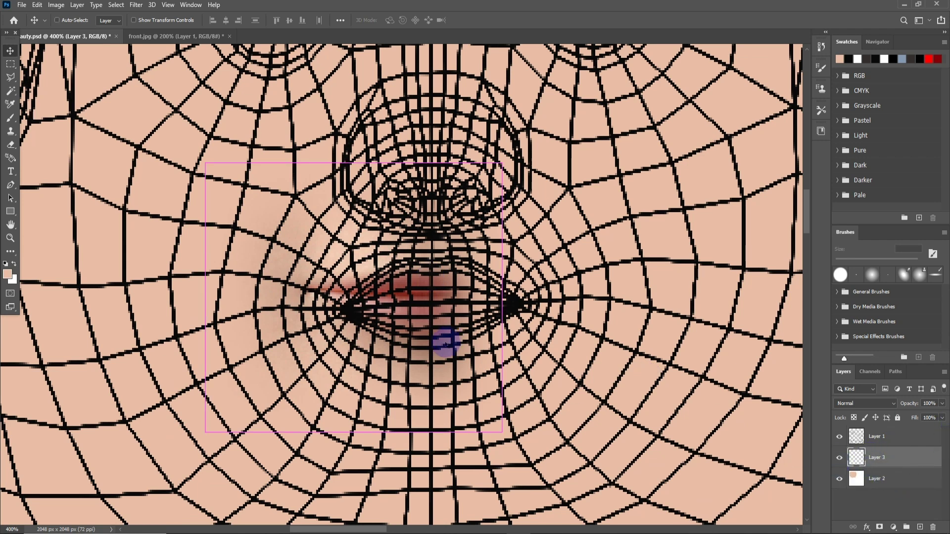
Step: Transform the lips layer to stretch it taller, lower it and narrow it, checking against the wireframe
key(ctrl+t)
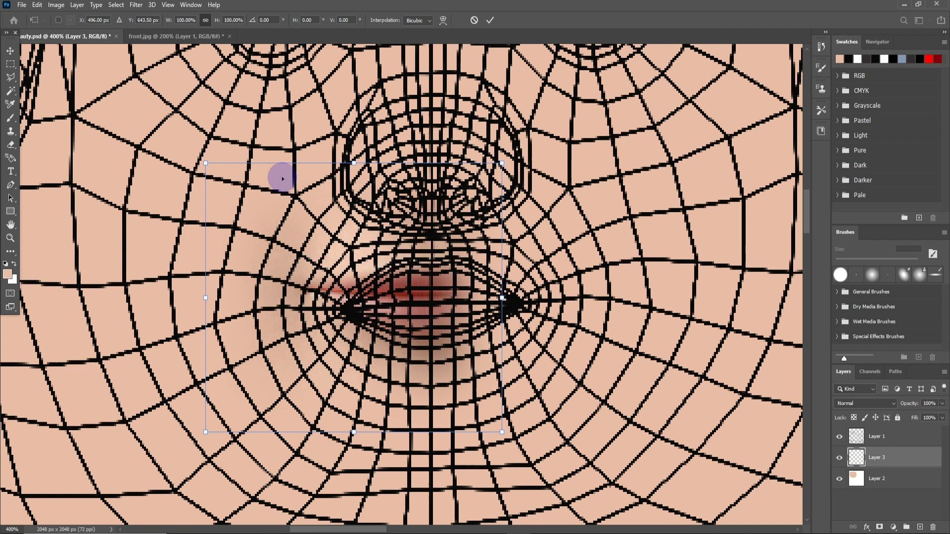
drag(516, 161, 509, 132)
drag(418, 267, 424, 282)
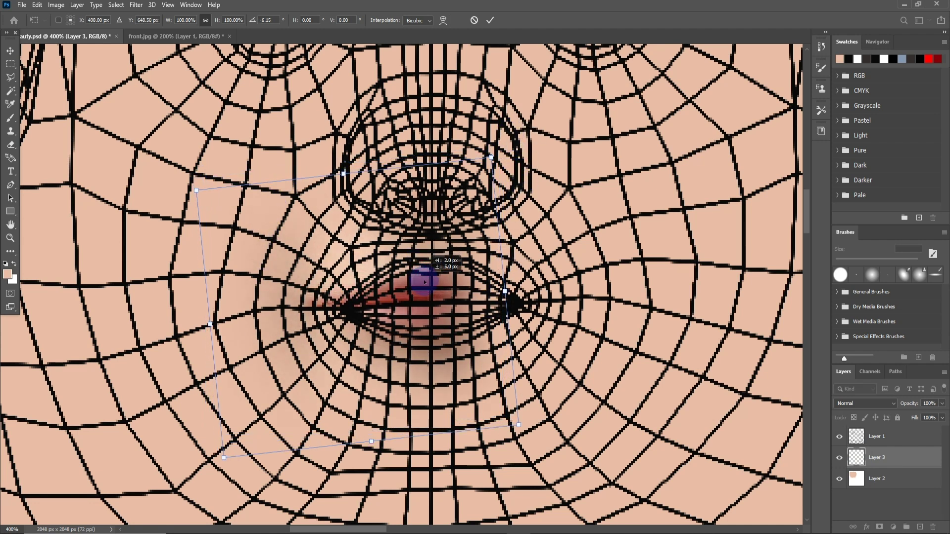
drag(212, 325, 274, 317)
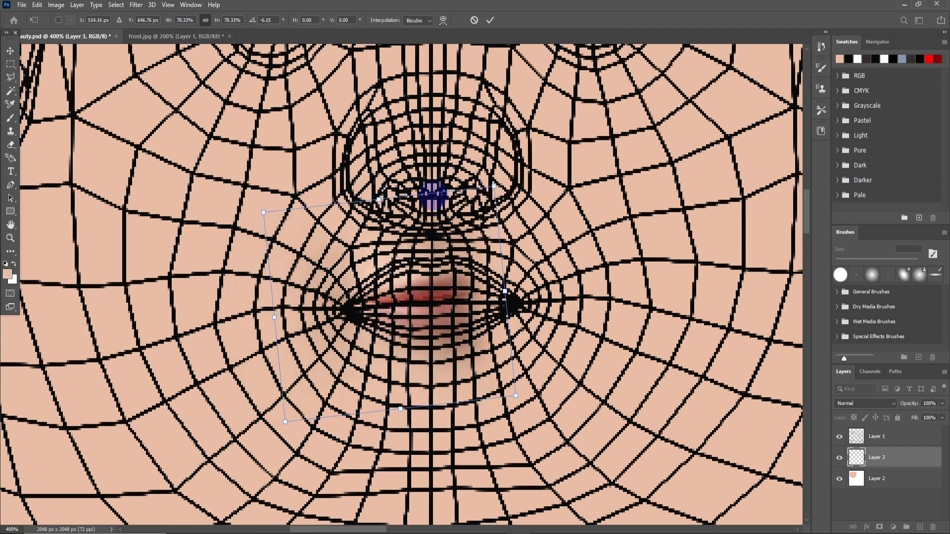
drag(381, 200, 376, 167)
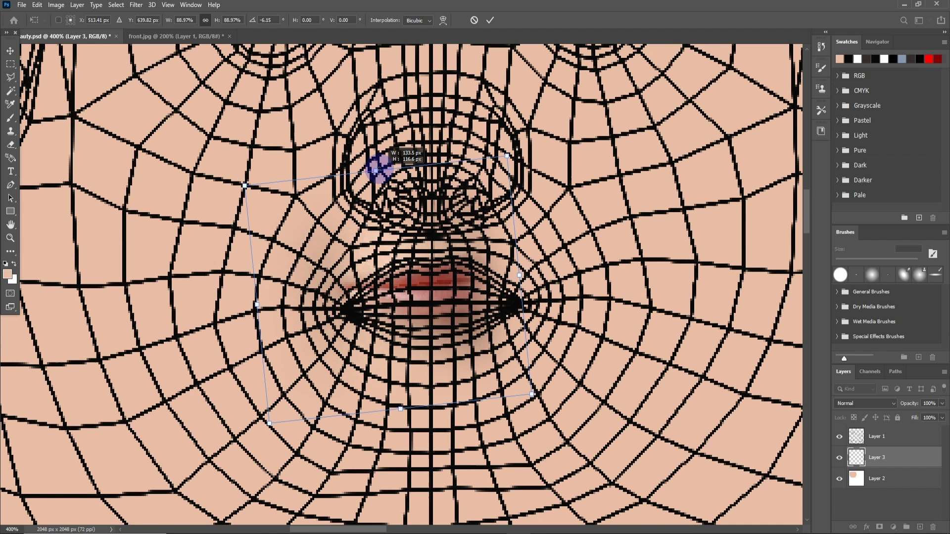
key(ctrl+z)
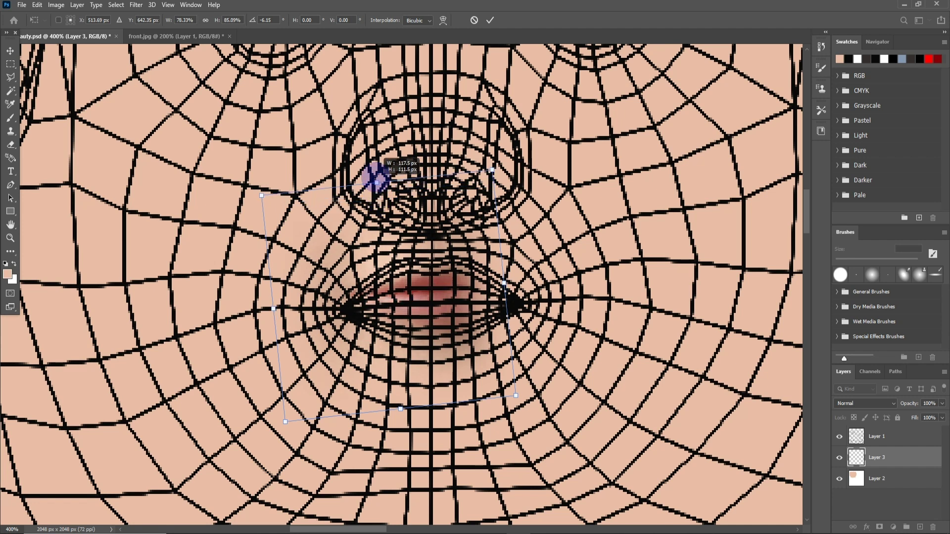
drag(378, 201, 375, 164)
drag(417, 309, 417, 357)
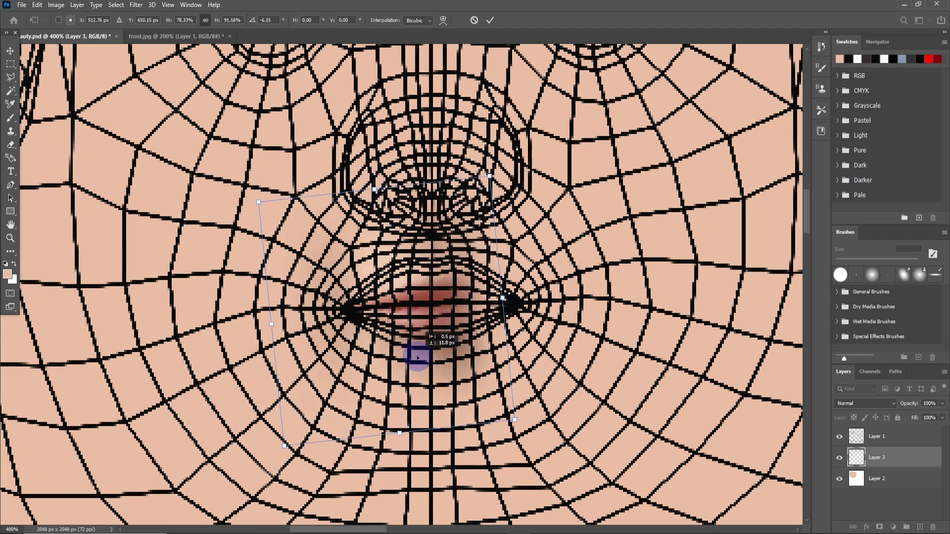
drag(502, 298, 477, 294)
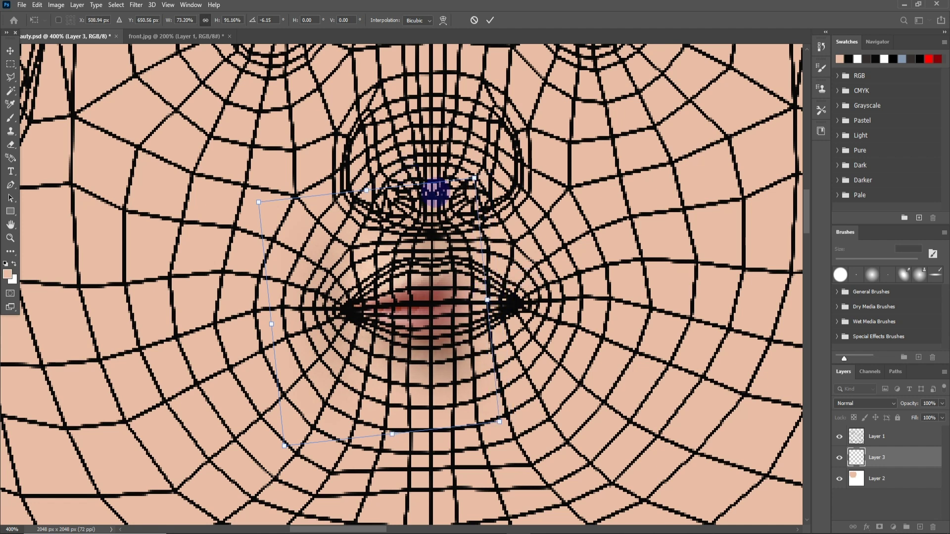
double_click(434, 192)
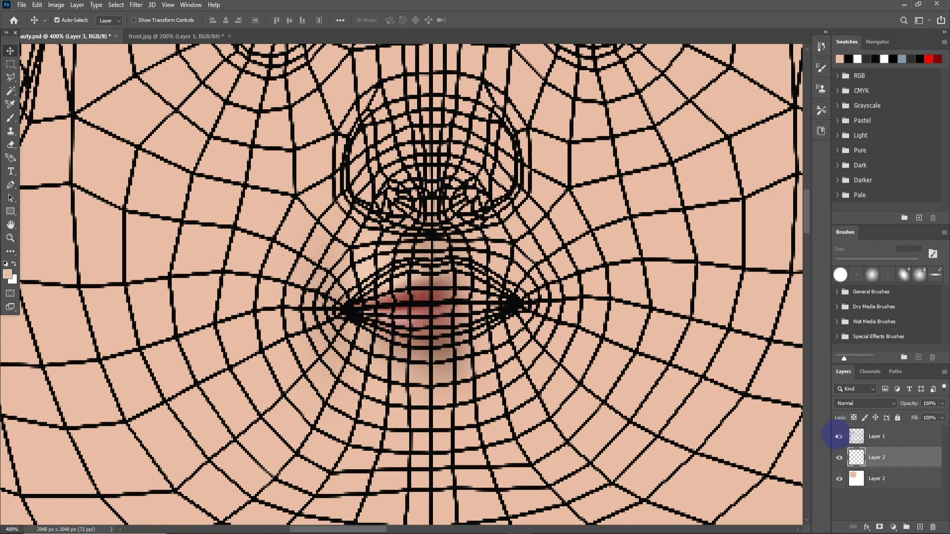
click(839, 436)
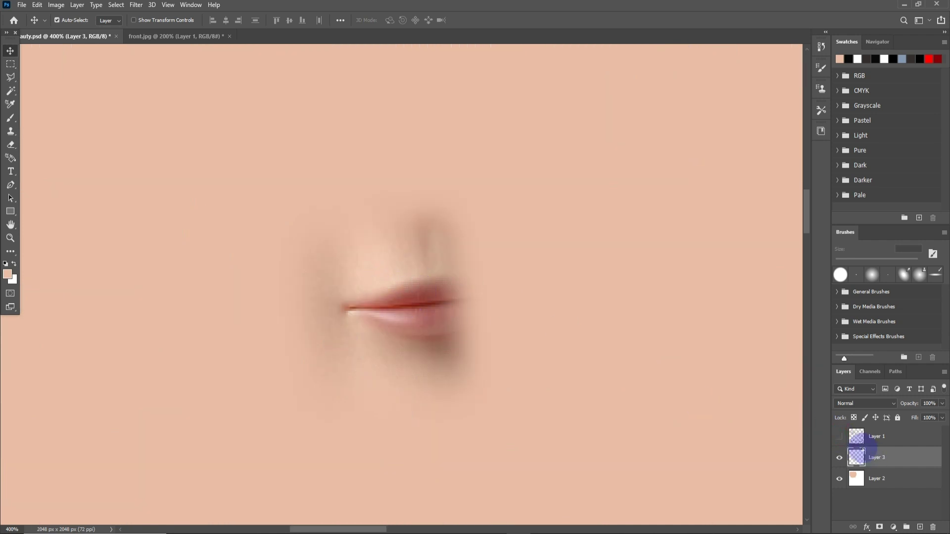
click(840, 438)
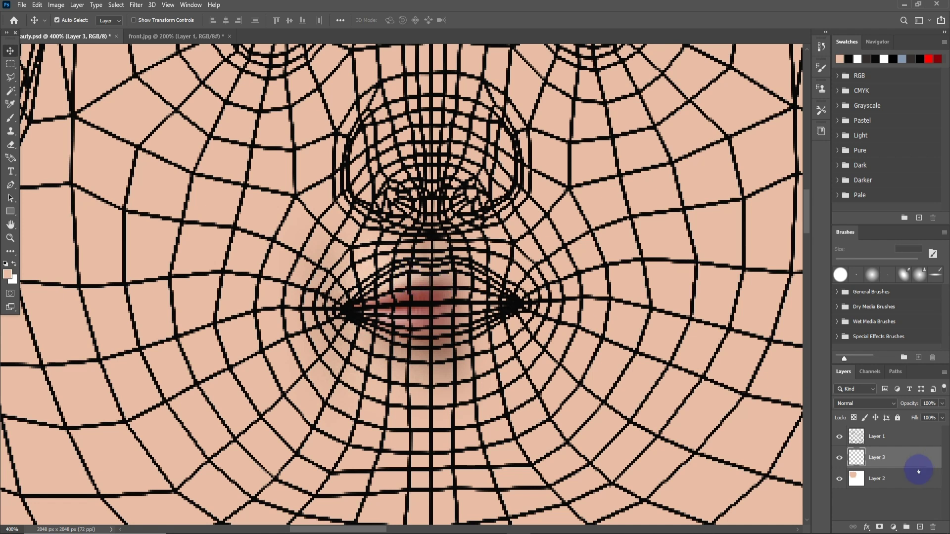
Step: Stretch the lips vertically to about 117%, move them down slightly, and save the texture
key(ctrl+t)
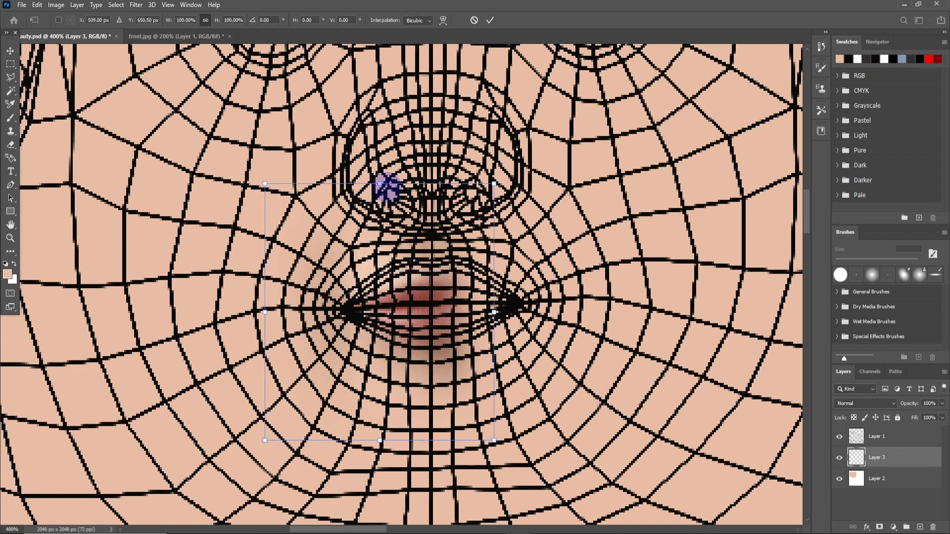
drag(379, 183, 379, 139)
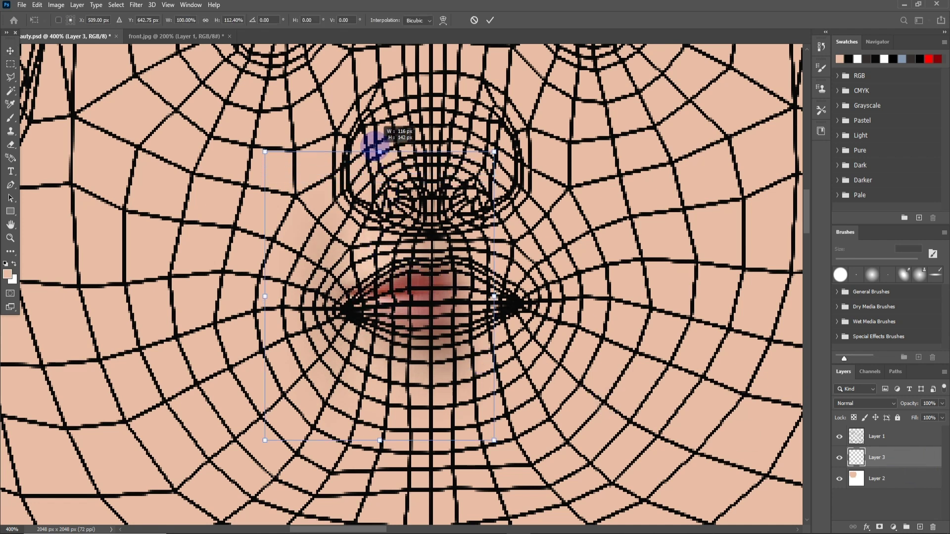
drag(396, 322, 396, 342)
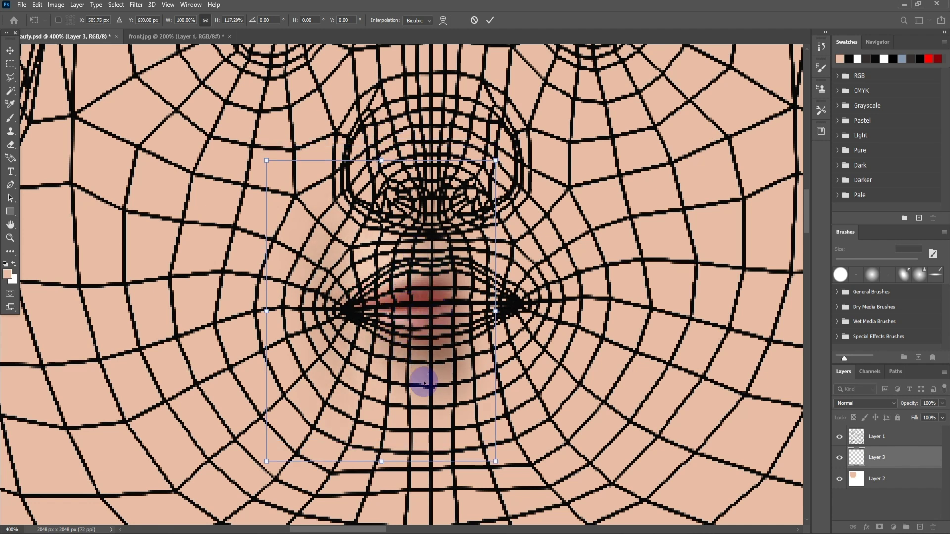
key(Return)
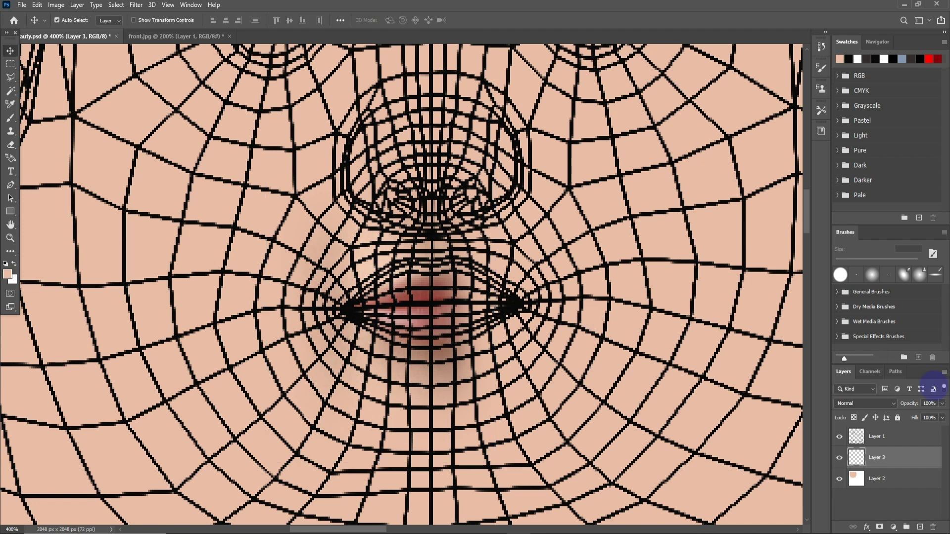
click(840, 438)
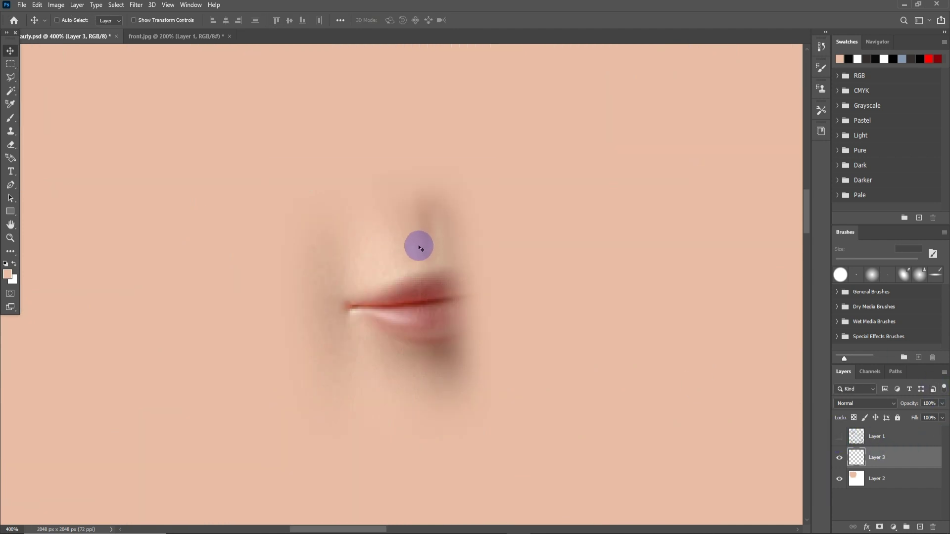
key(ctrl+s)
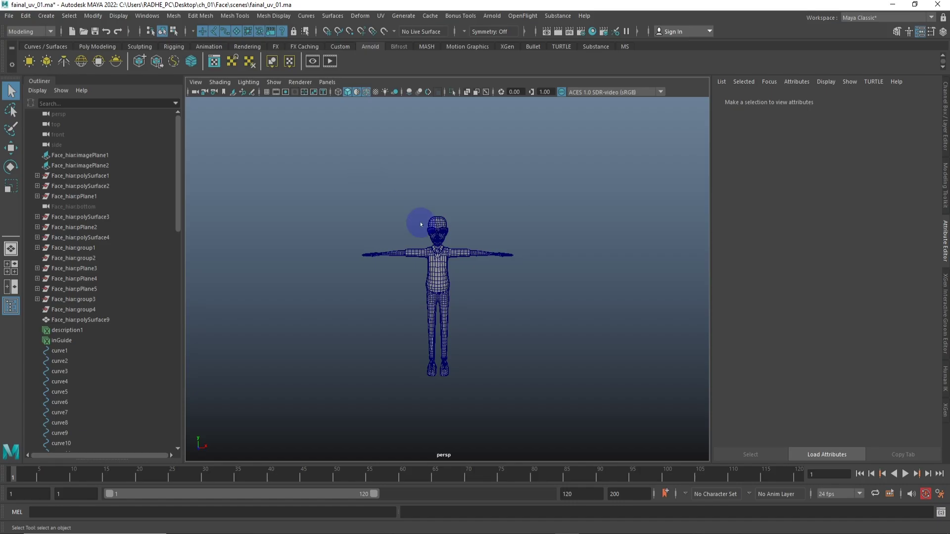
Step: Select the character mesh and assign it a new Lambert material
drag(315, 169, 683, 458)
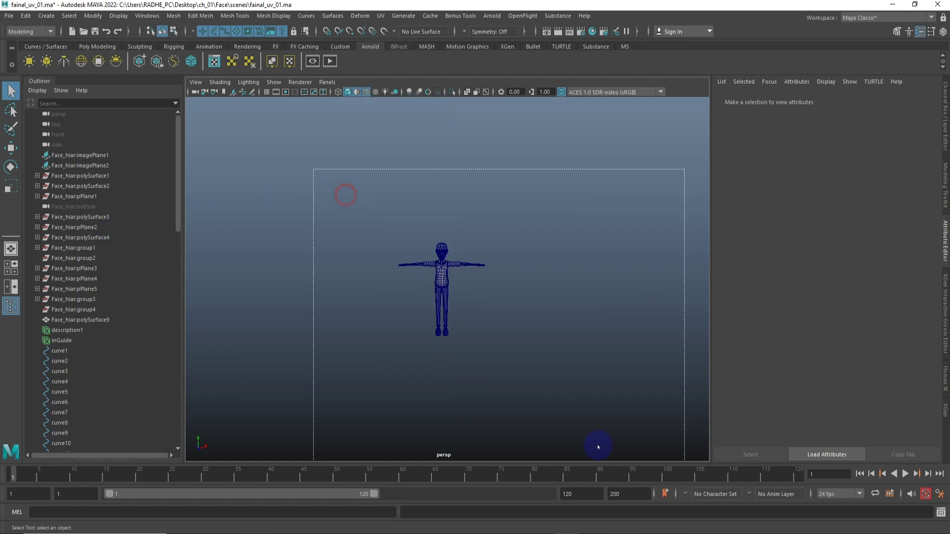
scroll(376, 223, up, 3)
scroll(376, 223, up, 3)
scroll(361, 300, down, 2)
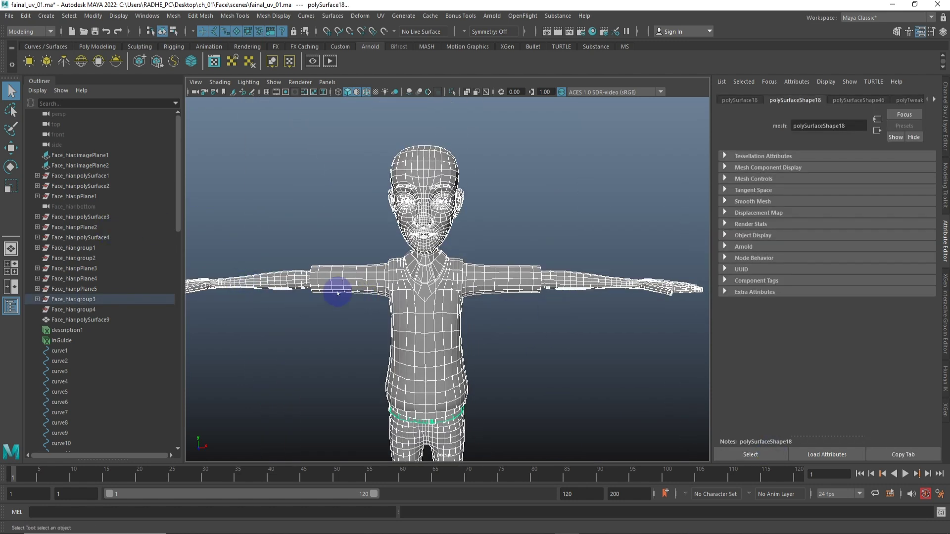
drag(362, 299, 429, 173)
right_click(429, 173)
mouse_move(429, 447)
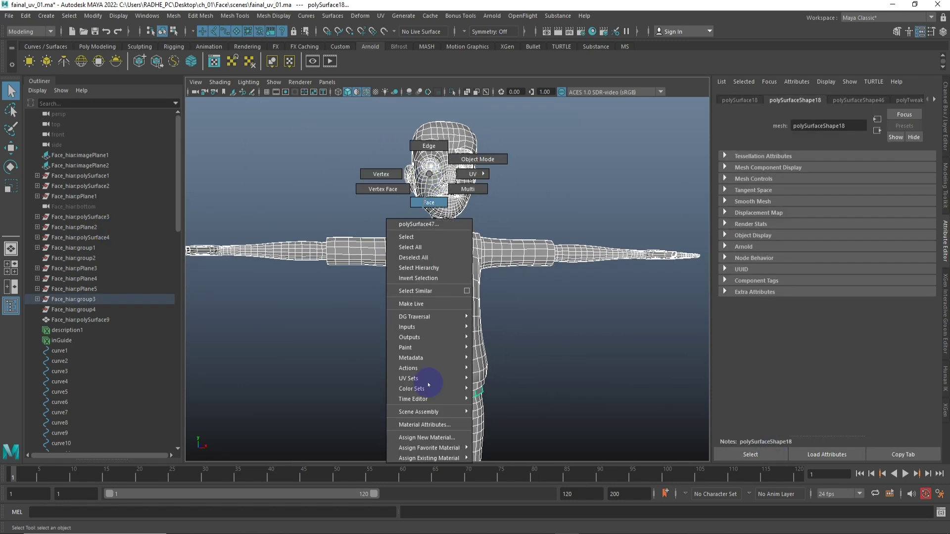
click(523, 468)
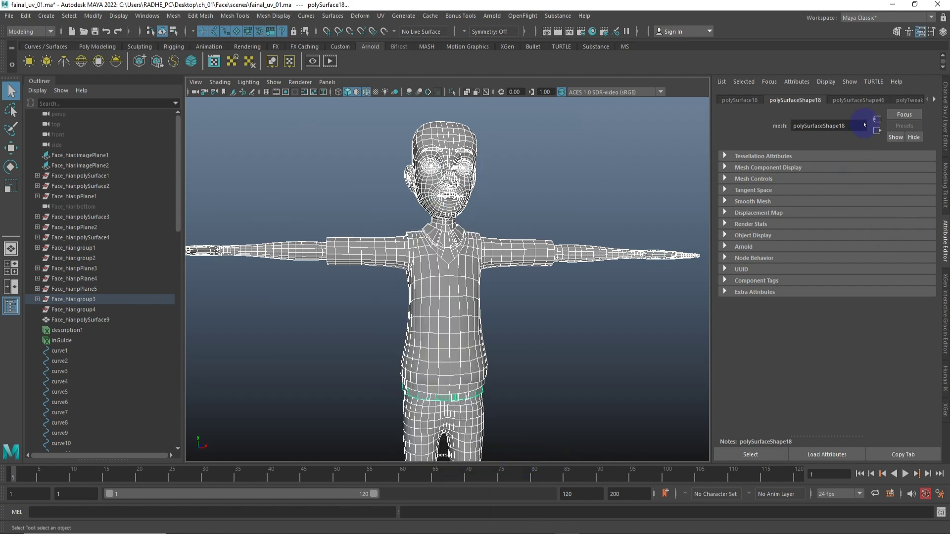
Step: Name the Lambert material ch_beauty and create a File texture for its Color
right_click(440, 259)
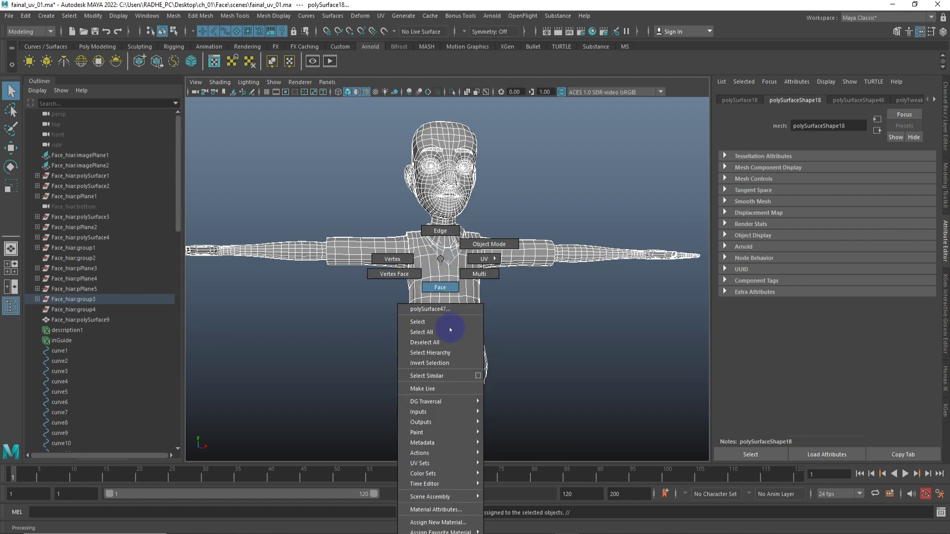
key(Escape)
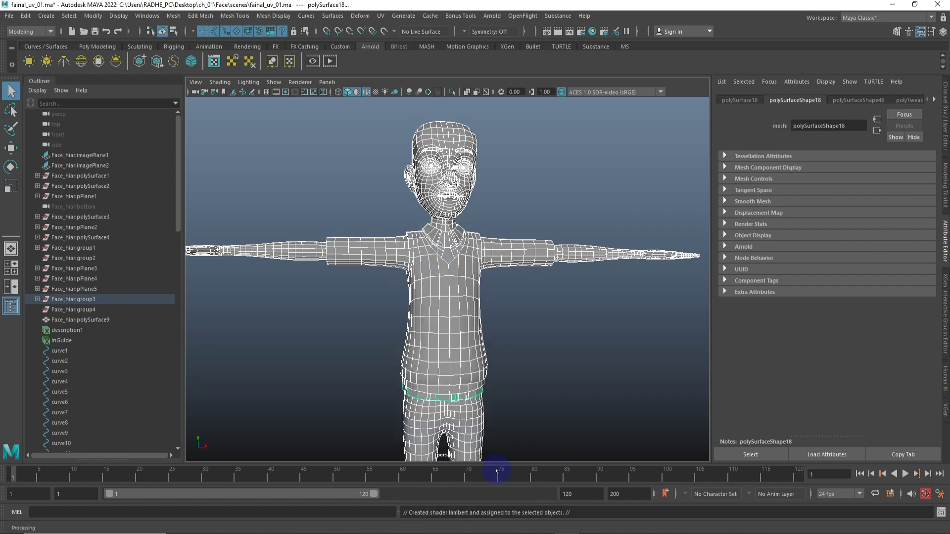
key(ctrl+a)
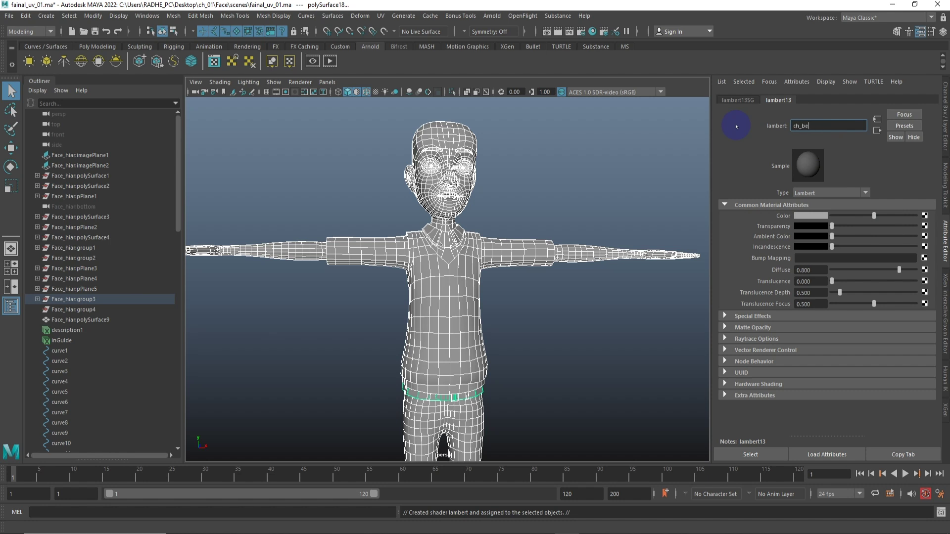
key(Return)
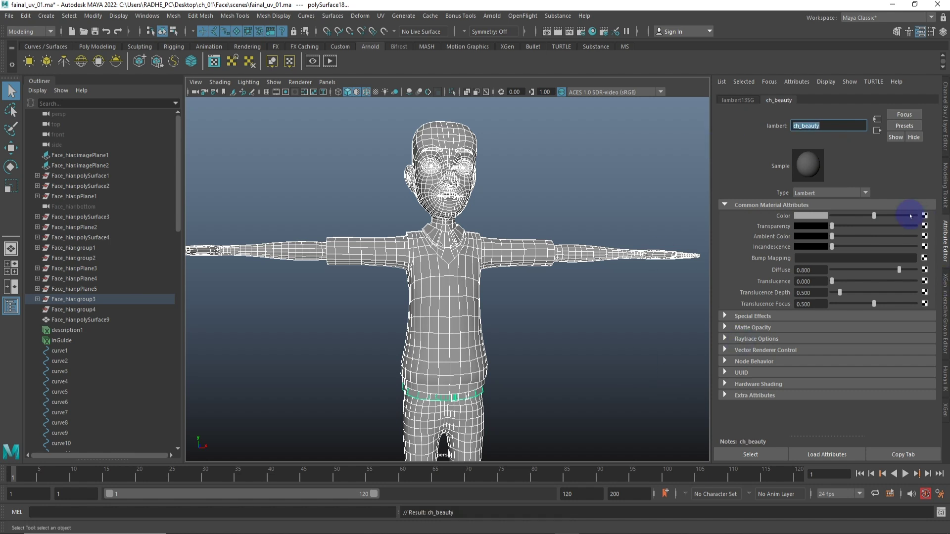
click(925, 217)
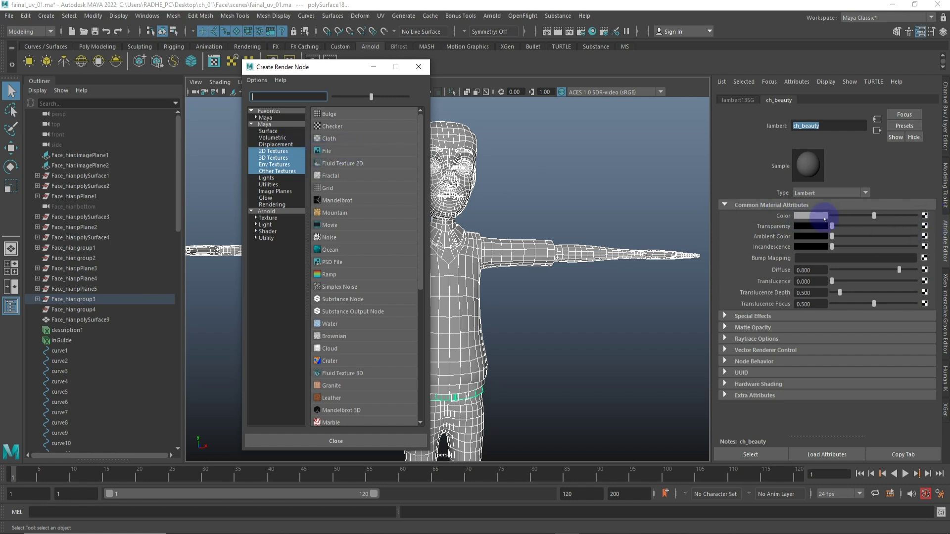
click(327, 151)
Step: Load Desktop\ch_01\Face\sourceimages\ch_beauty.psd as the File texture image
click(920, 241)
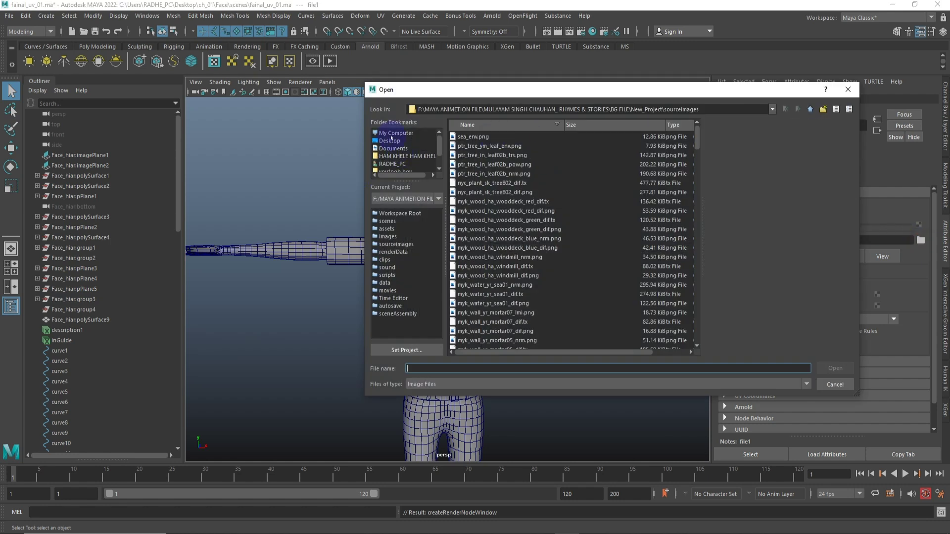
click(390, 140)
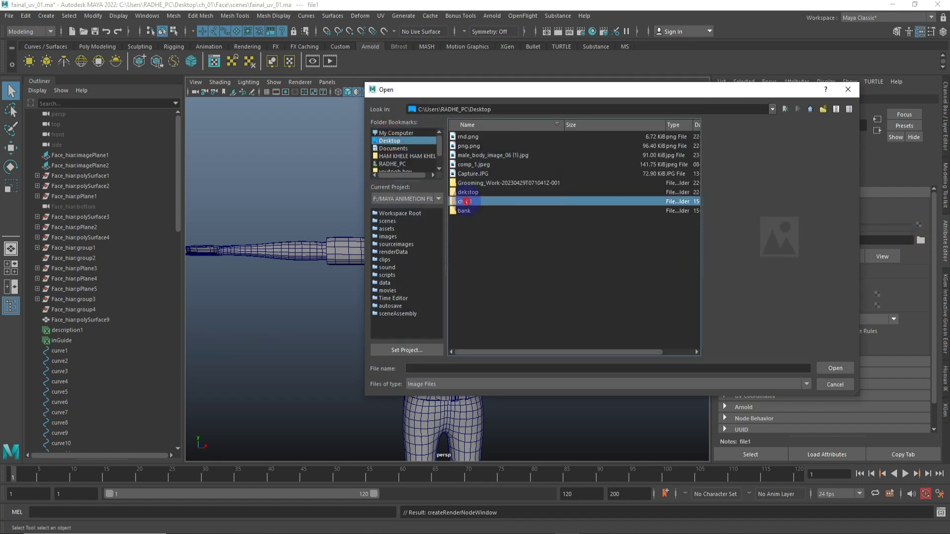
double_click(465, 202)
double_click(463, 275)
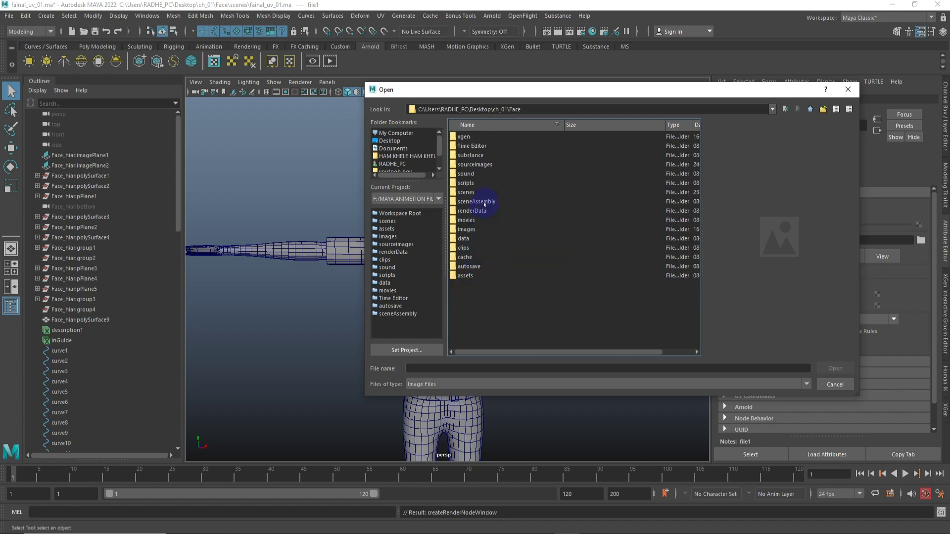
double_click(482, 172)
key(BackSpace)
double_click(477, 164)
double_click(475, 146)
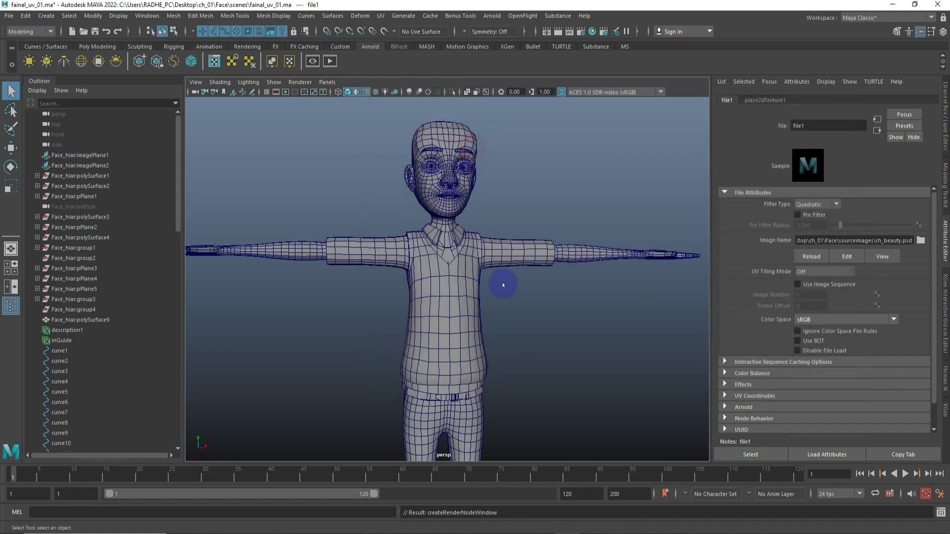
Step: Enable textured display (6) with Use default material and Wireframe on Shaded turned off
drag(557, 179, 596, 292)
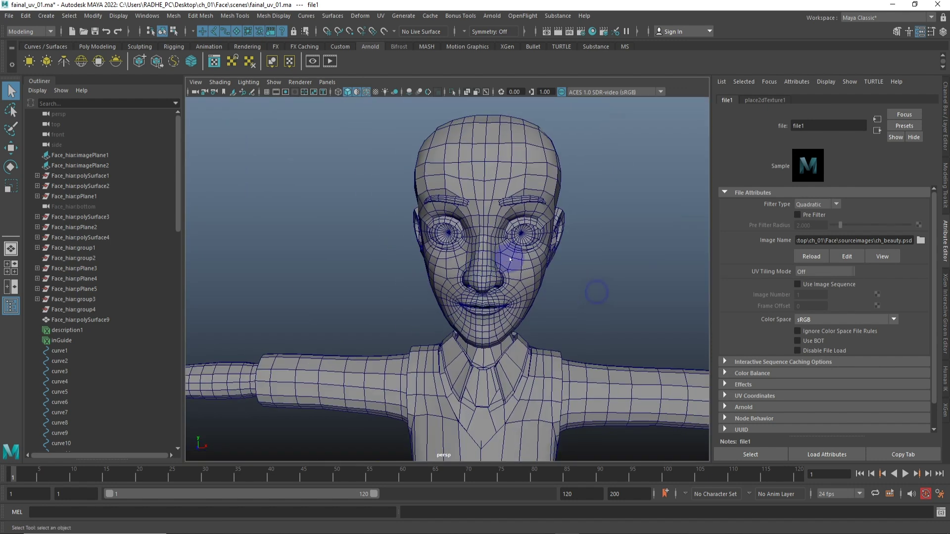
click(637, 287)
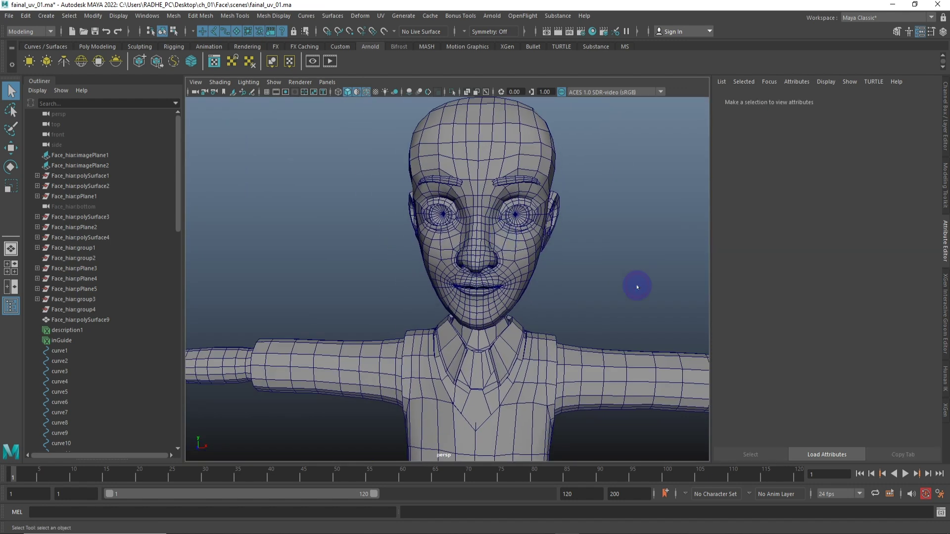
key(6)
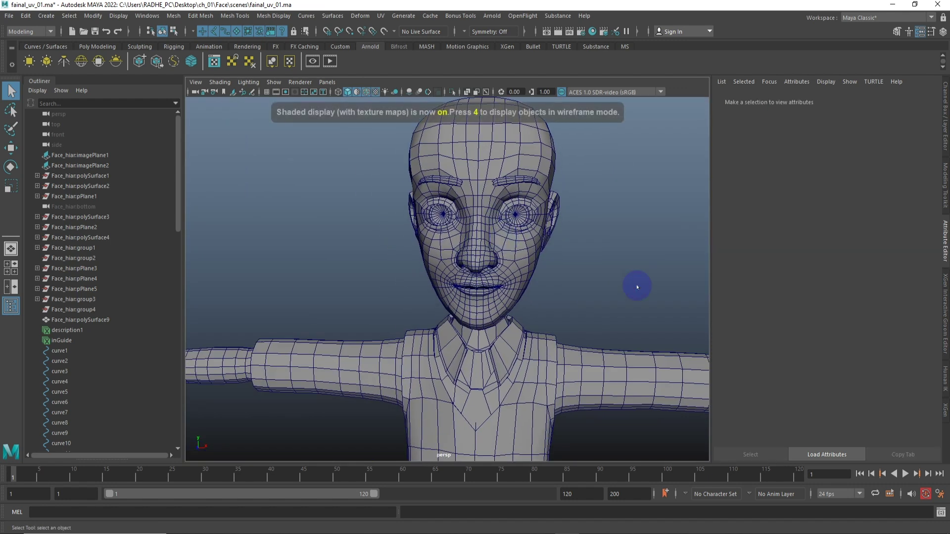
click(219, 82)
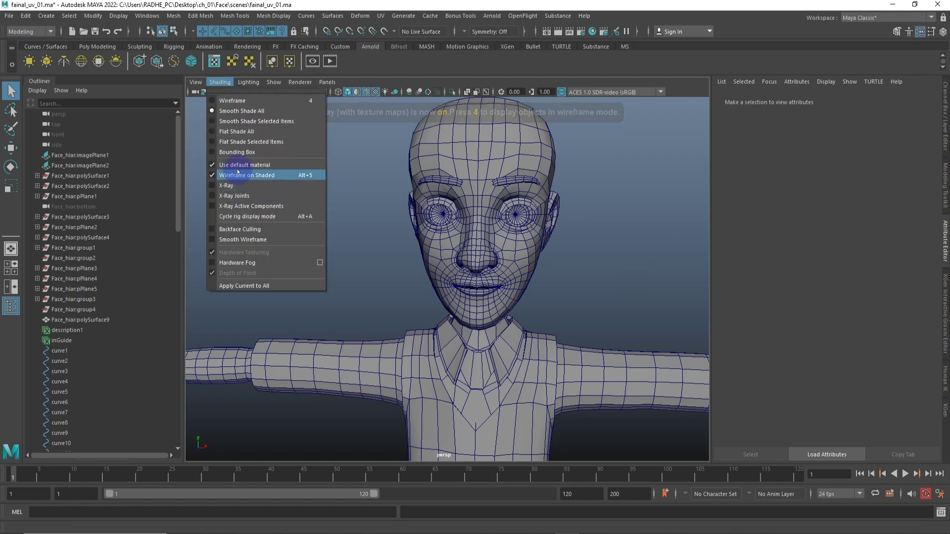
click(238, 165)
click(220, 82)
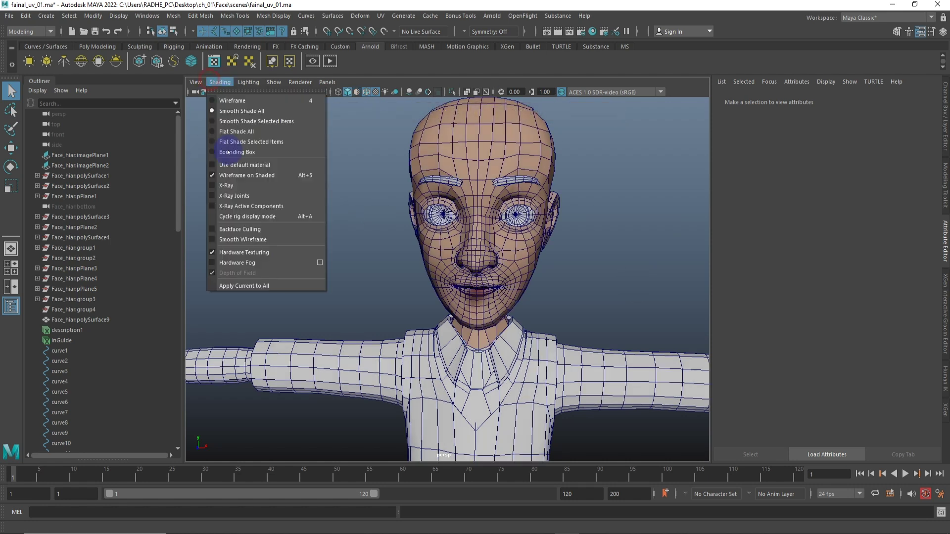
click(243, 175)
Step: Select and frame the textured face mesh, then open the UV Editor
scroll(530, 314, up, 5)
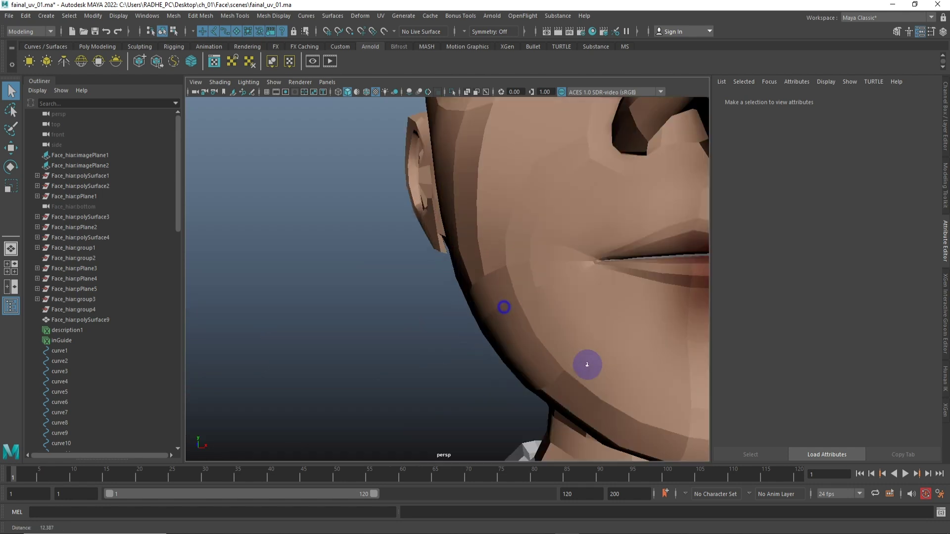
scroll(588, 365, down, 5)
scroll(505, 354, down, 2)
drag(557, 343, 535, 340)
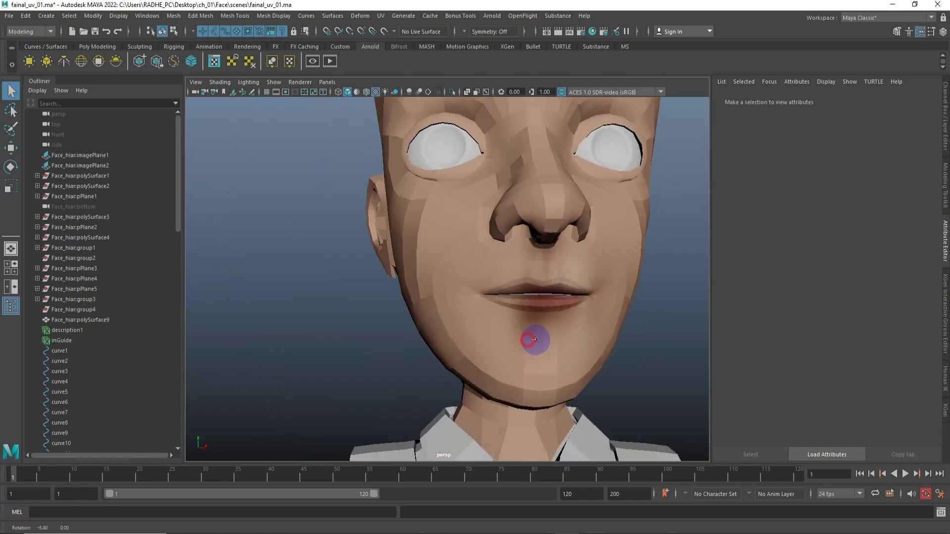
click(553, 335)
key(f)
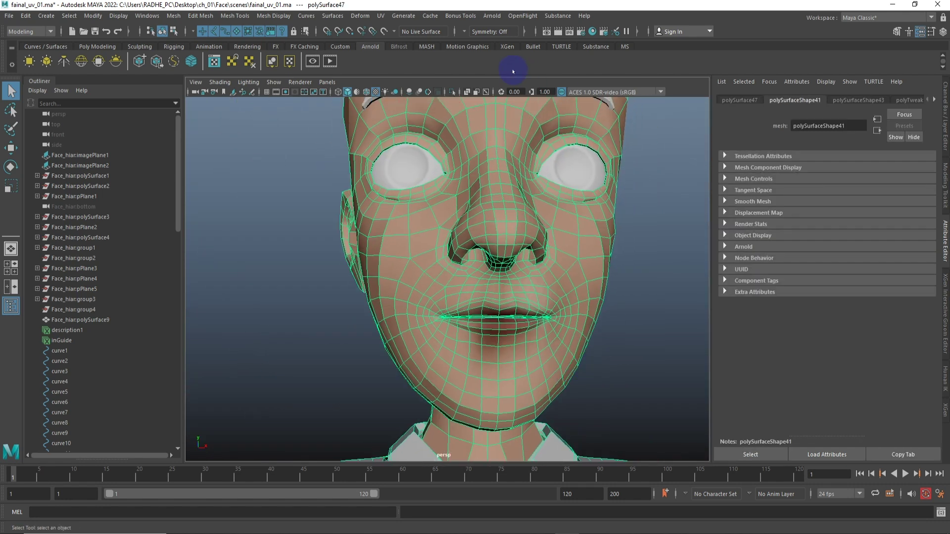
click(381, 17)
click(402, 31)
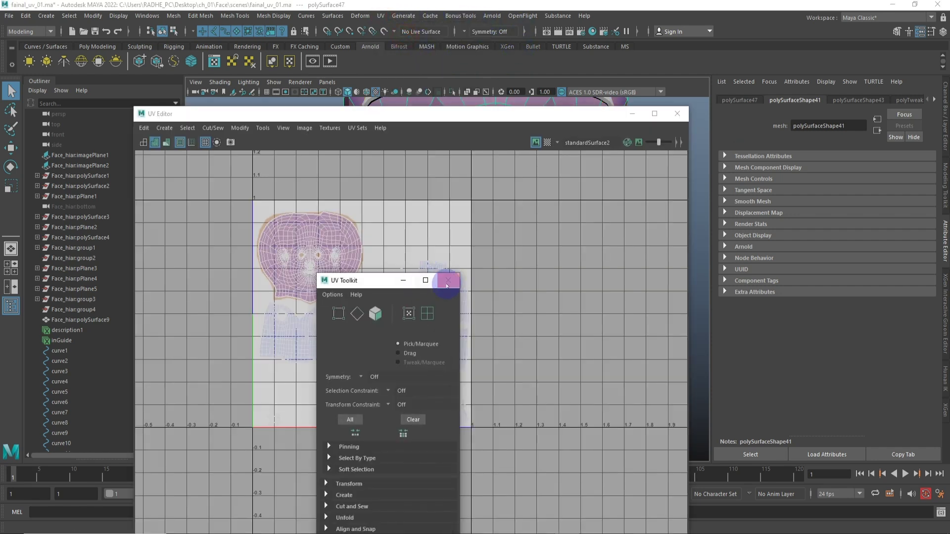
Step: Close the UV Toolkit, zoom the face UVs to the lips, and move the UV Editor aside
click(447, 285)
key(f)
scroll(451, 226, up, 3)
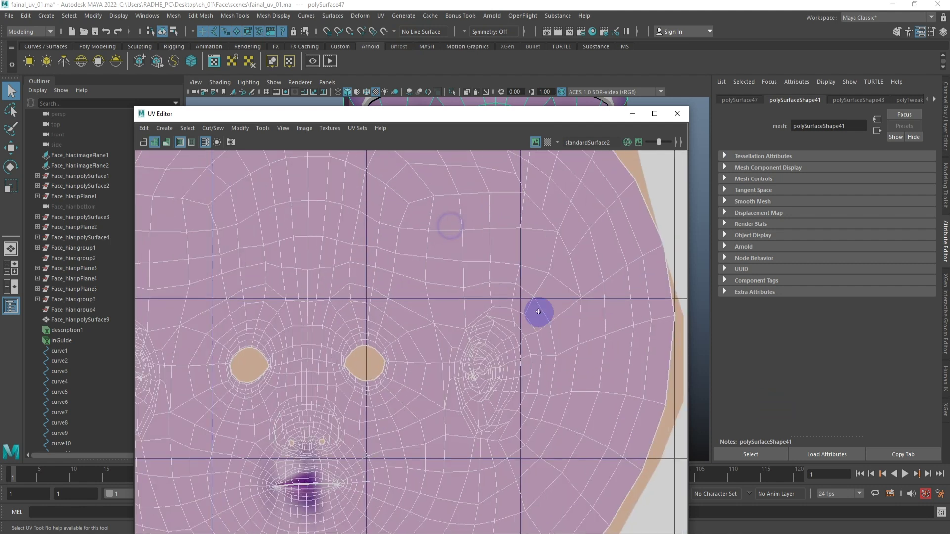
scroll(574, 333, up, 2)
scroll(487, 304, up, 2)
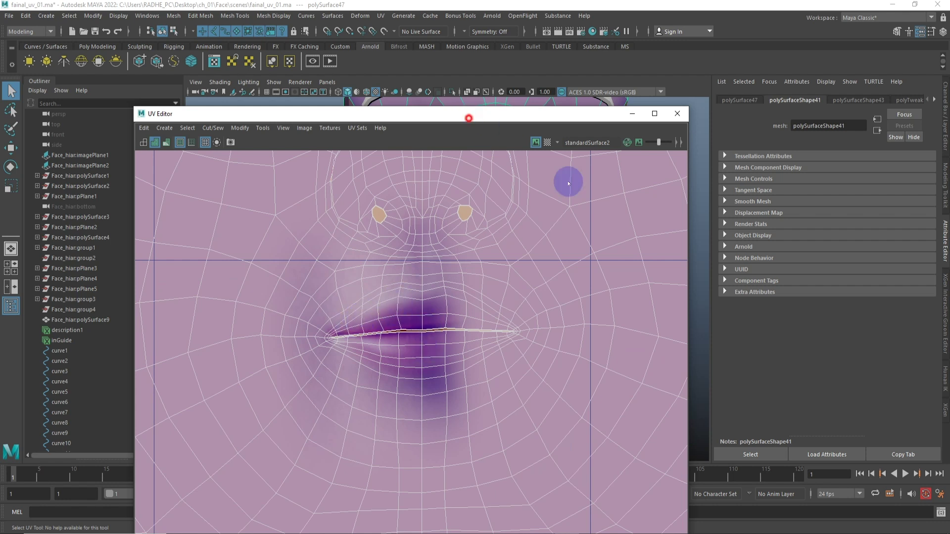
drag(468, 119, 847, 319)
Step: Select the lip edge loop in the viewport and compare it with the painted lips in the UV Editor
scroll(492, 276, up, 5)
scroll(462, 227, up, 3)
scroll(377, 229, down, 5)
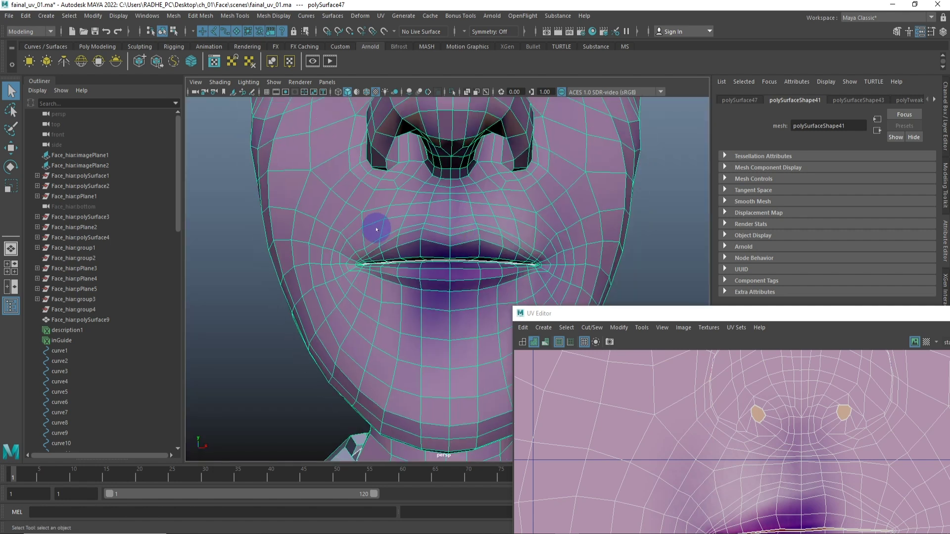
scroll(376, 229, up, 3)
scroll(391, 238, up, 2)
click(364, 195)
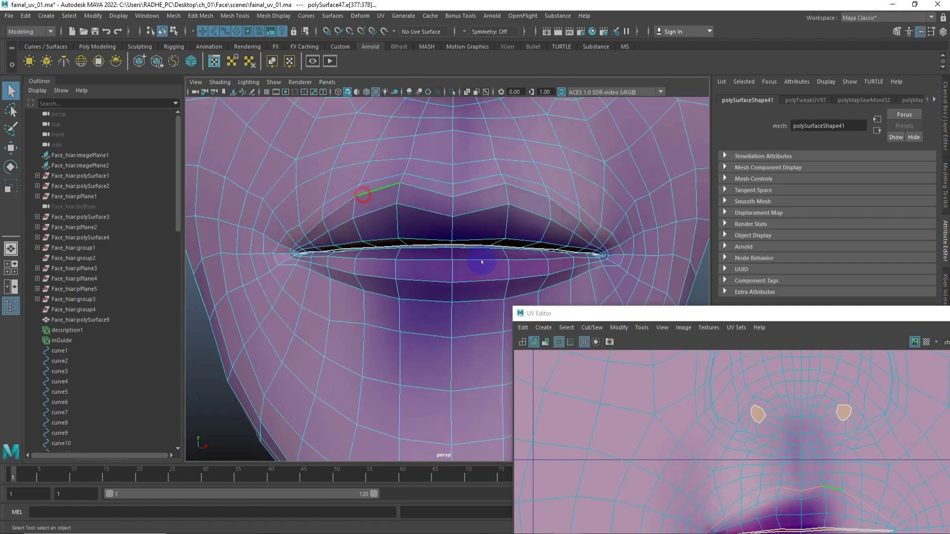
drag(752, 314, 604, 53)
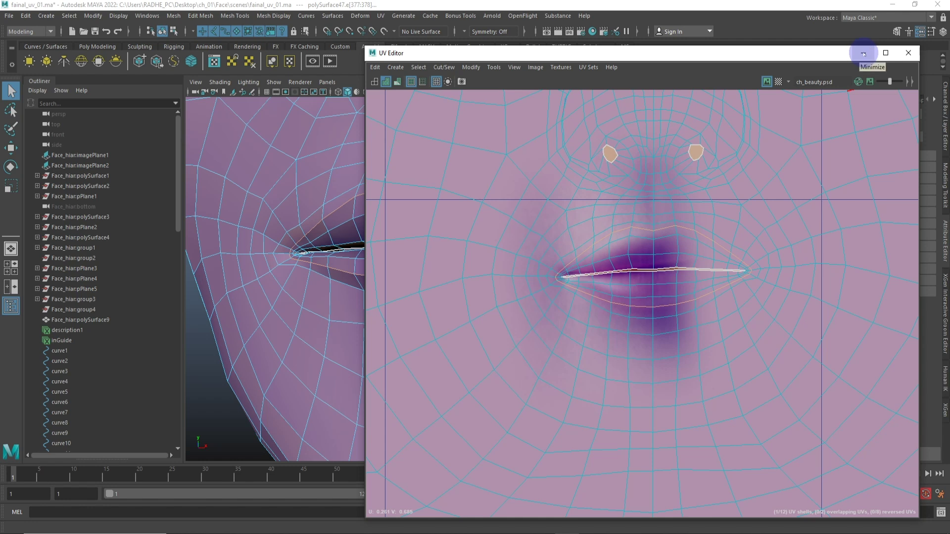
click(863, 53)
Step: Frame the selected lip edge loop in the viewport, then deselect it
key(f)
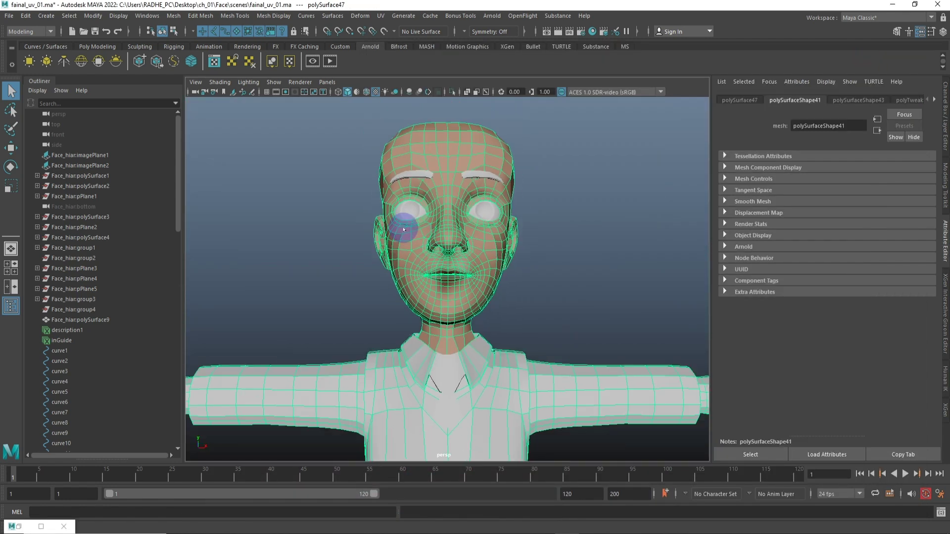
key(f)
scroll(510, 282, down, 3)
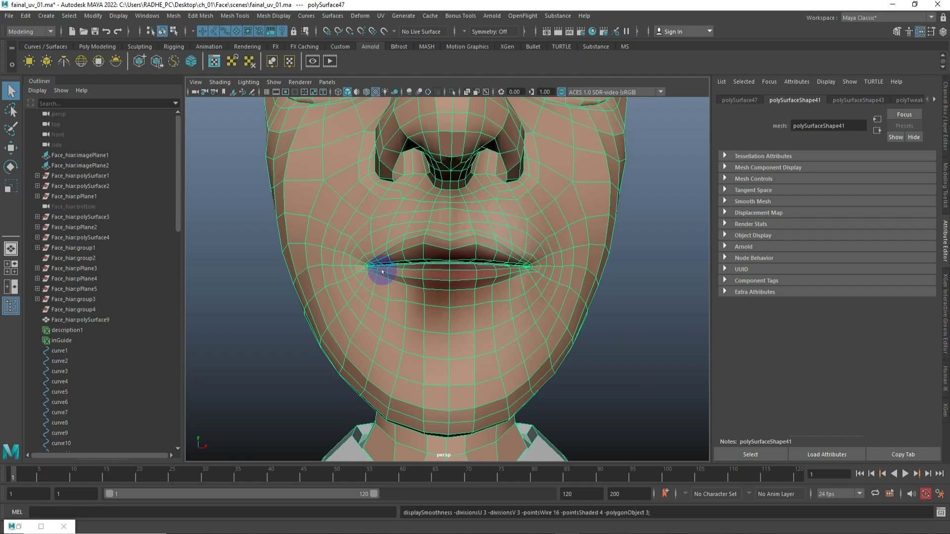
click(603, 350)
Step: Zoom in and out to review the textured lips and the whole head
scroll(664, 246, down, 3)
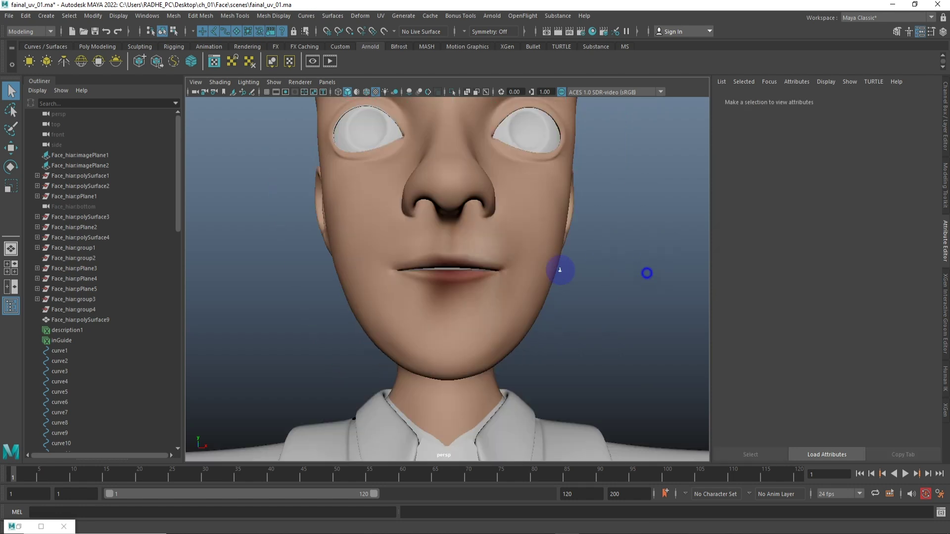
scroll(562, 270, down, 3)
scroll(453, 386, up, 2)
scroll(481, 262, up, 2)
scroll(480, 263, up, 3)
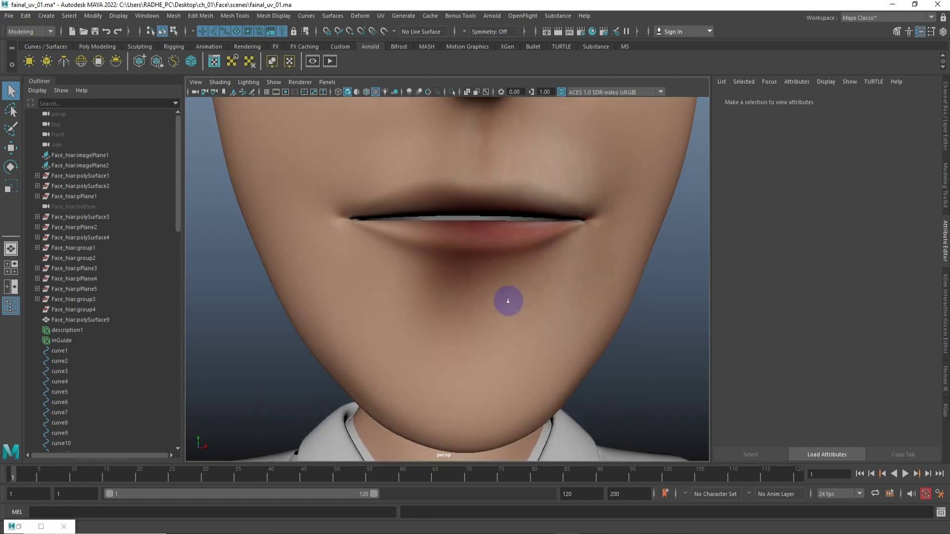
scroll(507, 298, up, 1)
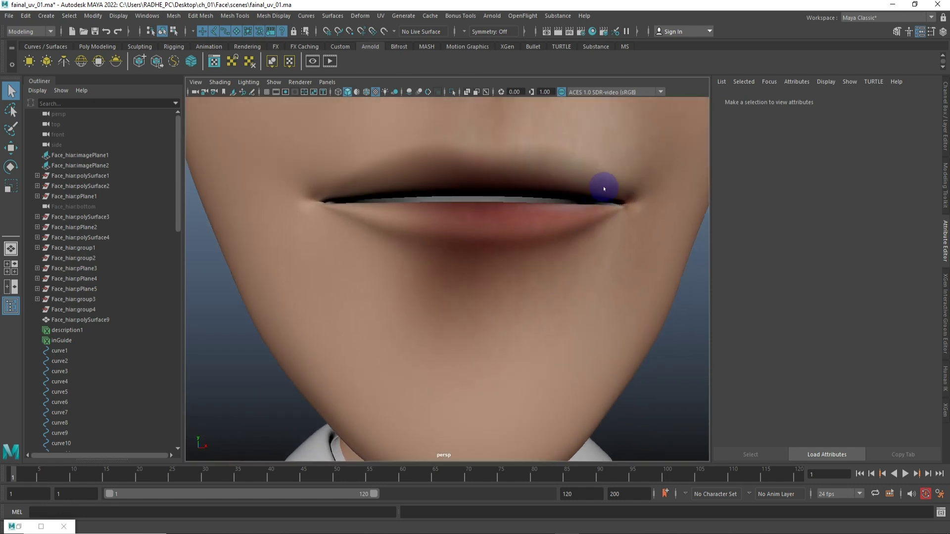
scroll(604, 189, down, 5)
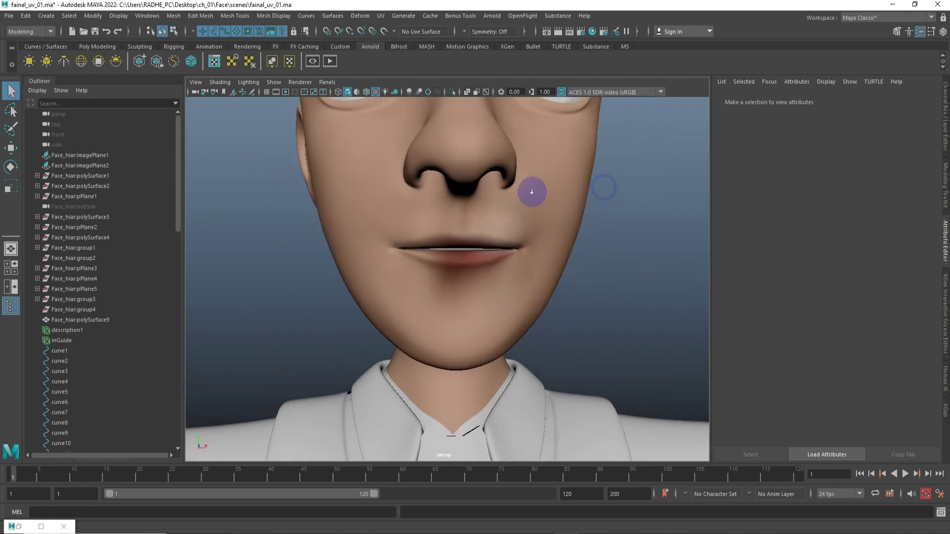
scroll(509, 222, up, 2)
scroll(481, 215, down, 1)
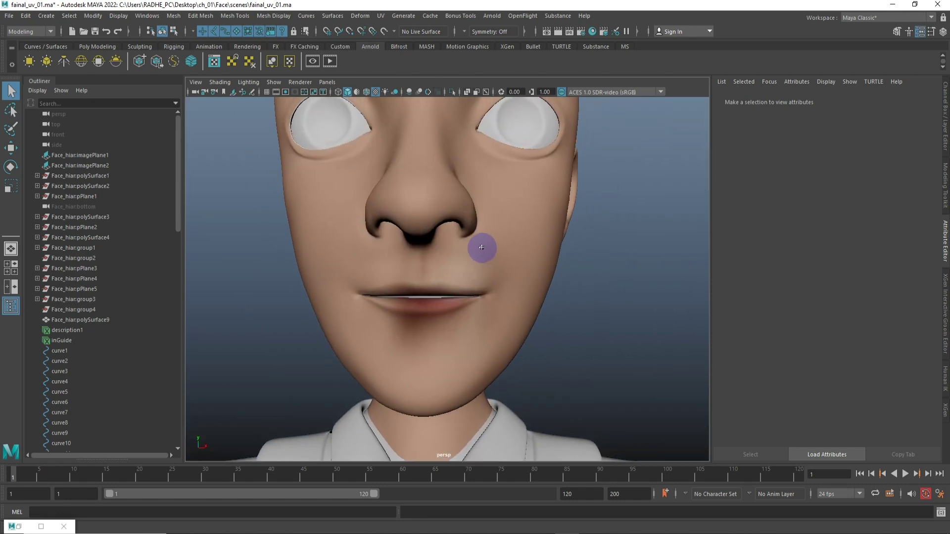
scroll(481, 247, down, 1)
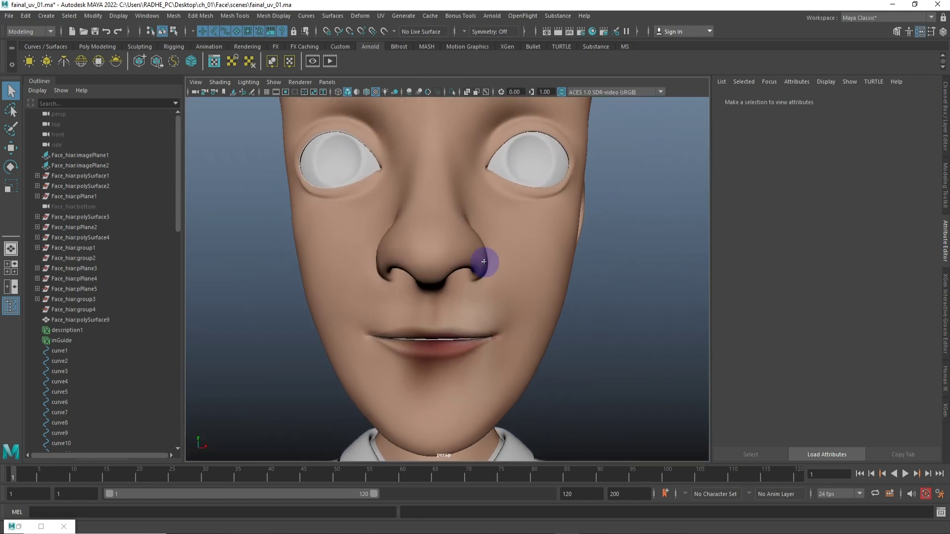
scroll(483, 271, down, 3)
scroll(484, 272, down, 1)
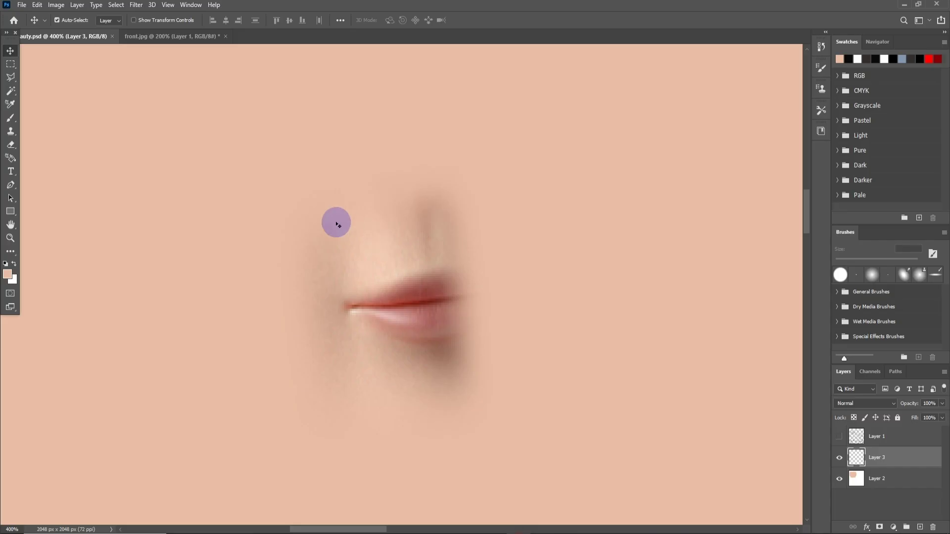
Step: Show the UV wireframe, zoom in on the lips, and start a Polygonal Lasso outline around them
click(839, 437)
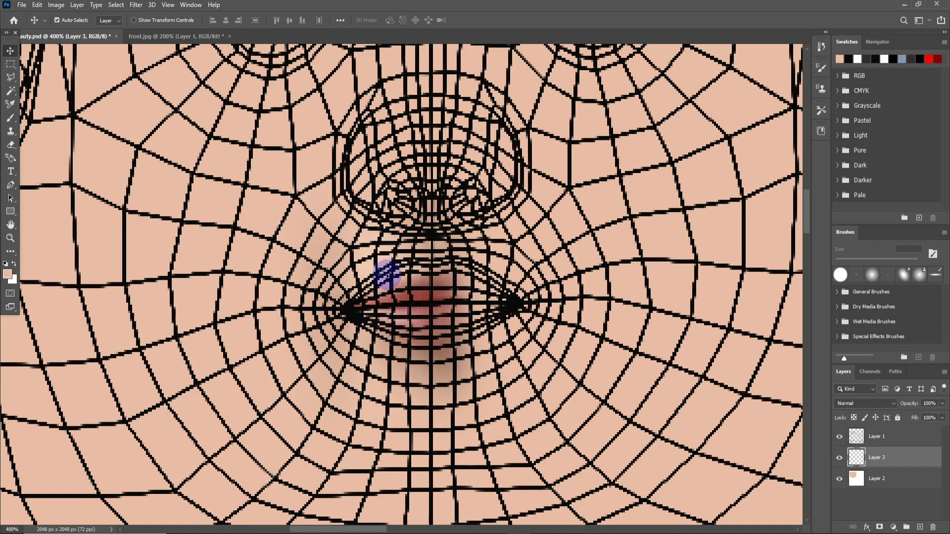
drag(413, 267, 417, 265)
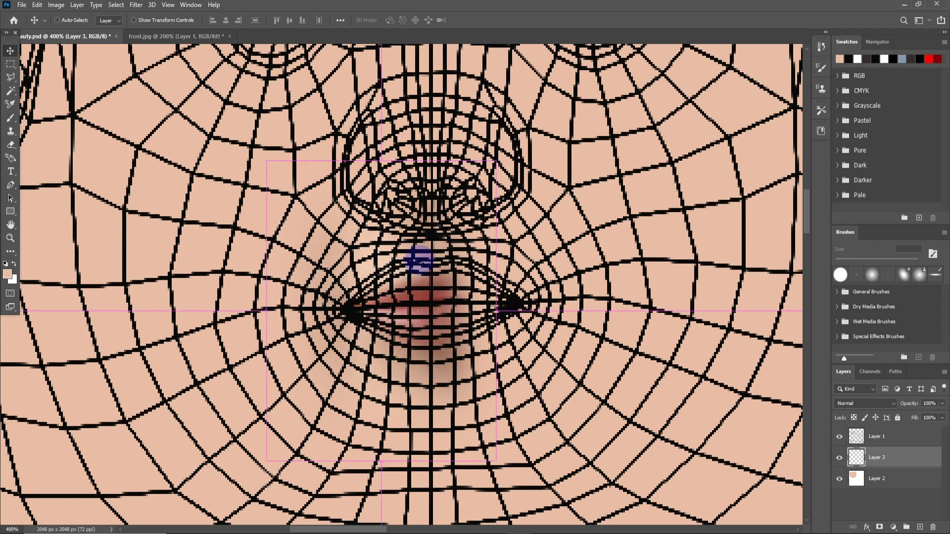
key(ctrl+plus)
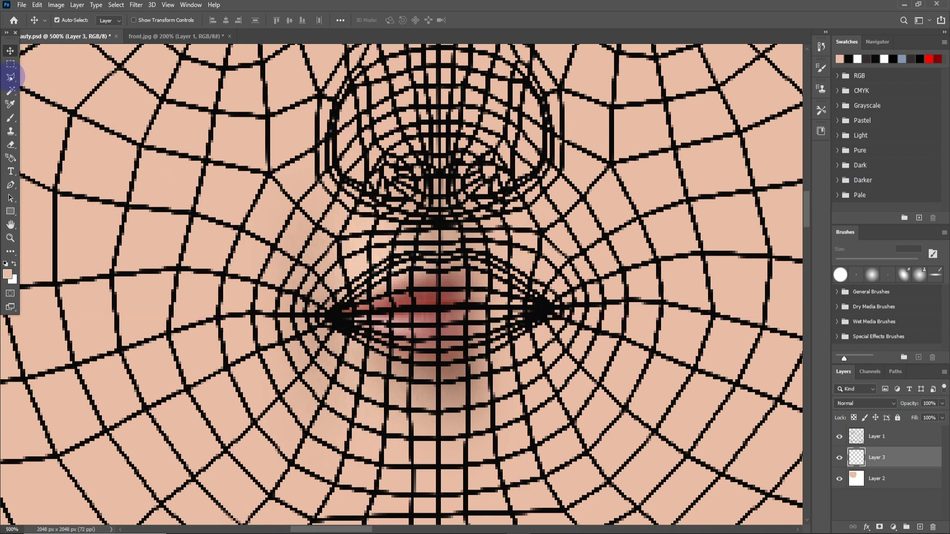
click(10, 78)
click(340, 337)
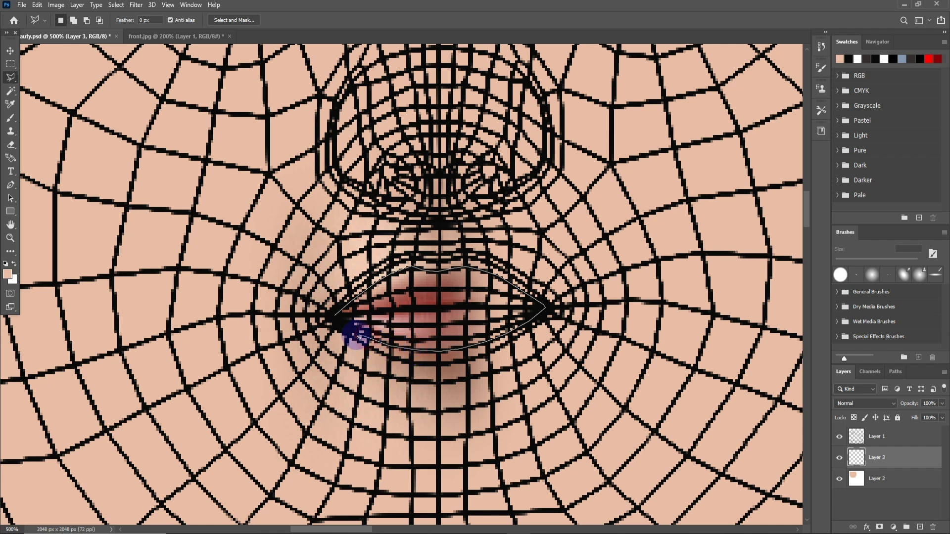
Step: Close the lip lasso on a new Layer 4 and sample the lip tone from front.jpg with the Brush
click(334, 317)
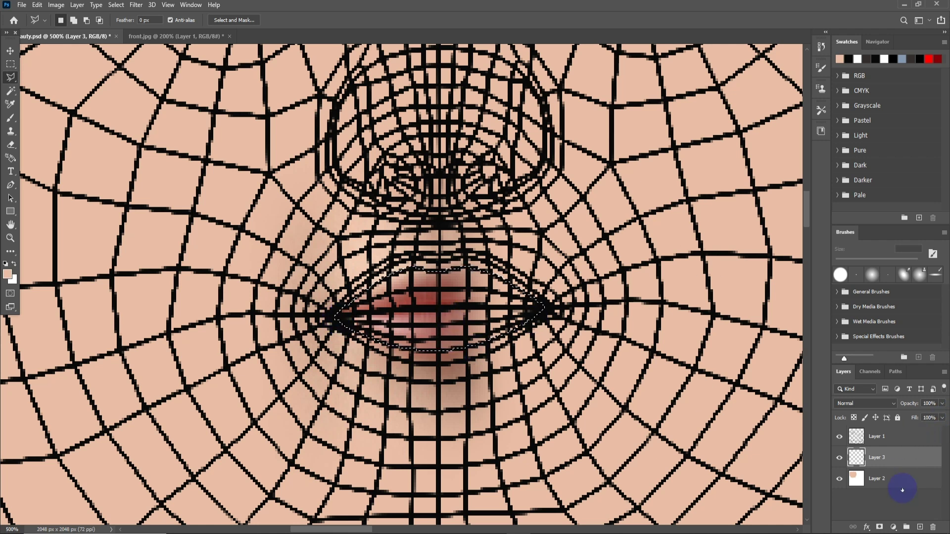
click(920, 527)
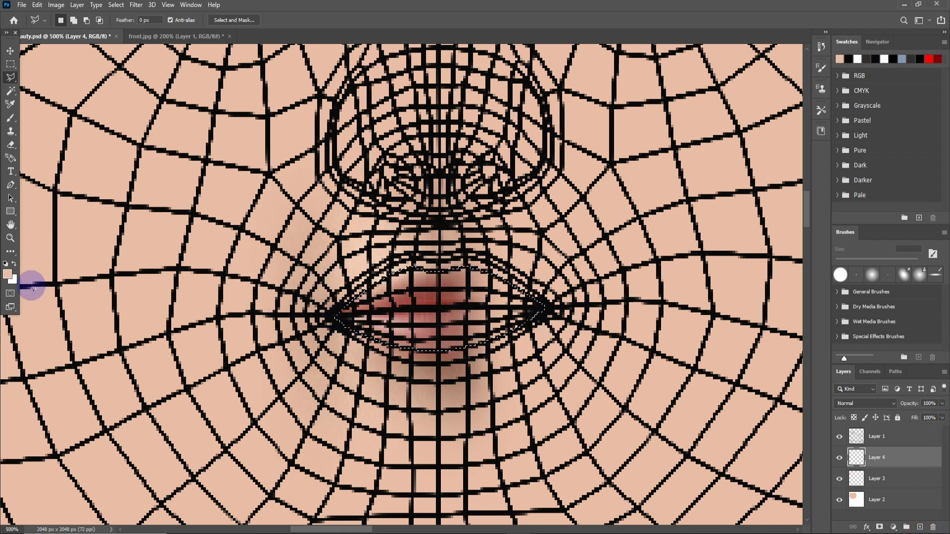
click(169, 36)
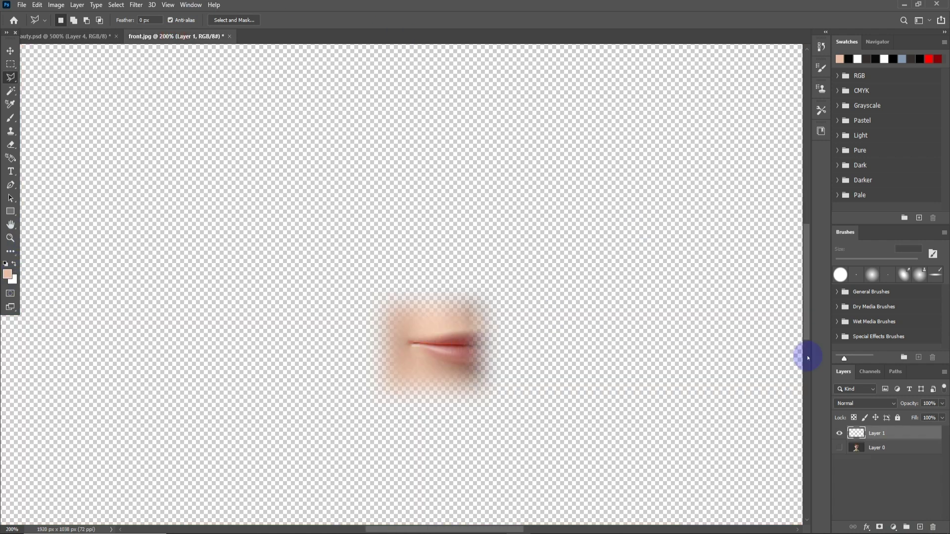
click(839, 448)
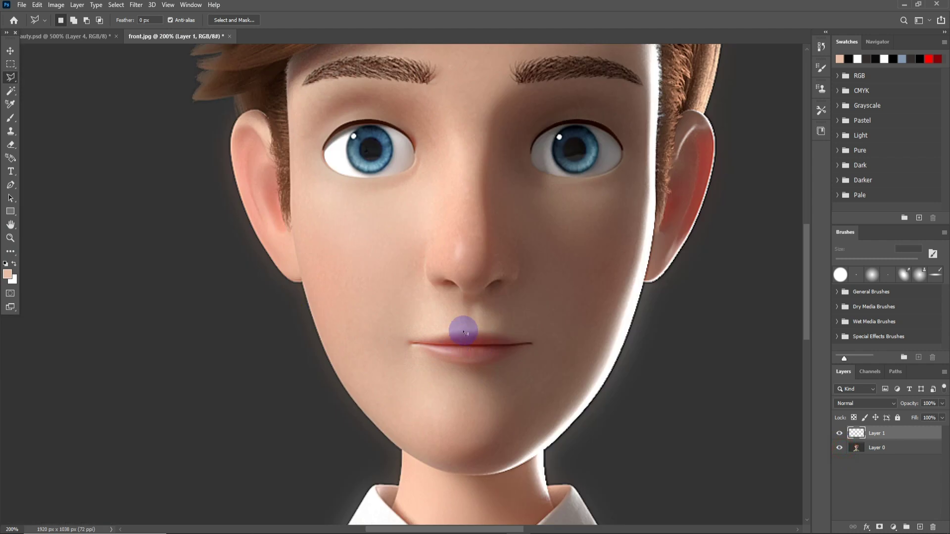
key(ctrl+plus)
key(ctrl+plus)
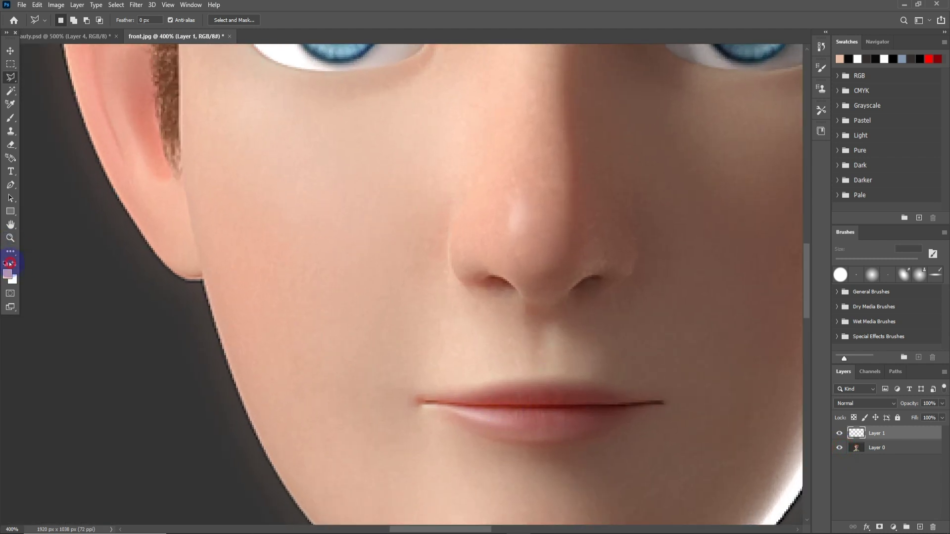
click(10, 118)
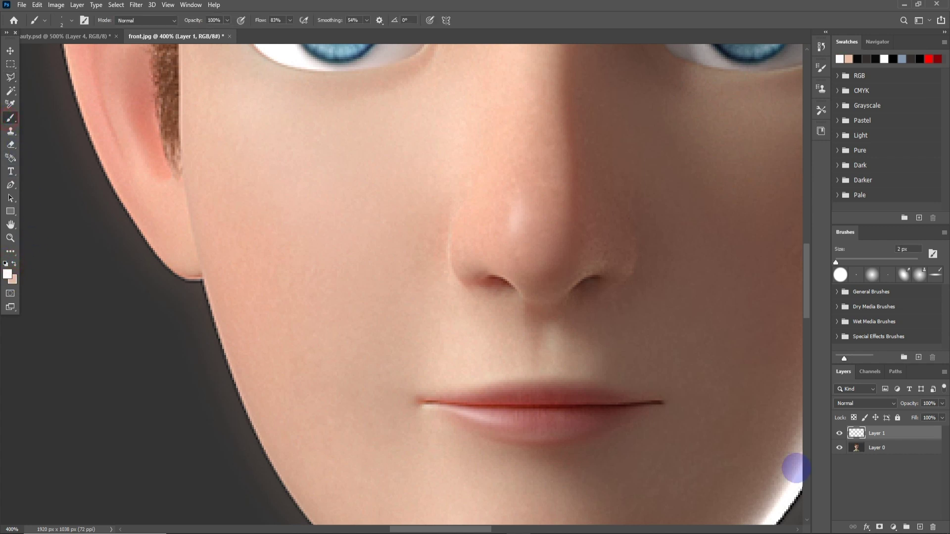
alt+click(530, 418)
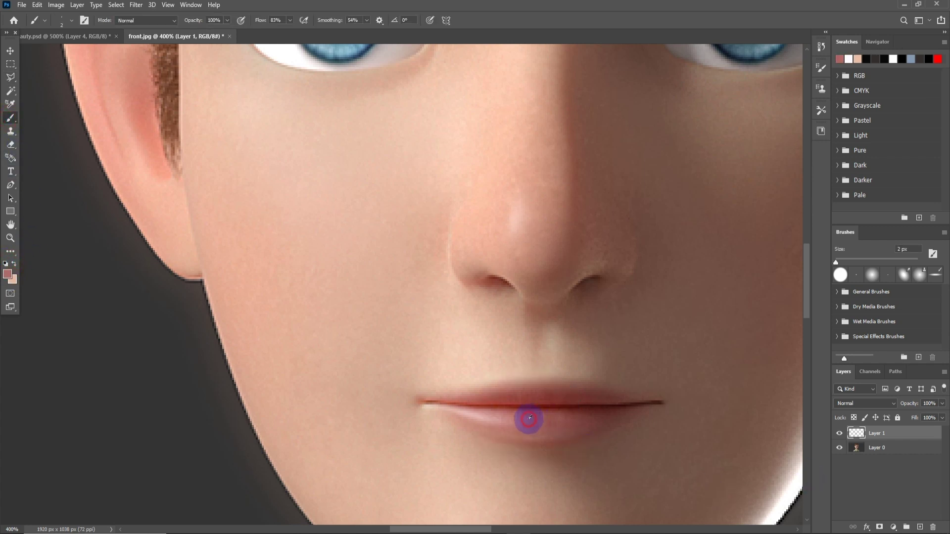
click(74, 35)
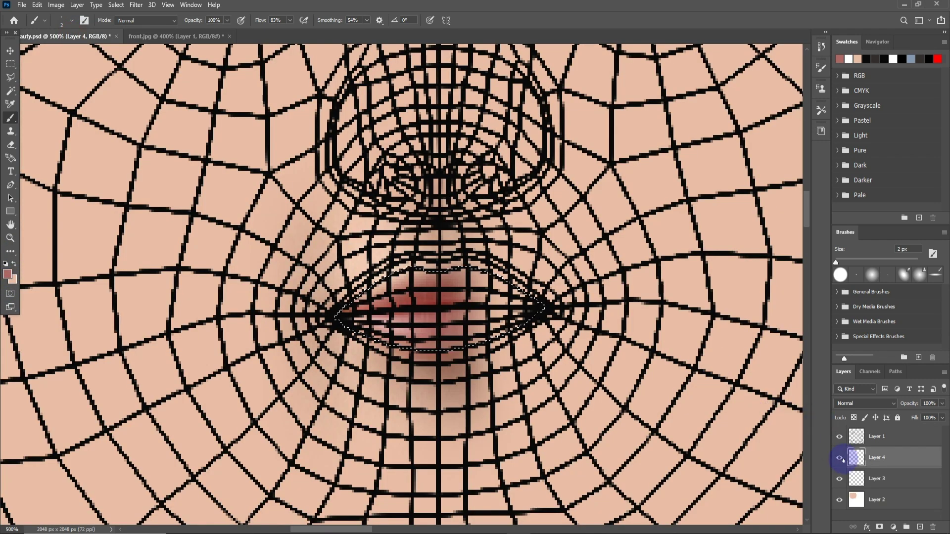
Step: Fill the lip selection with the sampled tone on Layer 4 and stack Layer 3 above it
key(alt+BackSpace)
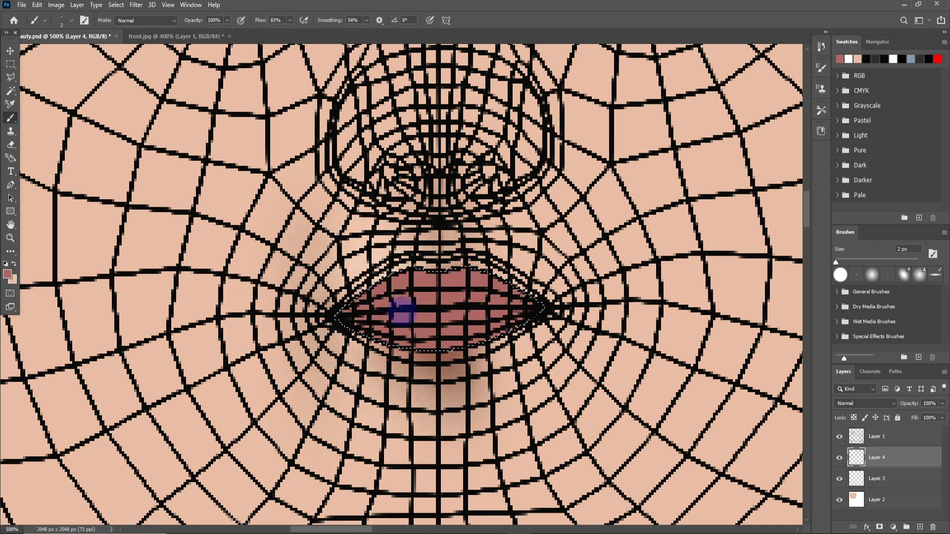
drag(877, 479, 896, 456)
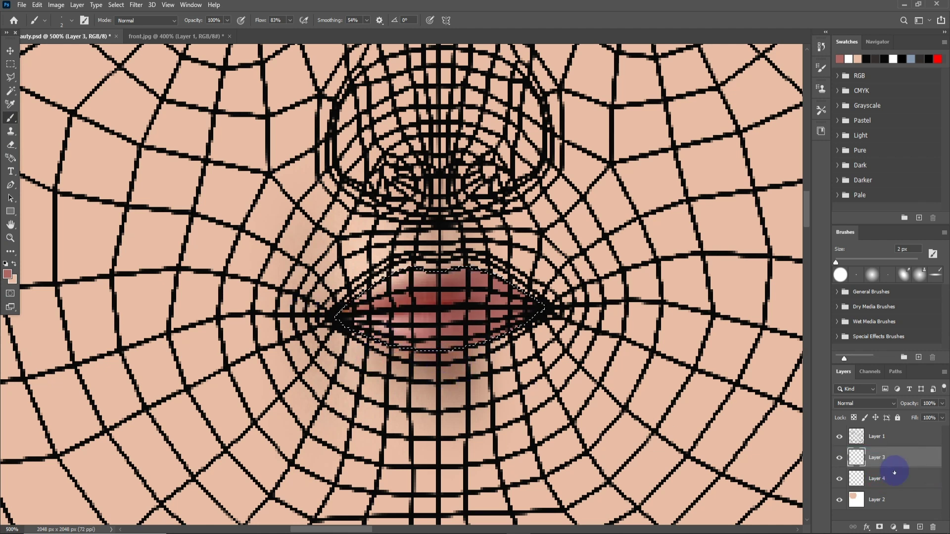
click(10, 145)
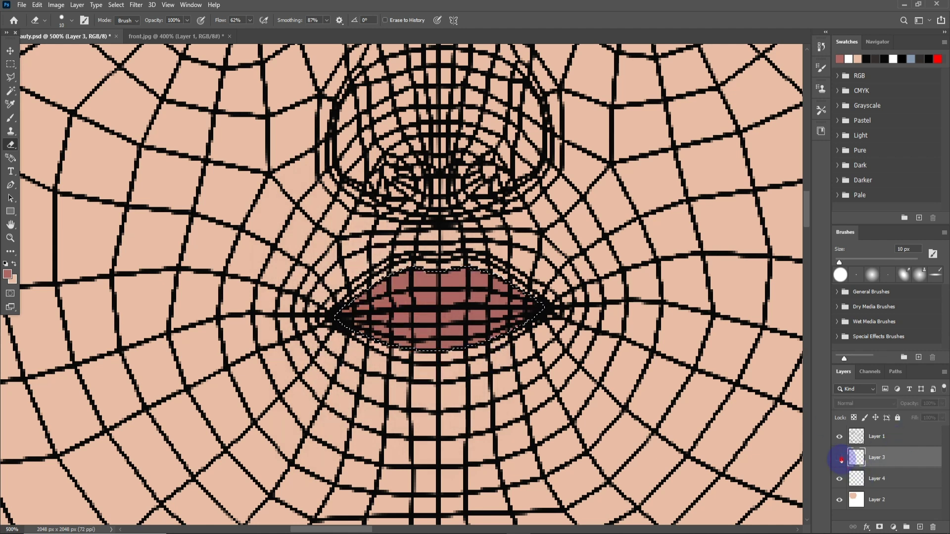
Step: Toggle Layers 4 and 3 to compare, then erase Layer 3 paint below the lower lip
click(839, 480)
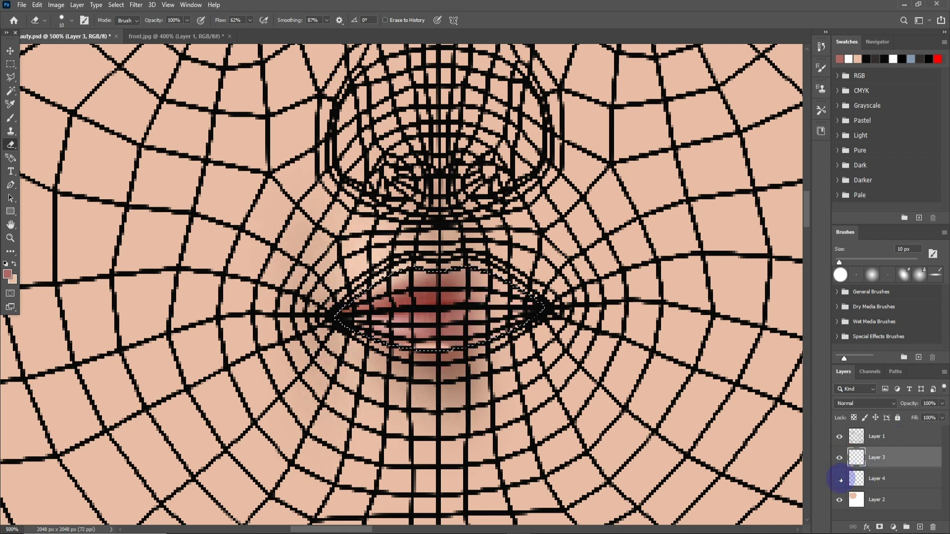
click(839, 479)
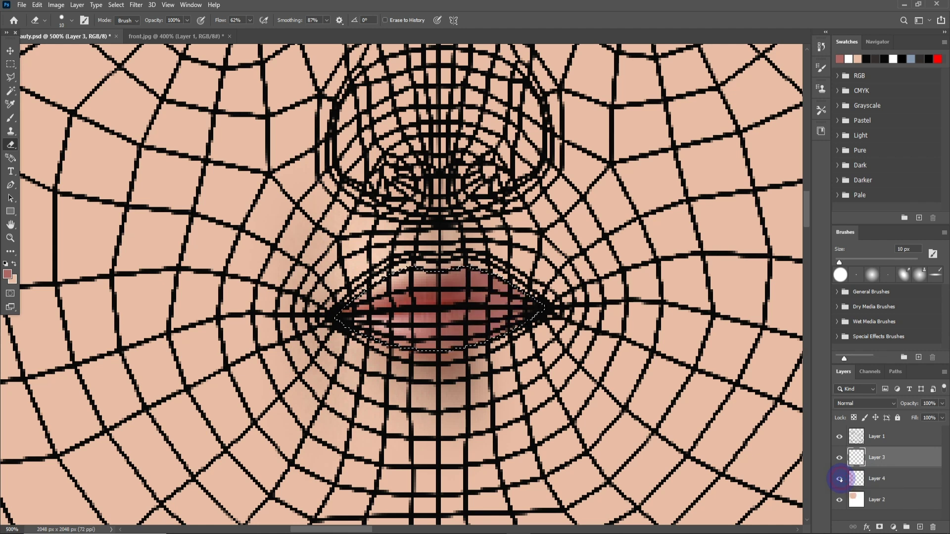
click(840, 458)
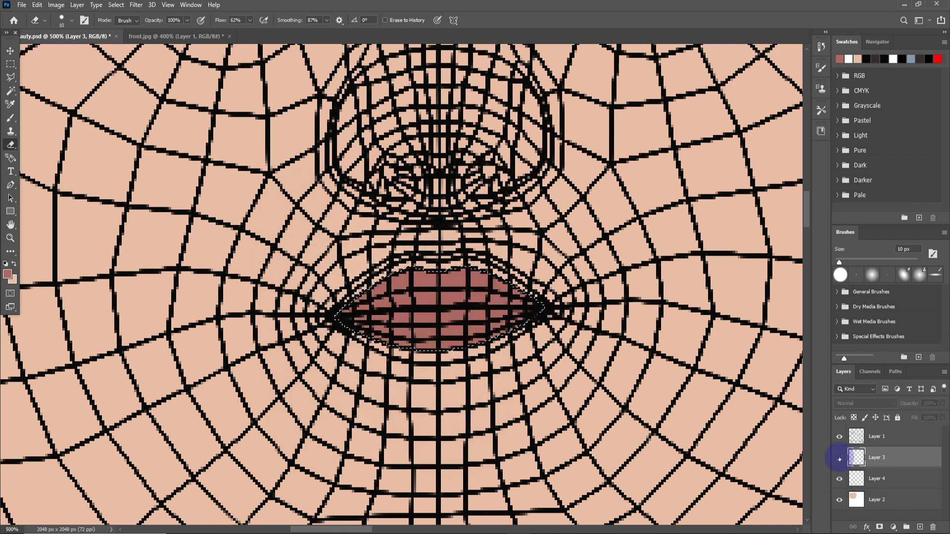
click(839, 458)
click(361, 357)
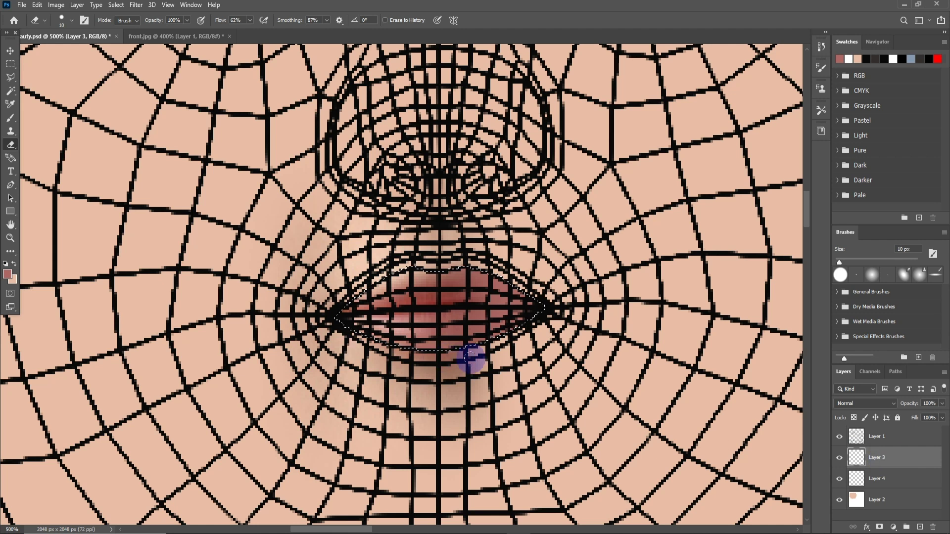
drag(470, 357, 419, 364)
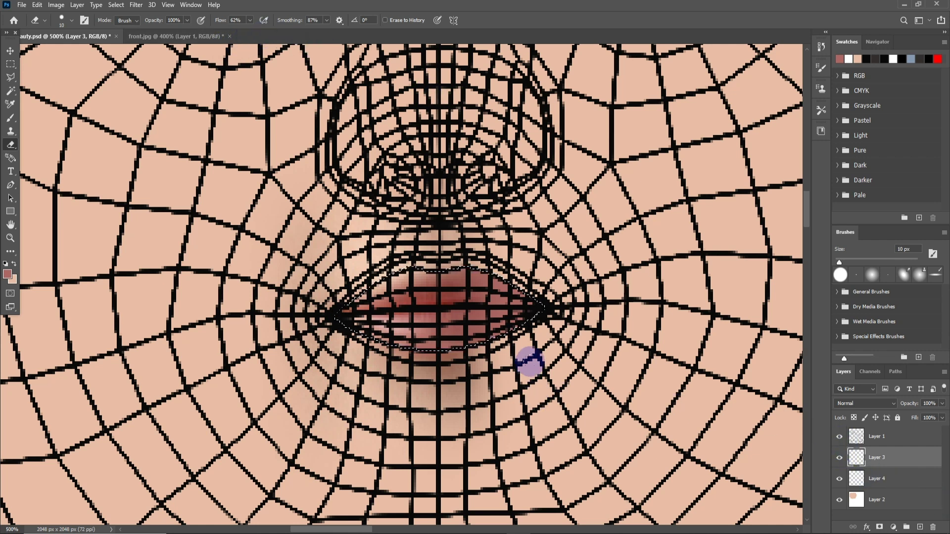
Step: Hide Layer 1's UV wireframe and zoom back in on the lips at 500%
key(ctrl+minus)
key(ctrl+minus)
key(ctrl+minus)
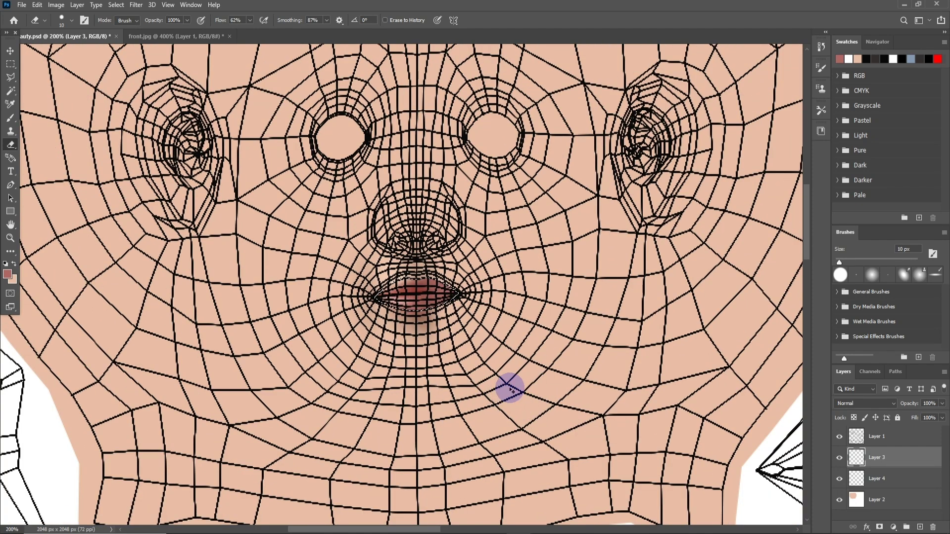
key(ctrl+minus)
click(839, 437)
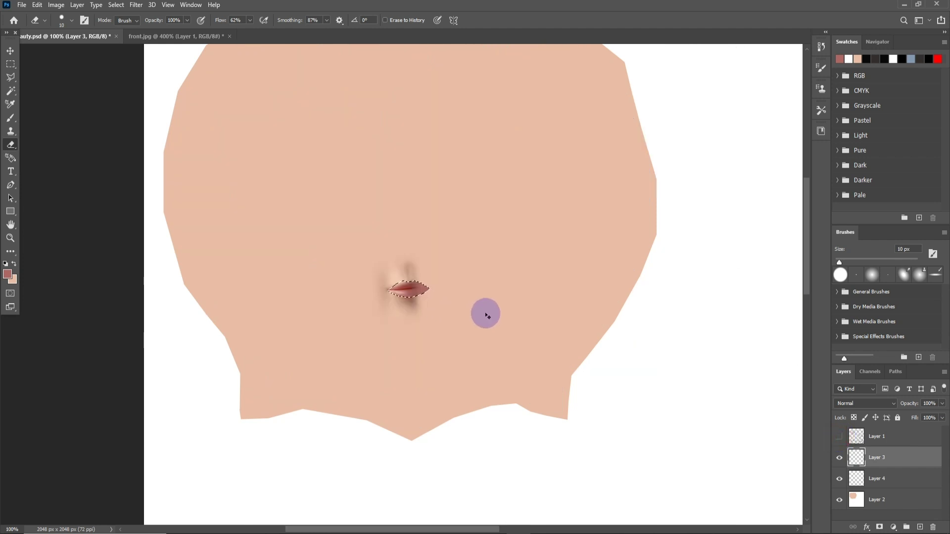
key(ctrl+plus)
key(ctrl+plus)
key(ctrl+plus)
key(ctrl+plus)
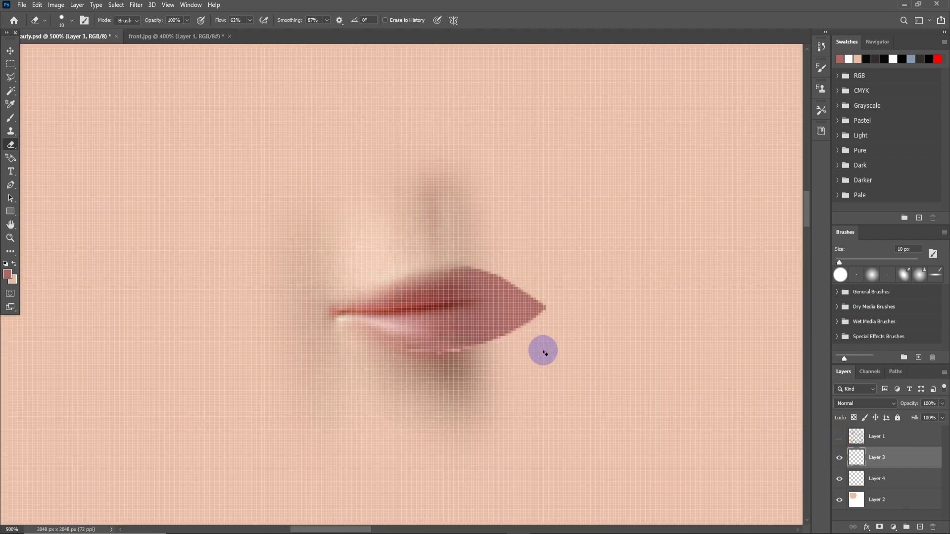
key(ctrl+plus)
key(ctrl+h)
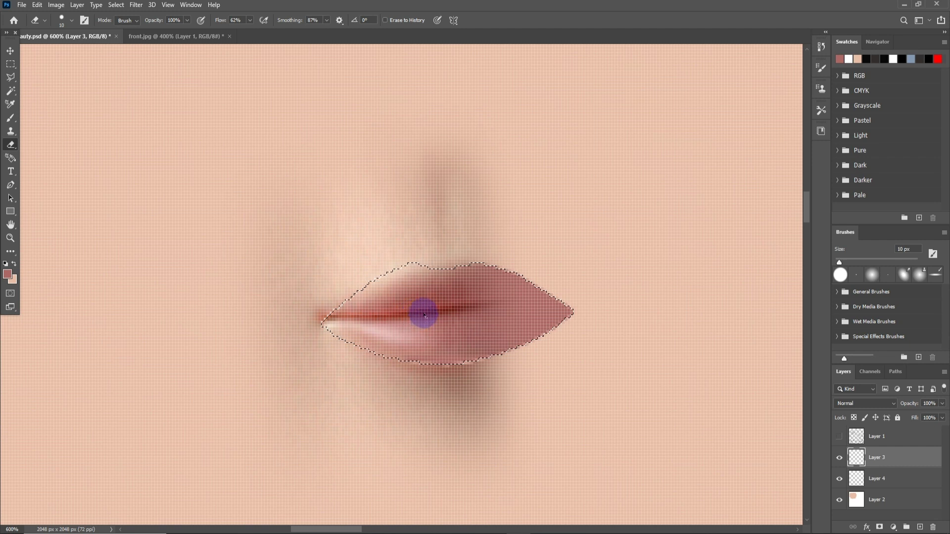
key(ctrl+minus)
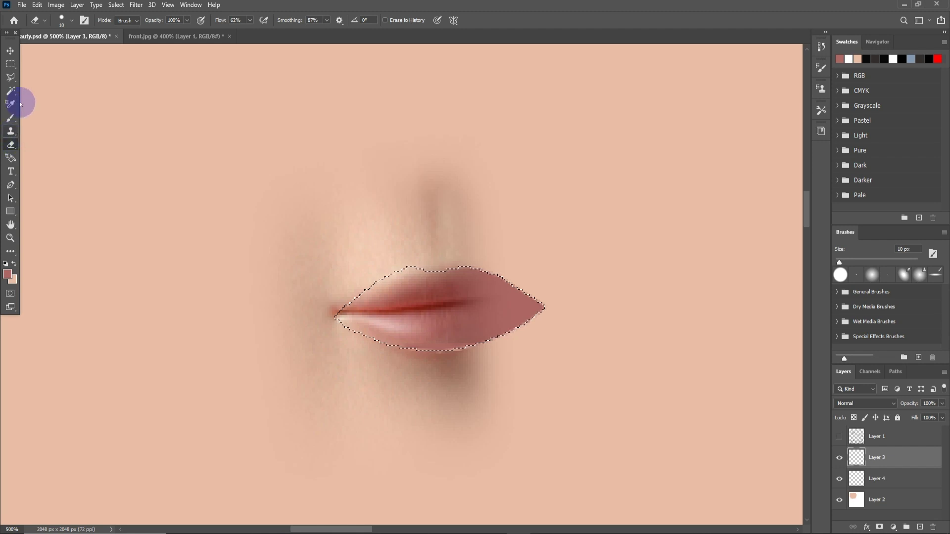
click(11, 118)
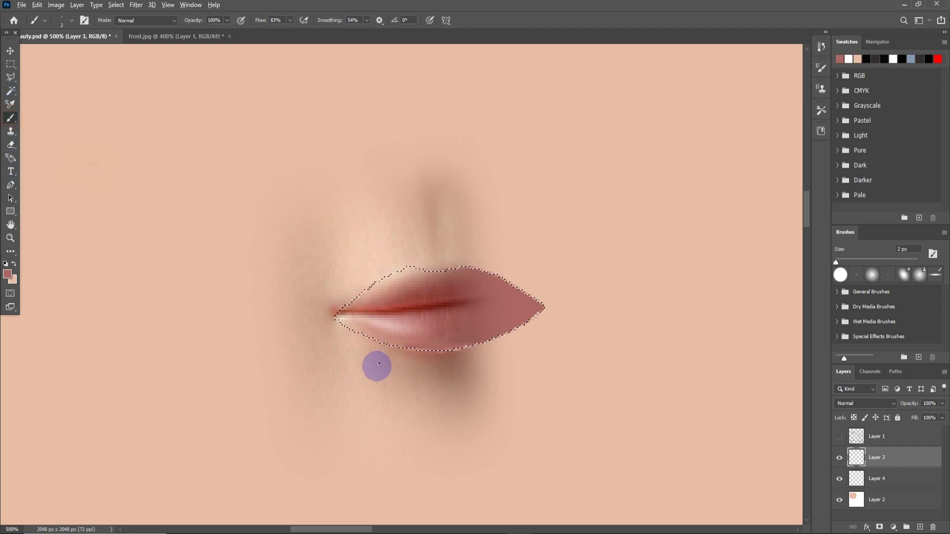
Step: Paint sampled skin tone under the lower lip on Layer 4 with a 20 px brush, then add Layer 5 above Layer 3
alt+click(377, 366)
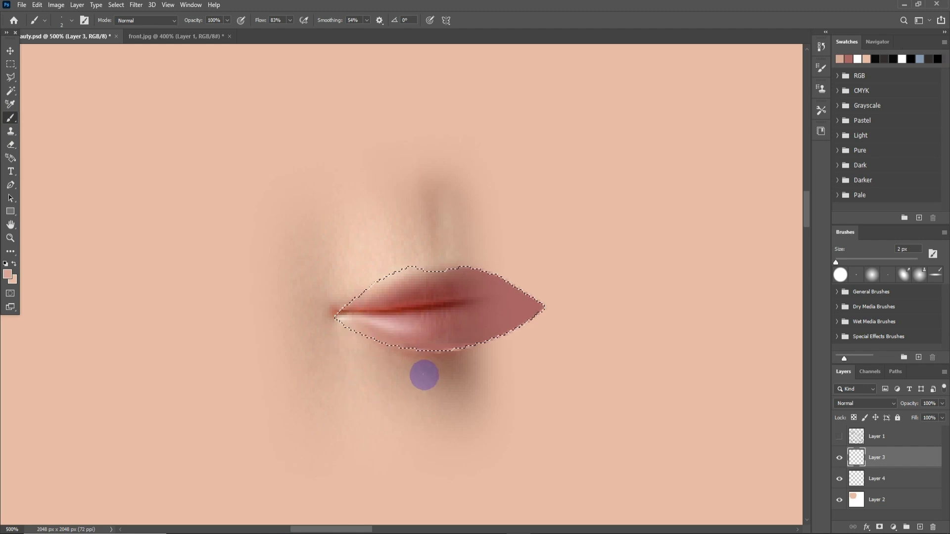
key(bracketright)
key(bracketright)
key(bracketright)
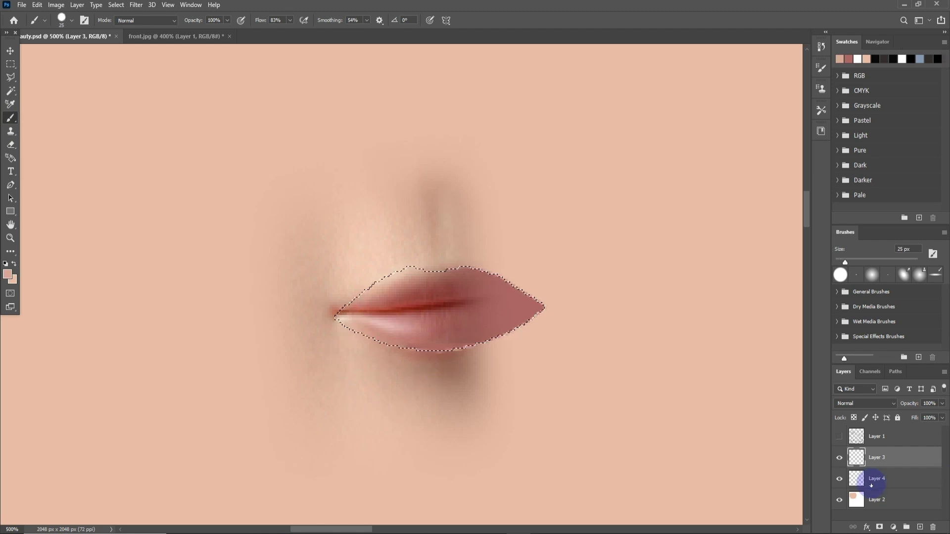
click(882, 497)
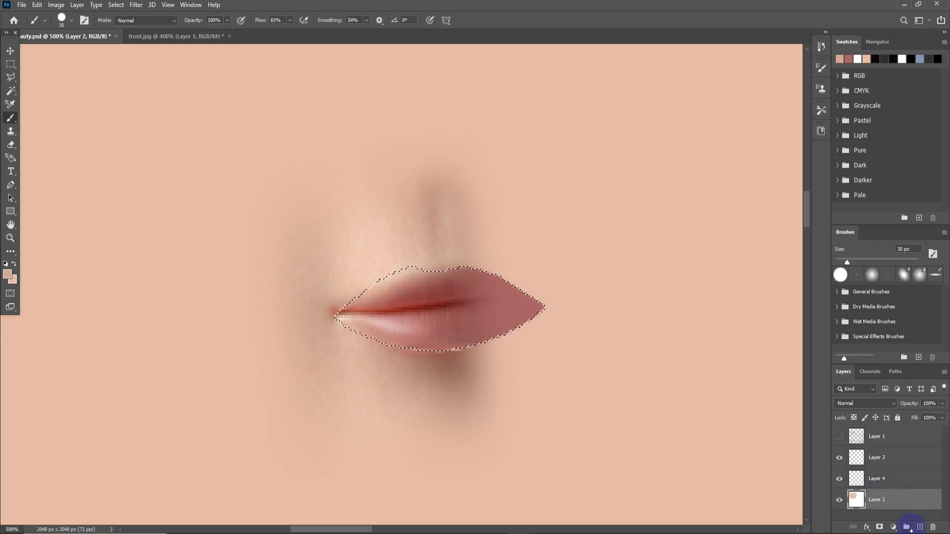
click(878, 473)
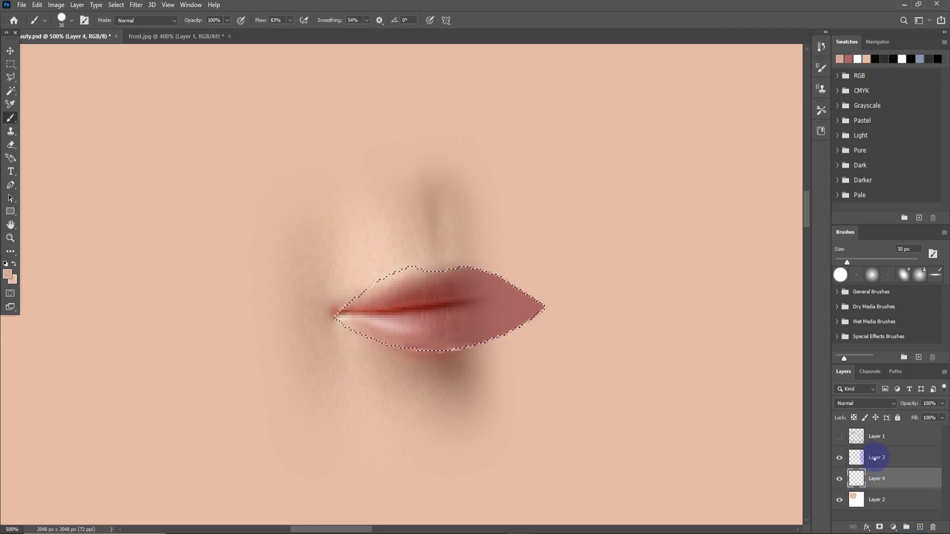
click(840, 458)
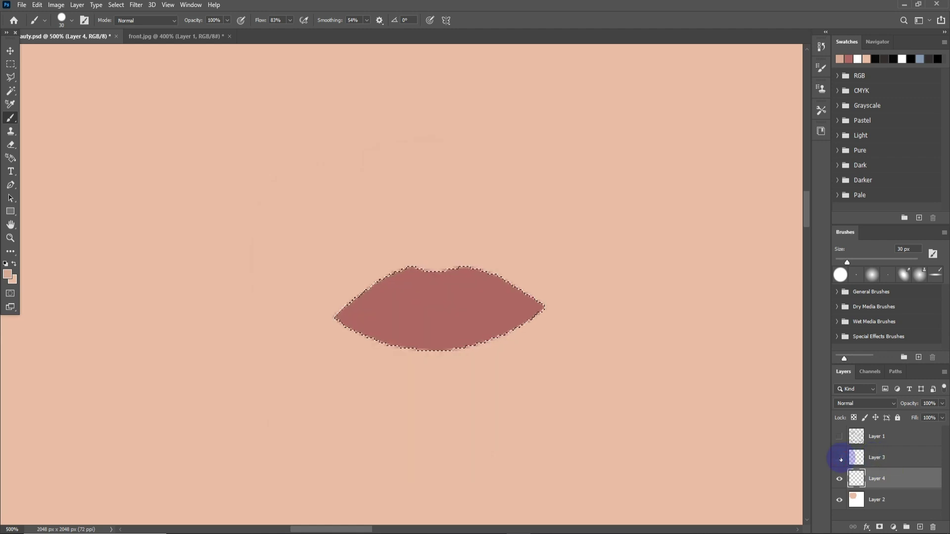
click(840, 458)
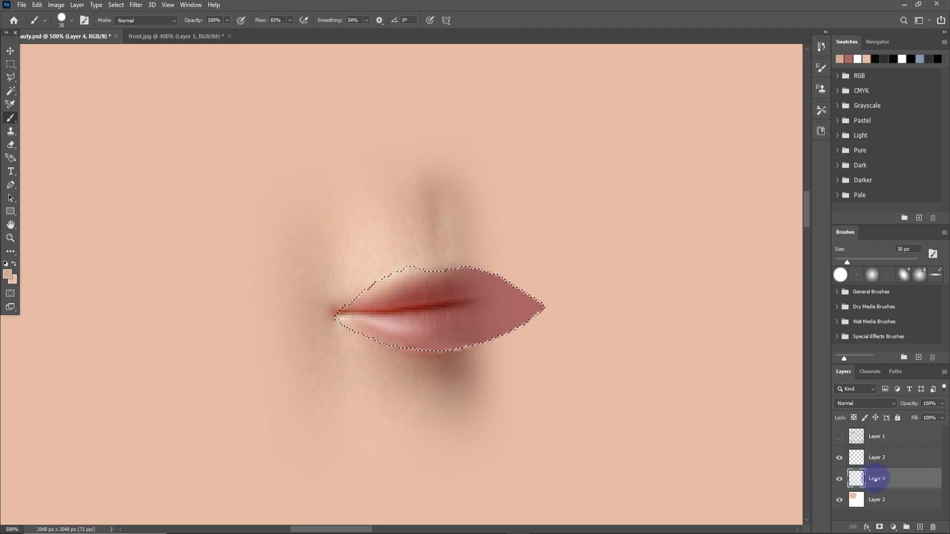
drag(418, 379, 441, 377)
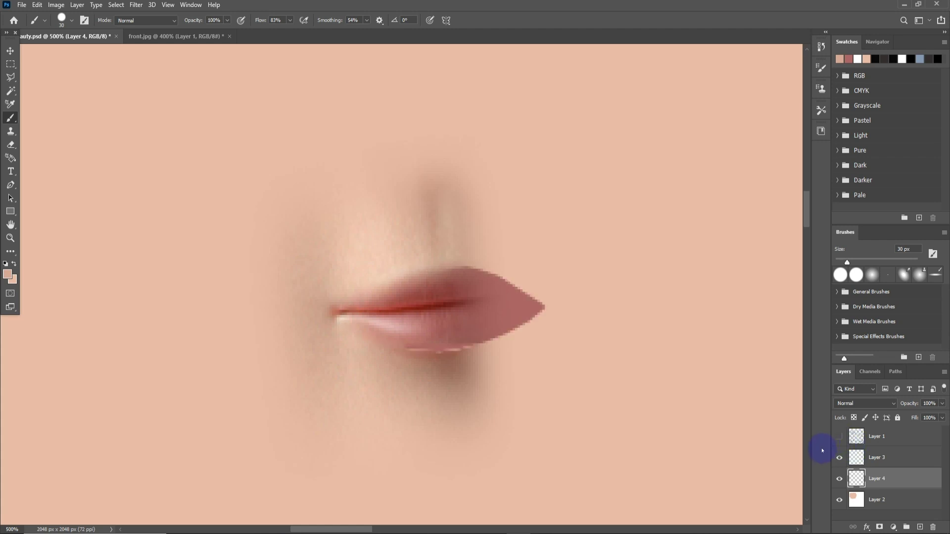
click(875, 458)
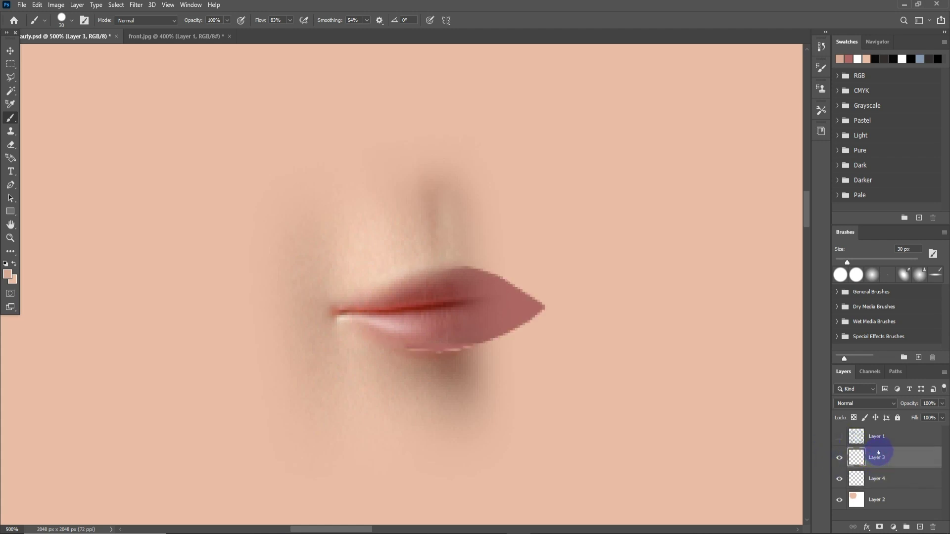
click(920, 528)
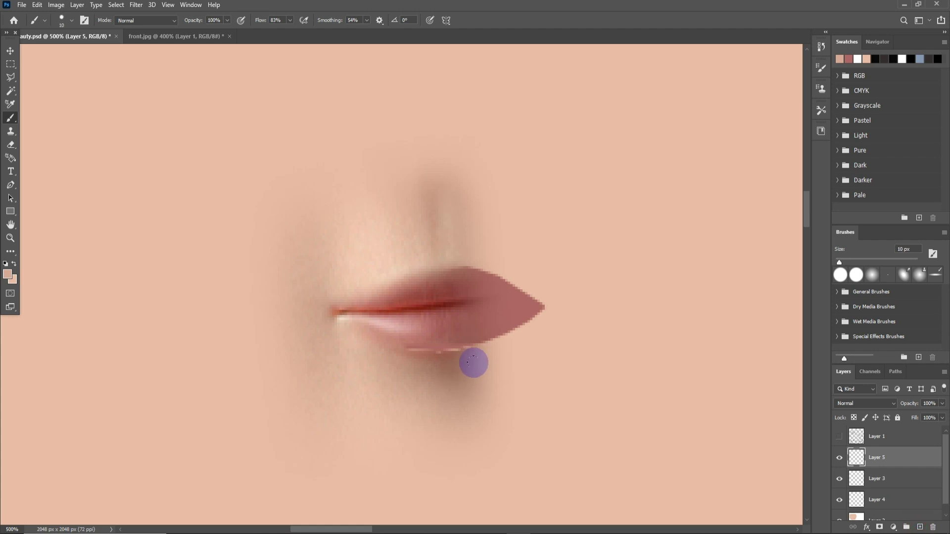
Step: Set smoothing to 25% and choose a Soft Round brush at 30 px with 1% spacing
click(279, 26)
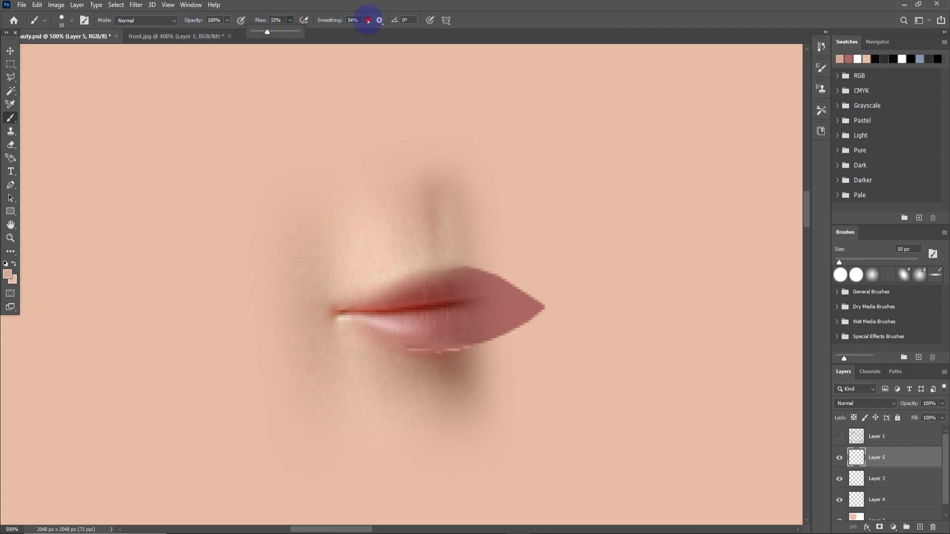
drag(360, 31, 354, 31)
drag(475, 360, 432, 360)
key(ctrl+z)
click(61, 21)
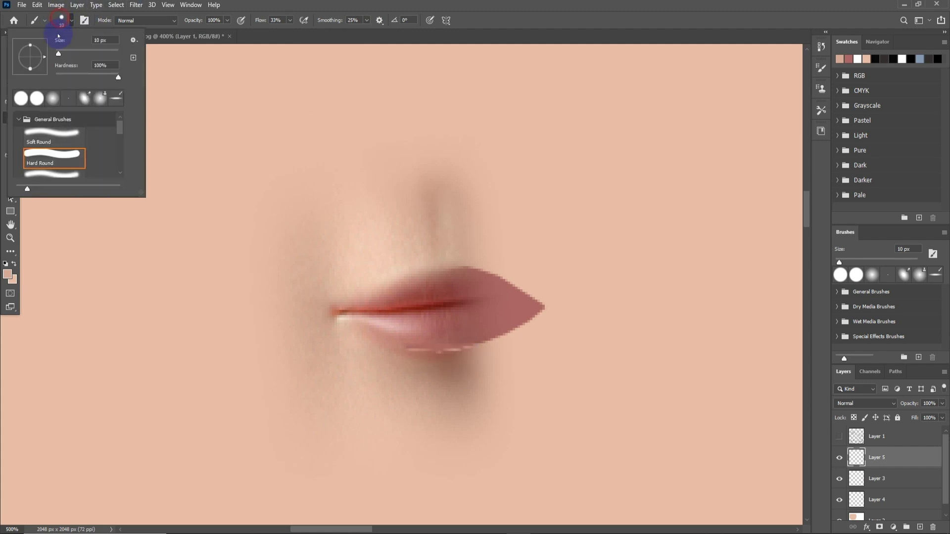
click(53, 101)
click(84, 21)
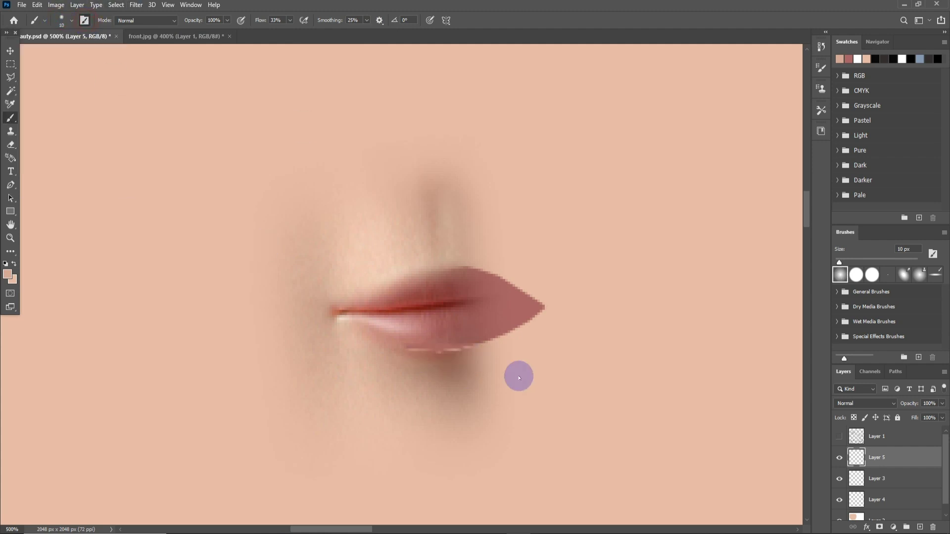
click(706, 83)
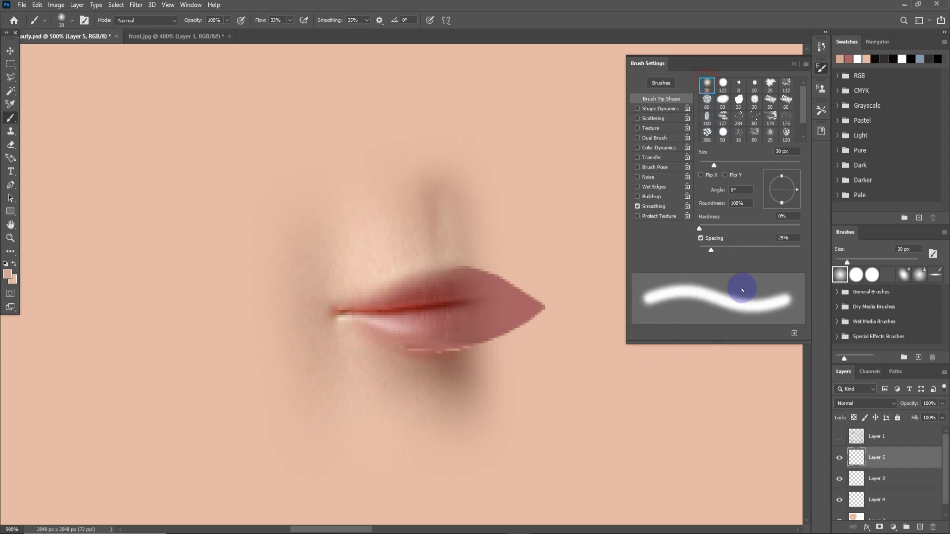
drag(711, 250, 668, 249)
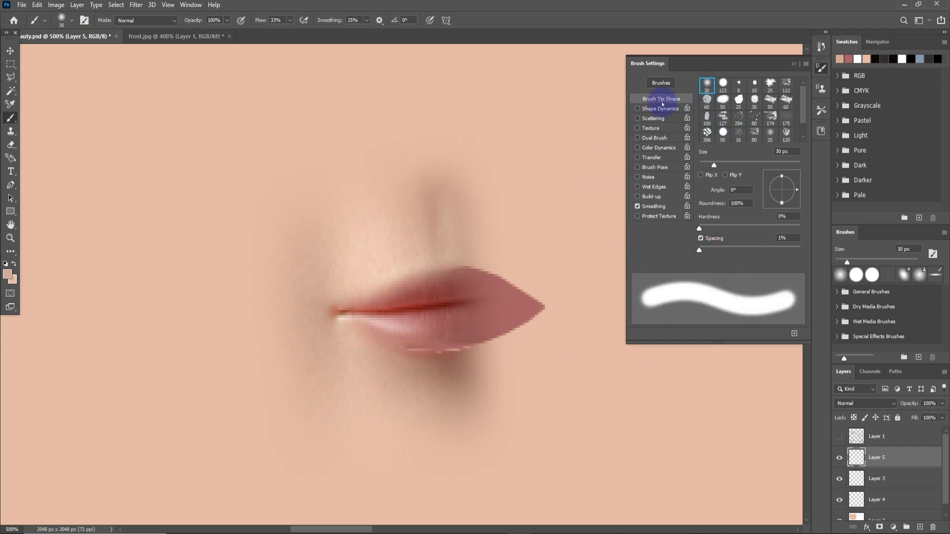
click(794, 64)
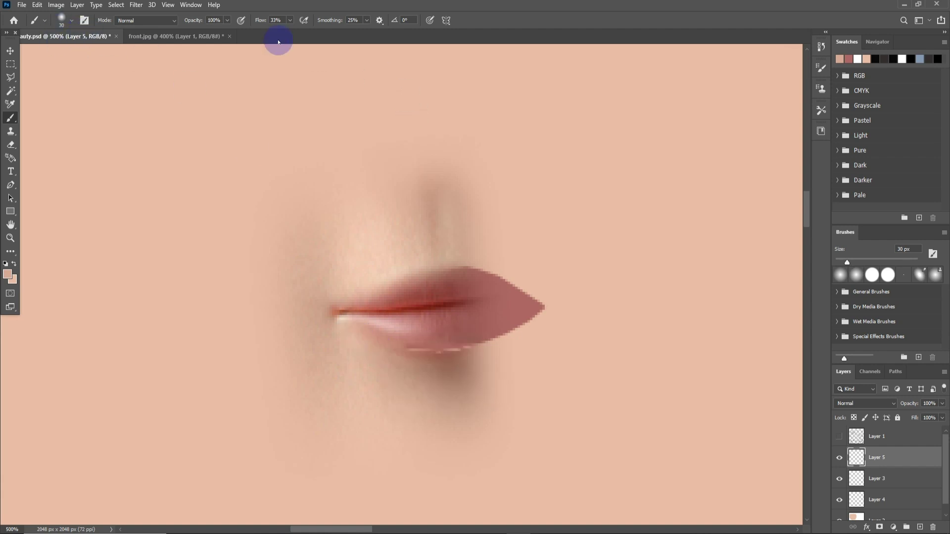
Step: Set brush opacity to 28%, dab soft paint at 35 px along the lip line, and move Layer 5 below Layer 3
click(290, 20)
click(228, 22)
drag(196, 34, 194, 33)
key(bracketleft)
key(bracketleft)
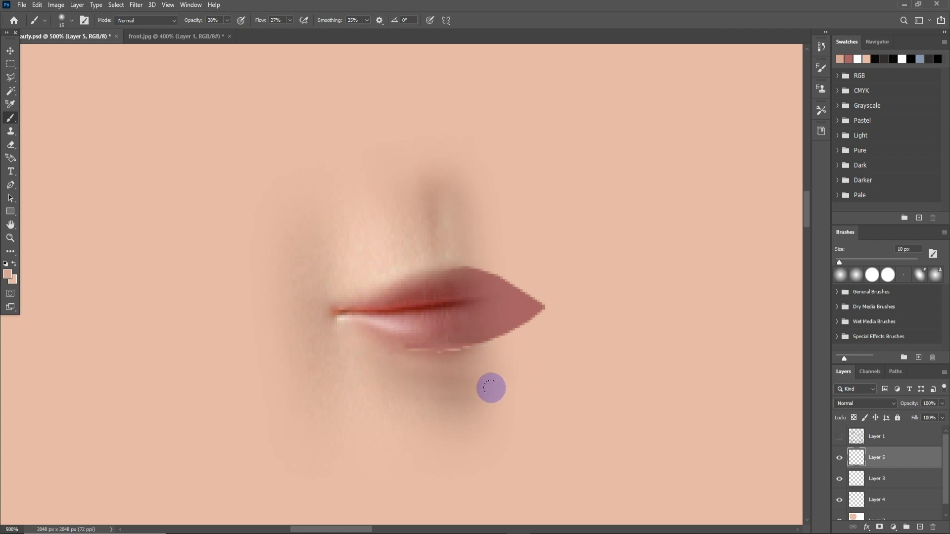
key(bracketright)
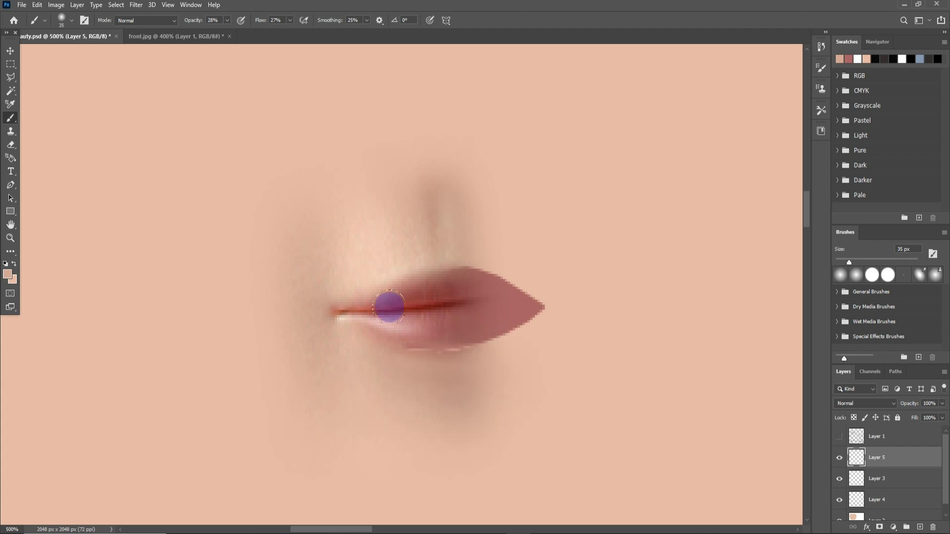
click(389, 308)
click(840, 458)
click(838, 479)
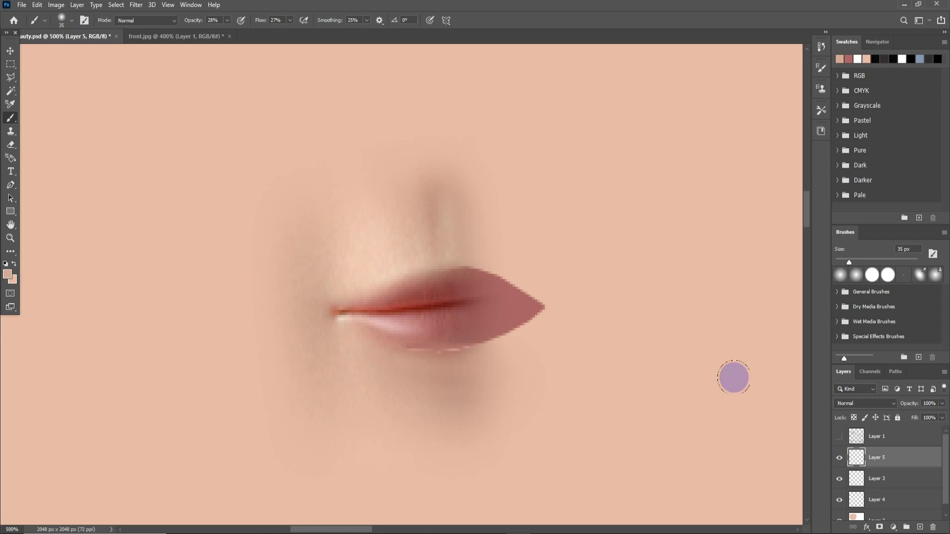
drag(908, 457, 921, 528)
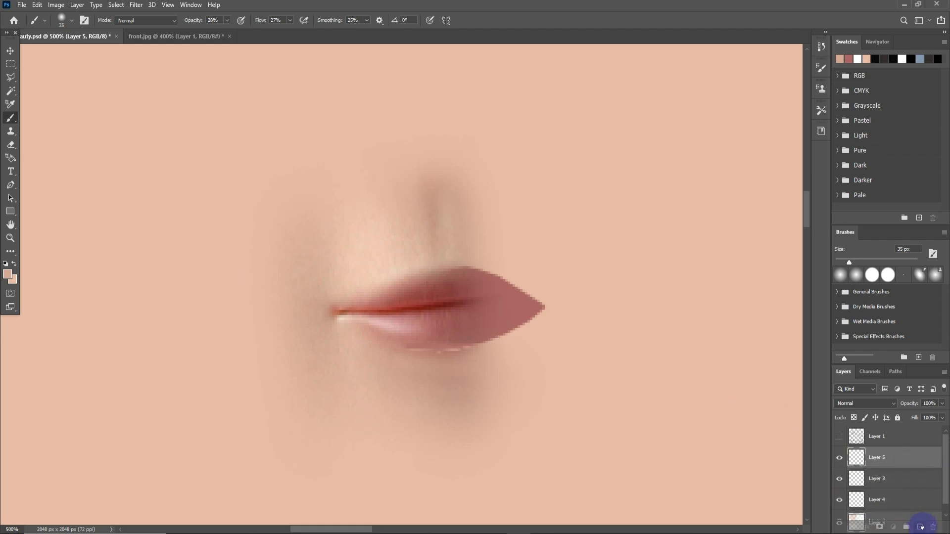
Step: Remove the accidental Layer 5 copy, abandoning its transform
drag(921, 528, 920, 527)
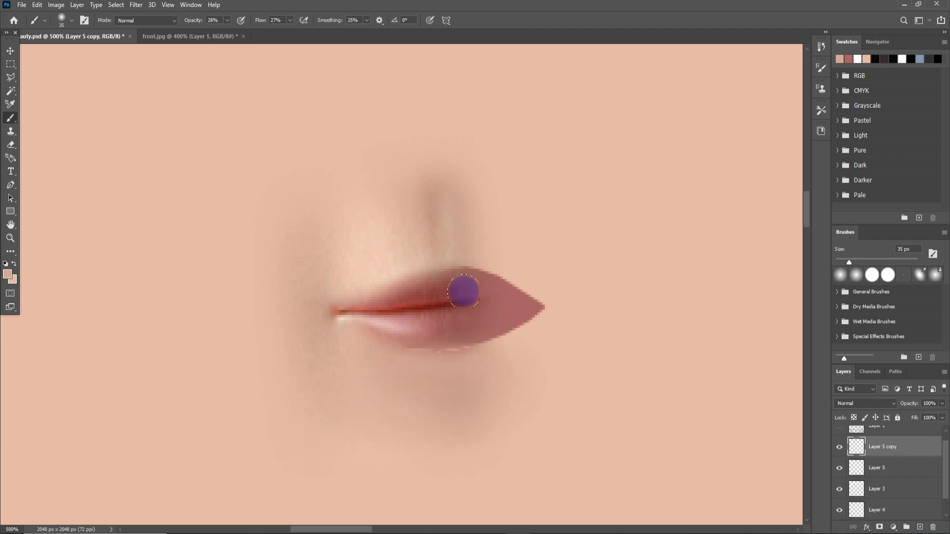
key(ctrl+t)
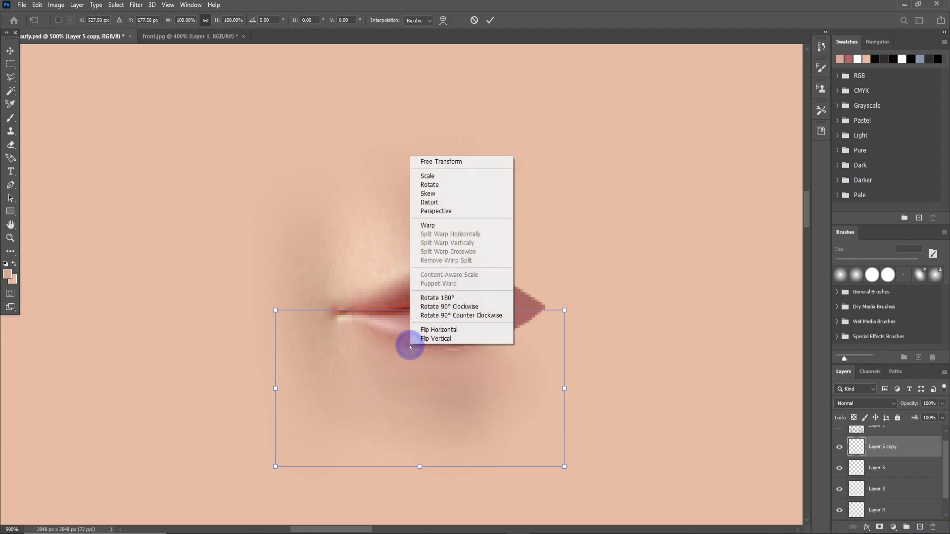
right_click(410, 344)
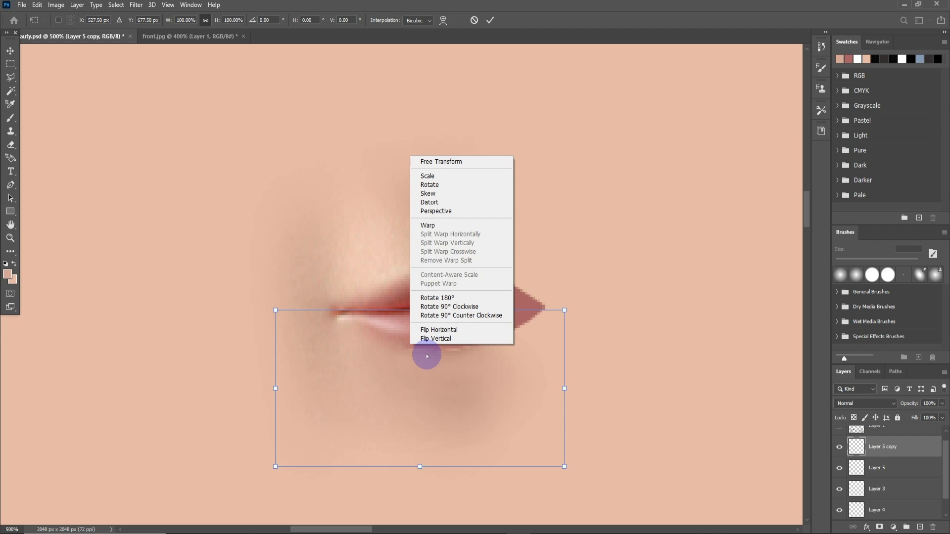
click(469, 412)
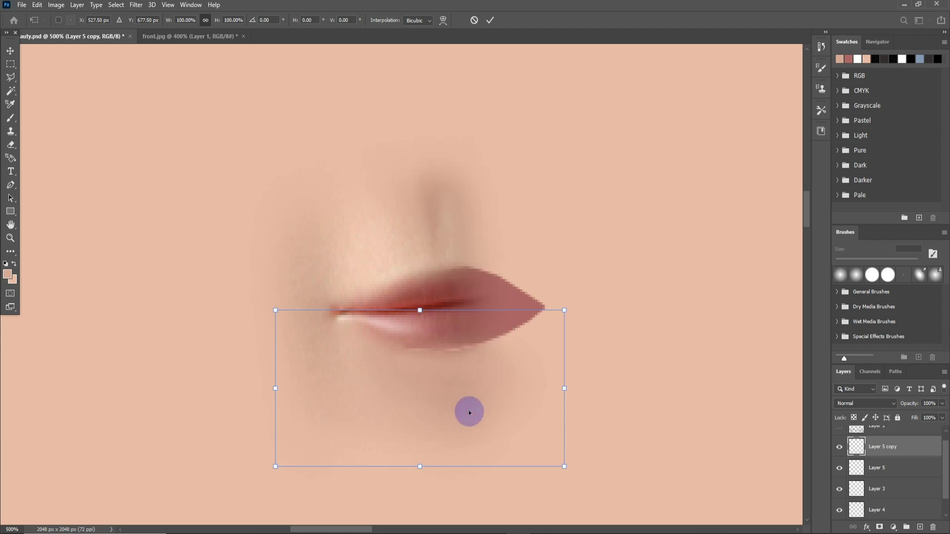
key(b)
key(ctrl+z)
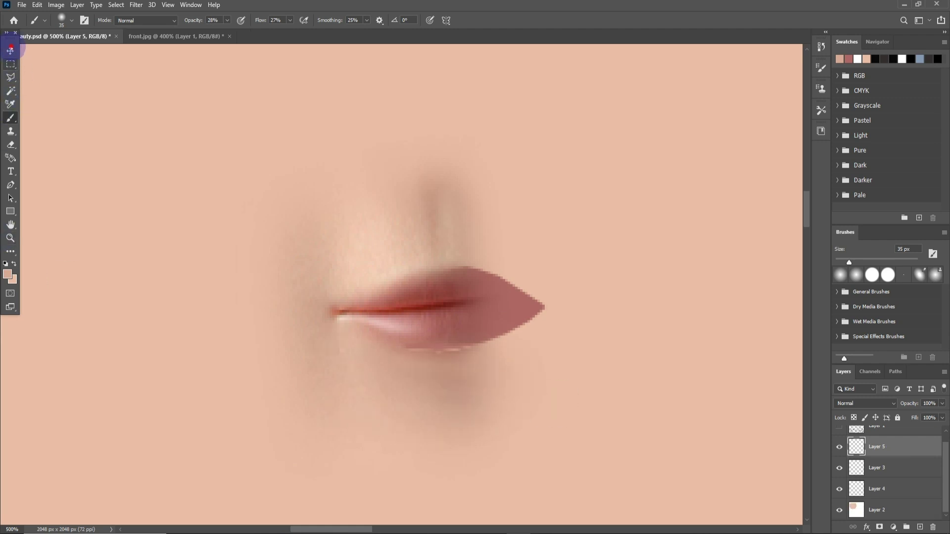
Step: Duplicate Layer 3, flip the copy horizontally, and slide it onto the mouth's right side
click(10, 51)
right_click(367, 318)
click(389, 327)
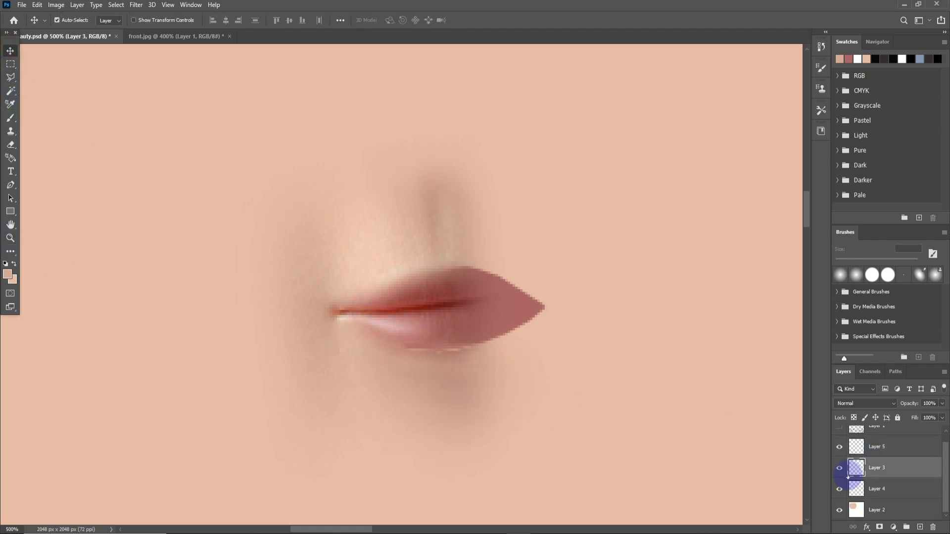
click(839, 468)
drag(912, 477, 920, 527)
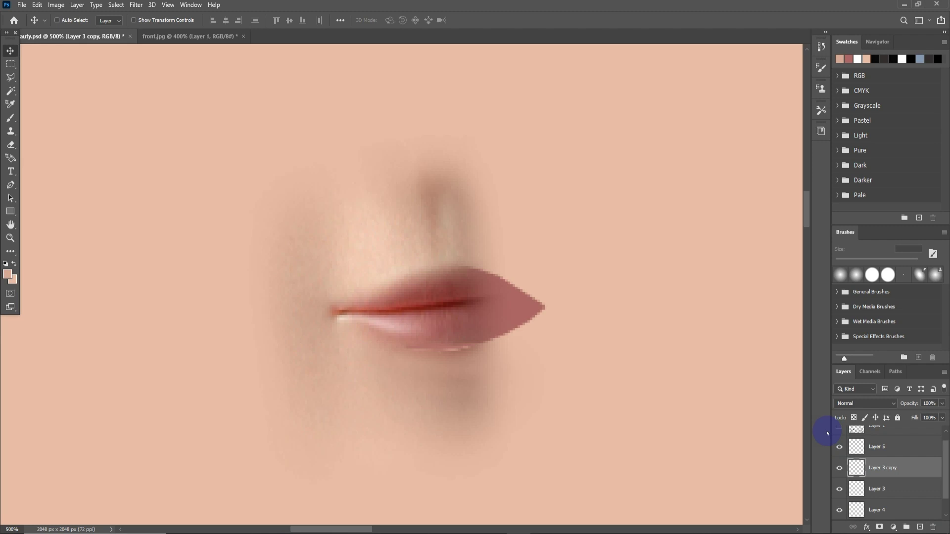
key(ctrl+t)
right_click(378, 243)
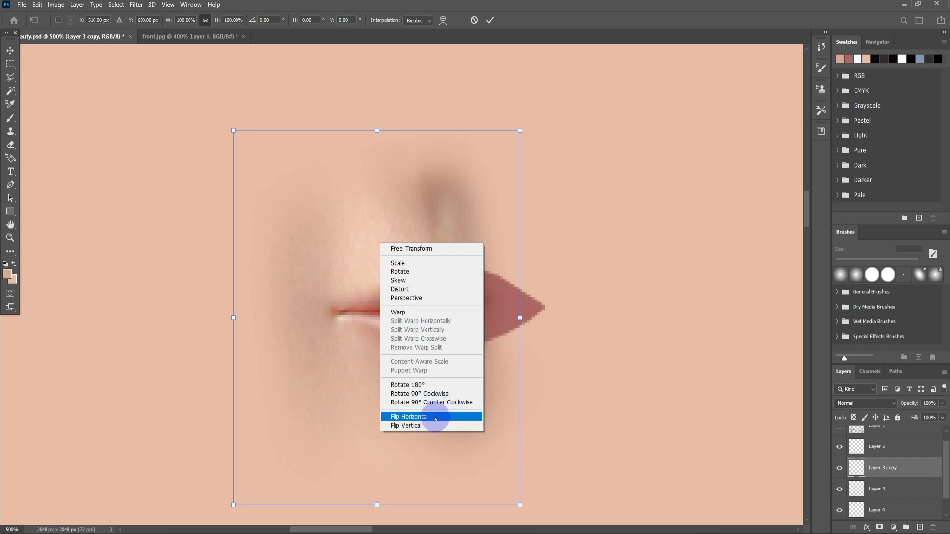
click(435, 417)
mouse_move(361, 360)
mouse_down()
mouse_move(575, 368)
mouse_move(501, 365)
mouse_up()
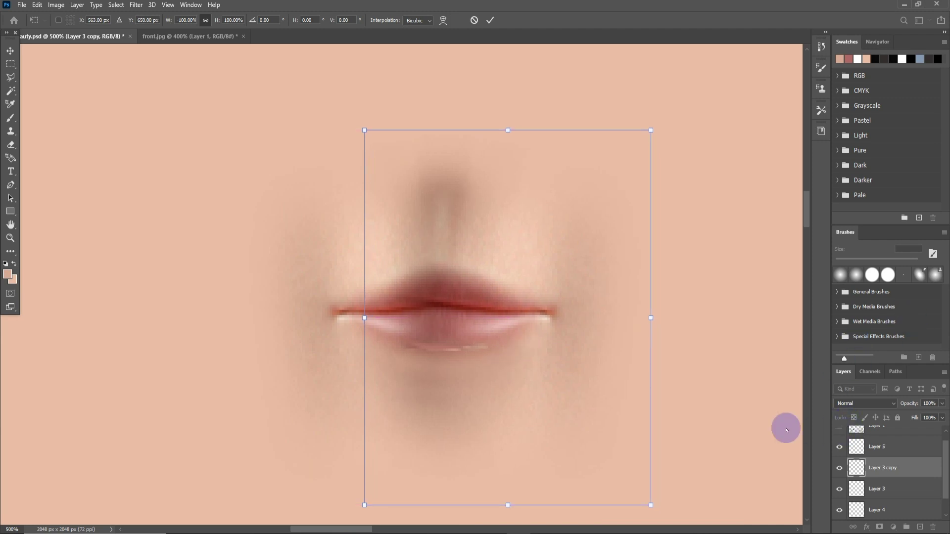
scroll(880, 460, up, 1)
Step: Show the wireframe, nudge Layer 3 copy into alignment with it, then hide Layer 1 again
click(839, 437)
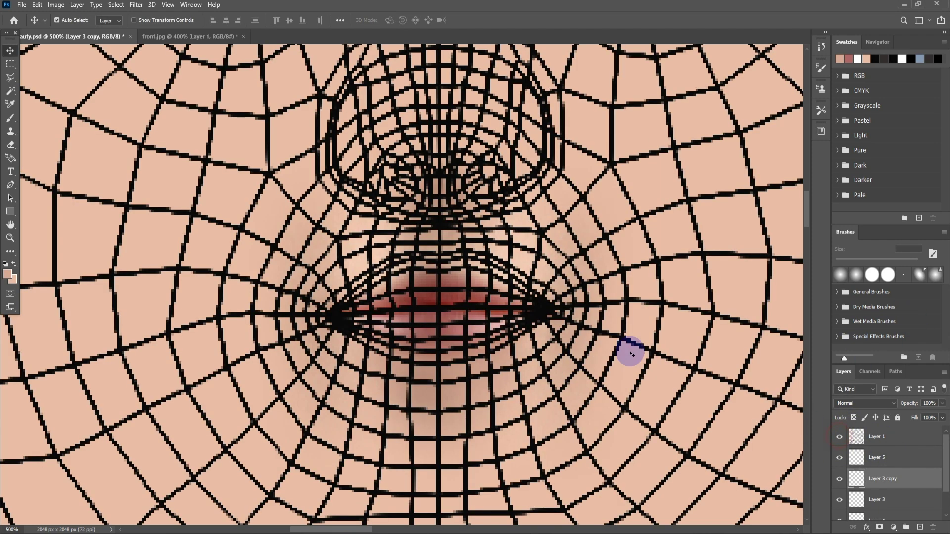
ctrl+click(487, 315)
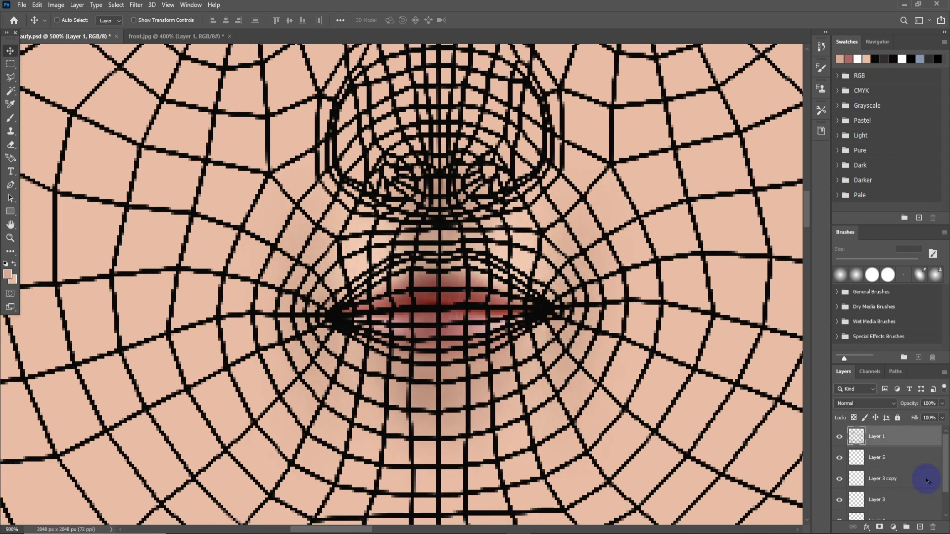
click(908, 486)
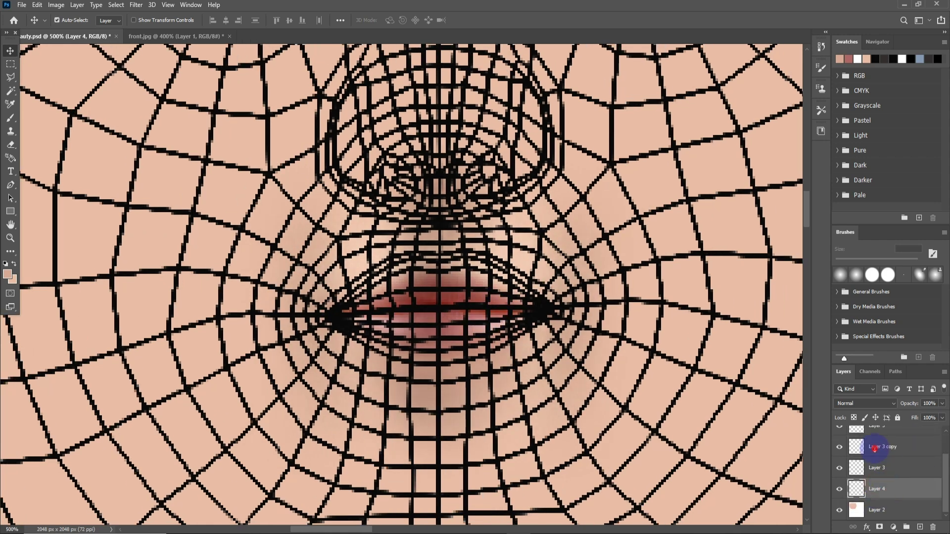
scroll(865, 448, down, 1)
click(839, 448)
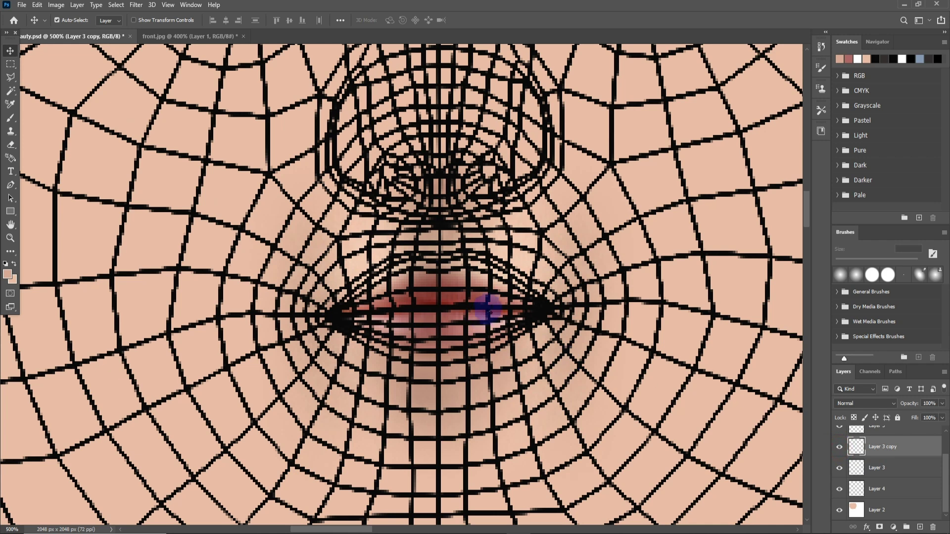
drag(482, 295, 488, 298)
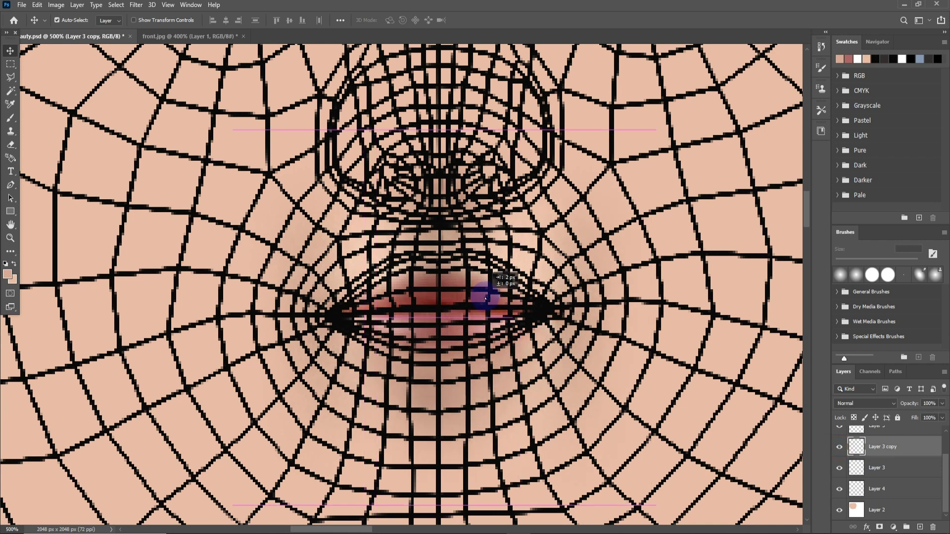
drag(486, 297, 486, 297)
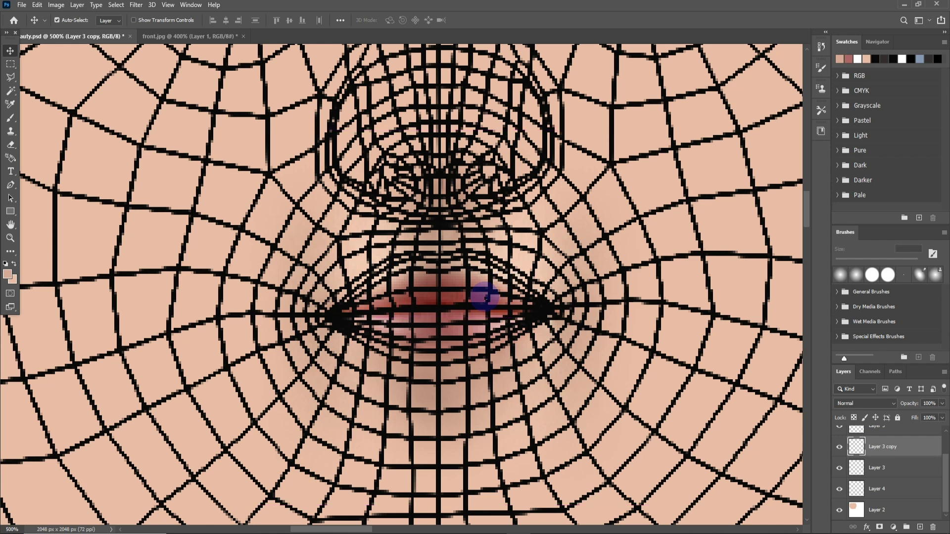
scroll(861, 460, up, 2)
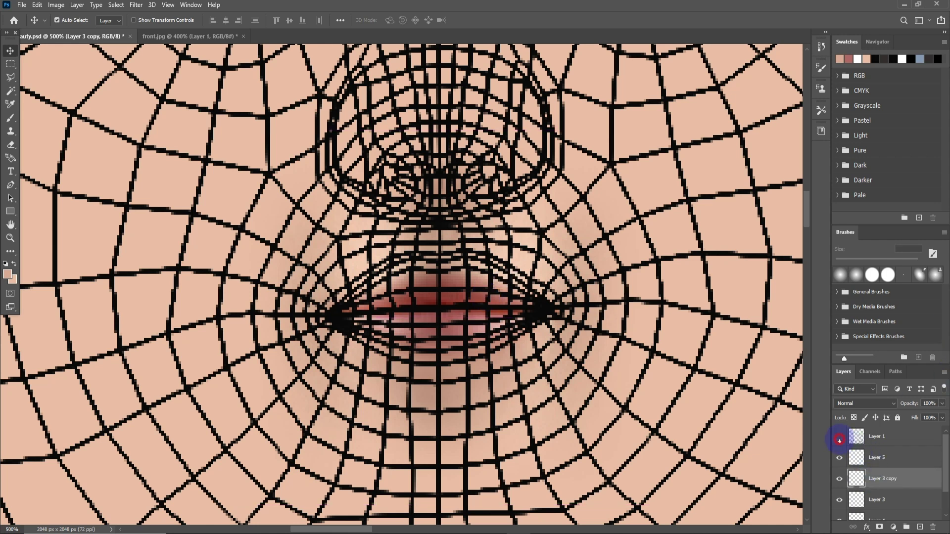
click(839, 439)
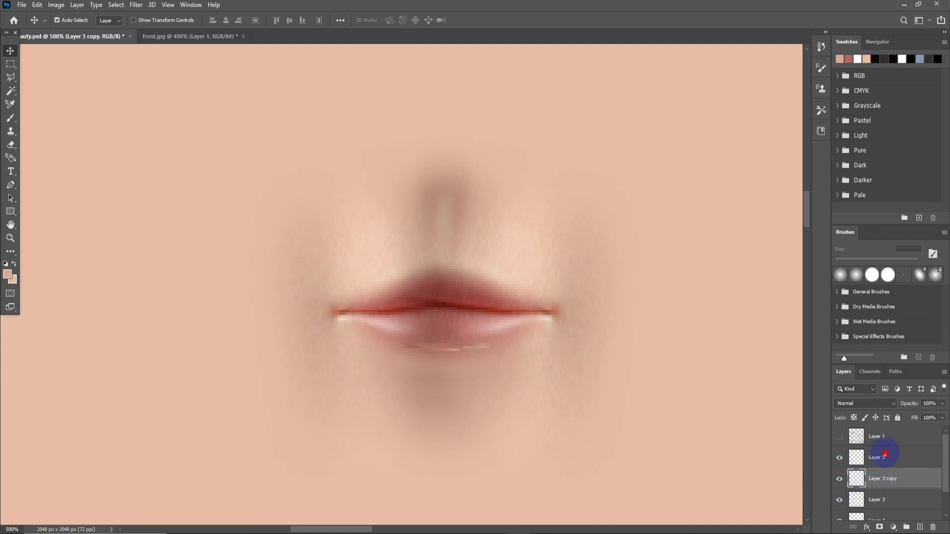
shift+click(886, 455)
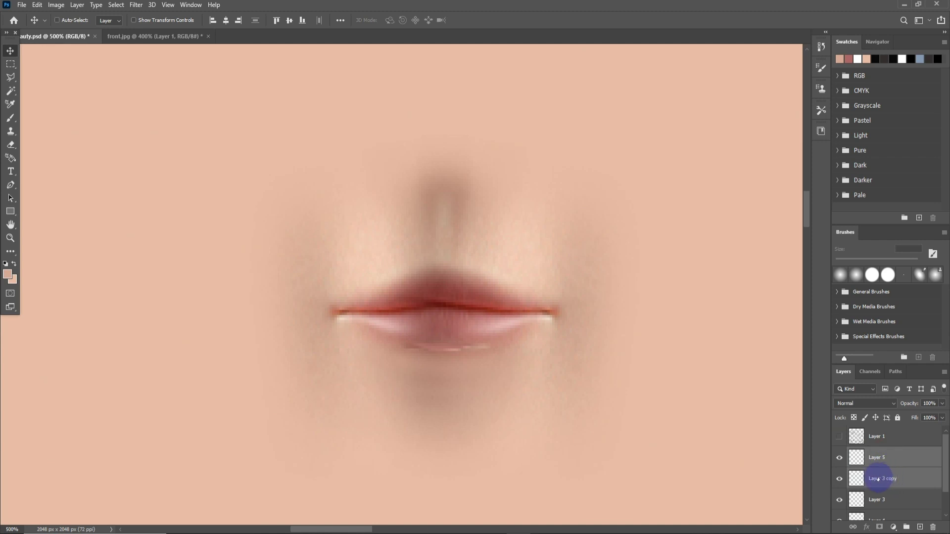
Step: Merge the mirrored half into Layer 5 and toggle Layers 5 and 3 to compare the lips
key(ctrl+e)
click(837, 457)
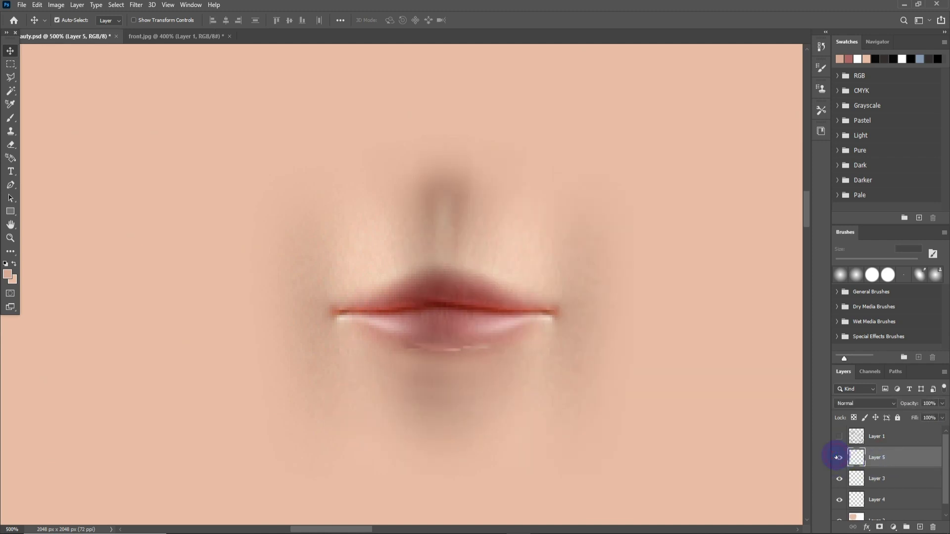
click(836, 457)
click(836, 457)
click(839, 458)
click(840, 479)
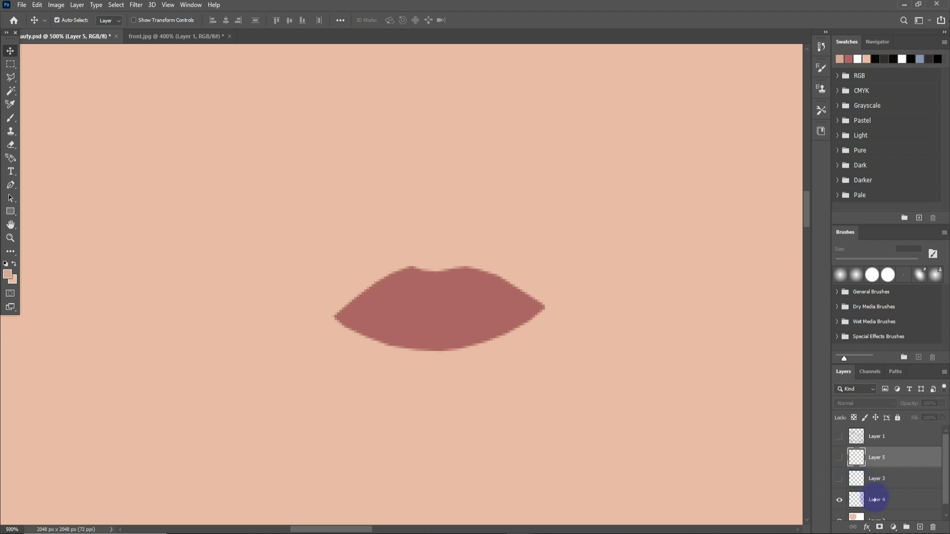
Step: Move the flat lip-colour Layer 4 above the shaded lips, just below the wireframe, and hide the wireframe
drag(874, 500, 889, 417)
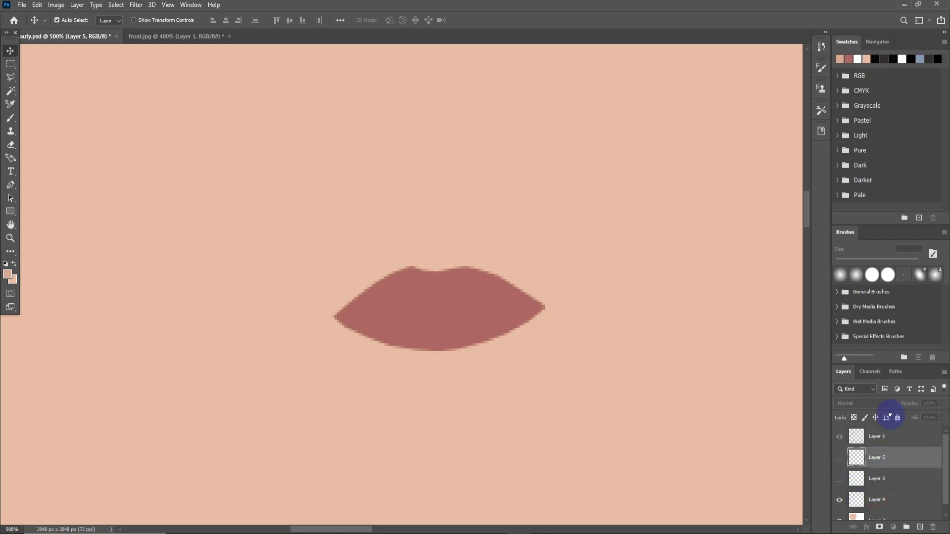
drag(885, 428, 885, 431)
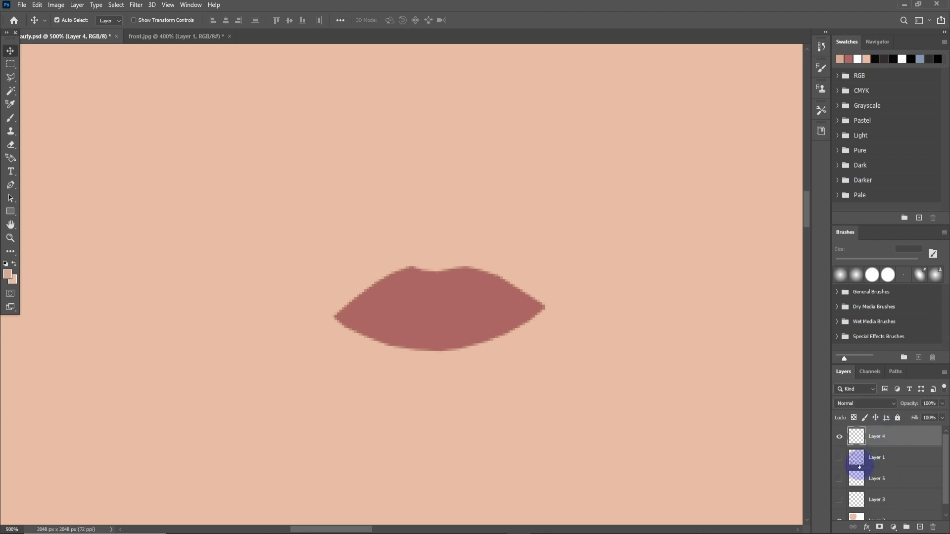
click(840, 479)
click(840, 497)
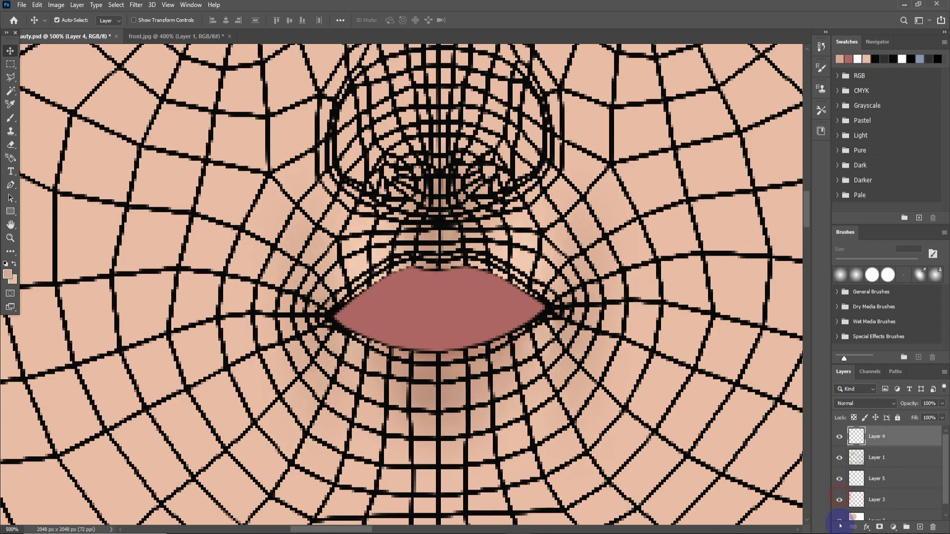
click(841, 436)
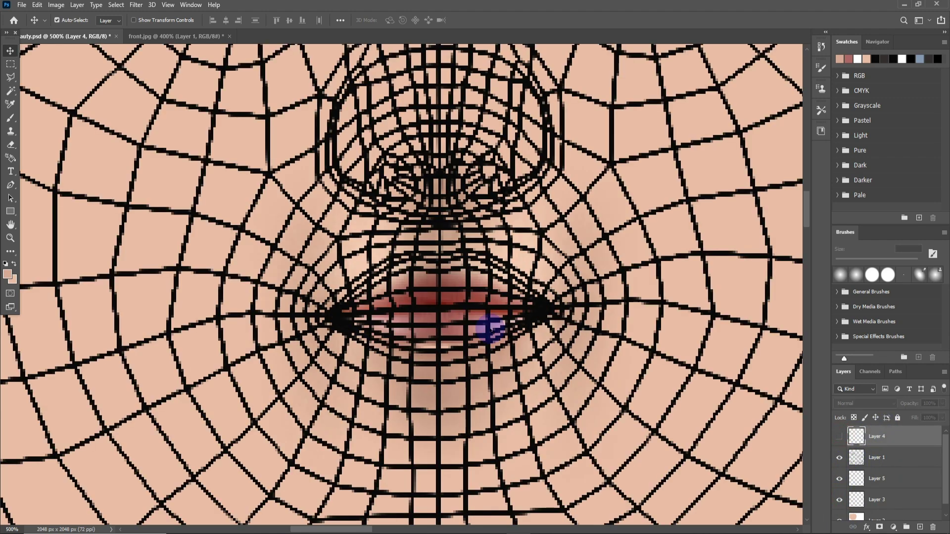
click(840, 436)
drag(894, 437, 890, 468)
click(840, 436)
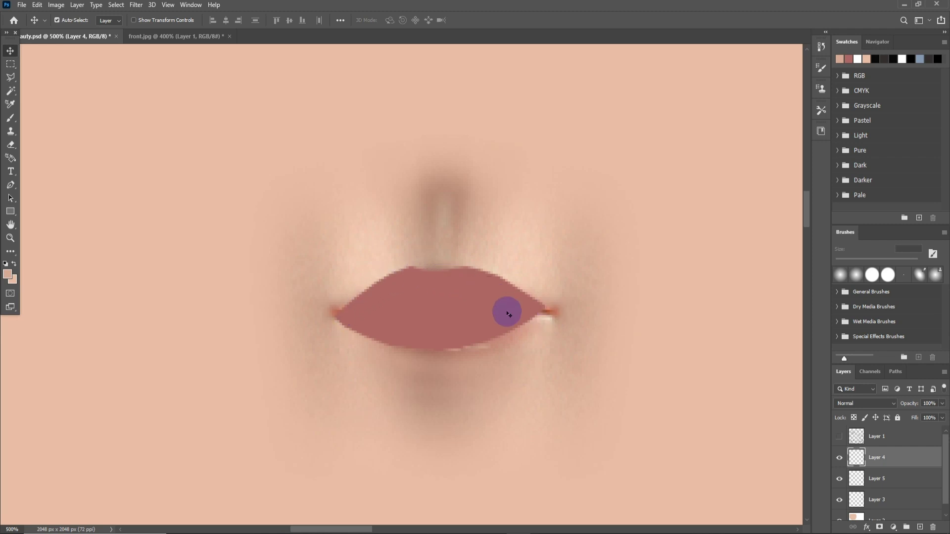
Step: Compare with front.jpg, then preview blend modes such as Multiply on the lip colour layer
click(188, 36)
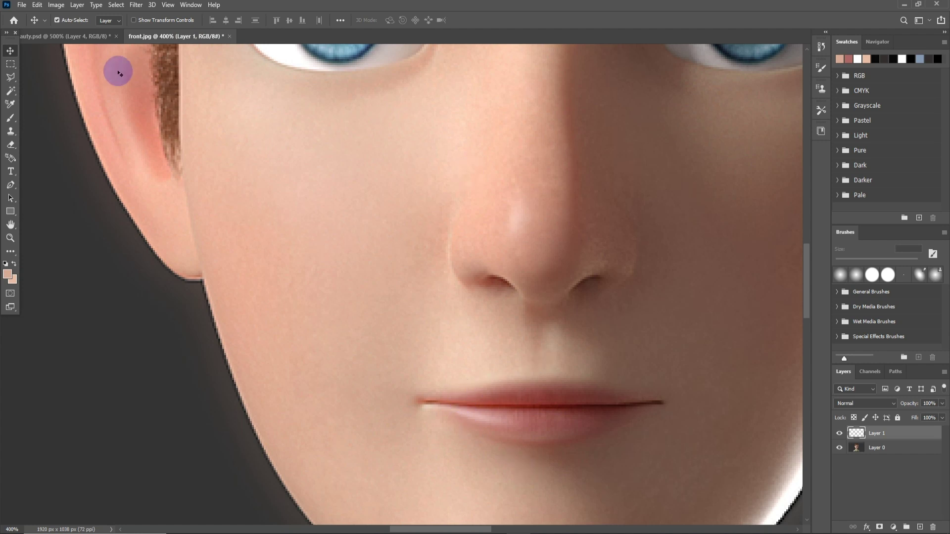
click(88, 36)
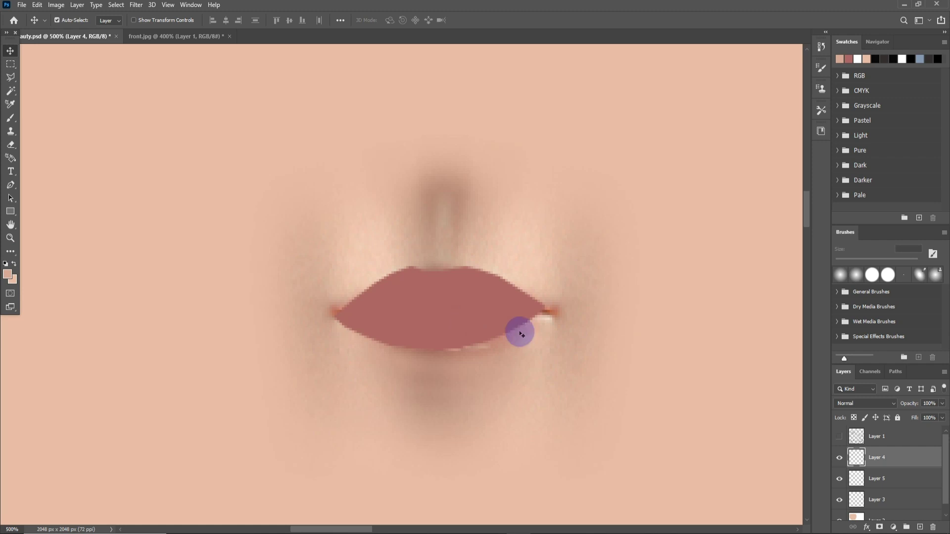
click(869, 405)
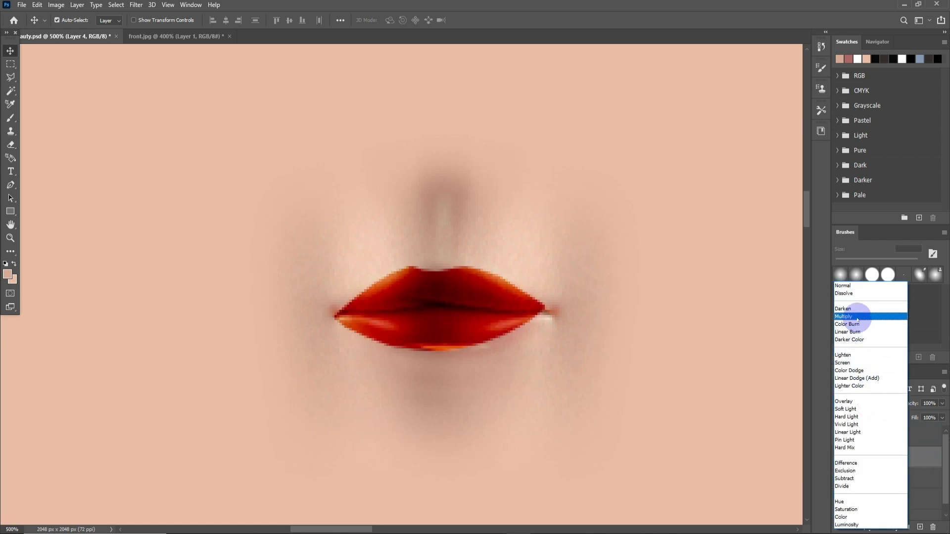
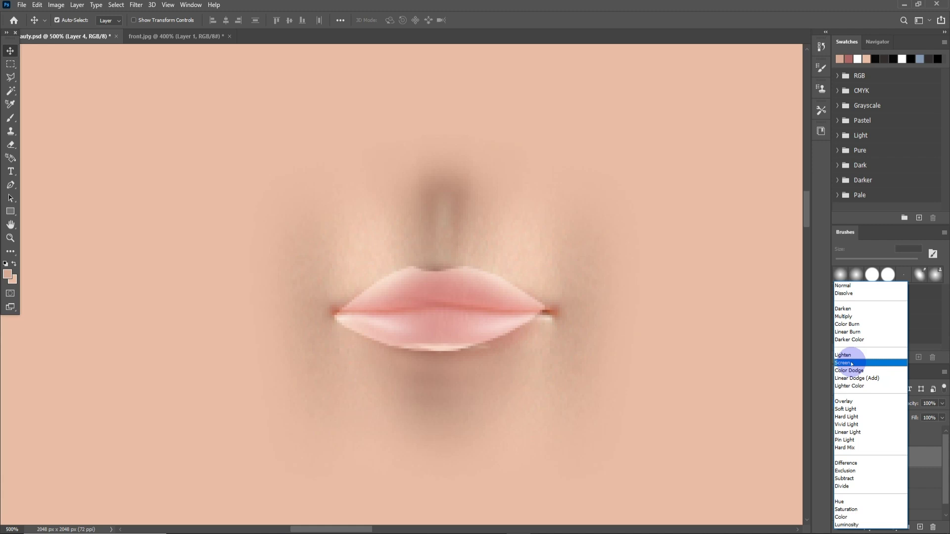
Step: Set Layer 4 to Darken, pick dark red #703b33 with an 8 px brush, and add Layer 6
click(850, 309)
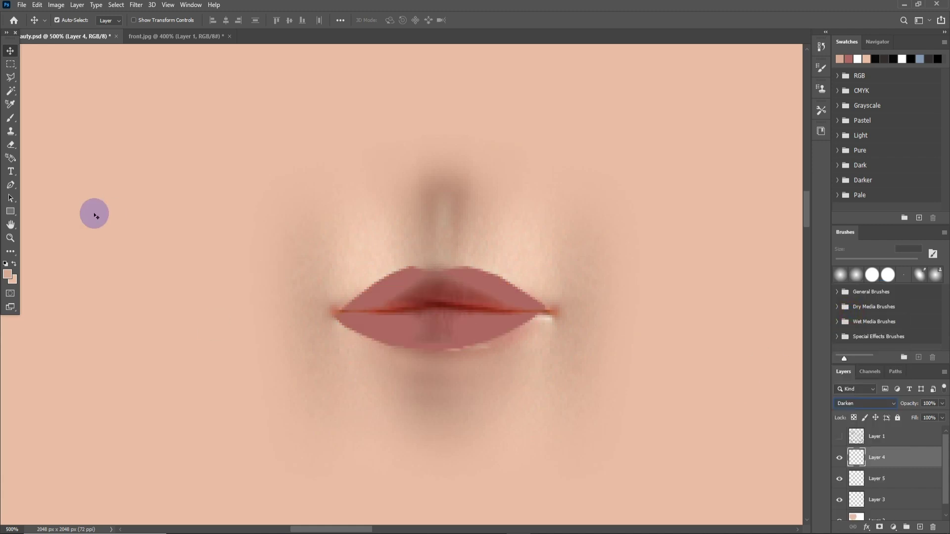
click(11, 118)
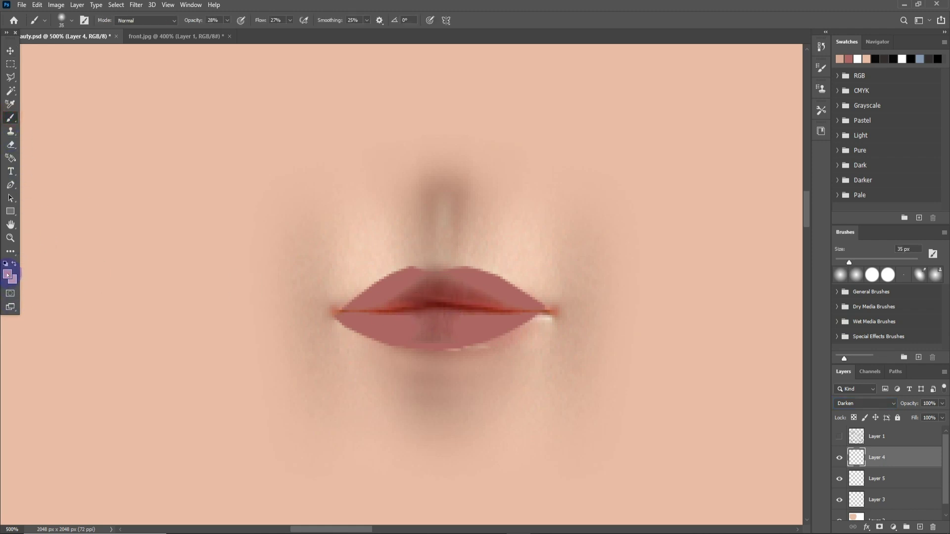
click(7, 275)
click(393, 311)
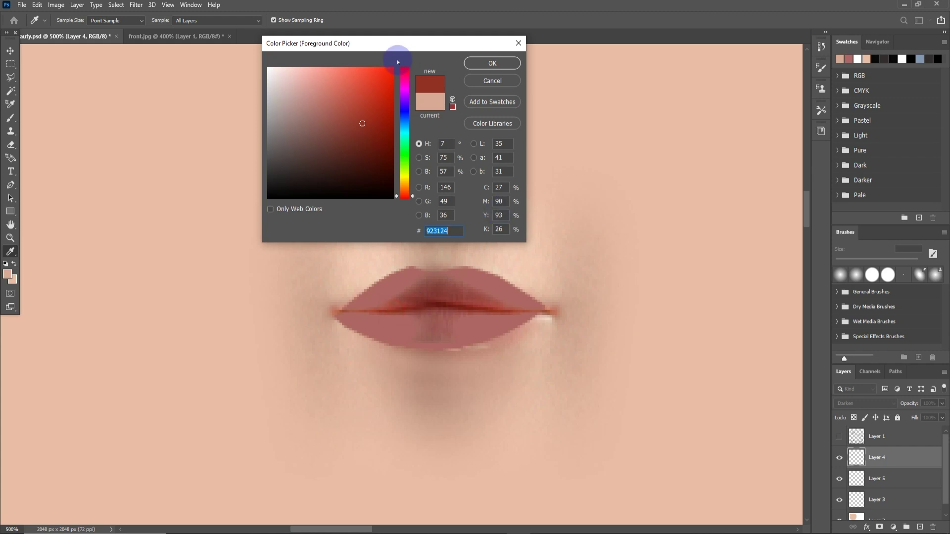
click(337, 139)
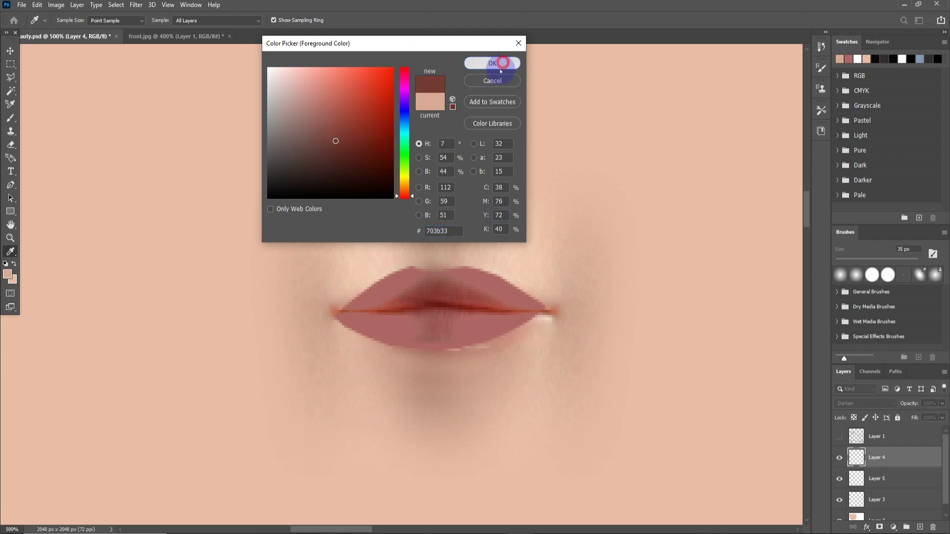
click(502, 62)
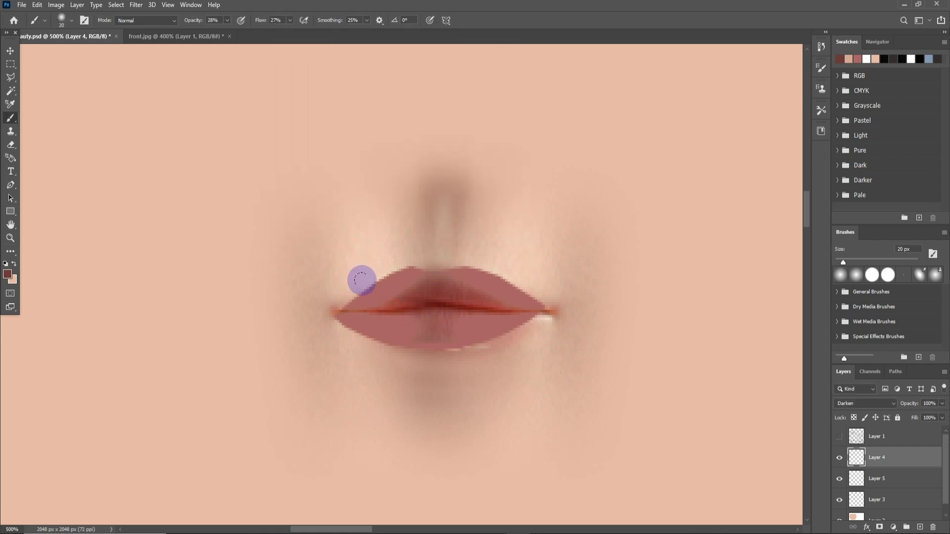
key(bracketleft)
key(bracketleft)
key(bracketleft)
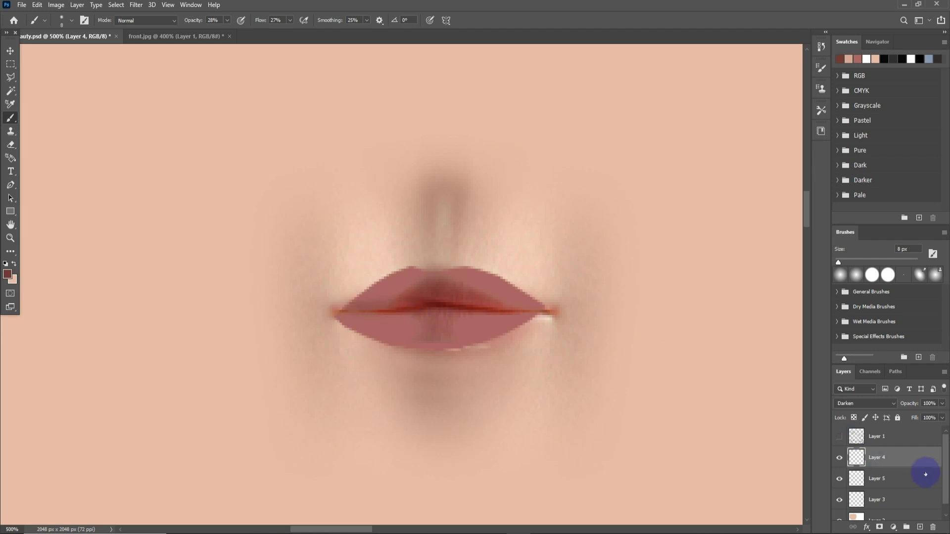
click(918, 528)
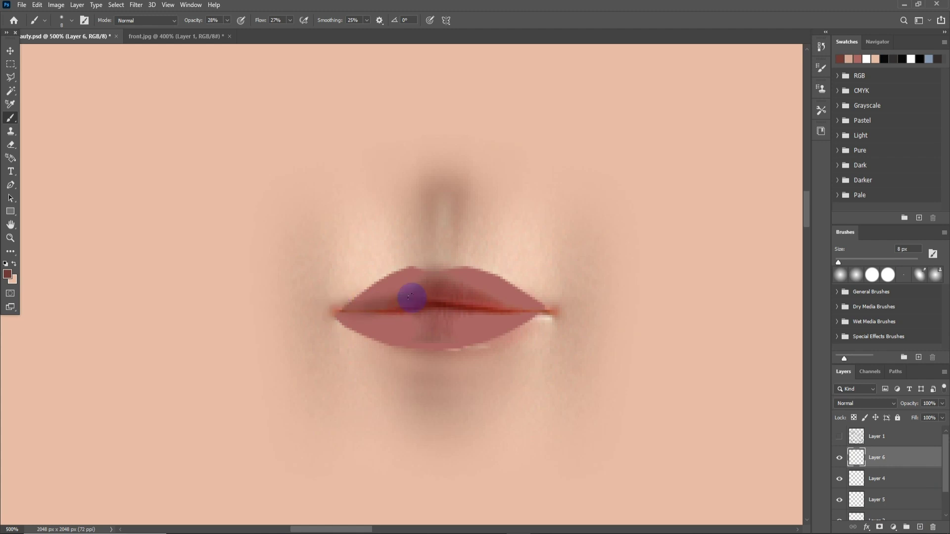
Step: On Layer 6, paint sampled darker red along the upper lip line, left corner and lower lip edge
alt+click(441, 304)
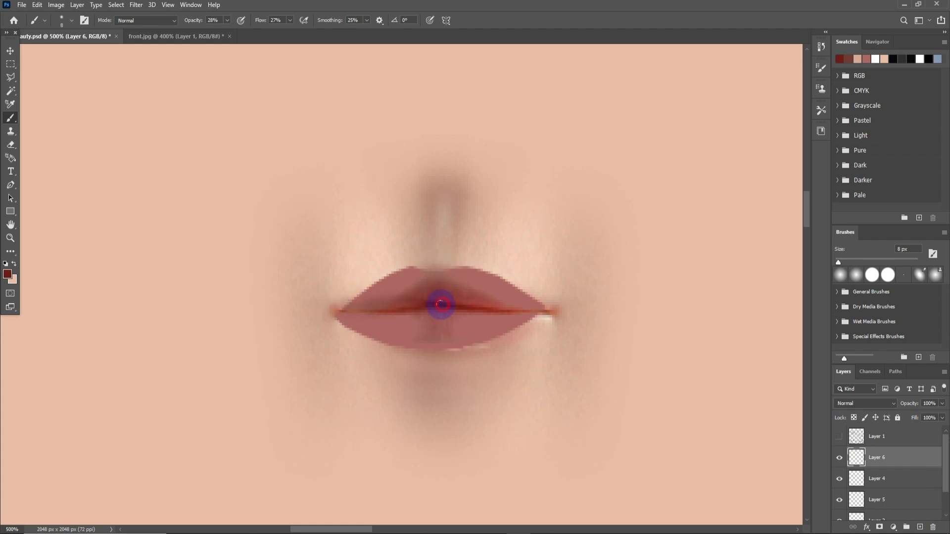
mouse_move(422, 299)
mouse_down()
mouse_move(402, 302)
mouse_move(523, 308)
mouse_up()
drag(396, 301, 357, 299)
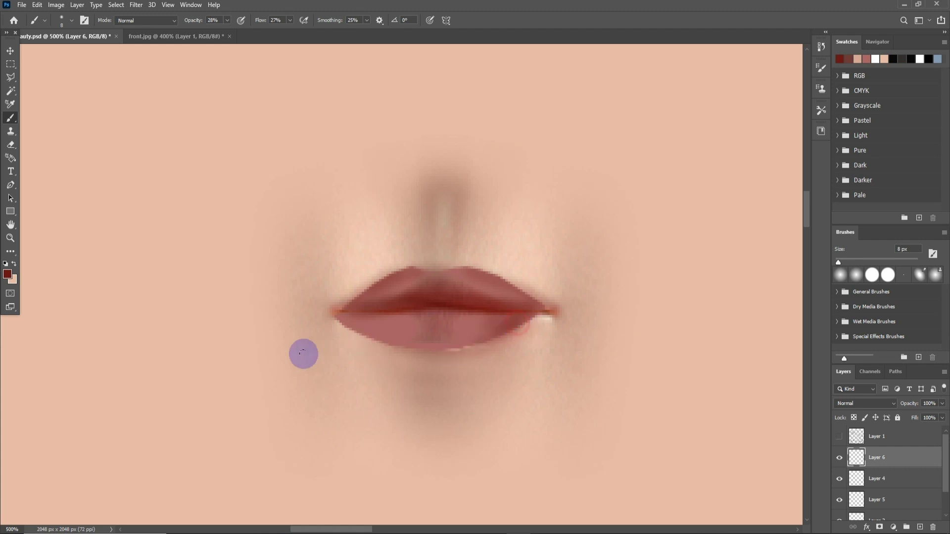
click(340, 317)
mouse_move(422, 345)
mouse_down()
mouse_move(477, 339)
mouse_move(407, 341)
mouse_move(503, 340)
mouse_move(536, 321)
mouse_up()
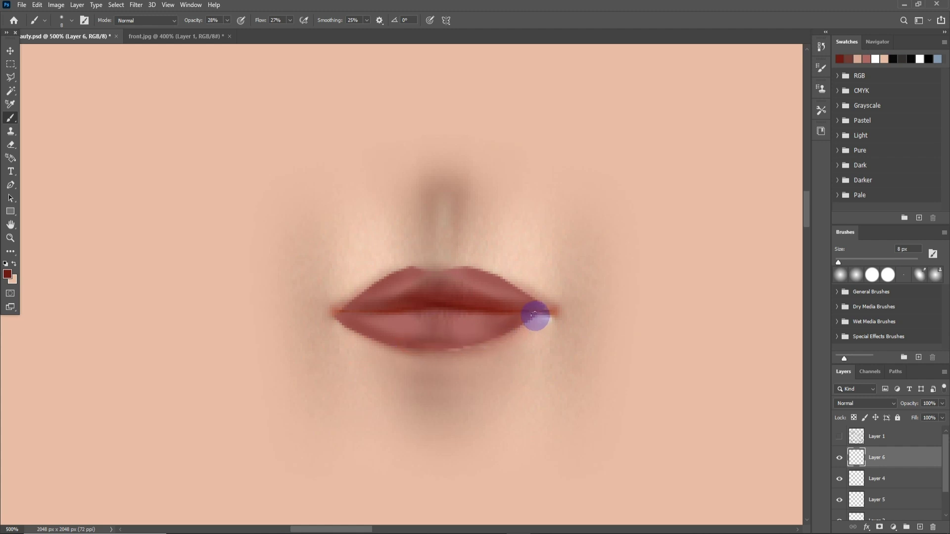
mouse_move(494, 309)
mouse_down()
mouse_move(545, 311)
mouse_move(456, 298)
mouse_move(350, 314)
mouse_move(399, 318)
mouse_move(314, 310)
mouse_up()
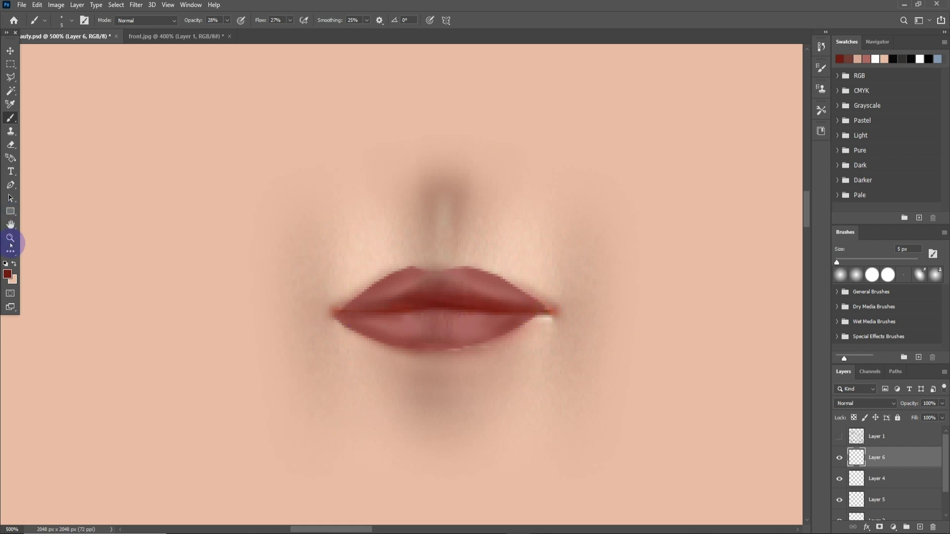
click(8, 274)
Step: Pick near-black red #3b0905 and deepen the mouth line and both lip corners
drag(373, 200, 383, 168)
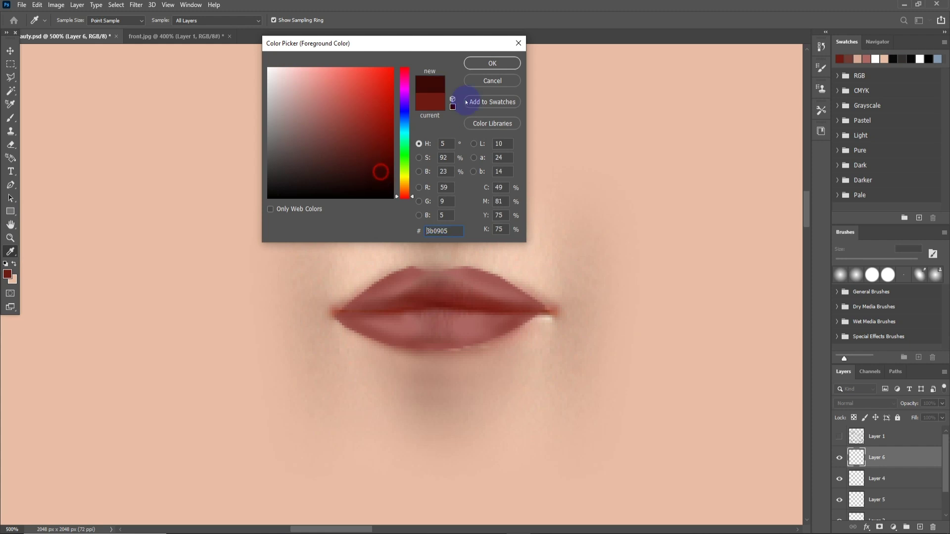
click(483, 66)
mouse_move(361, 324)
mouse_down()
mouse_move(335, 314)
mouse_move(405, 309)
mouse_up()
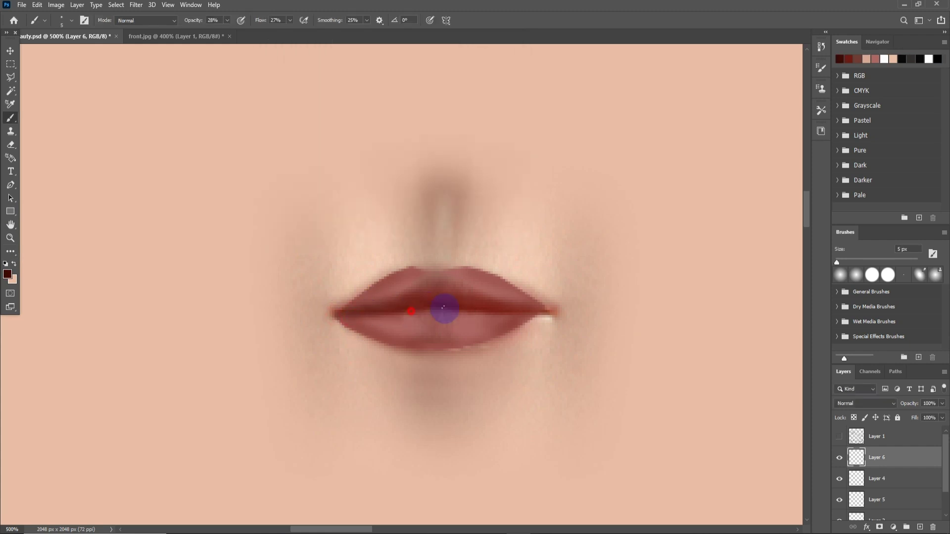
mouse_move(446, 311)
mouse_down()
mouse_move(551, 314)
mouse_move(505, 310)
mouse_up()
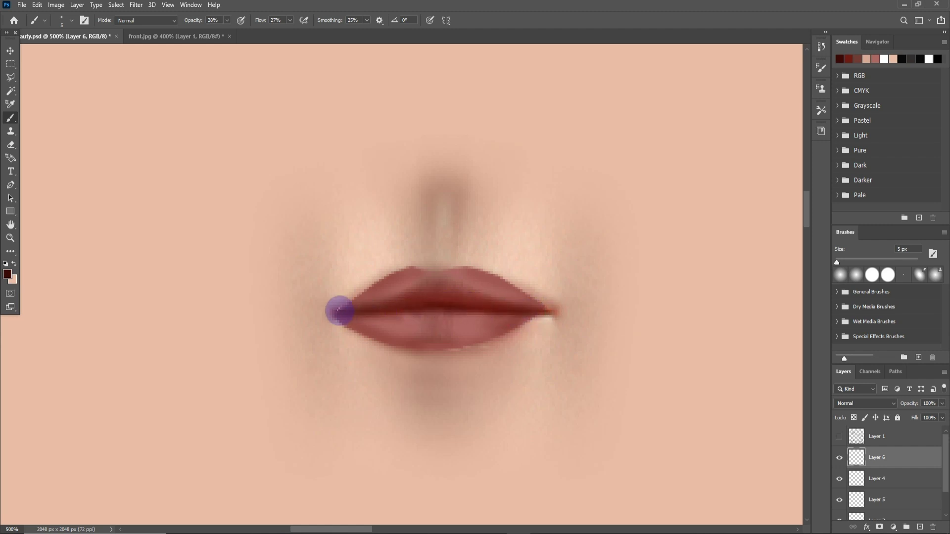
mouse_move(340, 315)
mouse_down()
mouse_move(361, 329)
mouse_move(353, 327)
mouse_up()
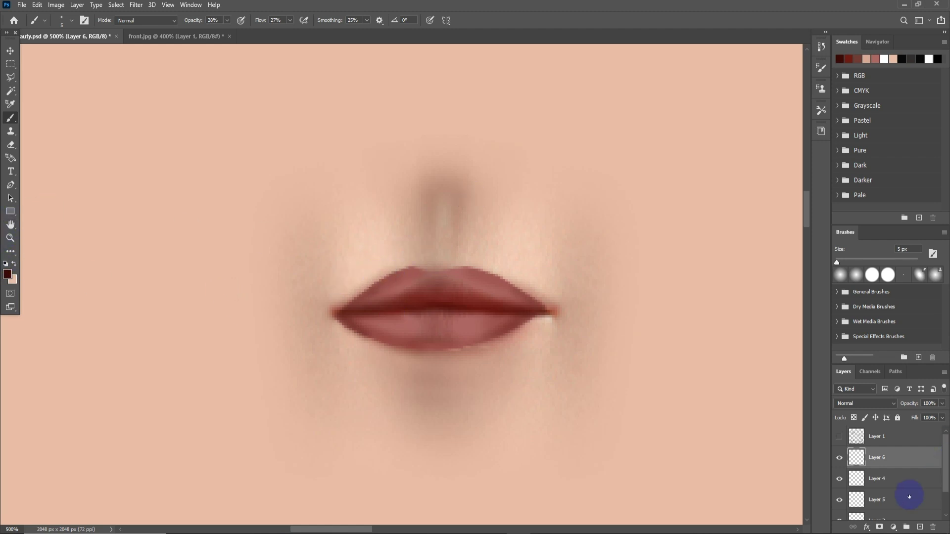
scroll(900, 507, down, 2)
Step: Save a local copy as ch_beauty_01.psd with maximum compatibility, then merge Layers 3–6
shift+click(888, 489)
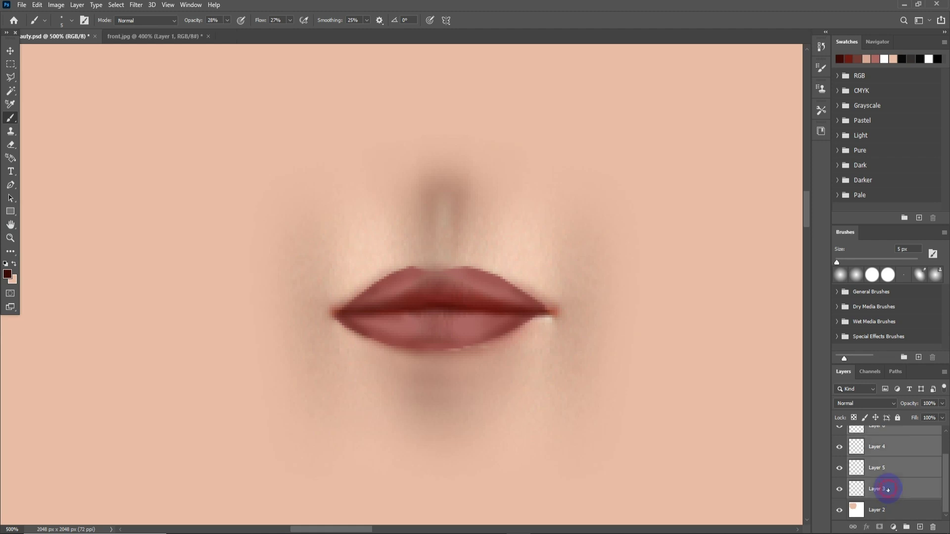
key(ctrl+s)
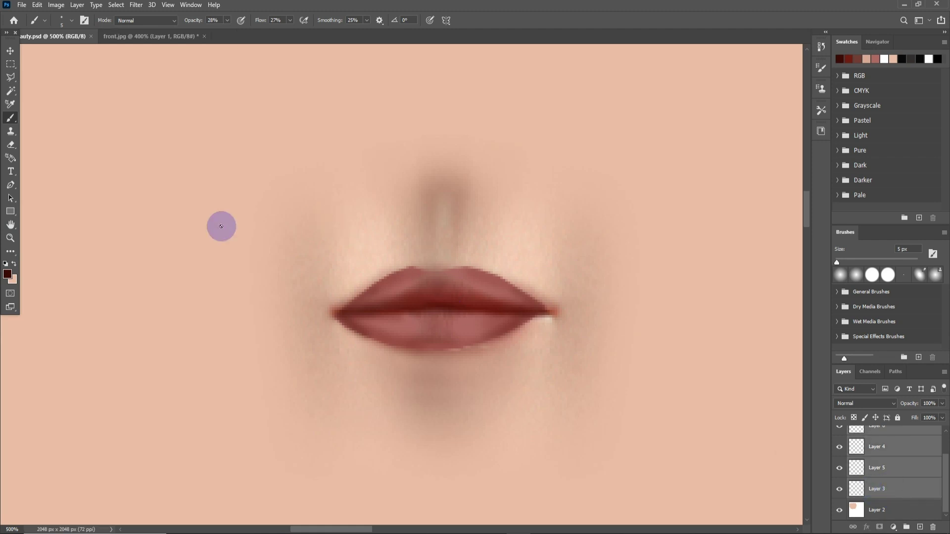
click(23, 5)
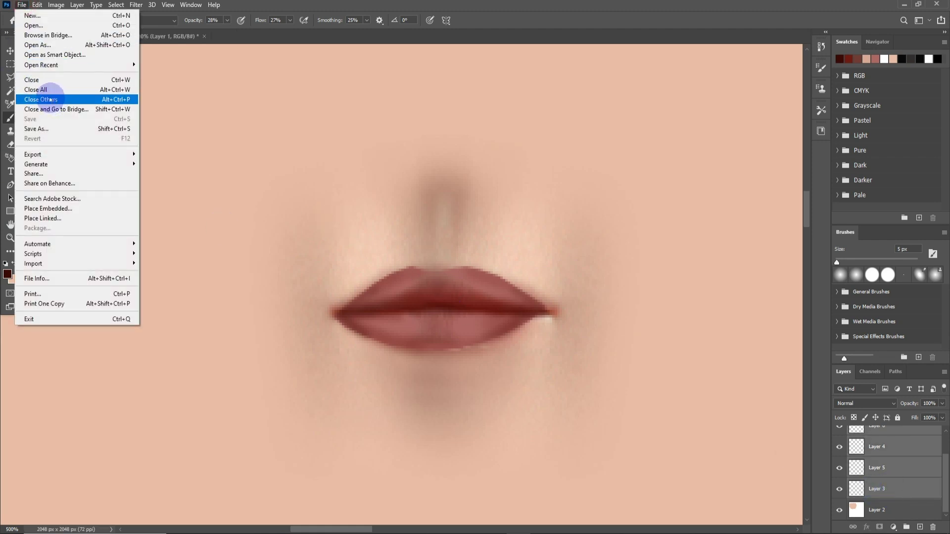
click(50, 128)
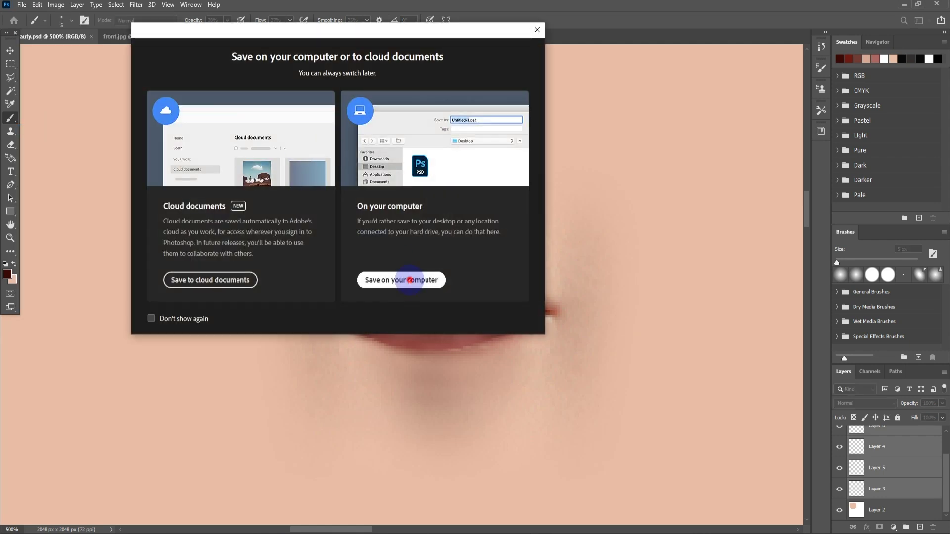
click(416, 280)
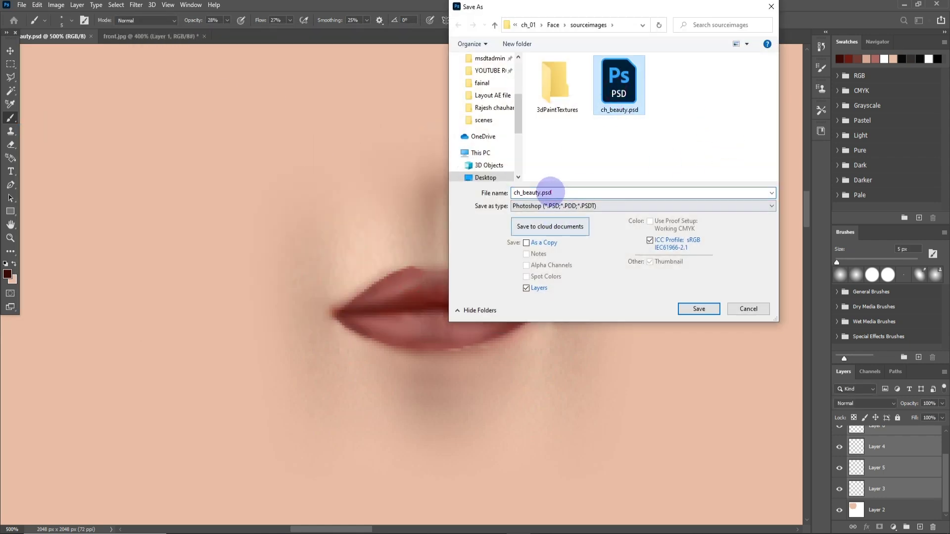
click(541, 193)
text(_0)
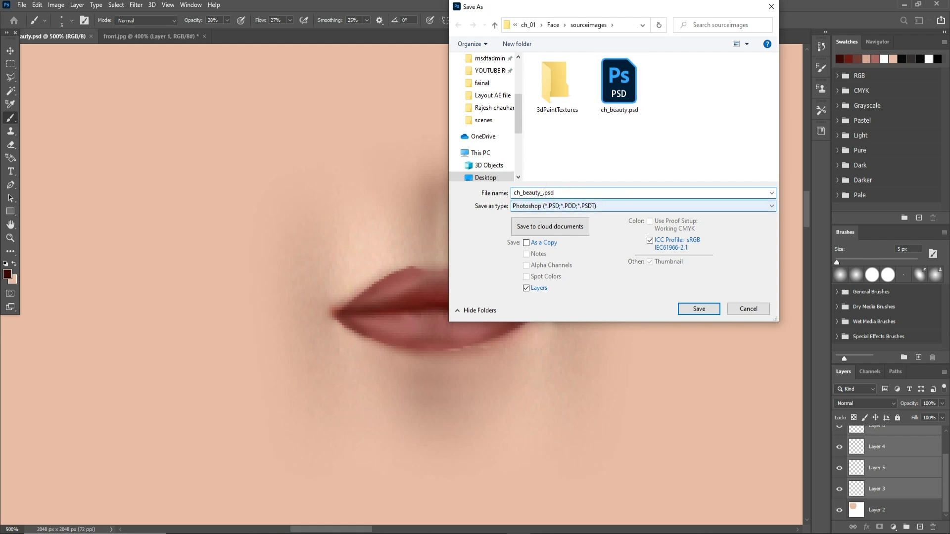
text(1)
key(Return)
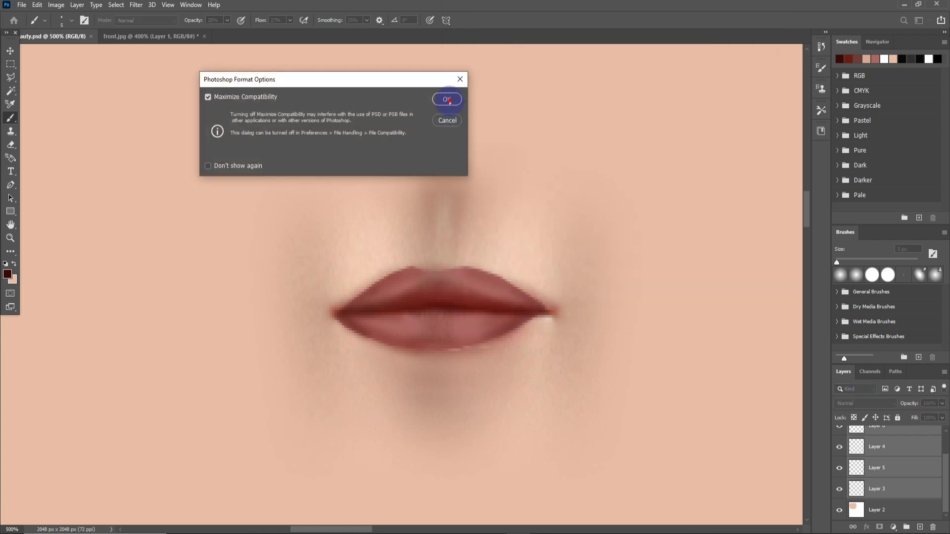
click(447, 99)
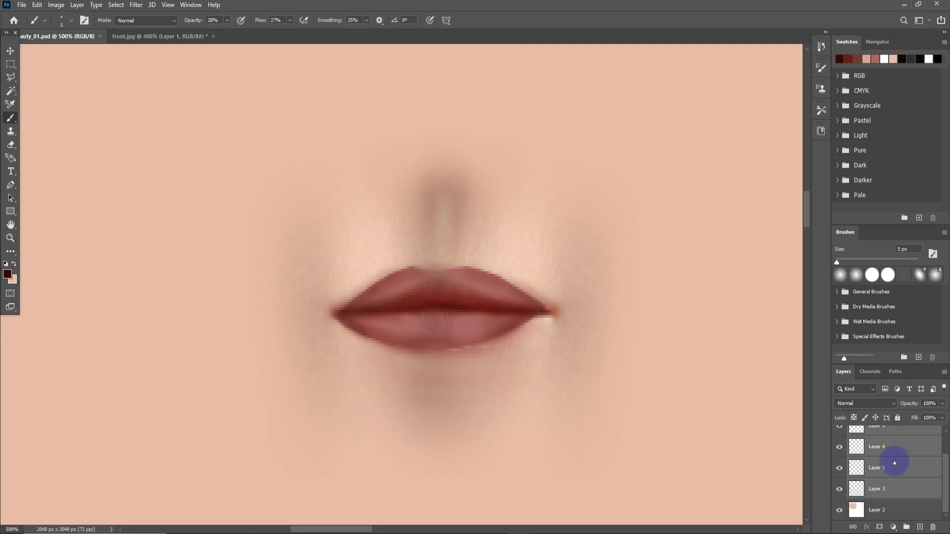
key(ctrl+e)
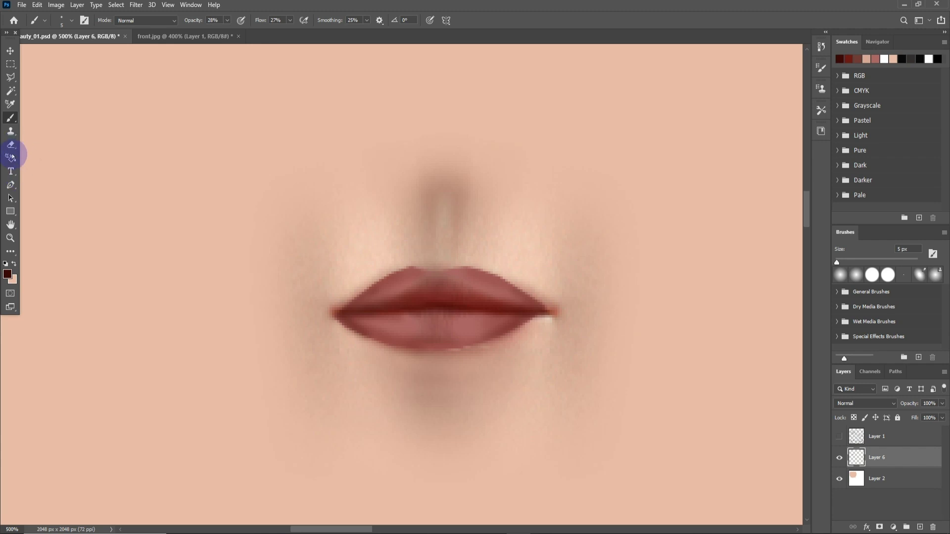
Step: Browse the brush, stamp and screen-mode flyouts, switching to full screen with menu bar
right_click(15, 120)
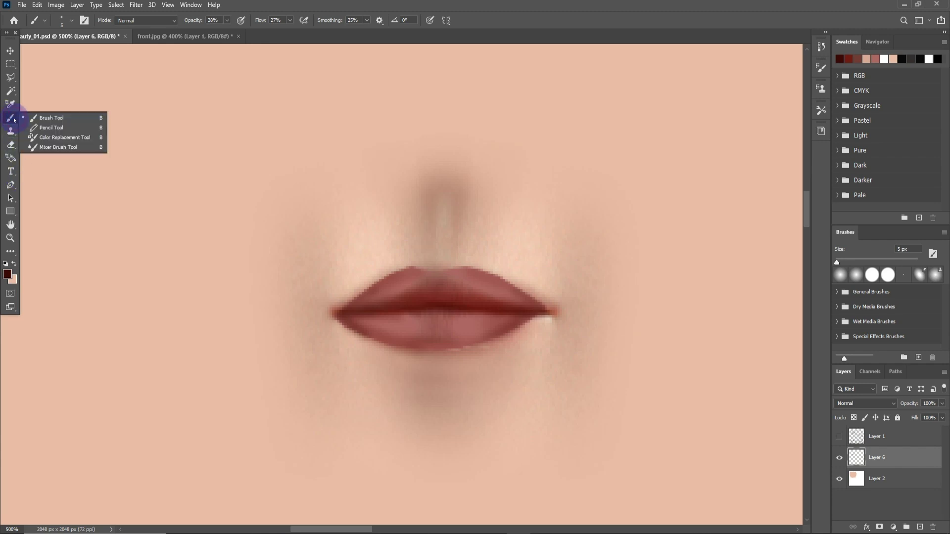
right_click(10, 131)
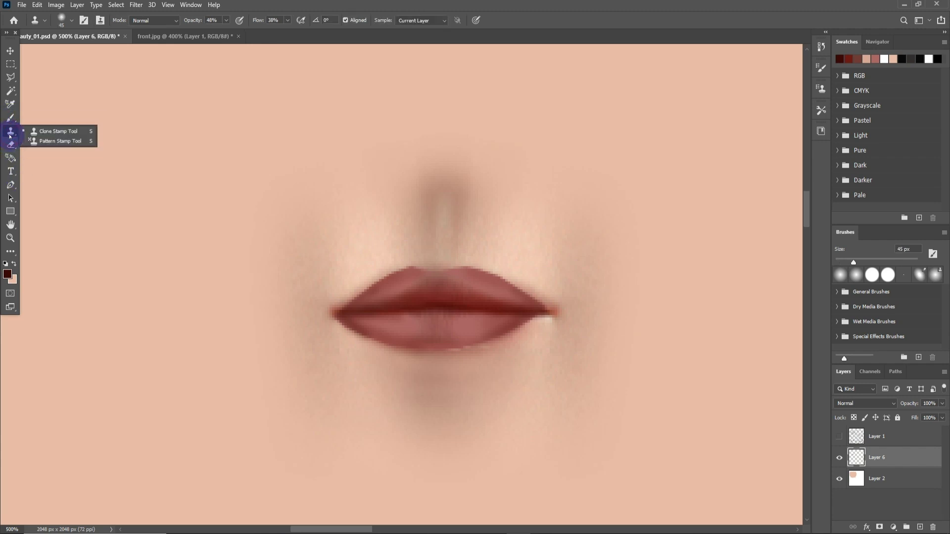
right_click(14, 310)
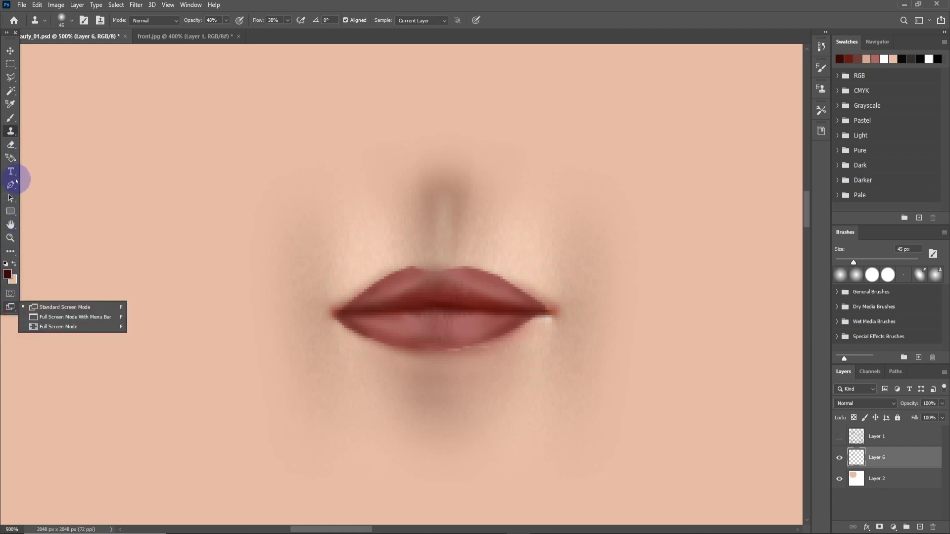
click(8, 33)
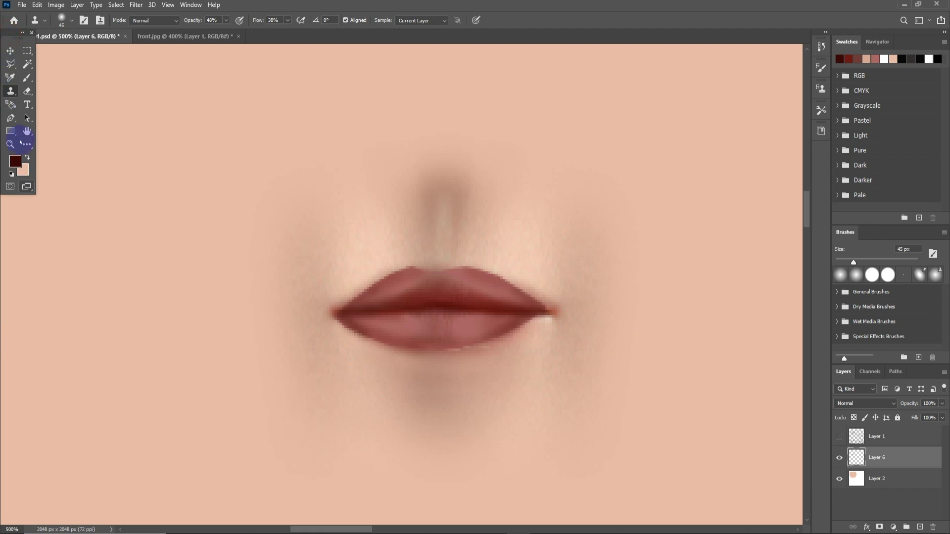
click(34, 193)
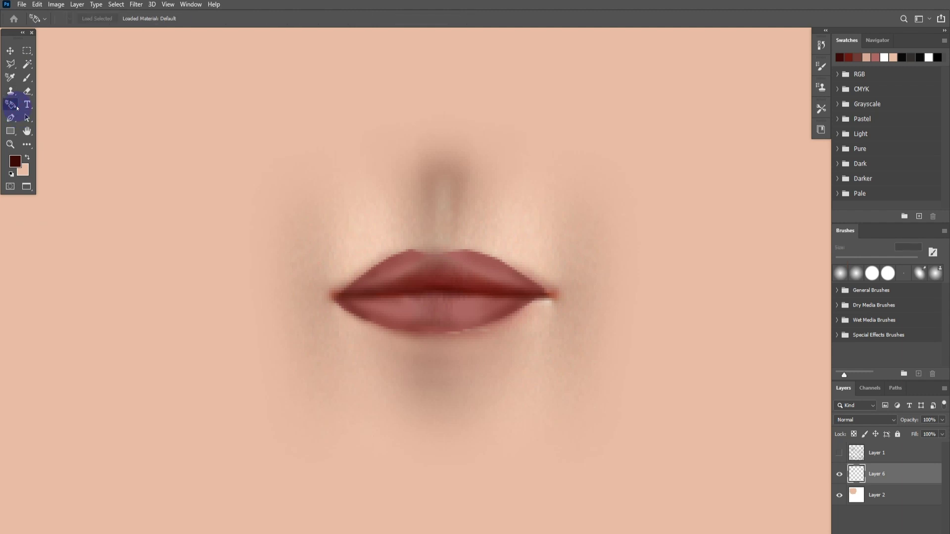
right_click(11, 91)
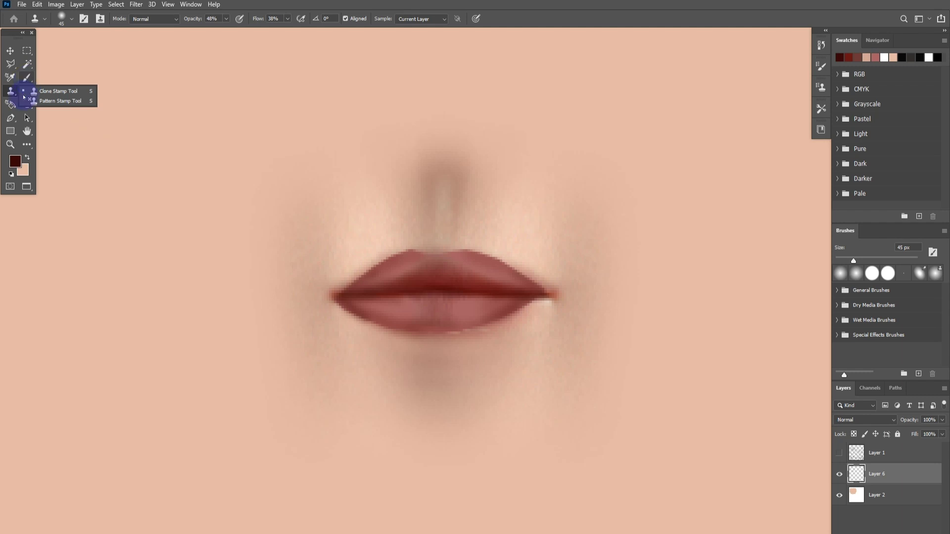
click(23, 32)
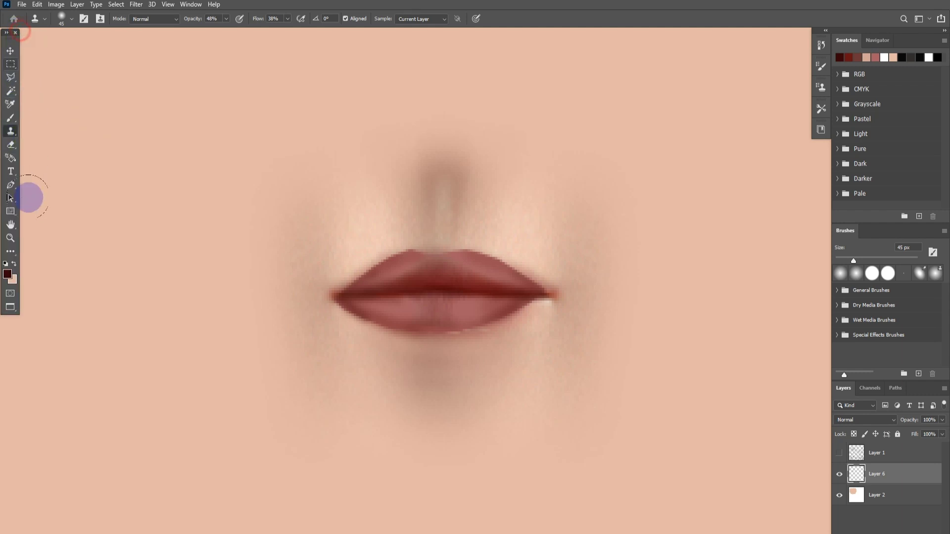
Step: Open the extra tools list and select the Burn tool
click(16, 96)
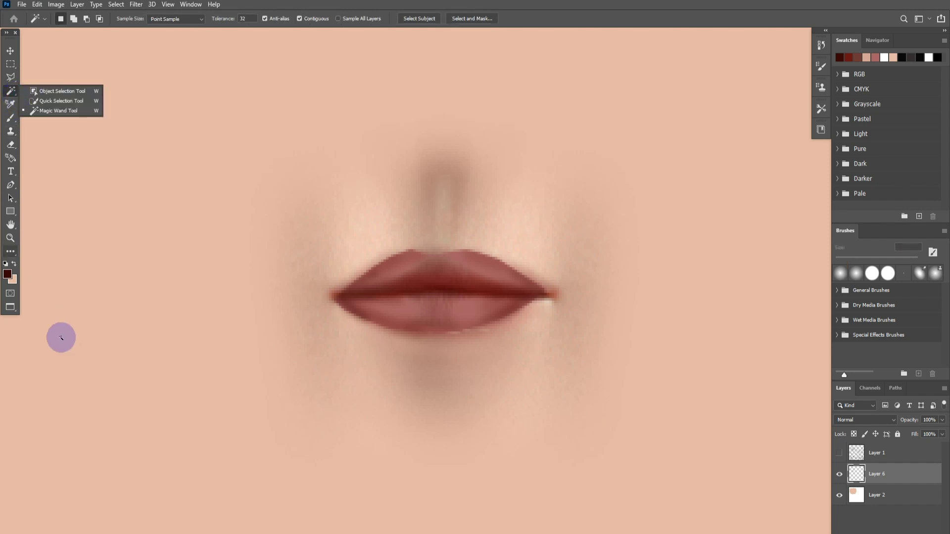
click(15, 313)
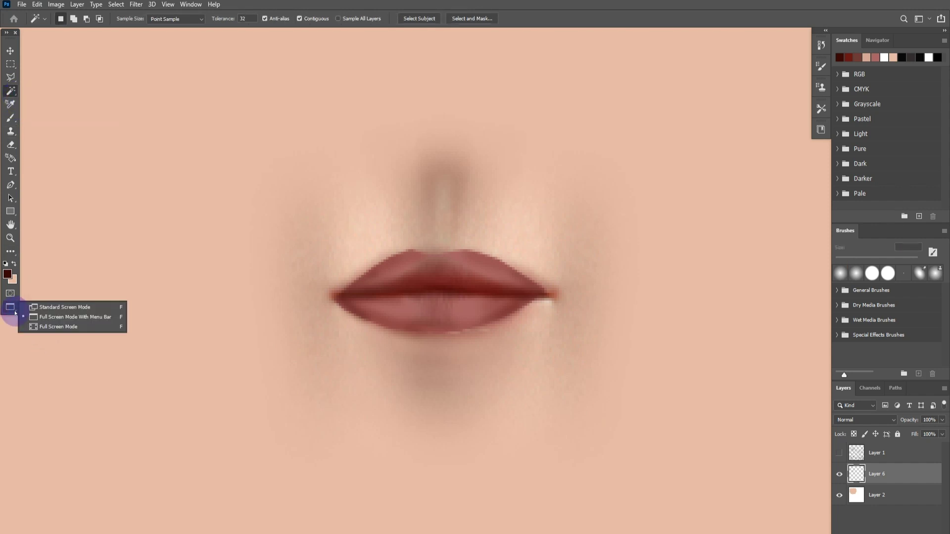
click(15, 257)
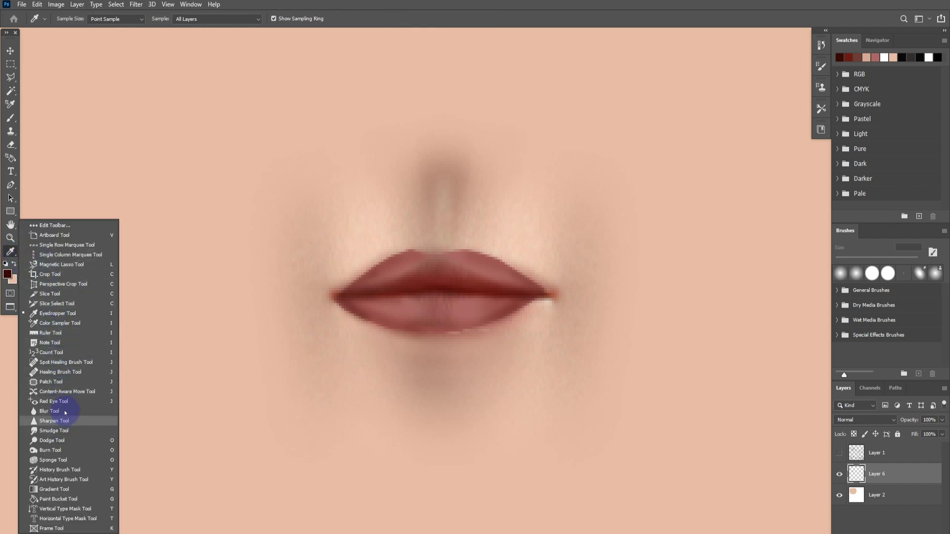
click(81, 449)
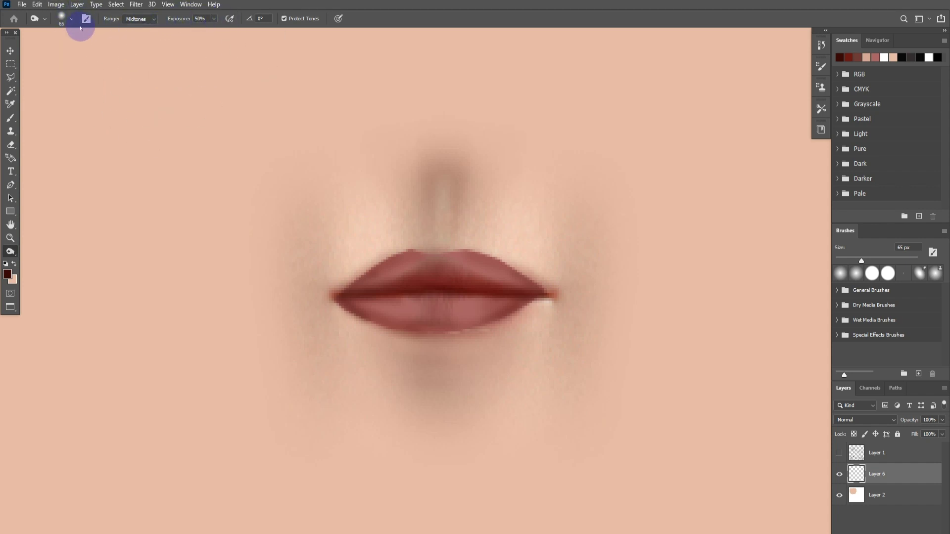
Step: Burn the left lip corner with a 7 px brush, then blur the upper lip edge
key(bracketleft)
key(bracketleft)
key(bracketleft)
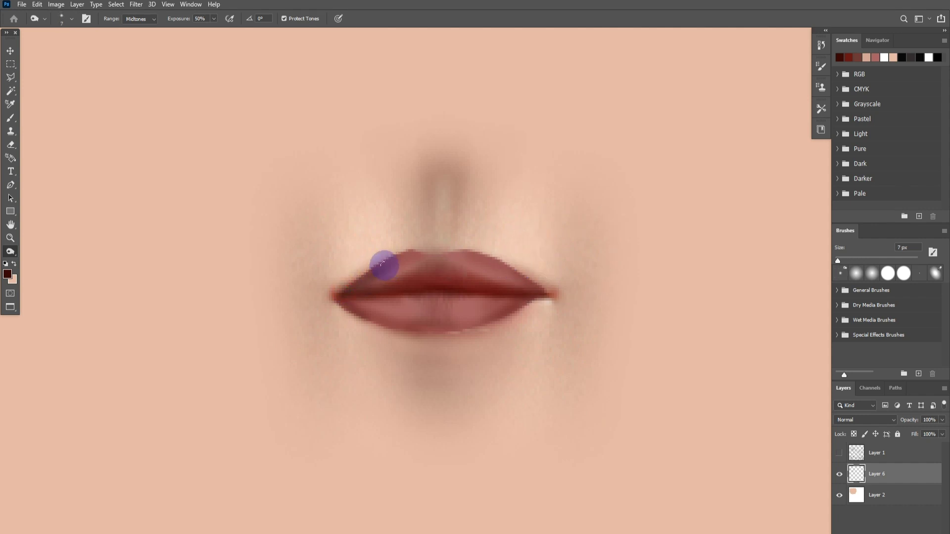
drag(355, 284, 354, 278)
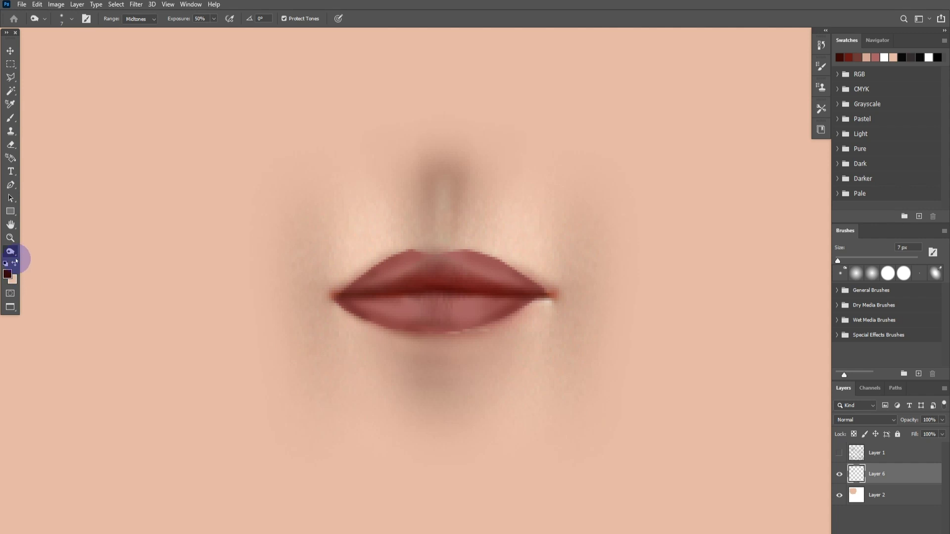
click(15, 256)
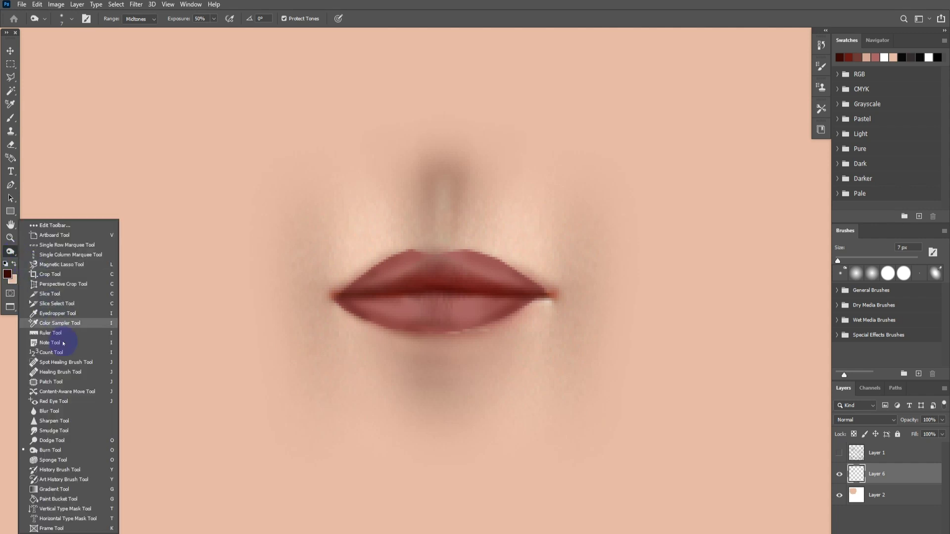
click(76, 413)
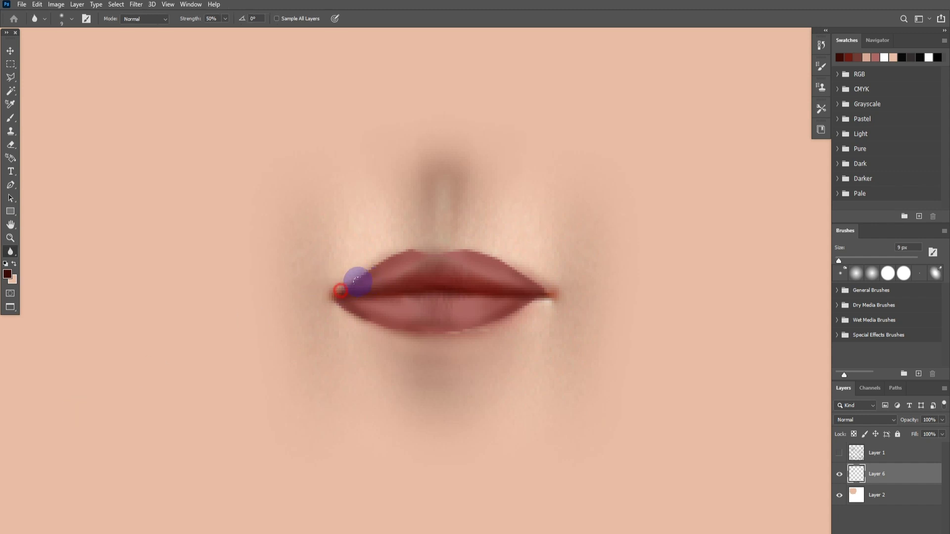
mouse_move(380, 260)
mouse_down()
mouse_move(416, 246)
mouse_move(553, 292)
mouse_move(478, 332)
mouse_move(435, 339)
mouse_move(339, 307)
mouse_move(462, 304)
mouse_move(457, 281)
mouse_move(475, 255)
mouse_up()
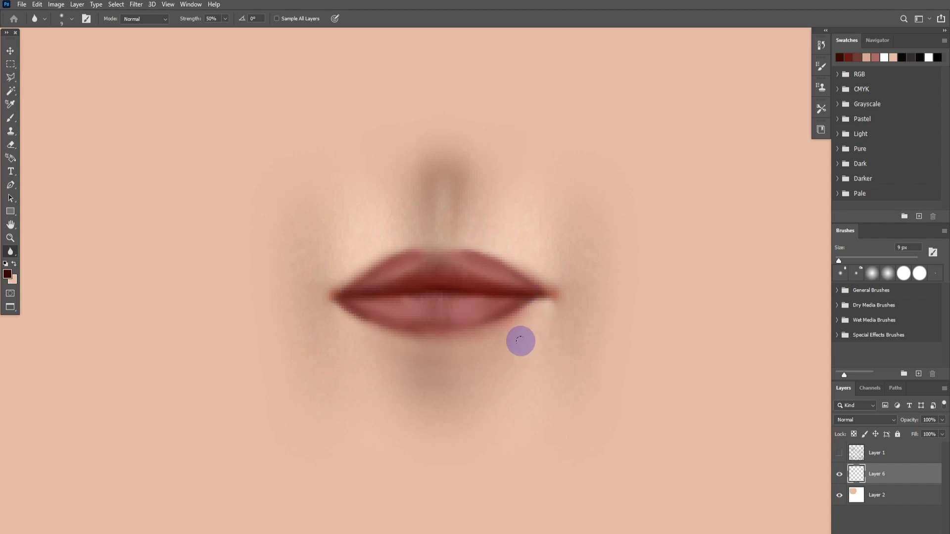
scroll(517, 336, down, 5)
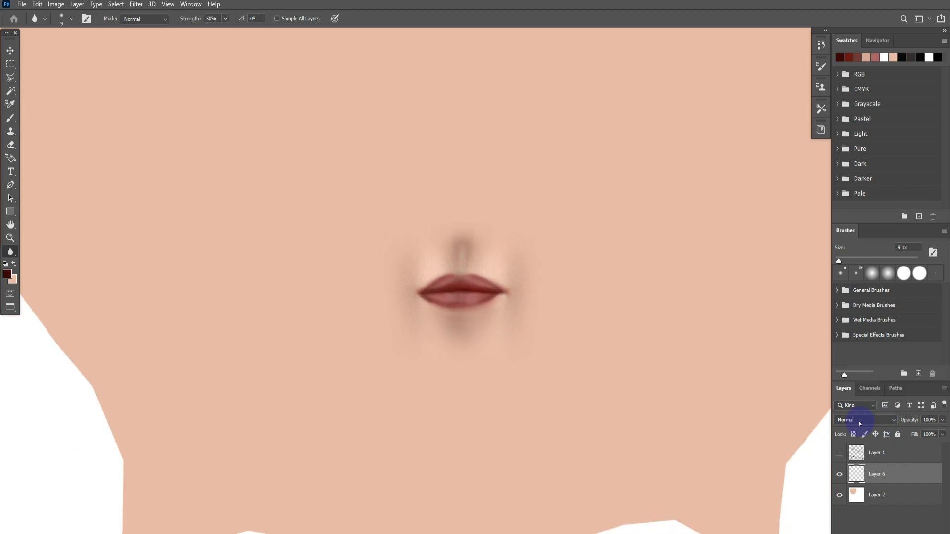
Step: Show Layer 1's UV wireframe, return to Standard Screen Mode, and switch to front.jpg
click(842, 463)
click(840, 456)
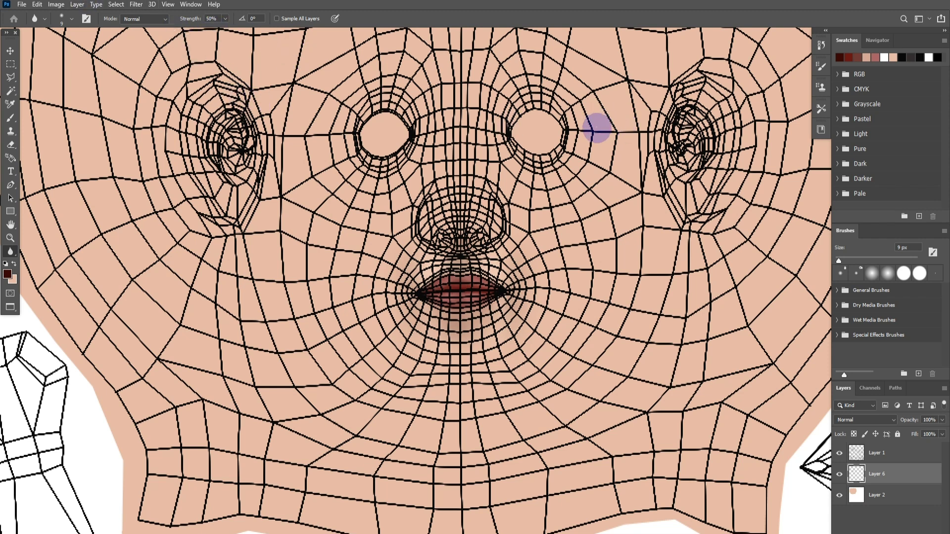
key(f)
key(f)
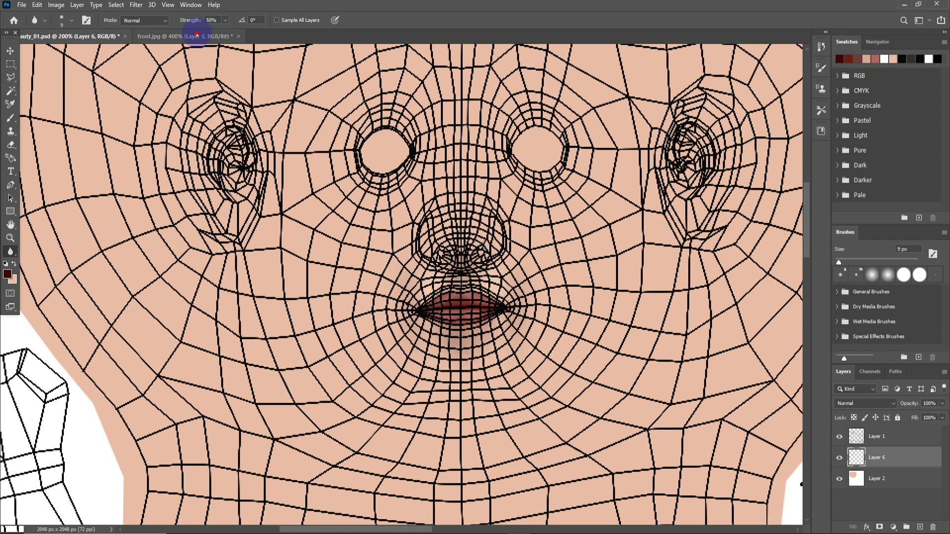
click(197, 35)
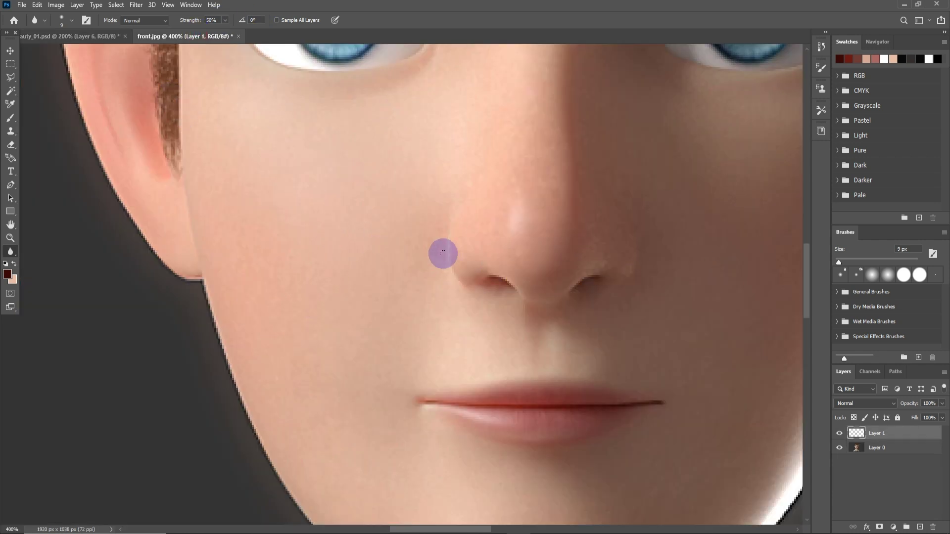
Step: Outline the left cheek and jaw from ear to nose bridge to chin with the Polygonal Lasso
scroll(441, 253, down, 3)
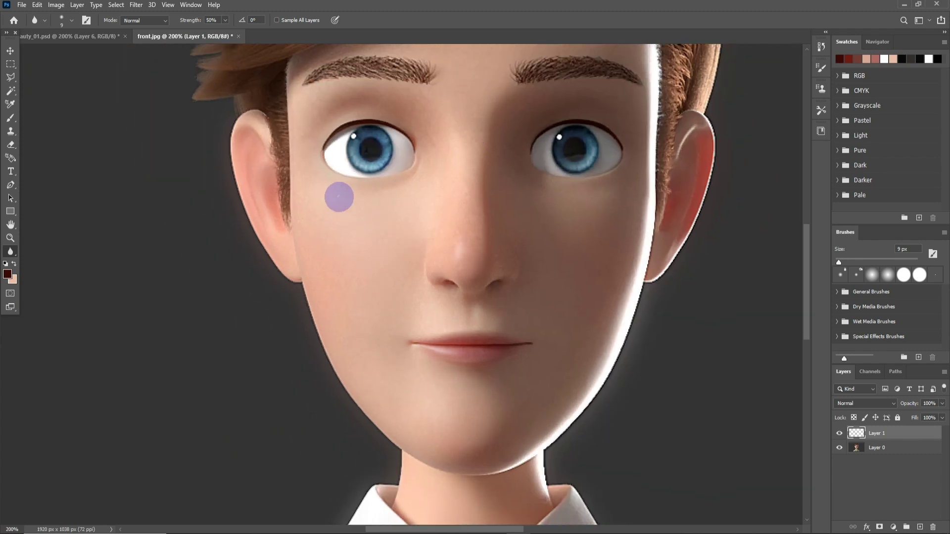
click(11, 66)
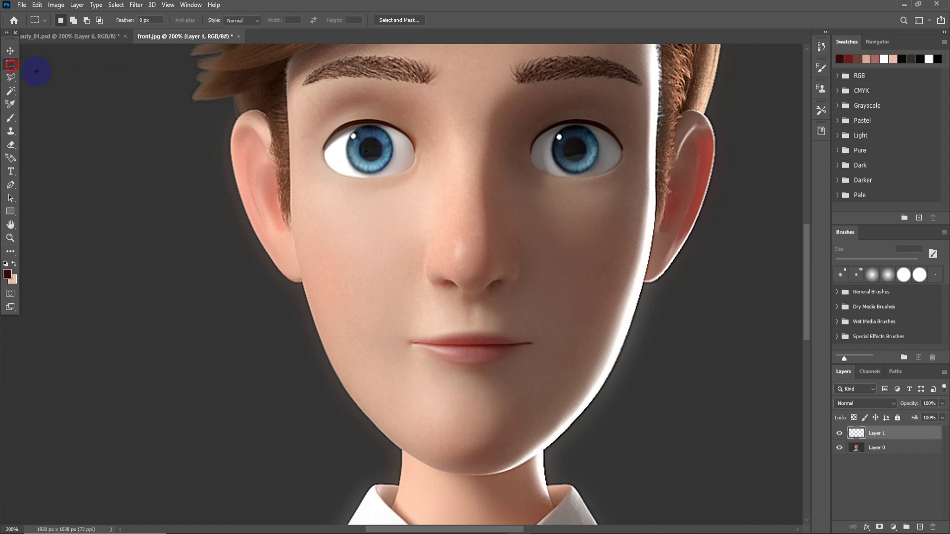
click(10, 77)
click(293, 202)
click(409, 189)
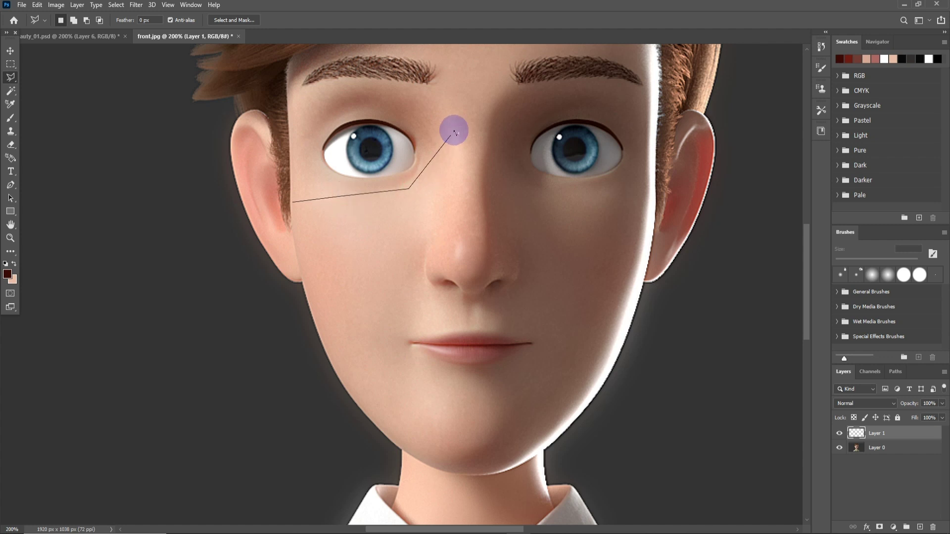
click(471, 105)
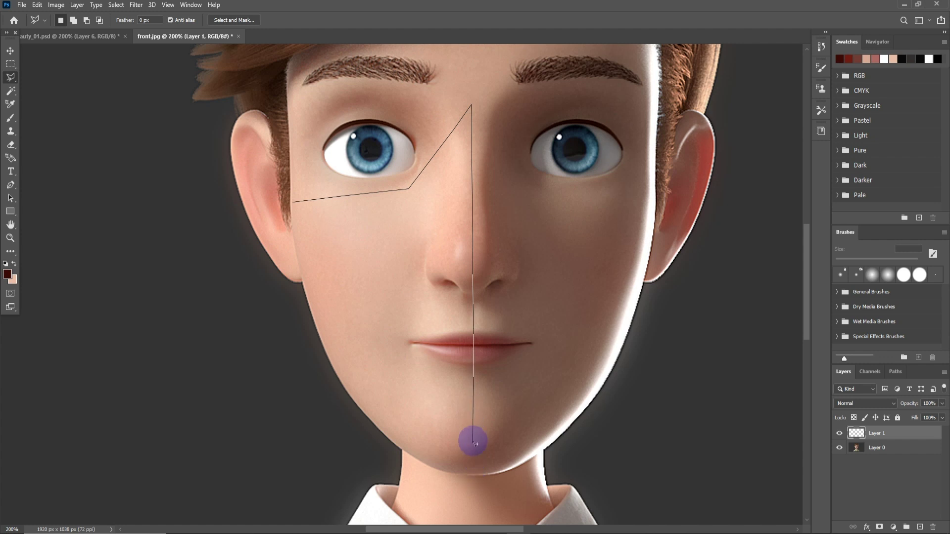
click(473, 427)
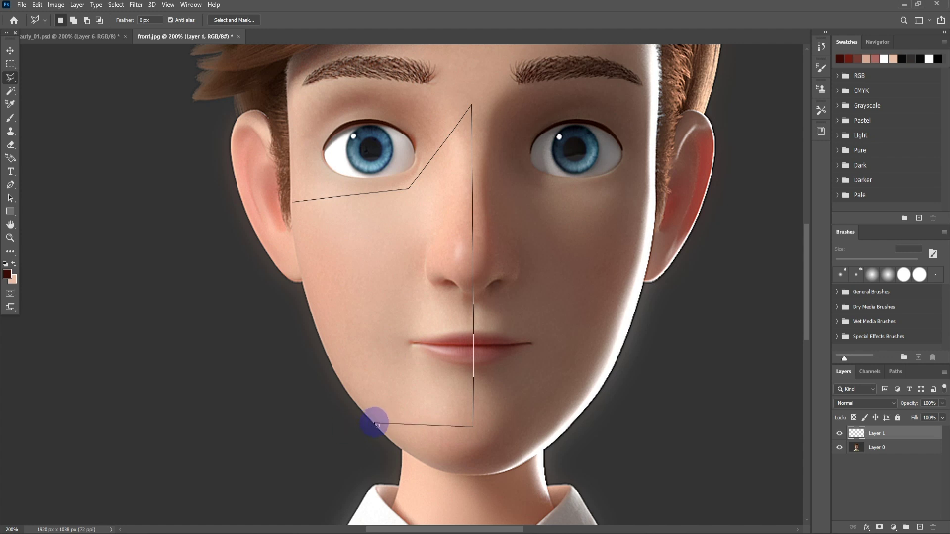
click(351, 396)
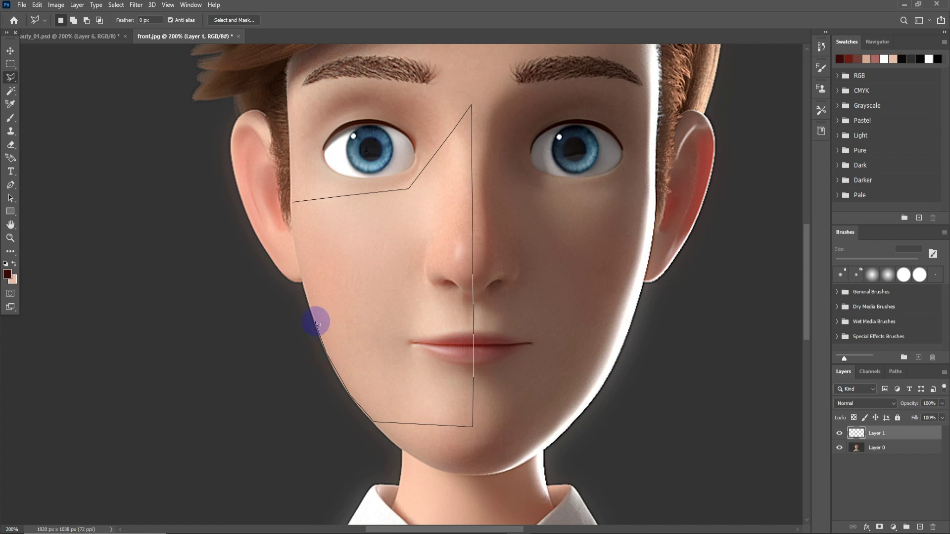
click(303, 280)
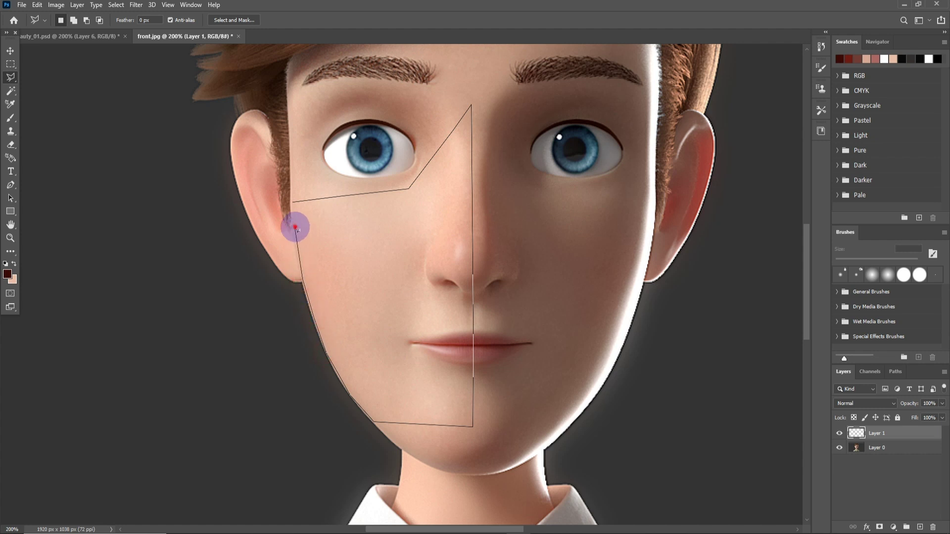
click(294, 203)
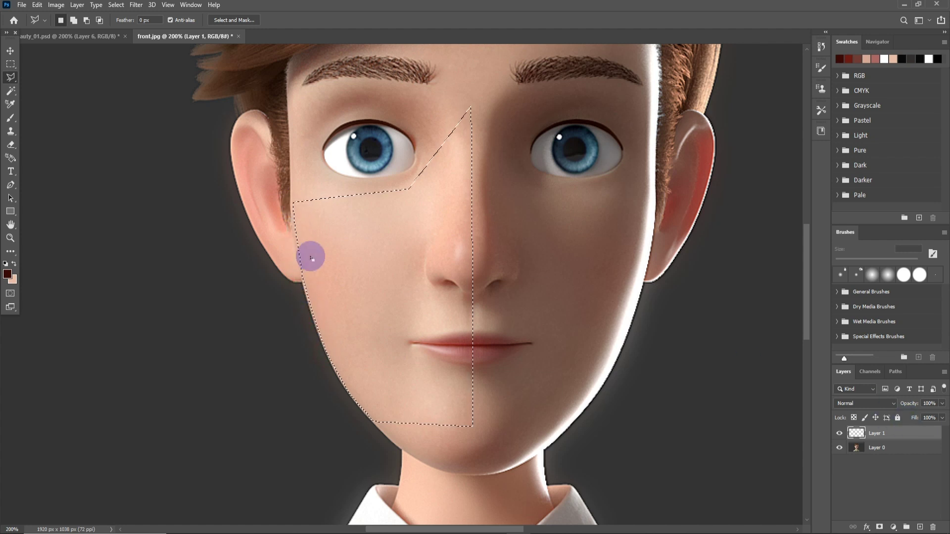
Step: Feather the cheek selection by 5 px and target Layer 0
right_click(361, 226)
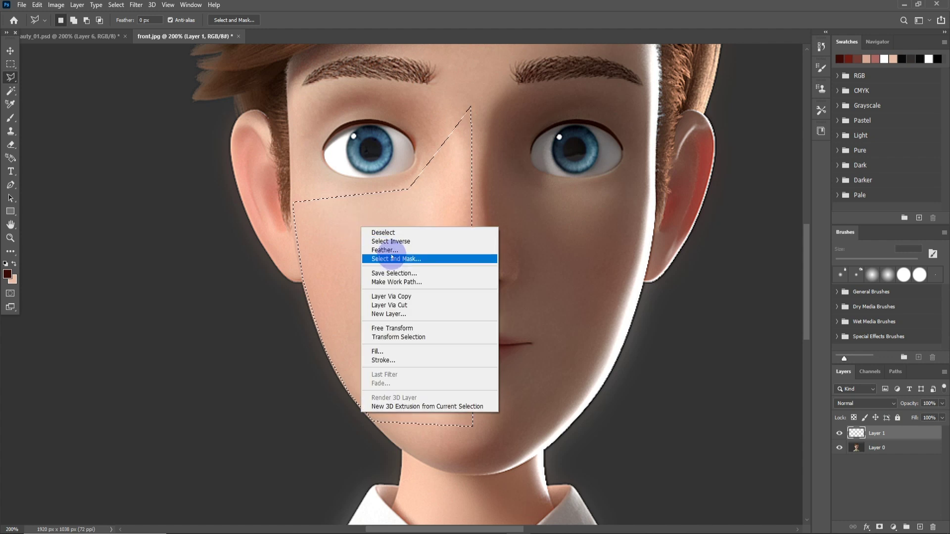
click(417, 253)
text(5)
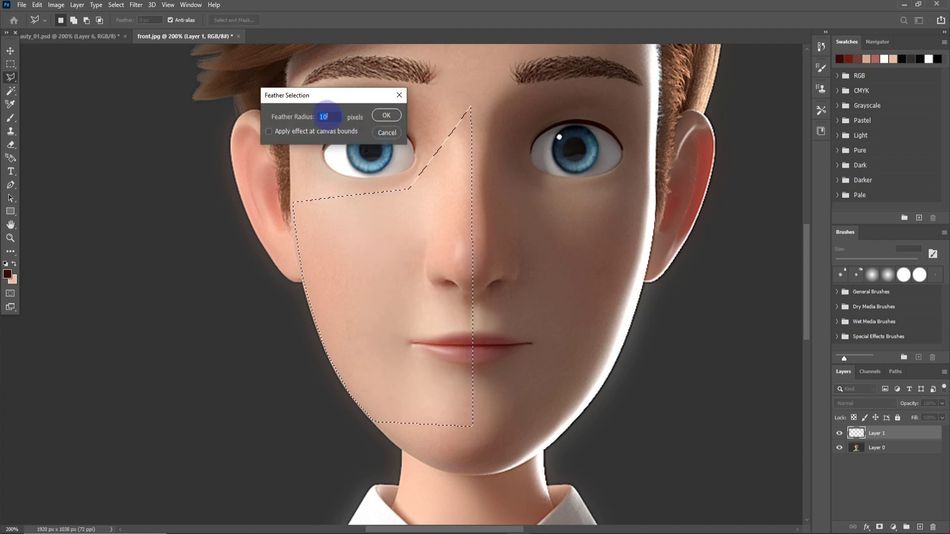
key(Return)
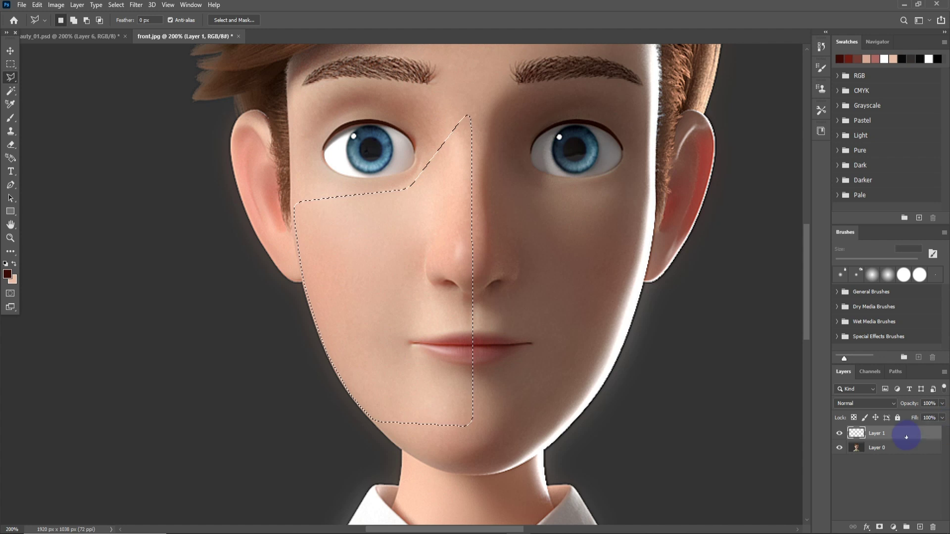
click(877, 448)
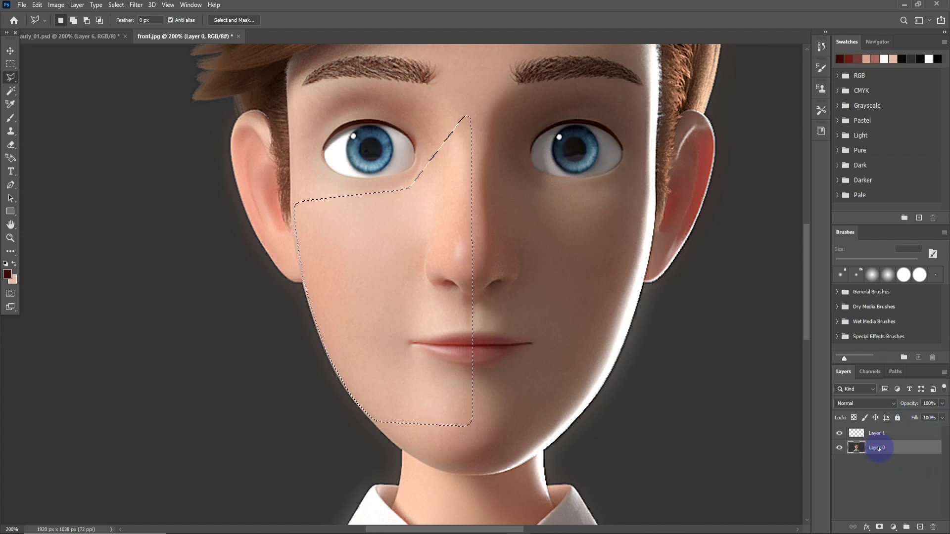
Step: Copy the cheek into the beauty_01.psd texture as Layer 7, position it, and set 57% opacity
key(ctrl+j)
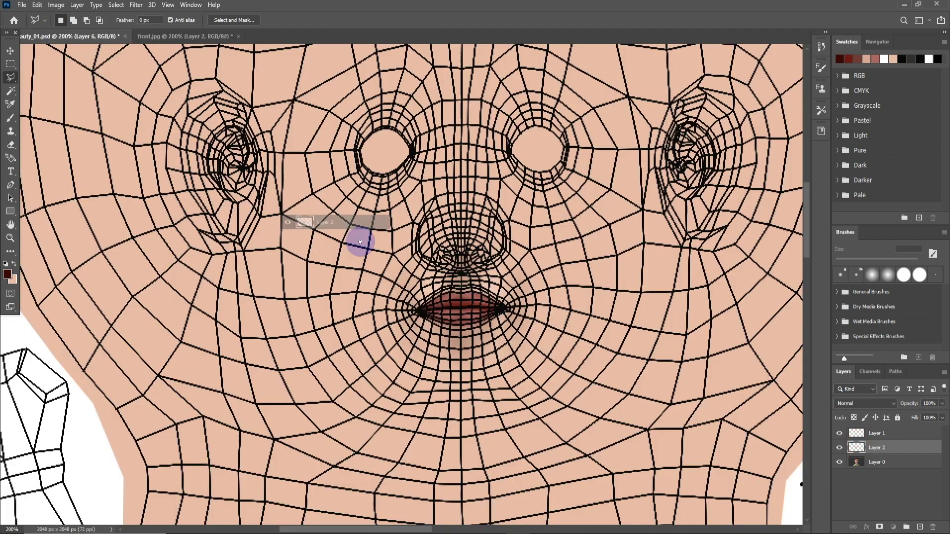
drag(857, 443, 361, 243)
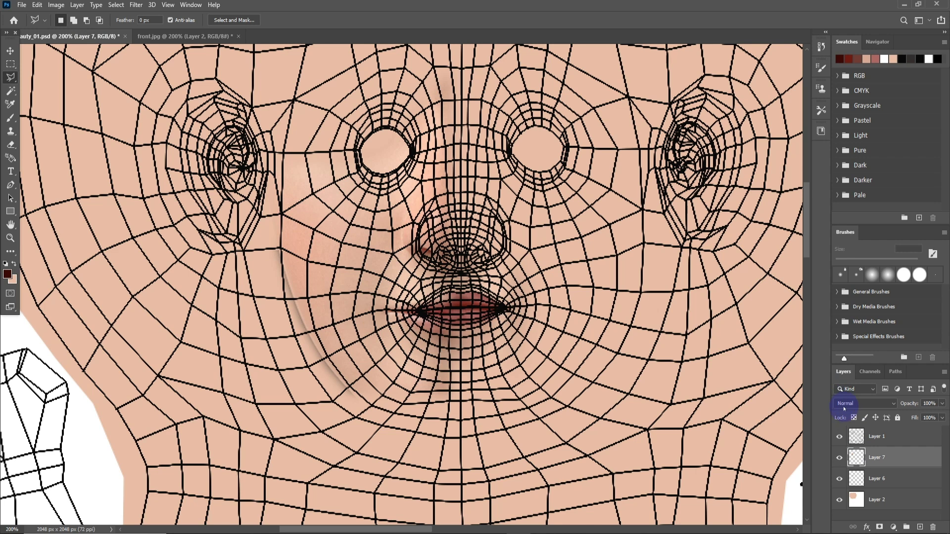
click(841, 436)
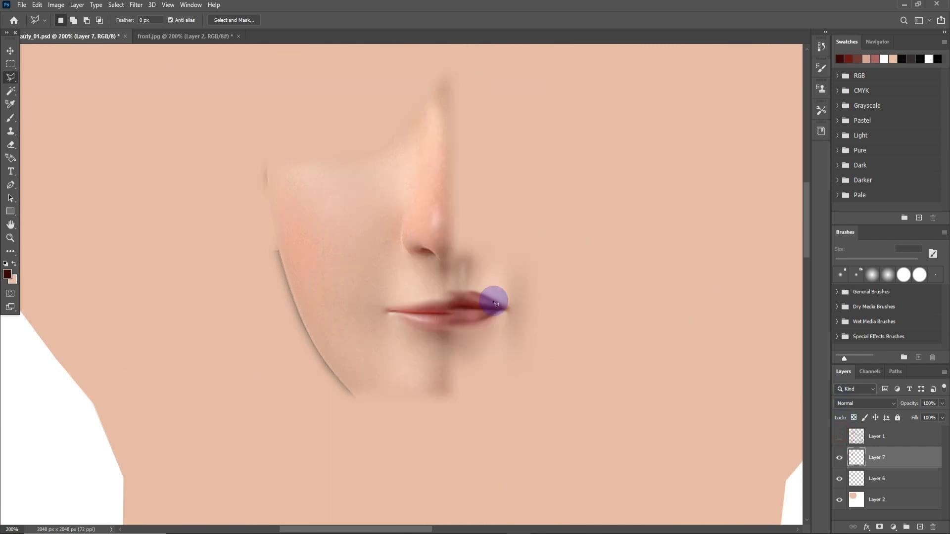
click(10, 50)
click(344, 271)
mouse_move(343, 271)
mouse_down()
mouse_move(310, 261)
mouse_move(354, 264)
mouse_up()
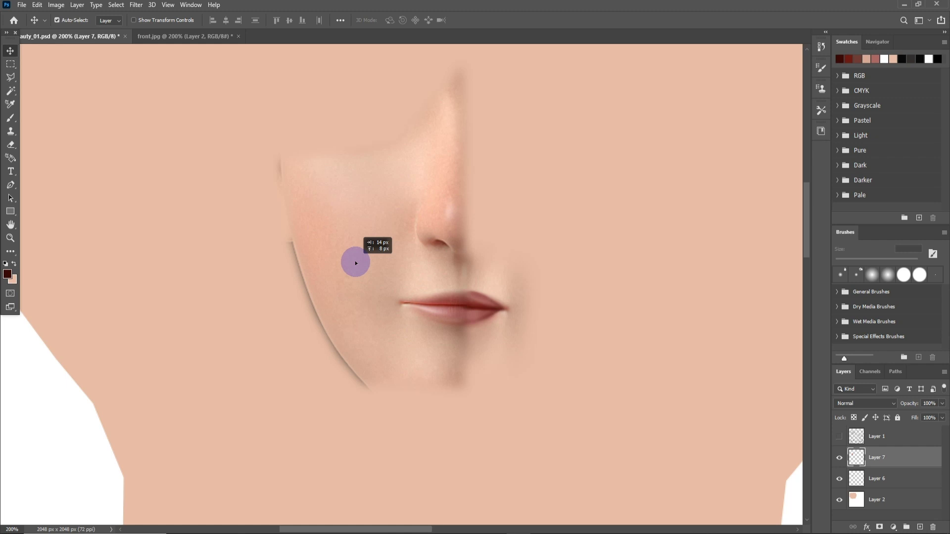
drag(355, 264, 355, 261)
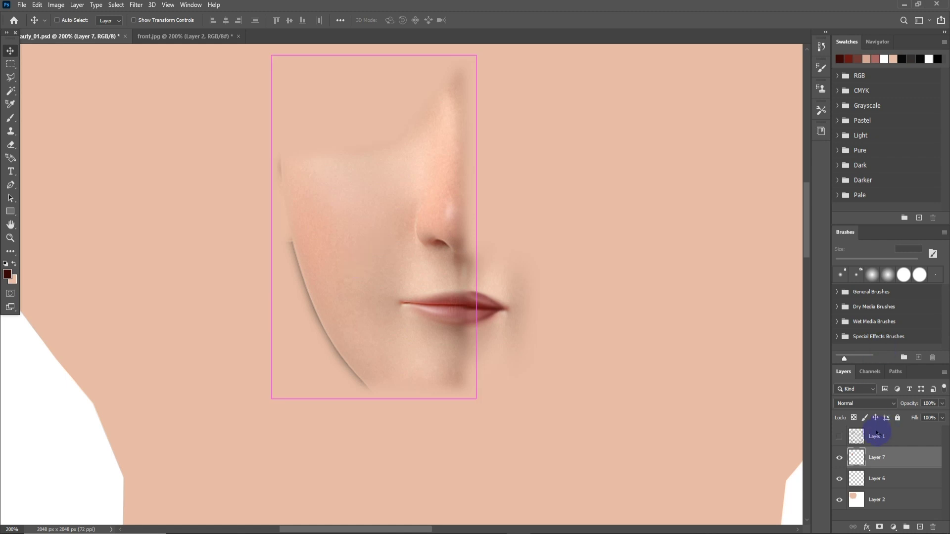
drag(908, 407, 893, 405)
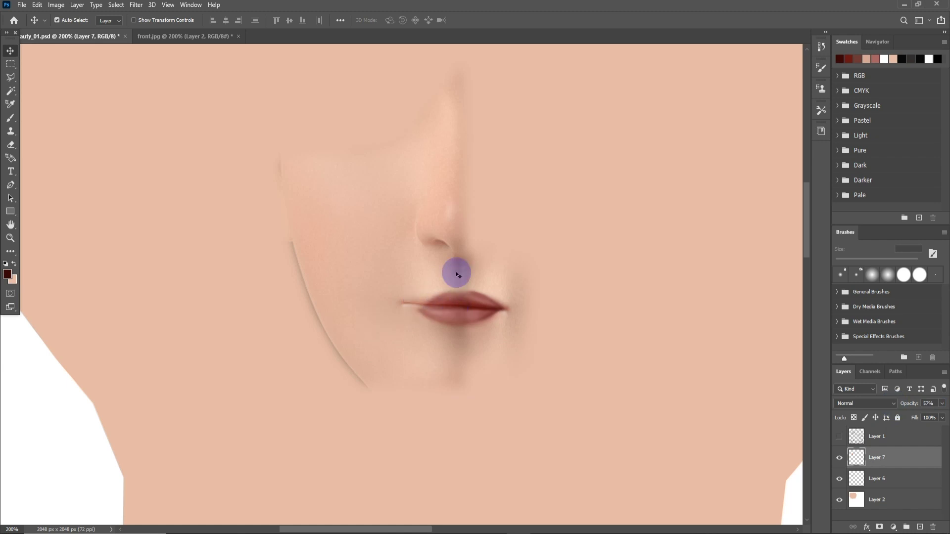
Step: Narrow the nose-and-lips layer from both sides, checking it against the UV wireframe
key(ctrl)
key(ctrl+t)
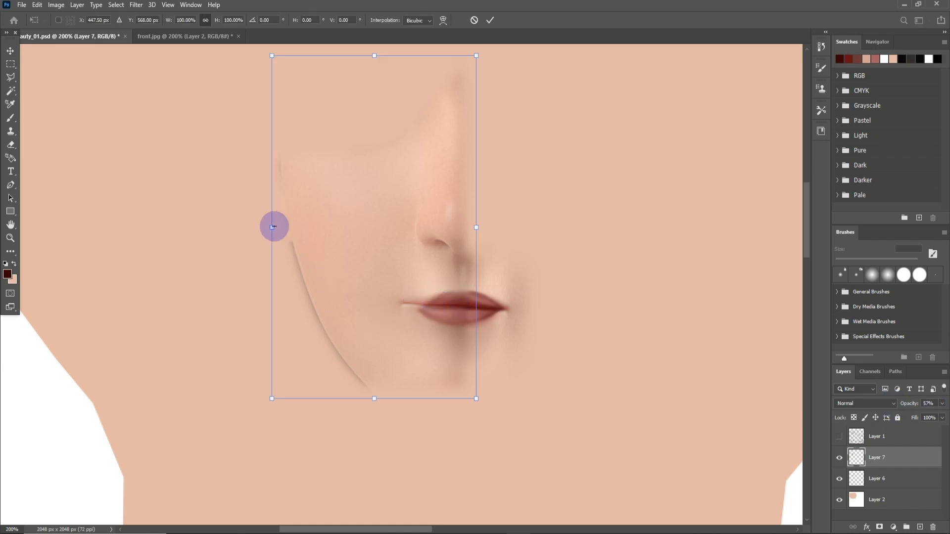
drag(273, 227, 291, 228)
drag(396, 313, 403, 316)
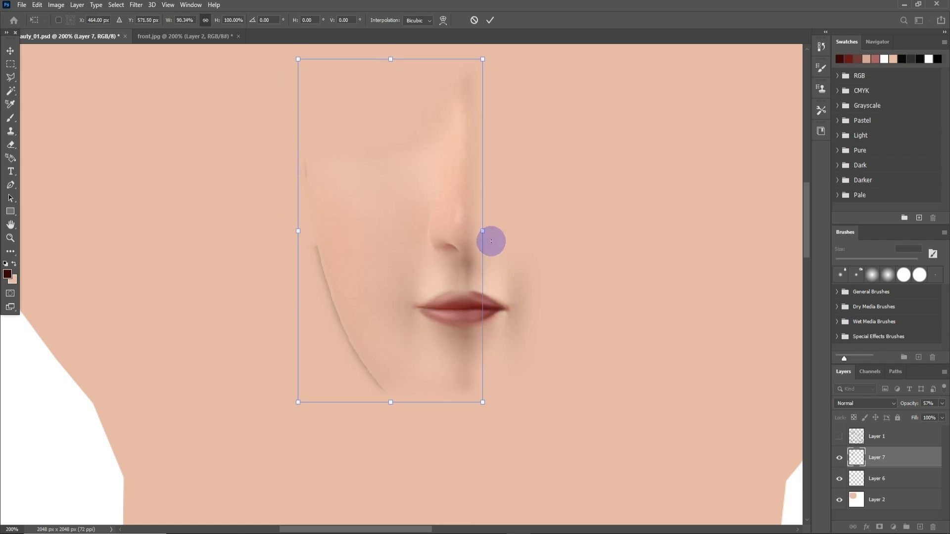
drag(482, 231, 479, 232)
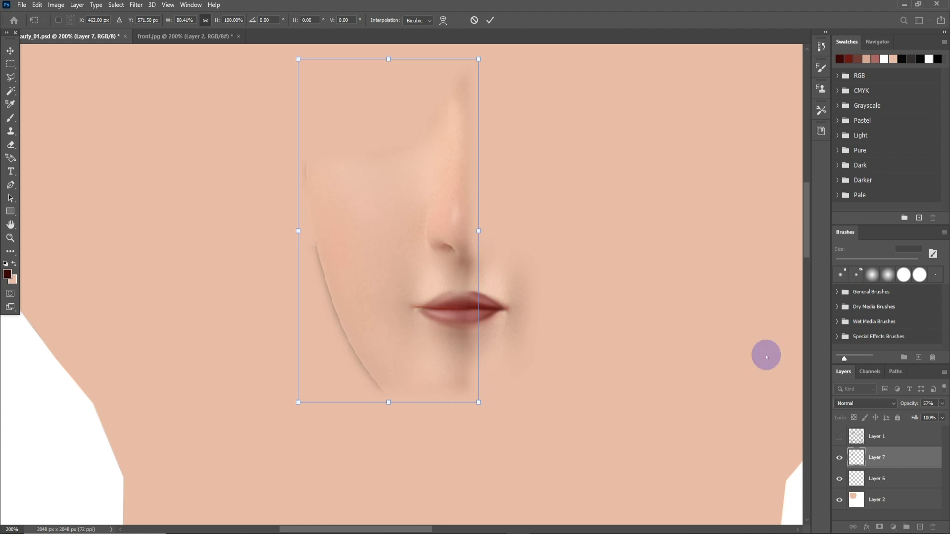
click(852, 433)
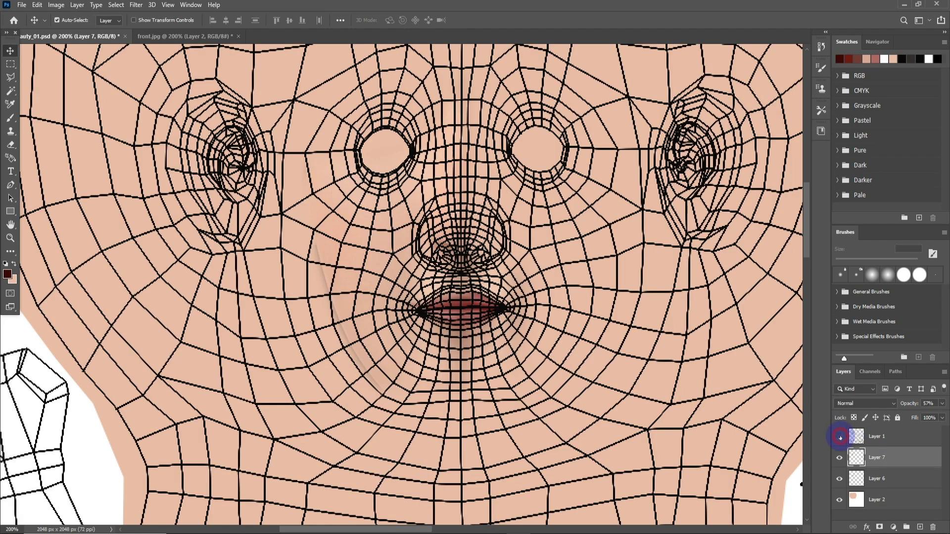
click(840, 436)
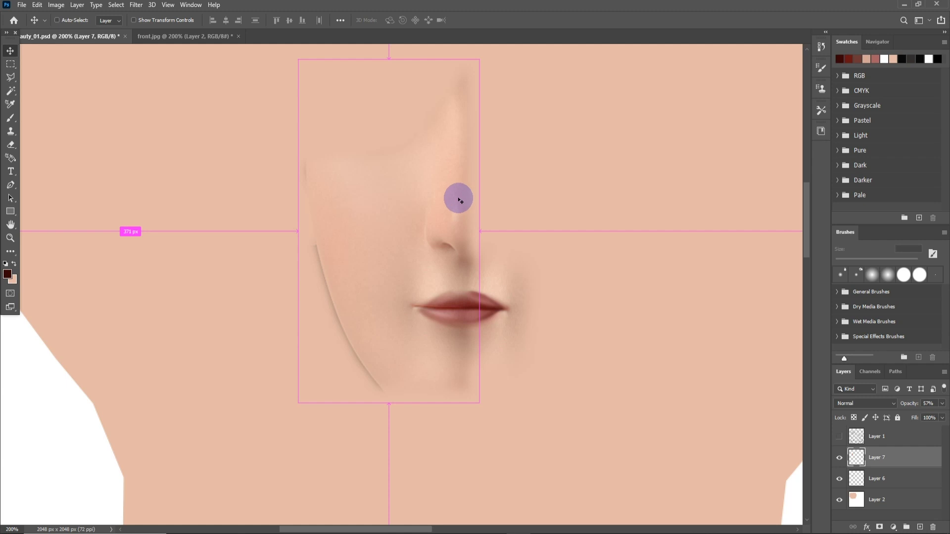
Step: Shorten the nose-and-lips layer from the top, nudge it up, commit, and save the texture
key(ctrl+t)
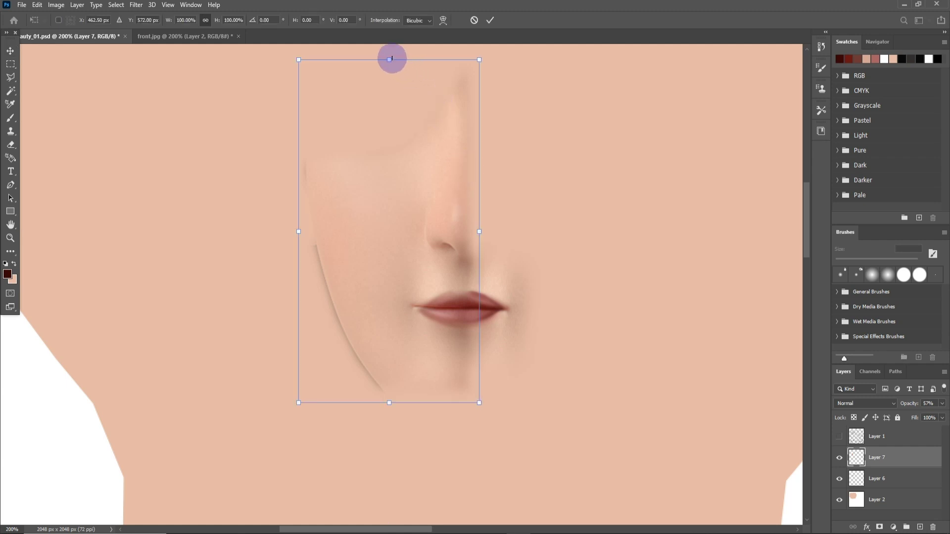
drag(393, 59, 389, 79)
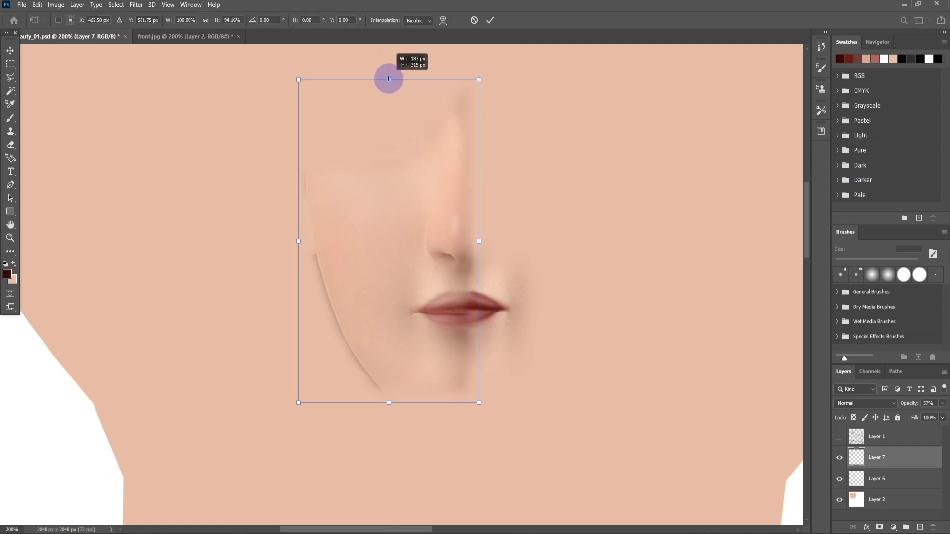
drag(450, 333, 448, 329)
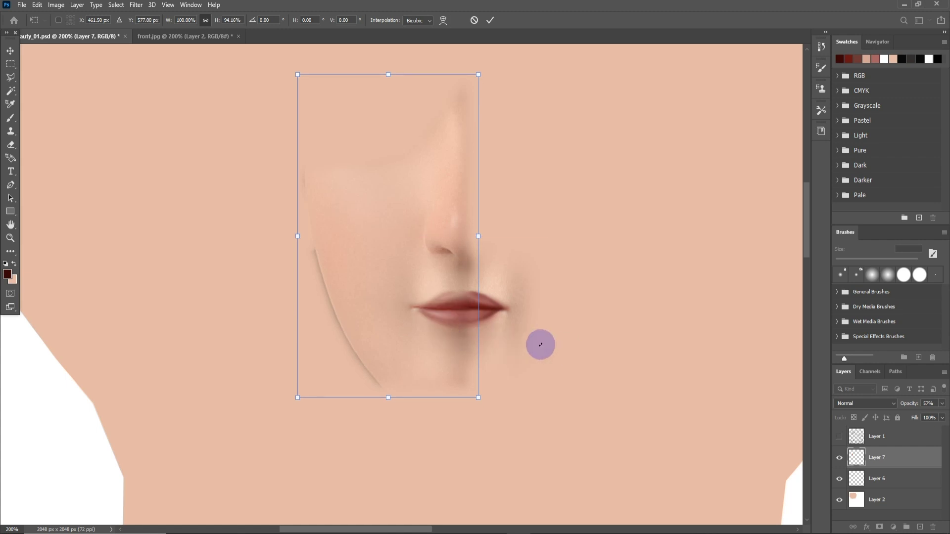
key(Return)
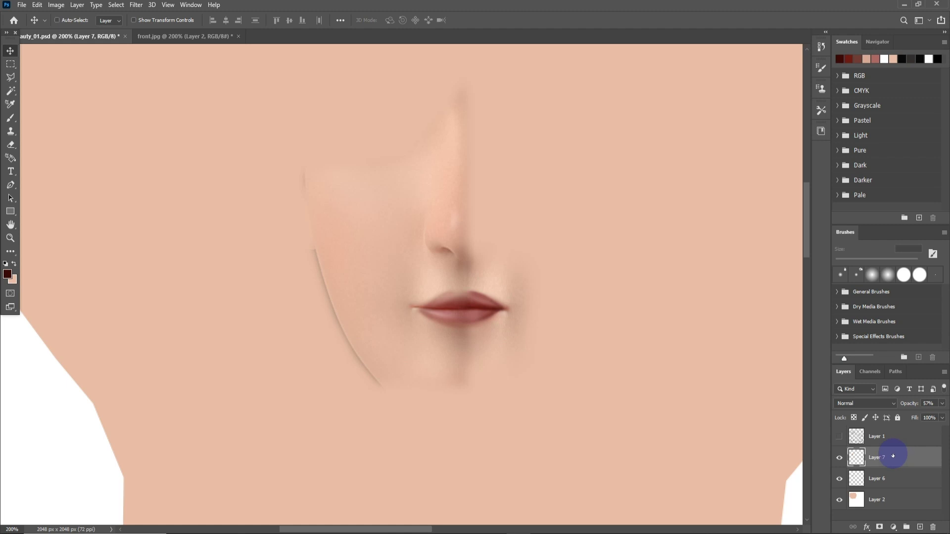
key(ctrl+s)
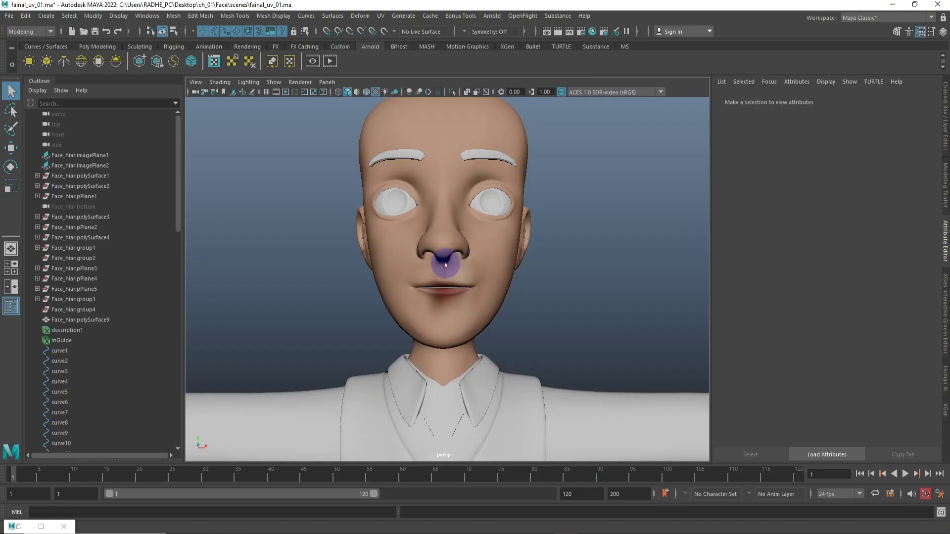
click(455, 262)
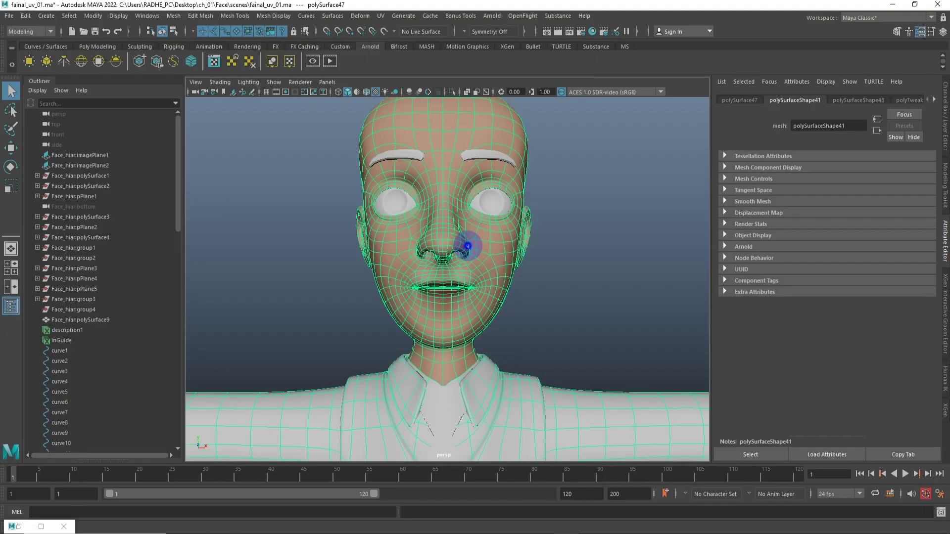
Step: Connect ch_beauty_01.psd as a File texture to the head material's Color attribute
right_click(467, 246)
click(475, 496)
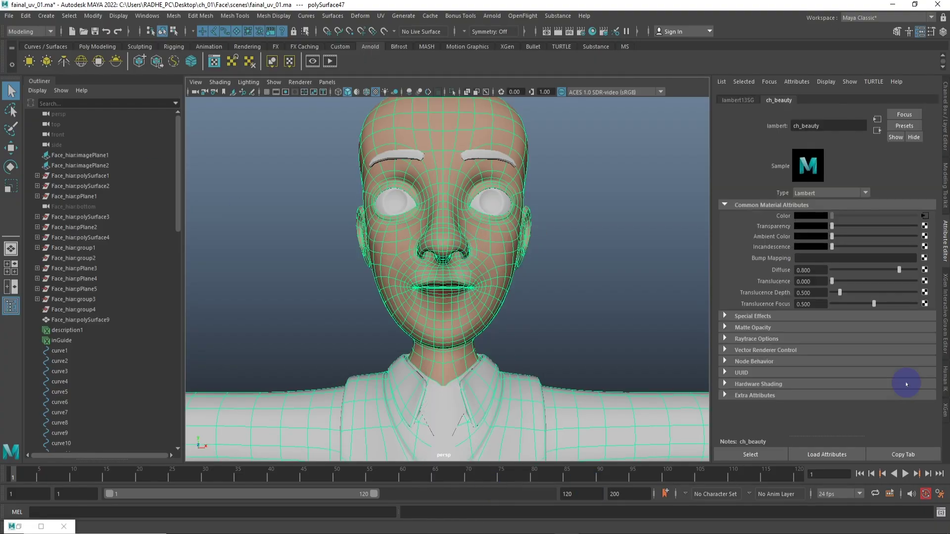
click(926, 216)
click(919, 241)
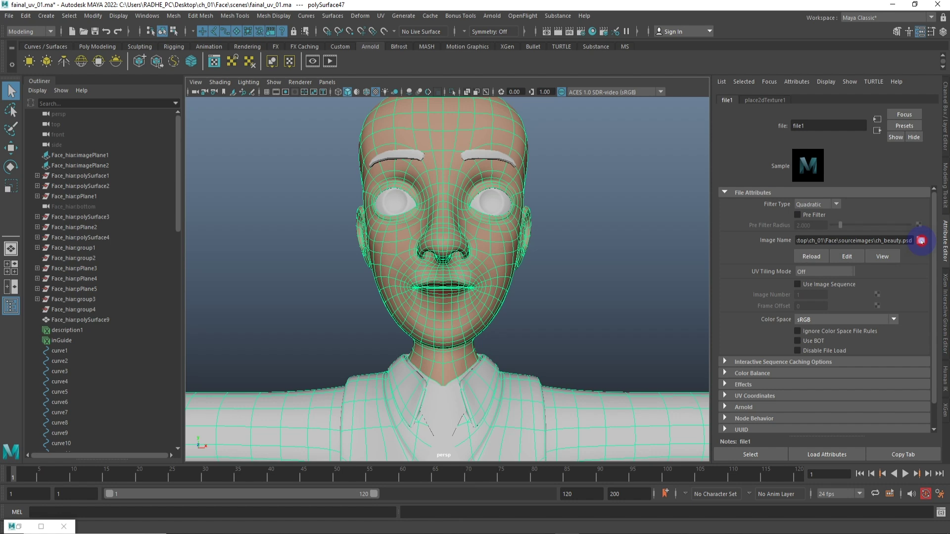
click(489, 147)
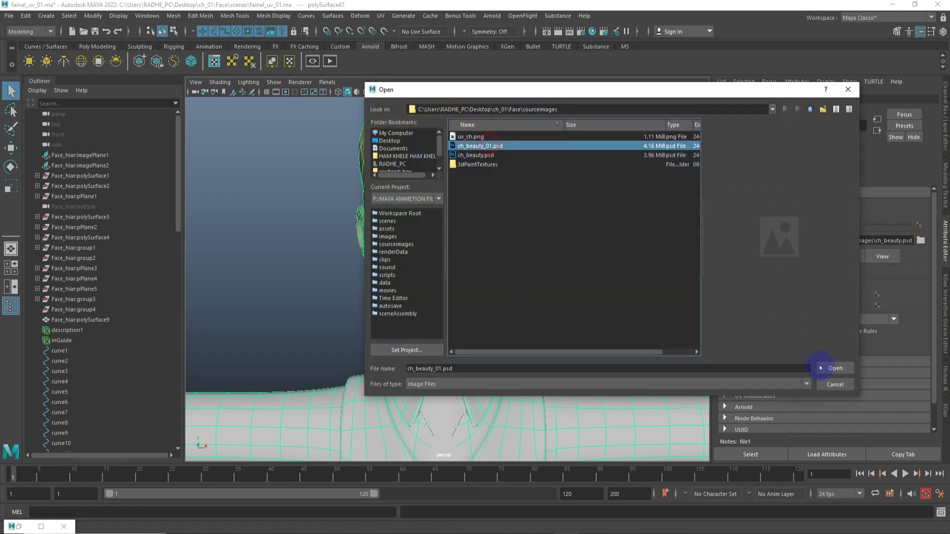
click(830, 367)
click(605, 259)
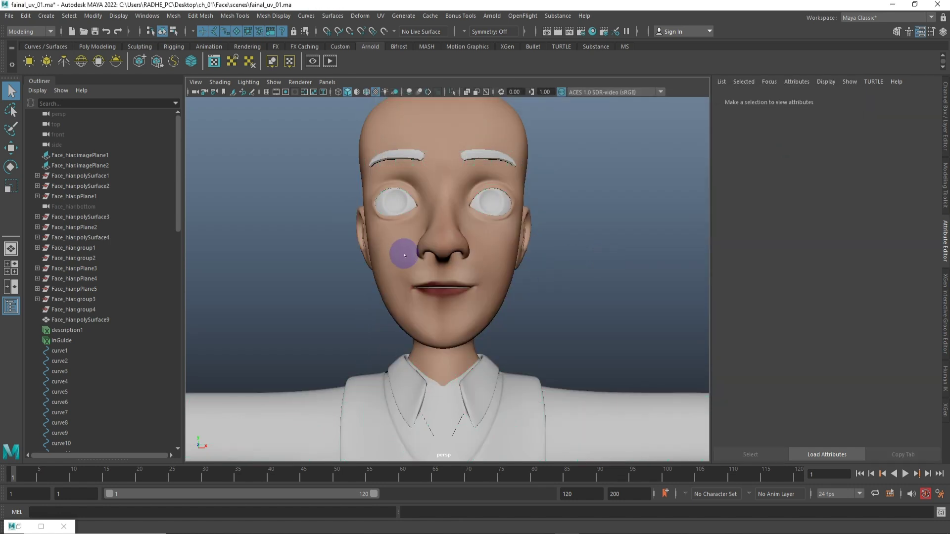
Step: Orbit and zoom around the head to inspect the textured lips, nose and eyes
mouse_move(538, 292)
mouse_down()
mouse_move(404, 266)
mouse_move(463, 276)
mouse_move(548, 272)
mouse_move(444, 267)
mouse_move(509, 298)
mouse_move(488, 308)
mouse_move(396, 240)
mouse_up()
mouse_move(497, 195)
mouse_down()
mouse_move(479, 193)
mouse_move(593, 211)
mouse_move(569, 272)
mouse_move(466, 208)
mouse_move(403, 271)
mouse_move(560, 272)
mouse_move(426, 252)
mouse_move(524, 289)
mouse_move(469, 216)
mouse_move(406, 246)
mouse_move(399, 203)
mouse_move(463, 259)
mouse_move(361, 244)
mouse_move(346, 268)
mouse_move(439, 194)
mouse_move(466, 280)
mouse_up()
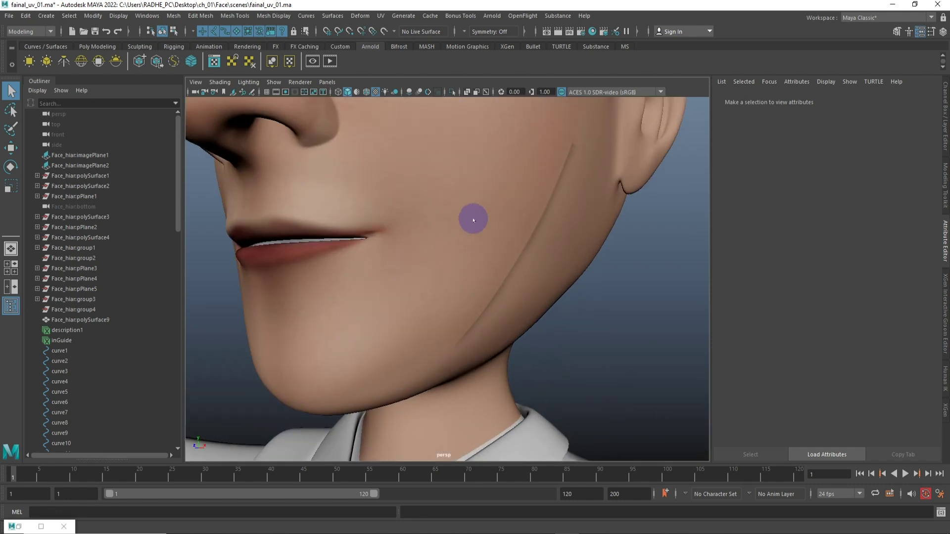
drag(473, 218, 573, 239)
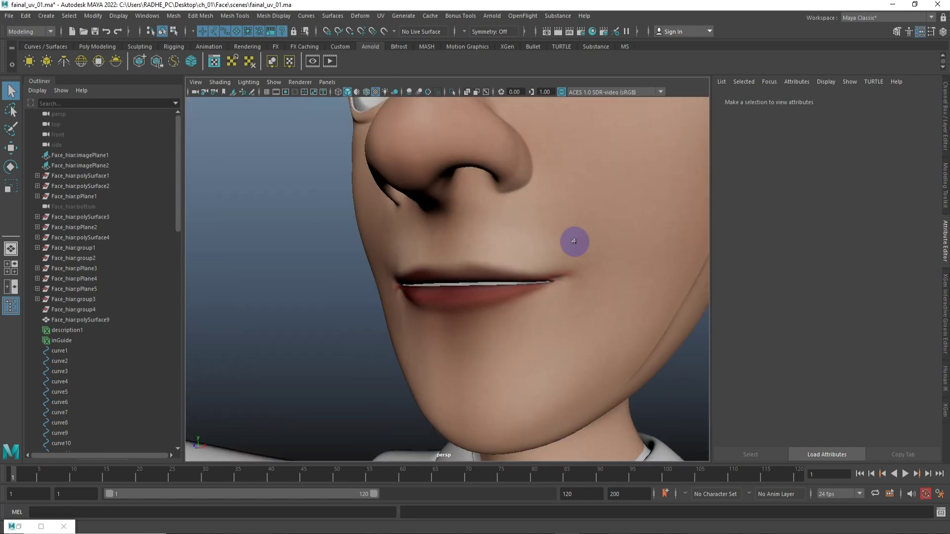
mouse_move(626, 257)
mouse_down()
mouse_move(494, 233)
mouse_move(492, 269)
mouse_move(459, 206)
mouse_move(476, 231)
mouse_move(321, 255)
mouse_up()
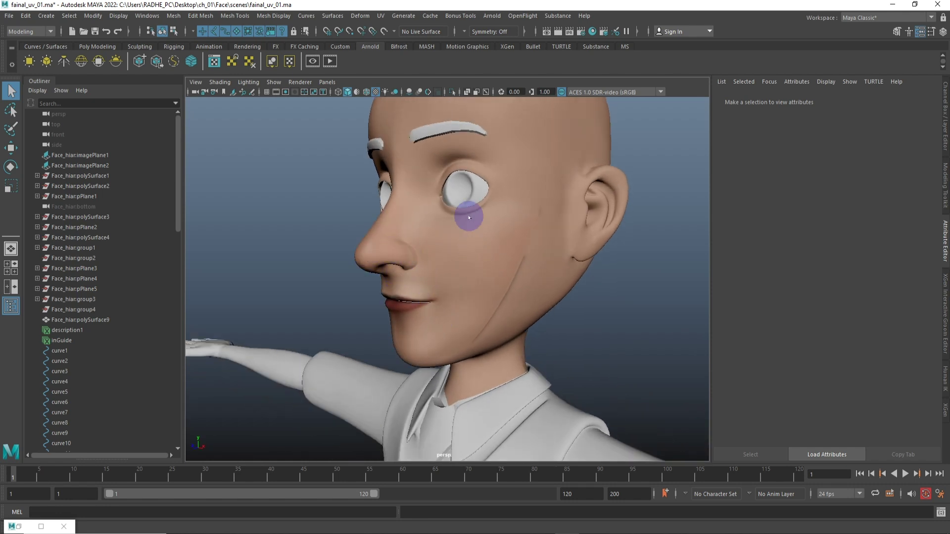
mouse_move(463, 178)
mouse_down()
mouse_move(494, 206)
mouse_move(529, 195)
mouse_move(498, 206)
mouse_up()
scroll(471, 265, up, 3)
scroll(480, 257, up, 3)
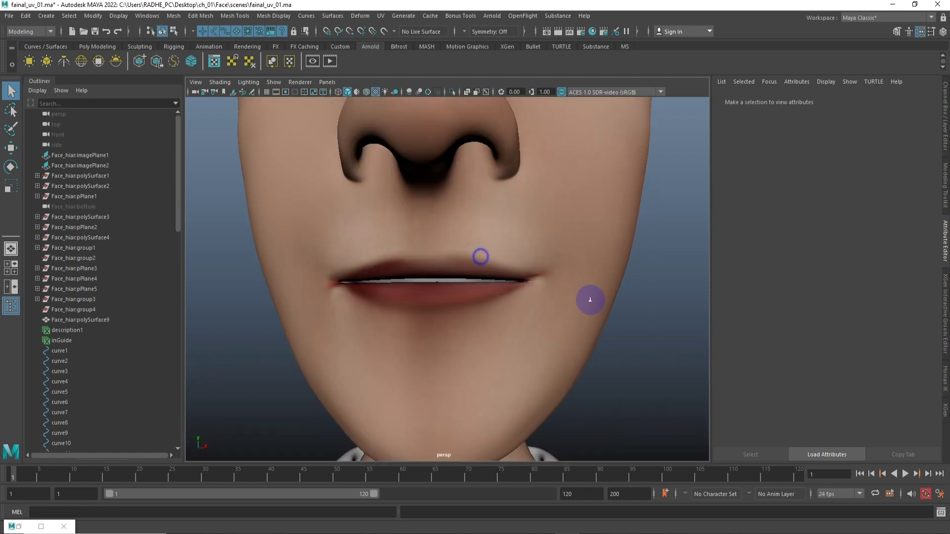
scroll(332, 334, up, 2)
scroll(443, 294, down, 5)
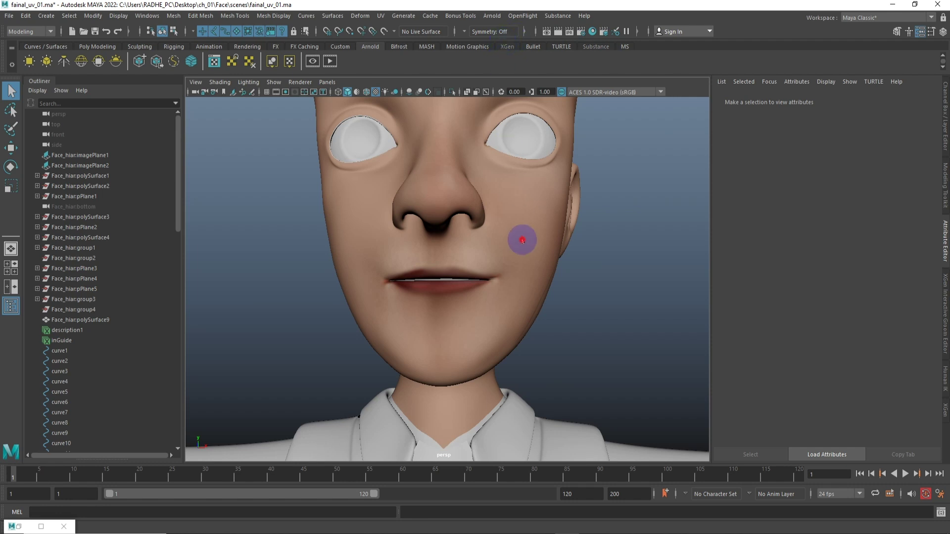
Step: Select the face mesh and bring up its material's attributes
click(501, 211)
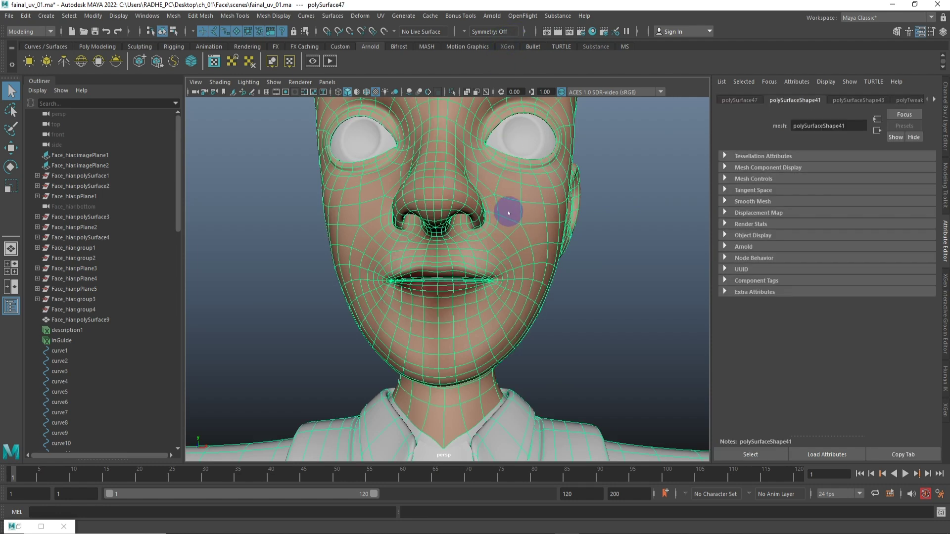
right_click(510, 211)
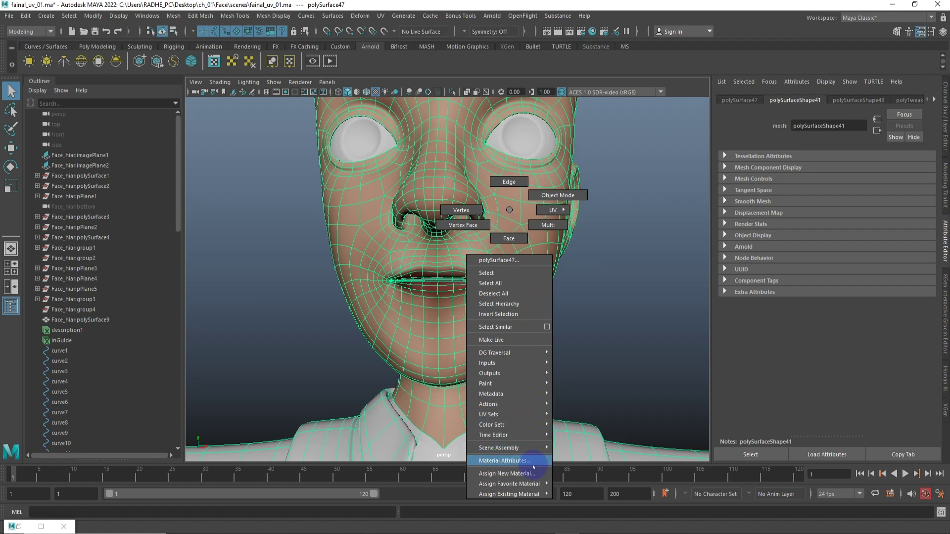
click(505, 461)
click(925, 215)
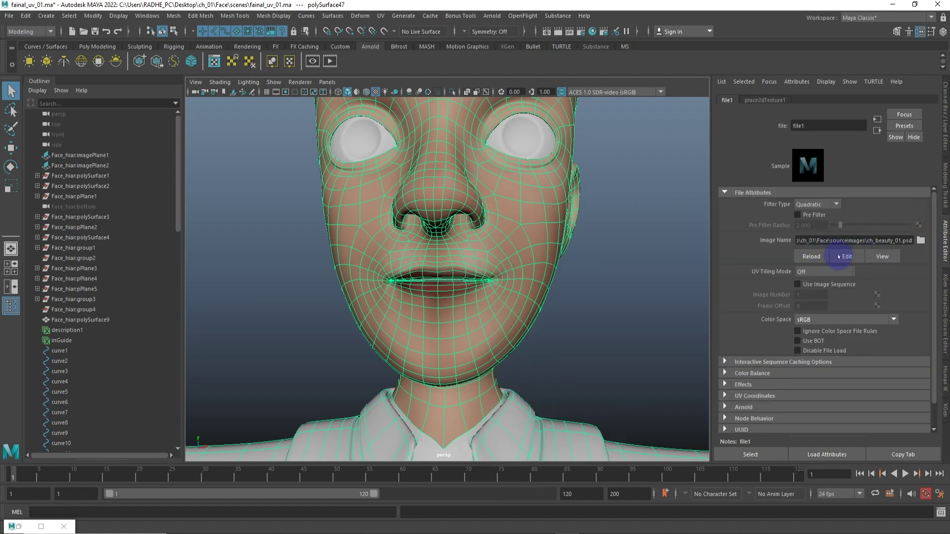
right_click(547, 227)
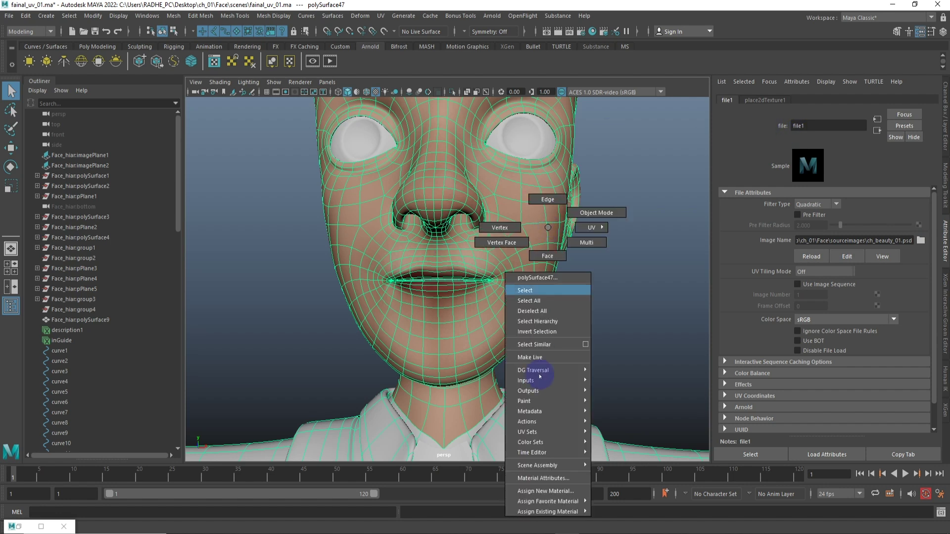
click(548, 479)
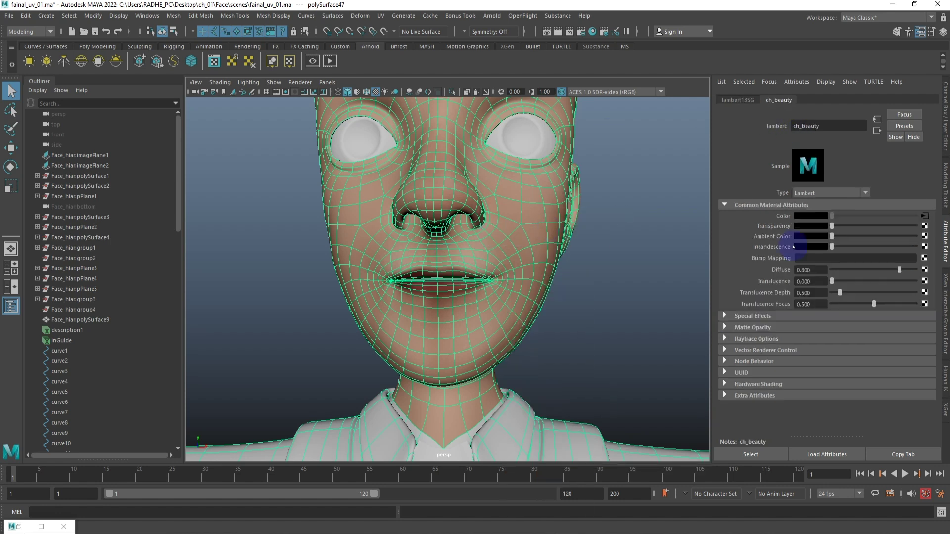
Step: Change the face material to aiStandardSurface and bring up the texture node list for Base Color
click(824, 194)
scroll(831, 238, up, 3)
scroll(836, 248, up, 3)
scroll(839, 252, up, 2)
scroll(839, 258, up, 2)
scroll(840, 259, down, 2)
scroll(839, 258, down, 2)
scroll(839, 258, down, 1)
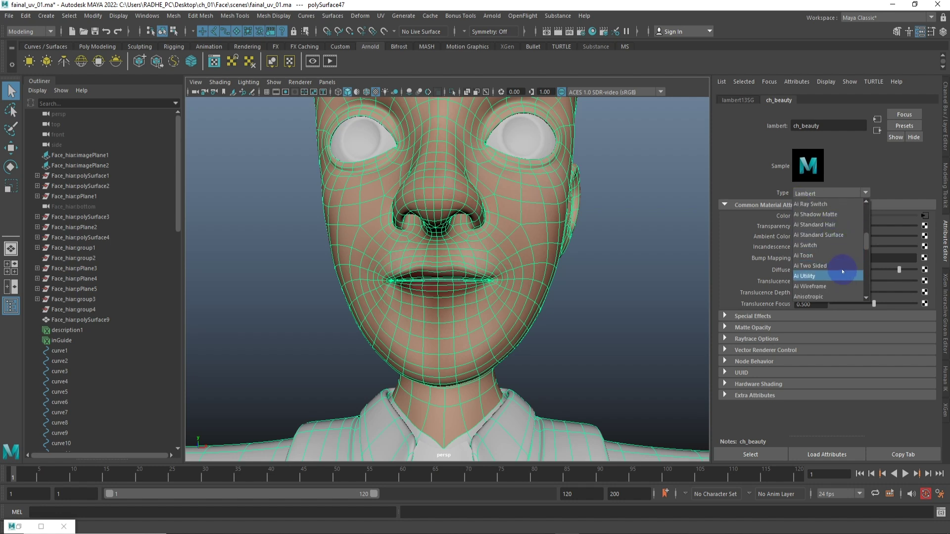
scroll(836, 263, down, 1)
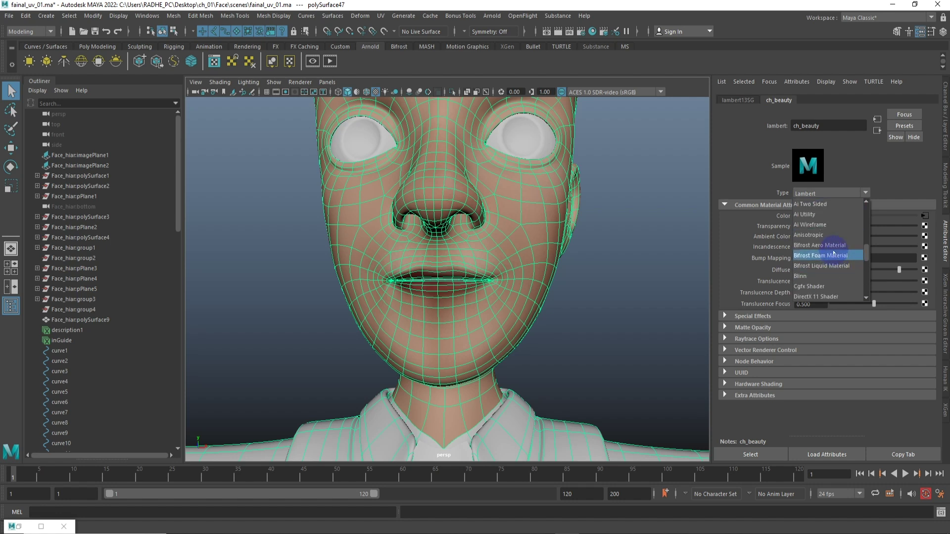
scroll(835, 250, down, 1)
scroll(834, 248, down, 2)
scroll(812, 253, down, 1)
scroll(806, 269, down, 1)
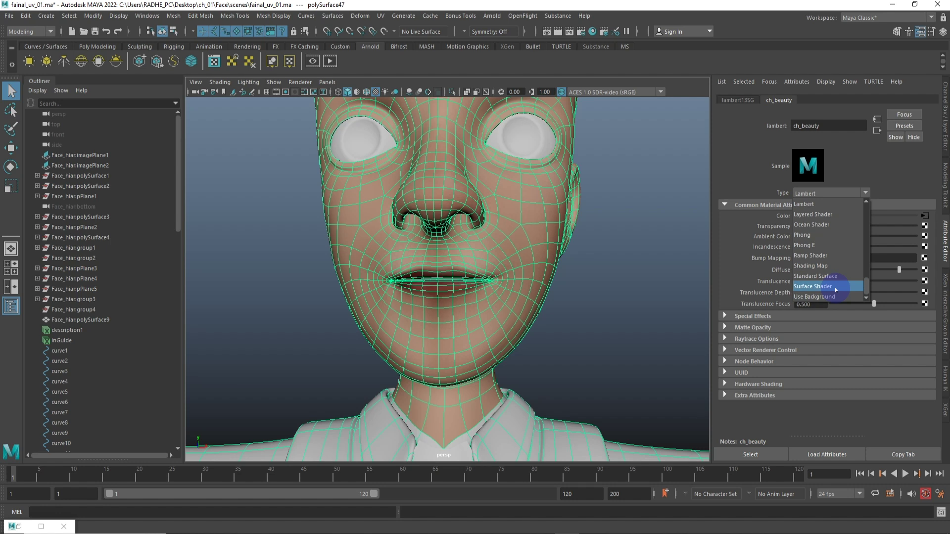
scroll(843, 282, up, 2)
scroll(845, 272, up, 2)
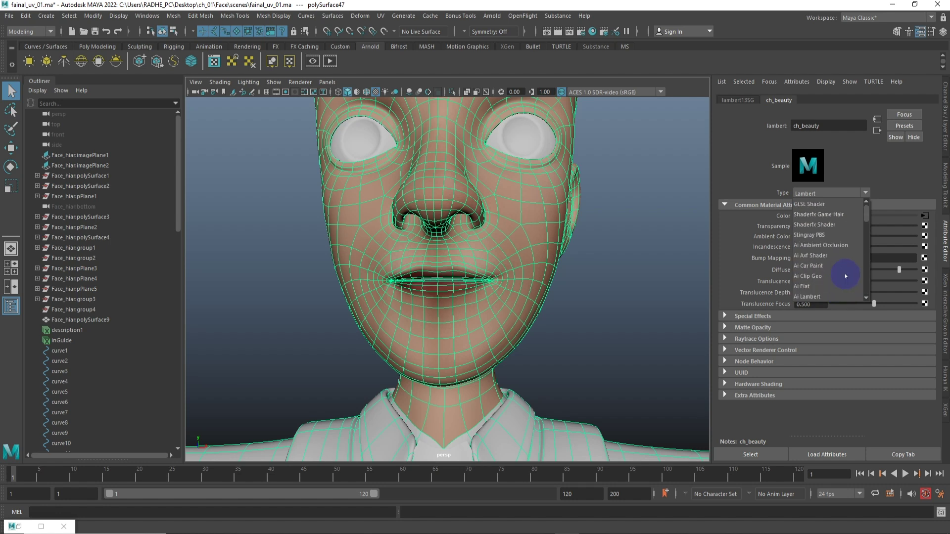
scroll(844, 272, up, 2)
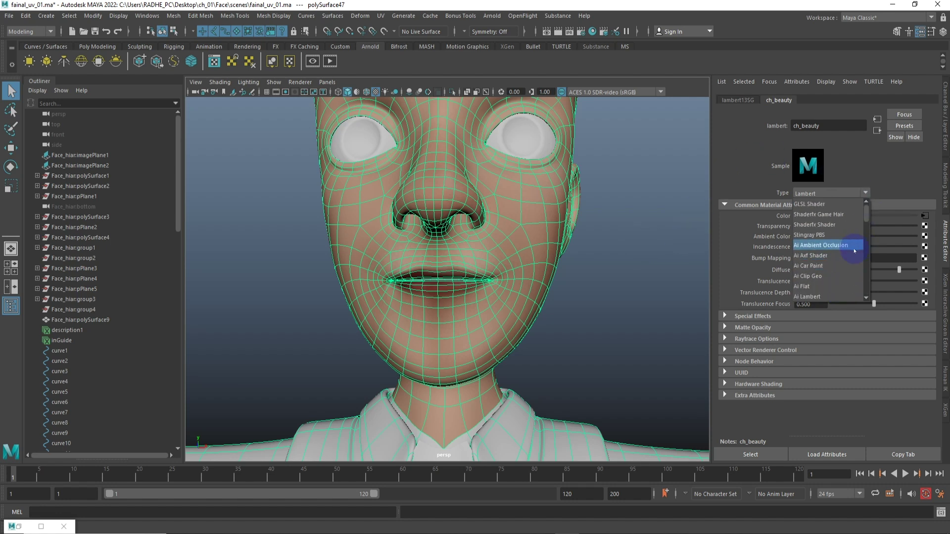
scroll(836, 252, down, 2)
scroll(843, 261, down, 1)
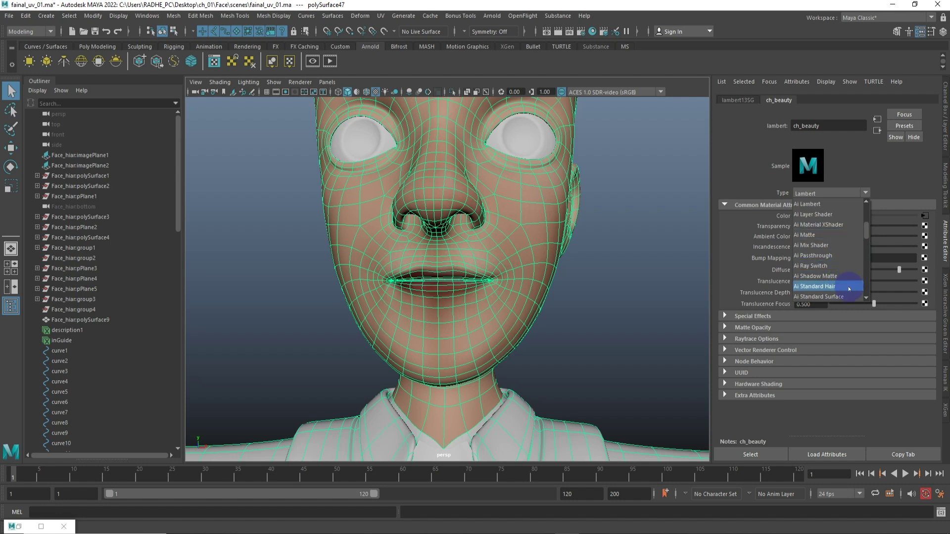
click(849, 296)
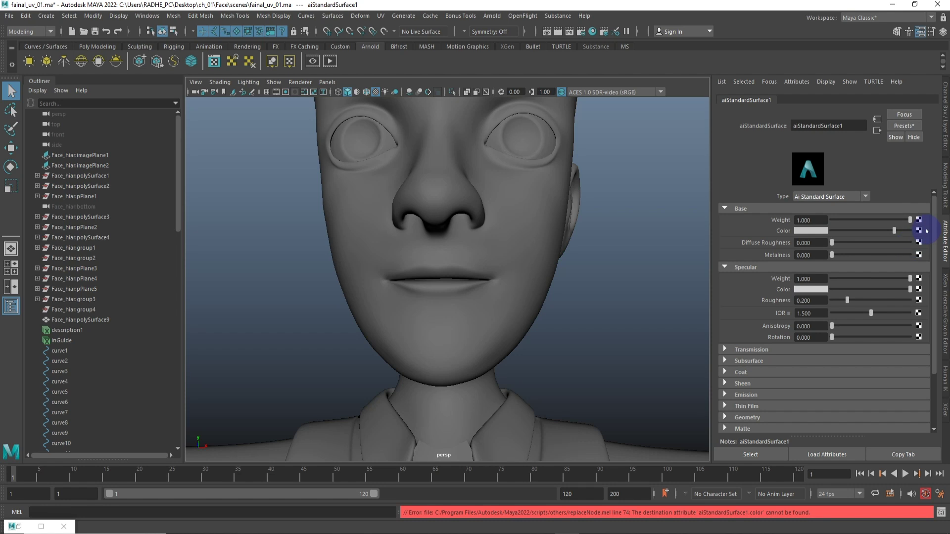
click(918, 230)
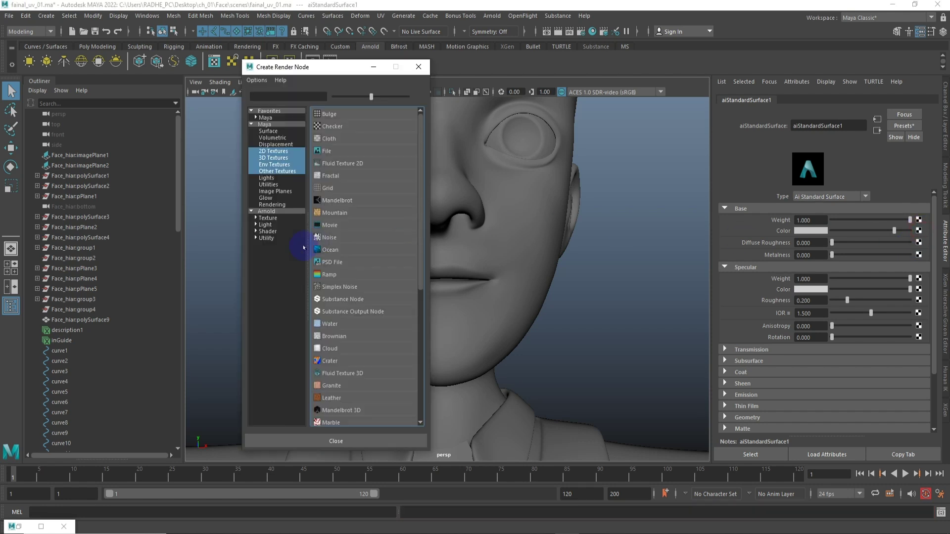
Step: Create a File node loading ch_beauty_01.psd from Desktop > ch_01 > Face > sourceimages
click(321, 150)
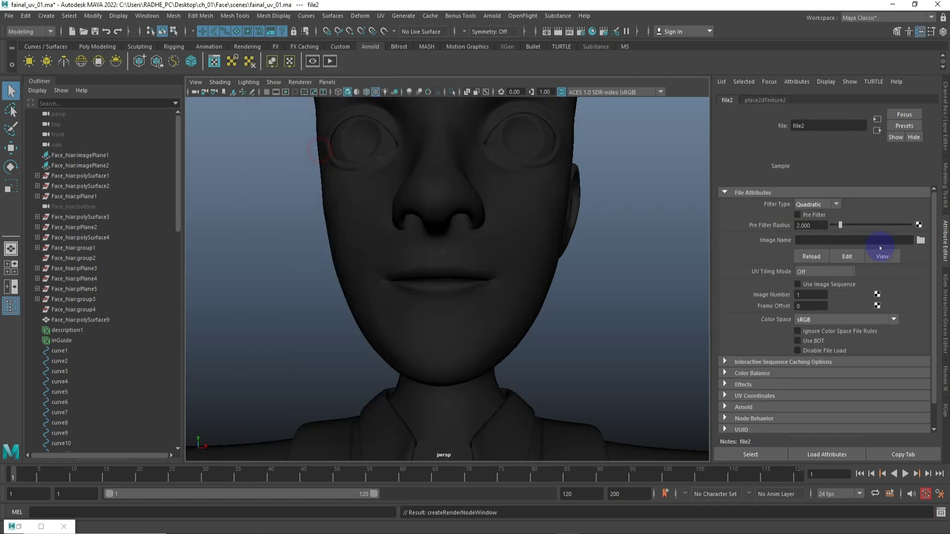
click(921, 241)
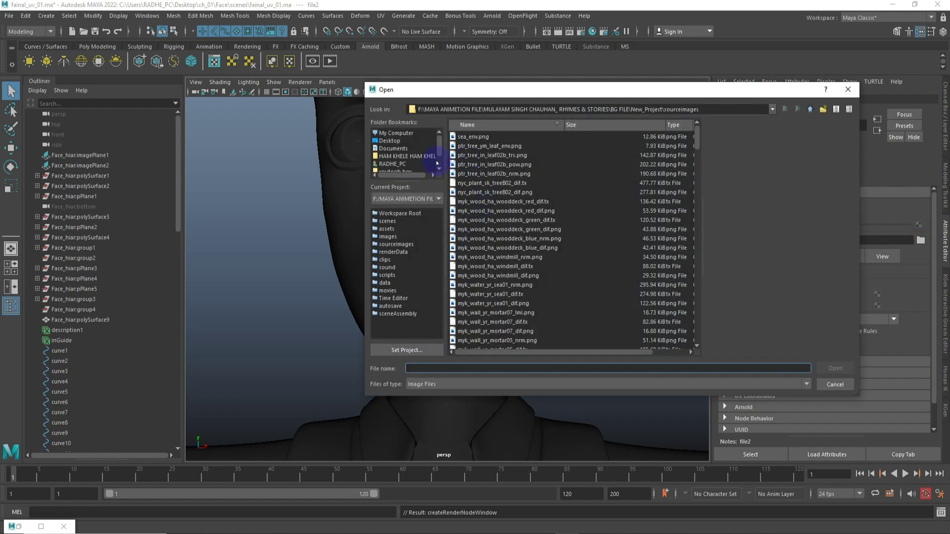
click(390, 141)
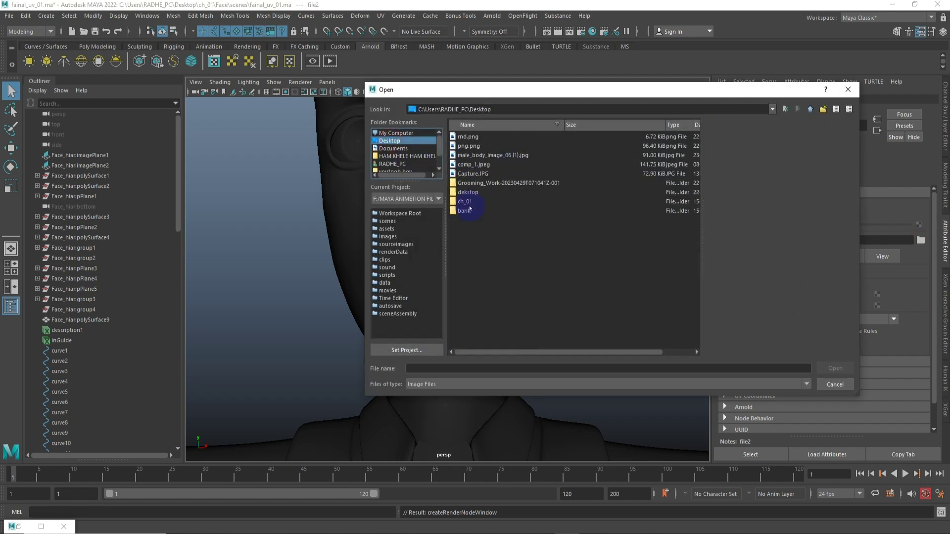
double_click(469, 201)
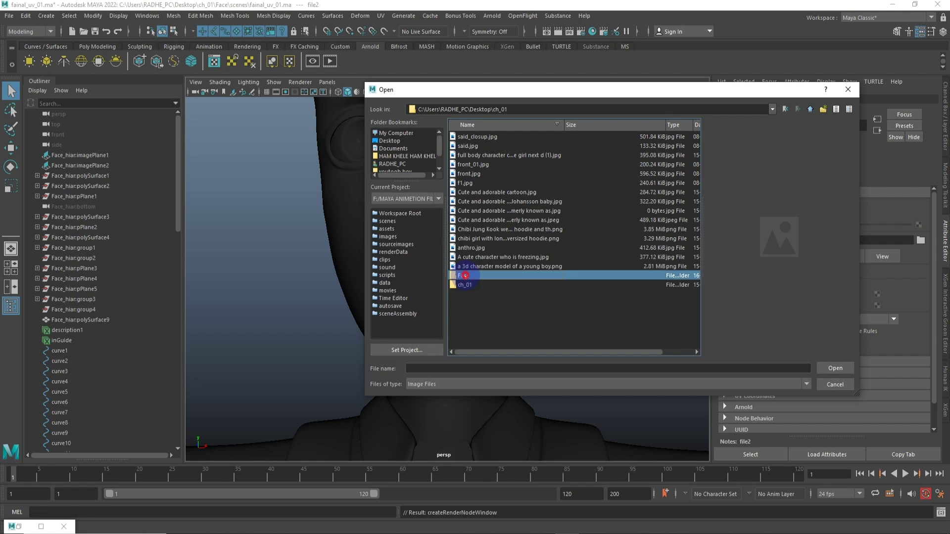
double_click(464, 275)
double_click(474, 165)
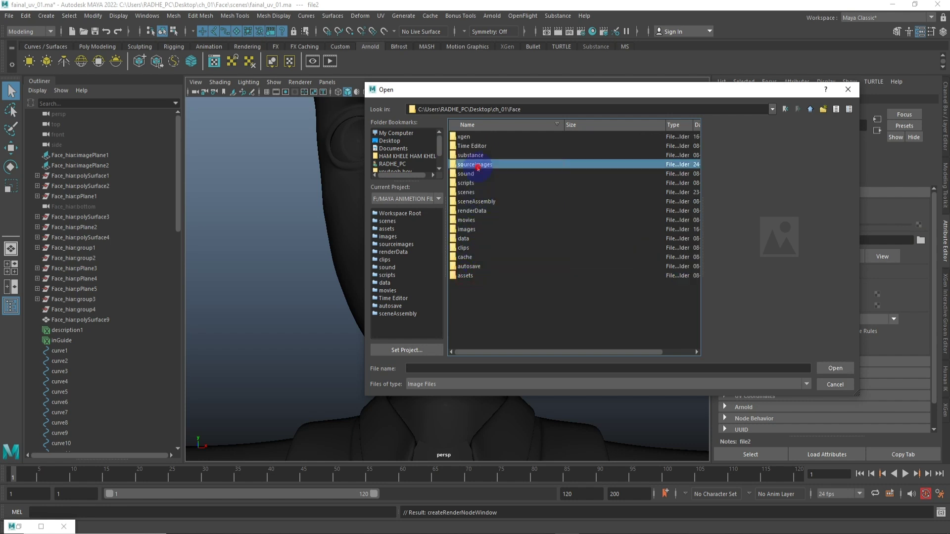
double_click(493, 147)
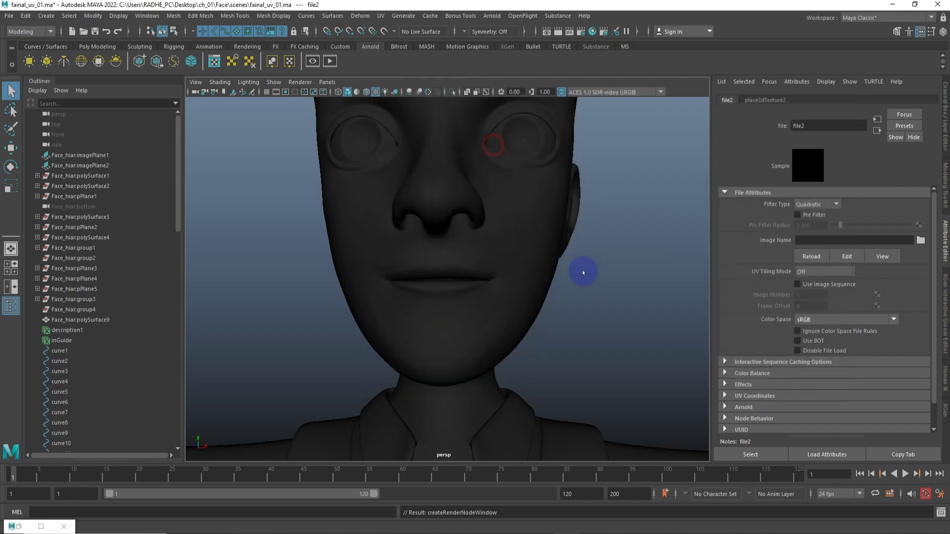
scroll(547, 320, down, 3)
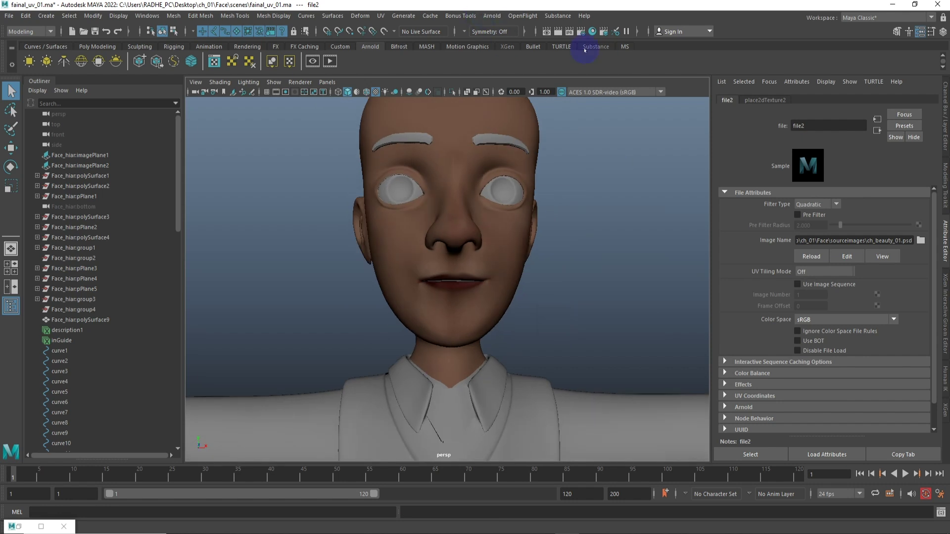
click(492, 15)
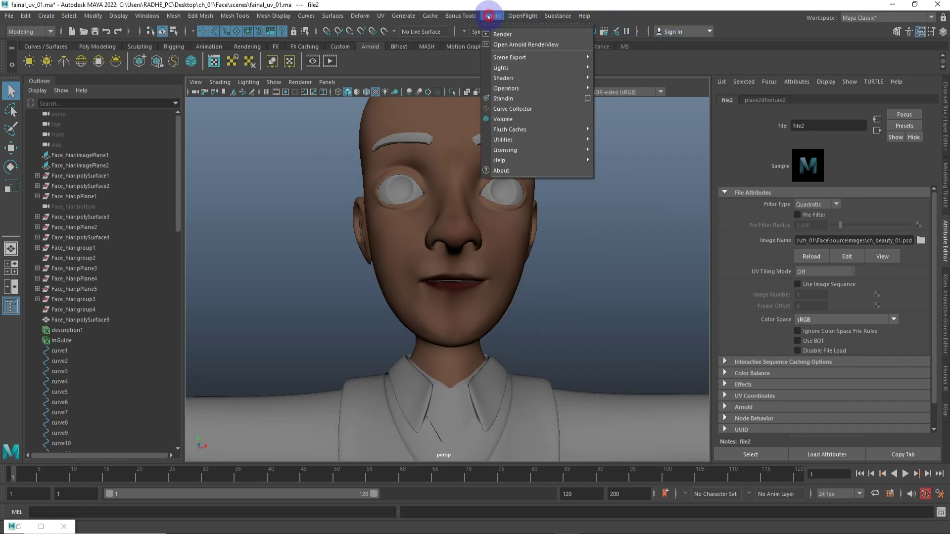
mouse_move(500, 68)
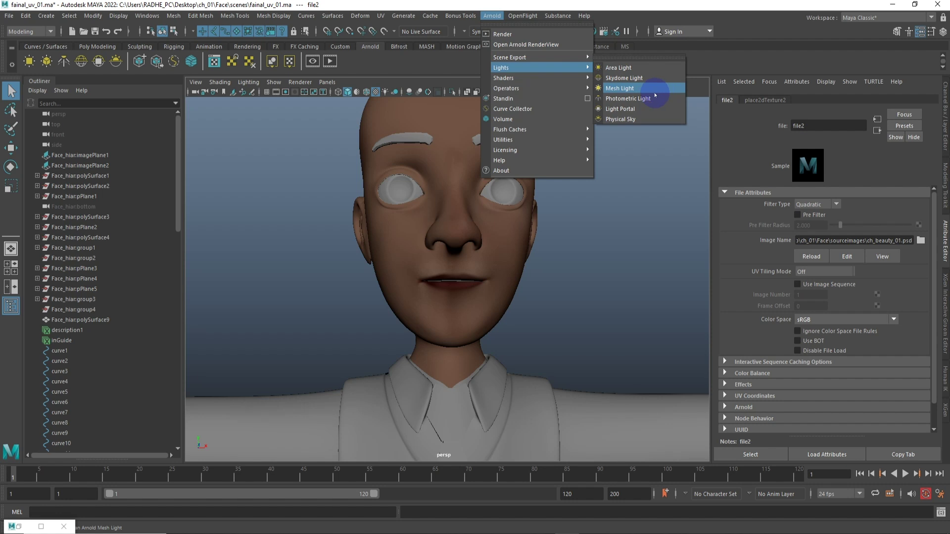
Step: Add an Arnold skydome light, start an Arnold render, and set skydome exposure to 0.010
click(647, 79)
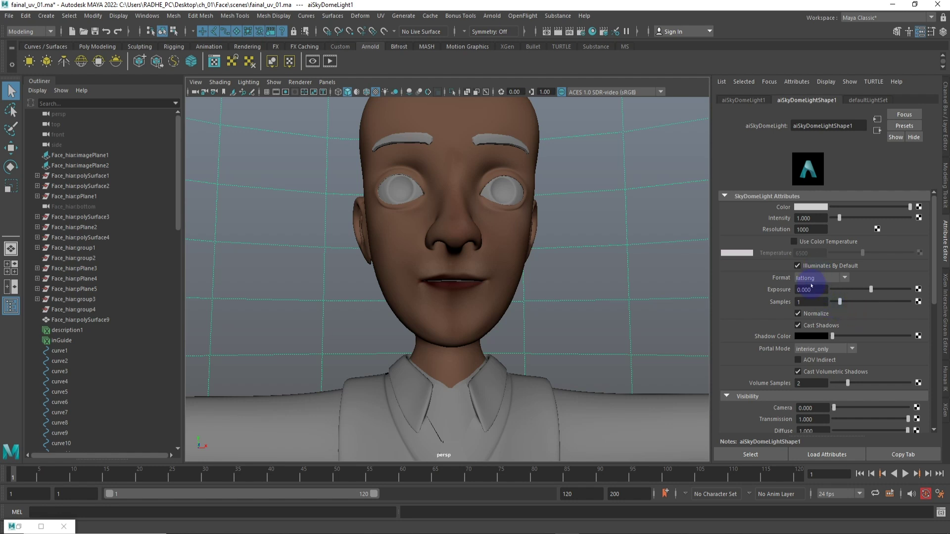
click(815, 290)
text(2.000)
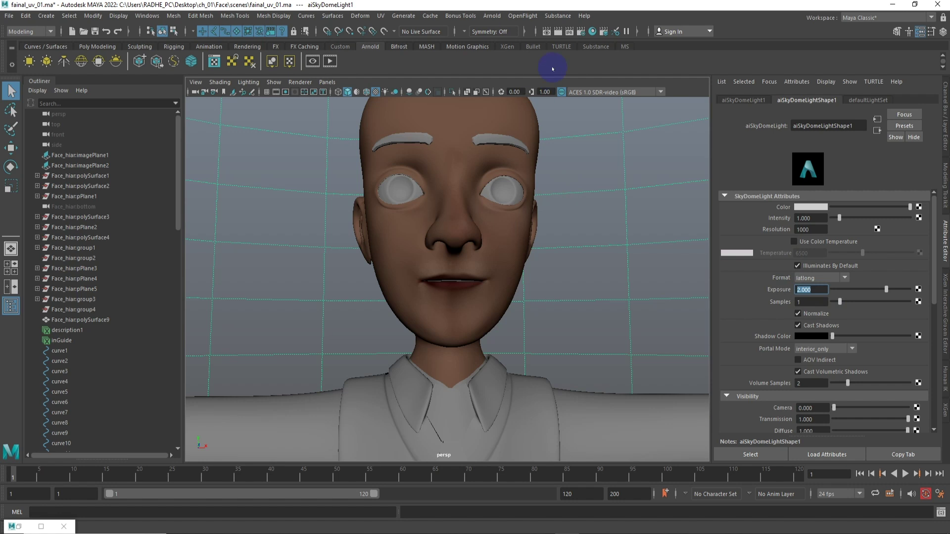
click(500, 16)
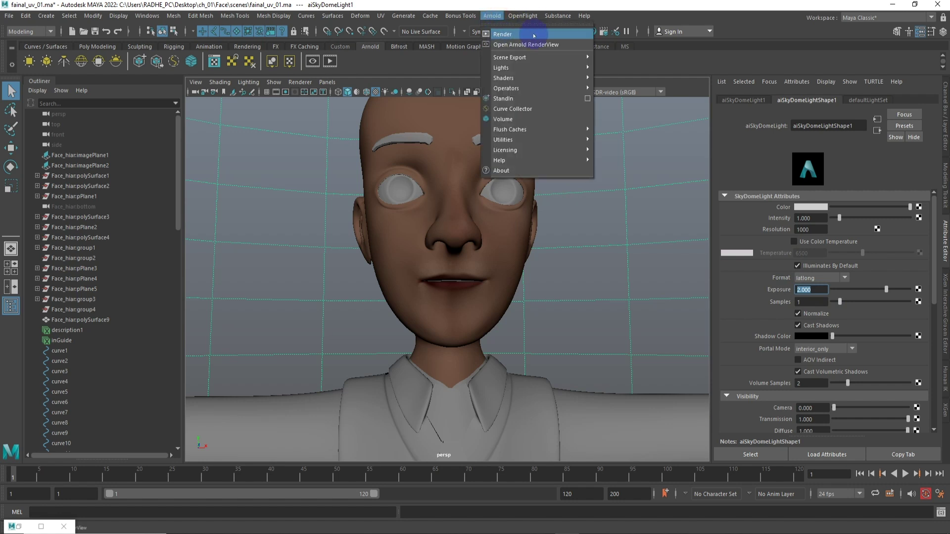
click(543, 70)
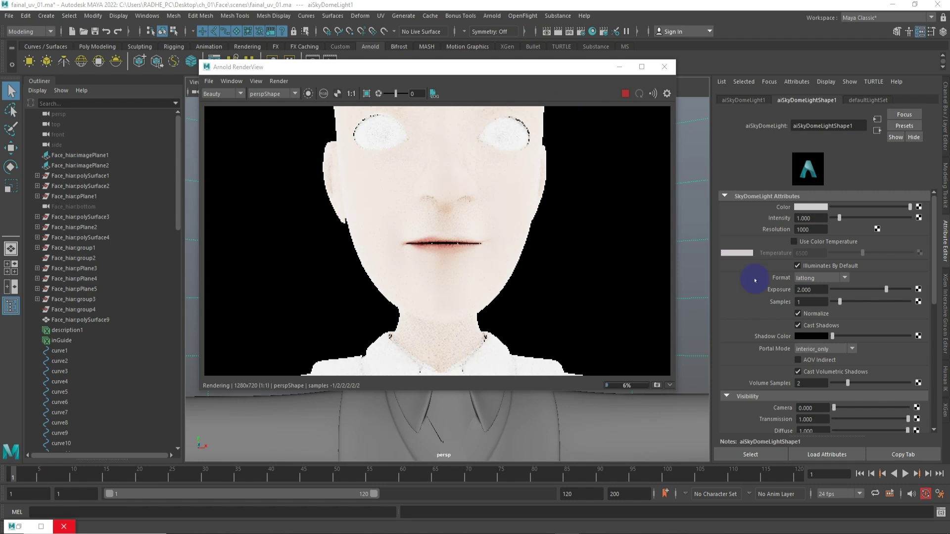
click(811, 290)
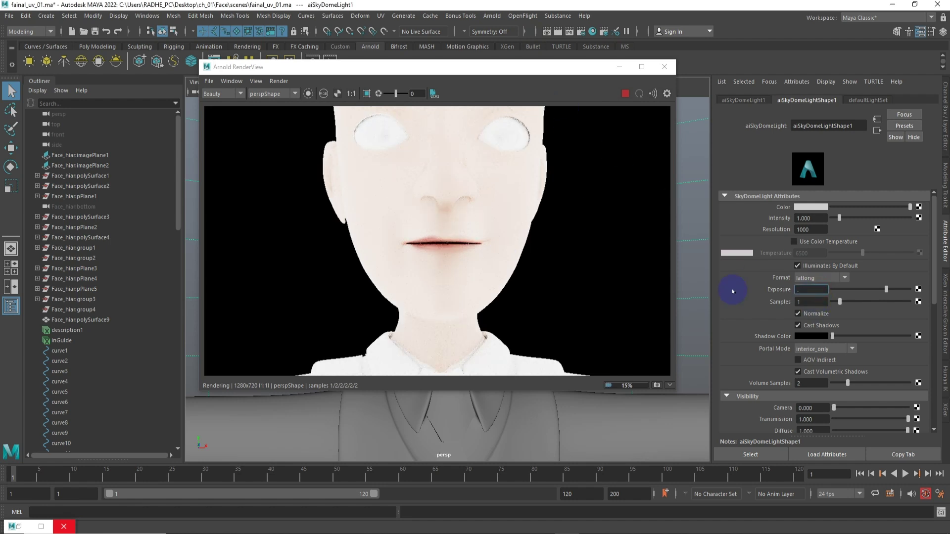
text(1)
key(Return)
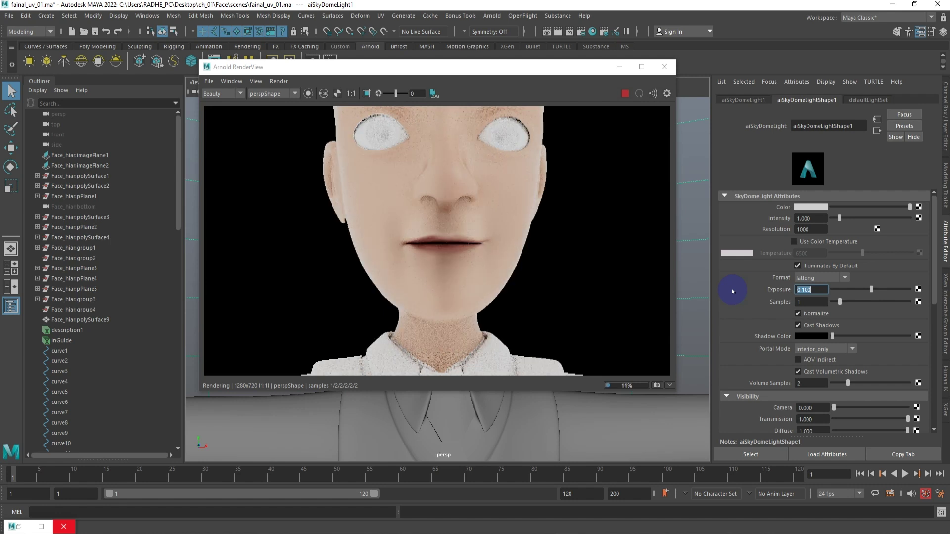
text(.01)
key(Return)
Step: Inspect the rendered textured face, then stop the render and minimize RenderView
scroll(448, 258, up, 1)
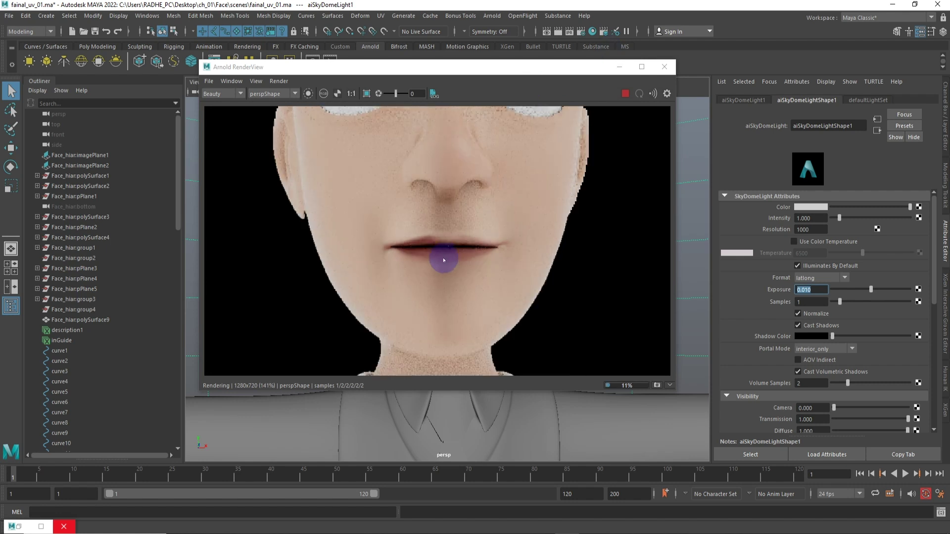
scroll(447, 259, up, 1)
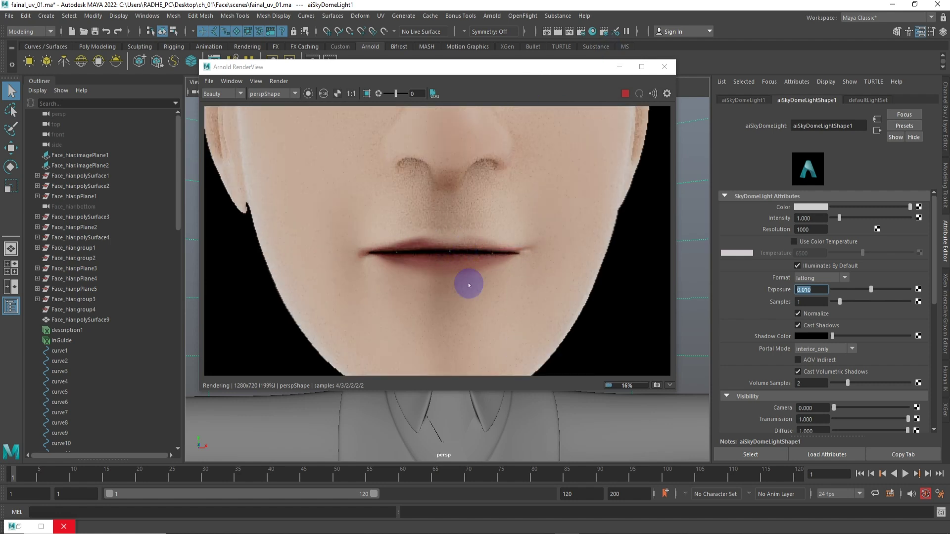
scroll(468, 281, down, 2)
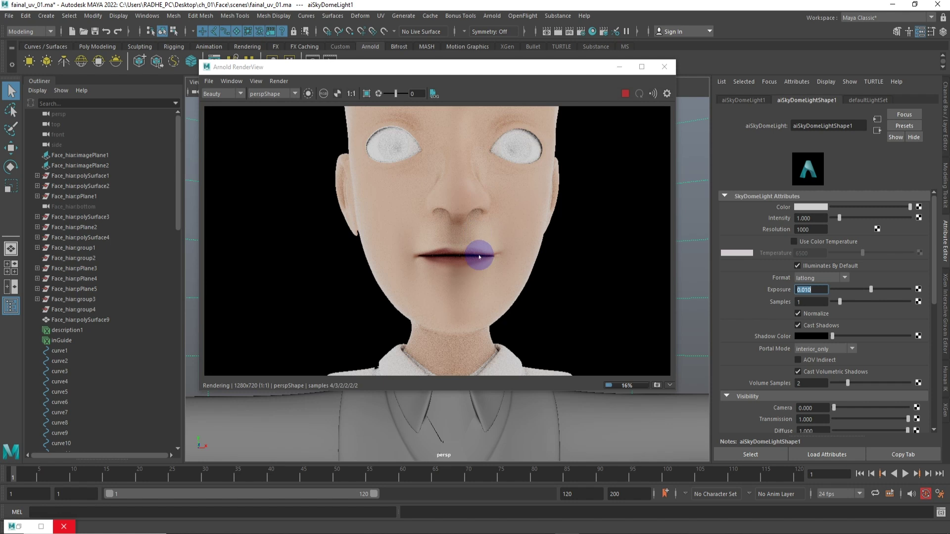
mouse_move(424, 258)
mouse_down()
mouse_move(554, 445)
mouse_move(572, 445)
mouse_up()
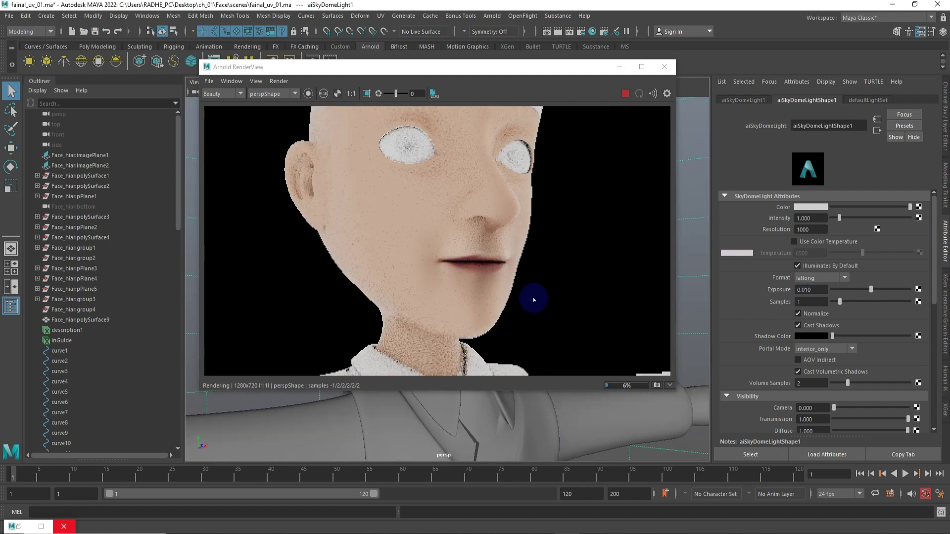
scroll(465, 274, up, 2)
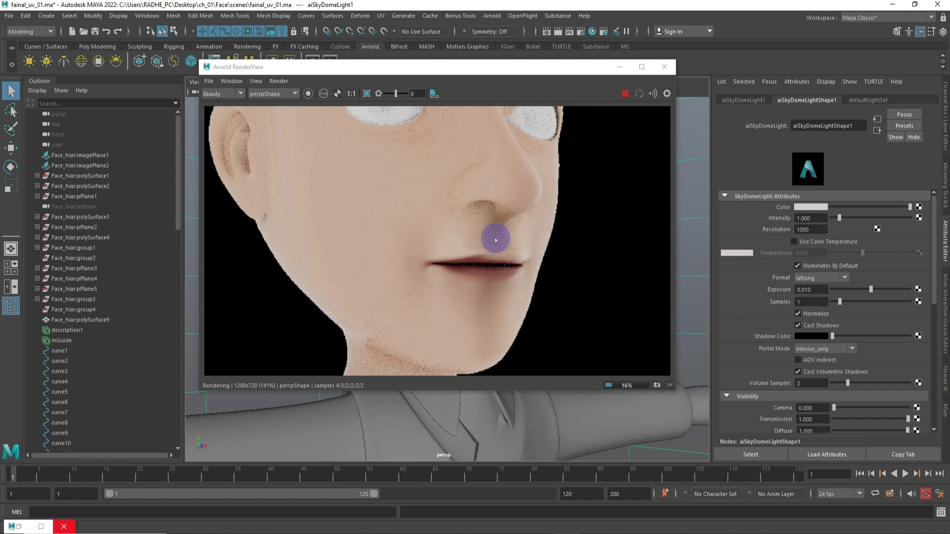
click(625, 93)
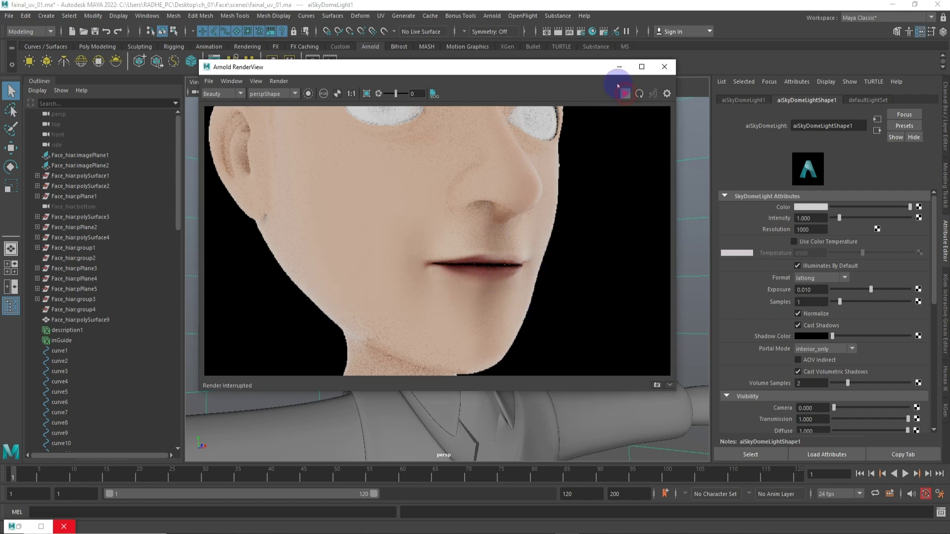
click(619, 67)
scroll(479, 312, up, 5)
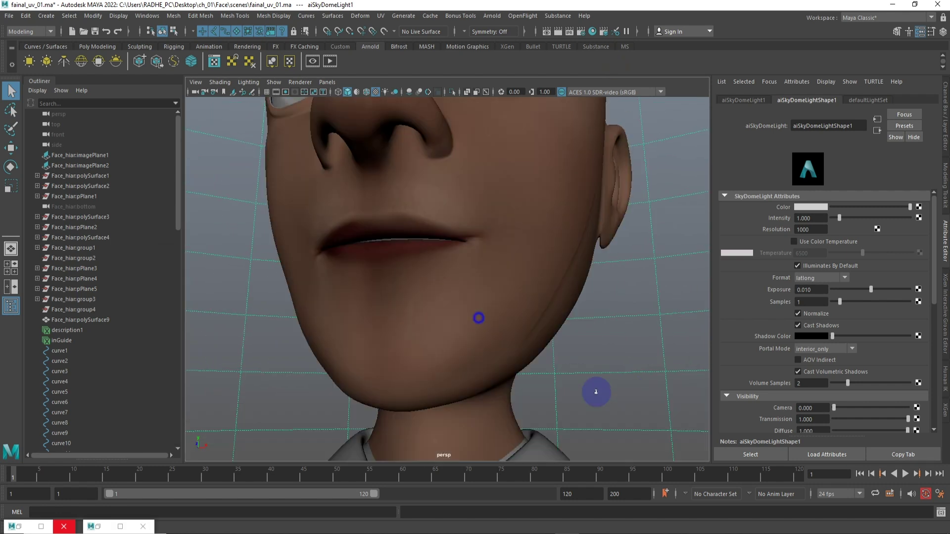
Step: Select the face mesh and set the viewport display exposure to 1.00
scroll(445, 289, up, 3)
click(391, 123)
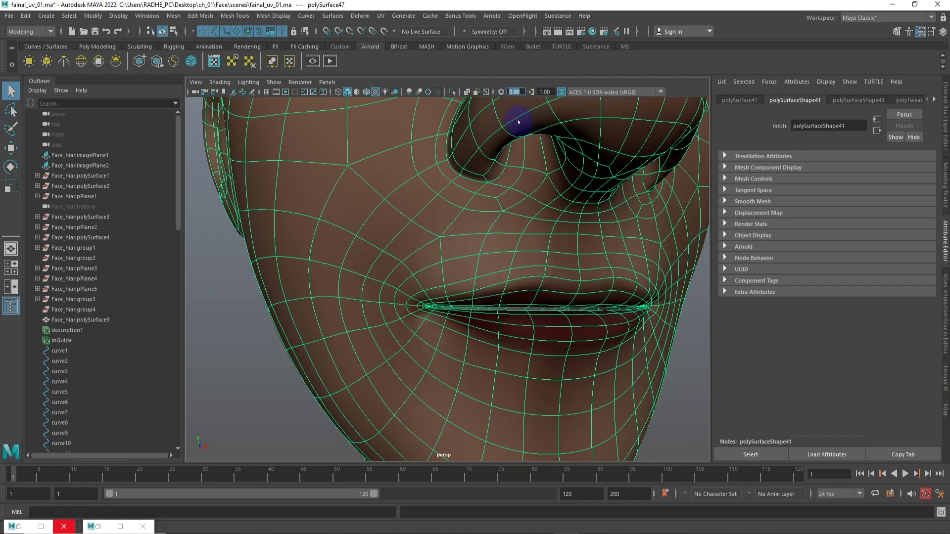
text(1)
key(Return)
Step: Reselect the skydome light and restore Arnold RenderView beside the viewport
scroll(515, 277, down, 10)
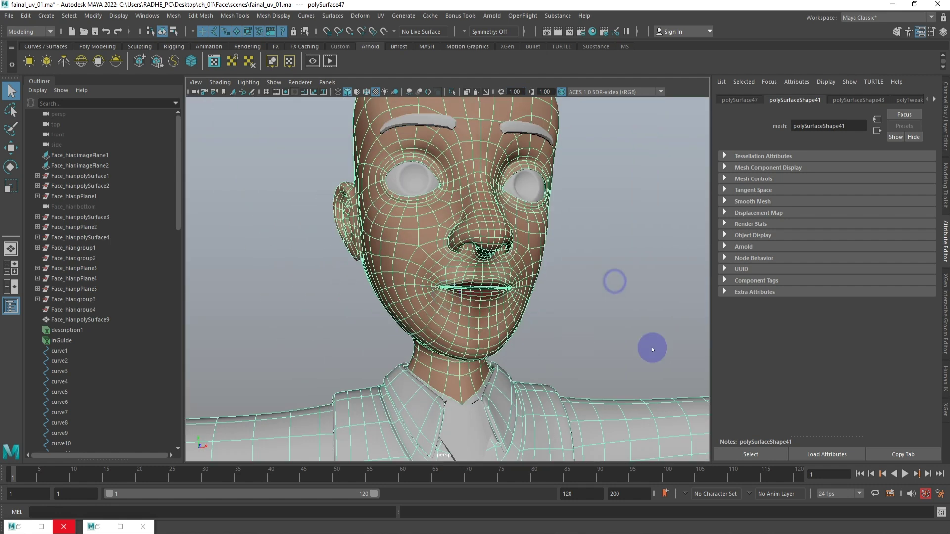
click(671, 276)
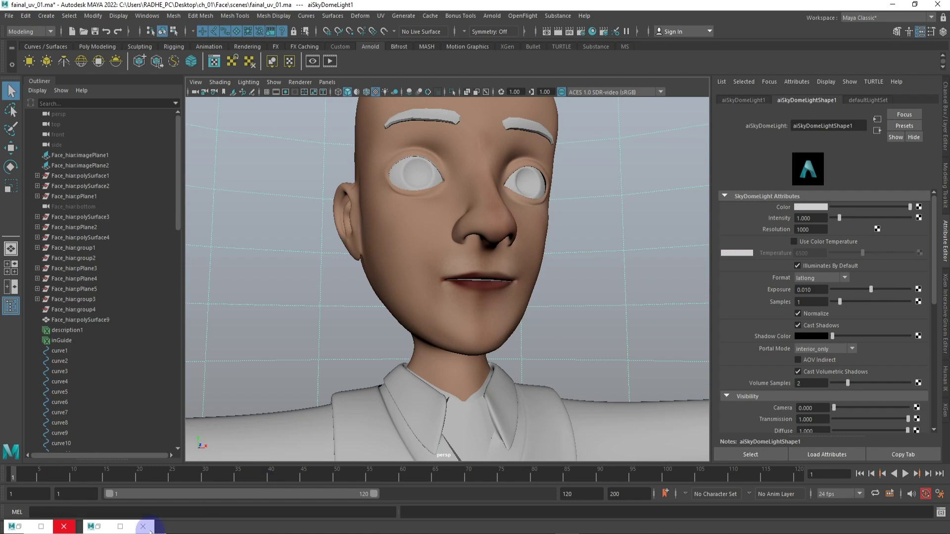
click(40, 527)
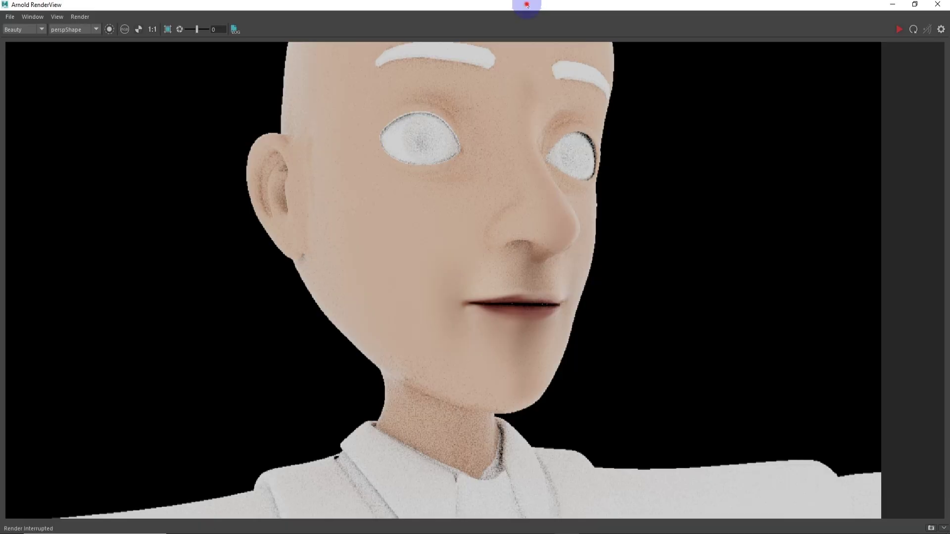
mouse_move(527, 5)
mouse_down()
mouse_move(223, 260)
mouse_move(163, 174)
mouse_move(127, 165)
mouse_move(246, 134)
mouse_up()
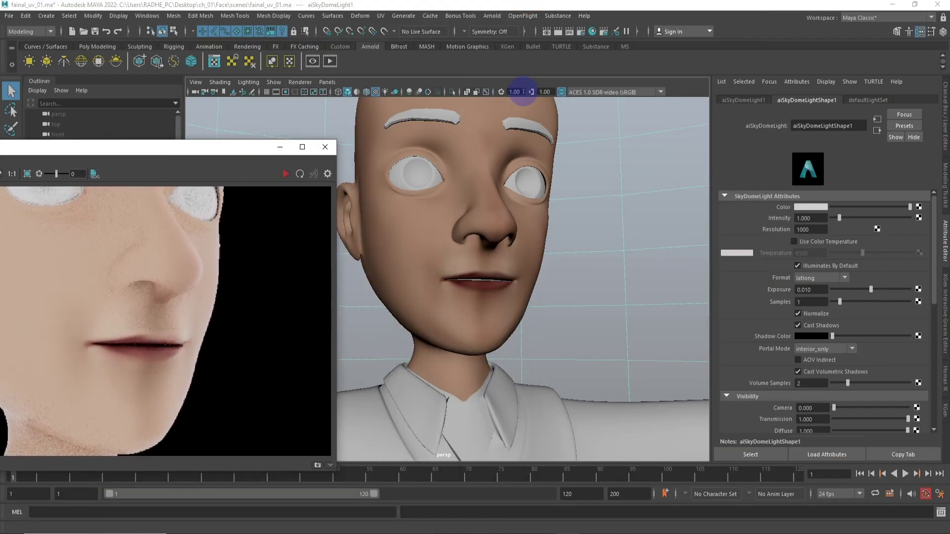
Step: Restart the interactive render and set the skydome light intensity to 0.7
click(815, 290)
text(0.000)
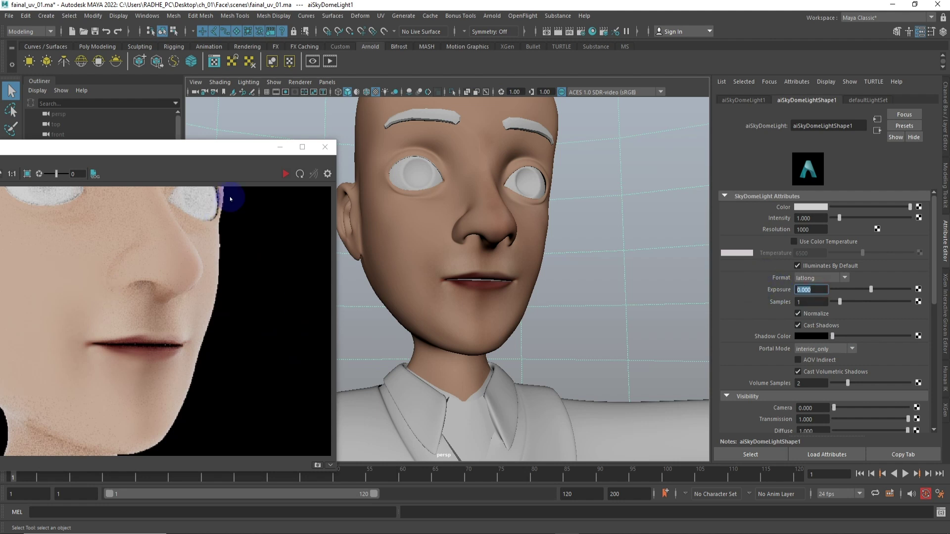
click(287, 175)
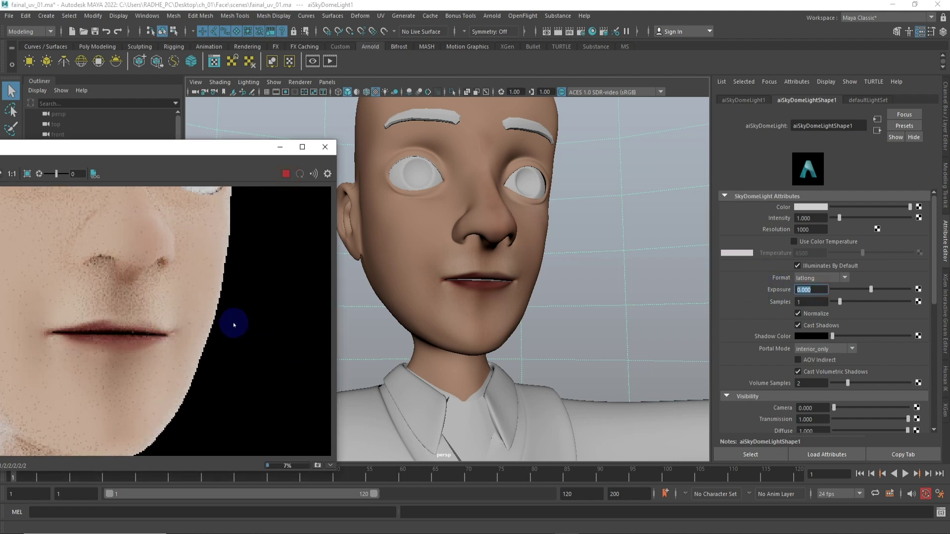
click(815, 218)
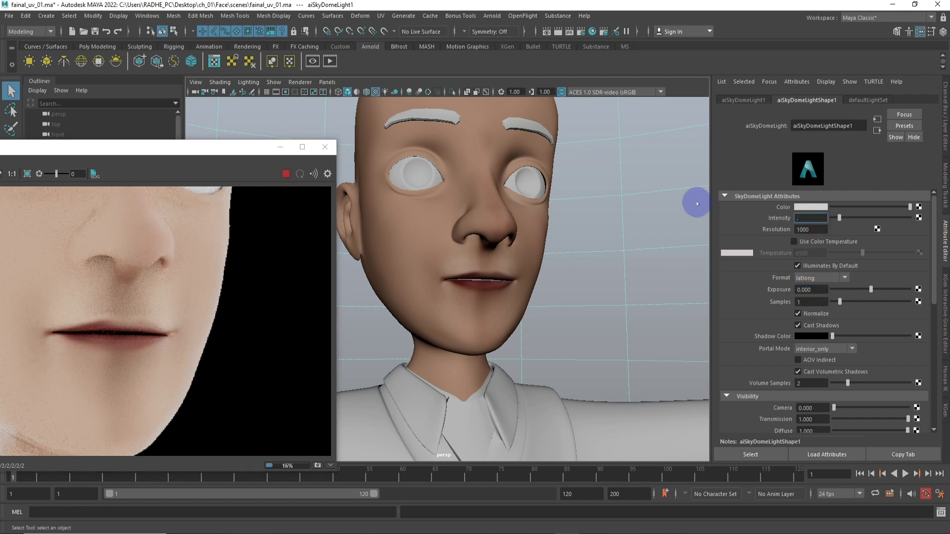
text(5)
key(Return)
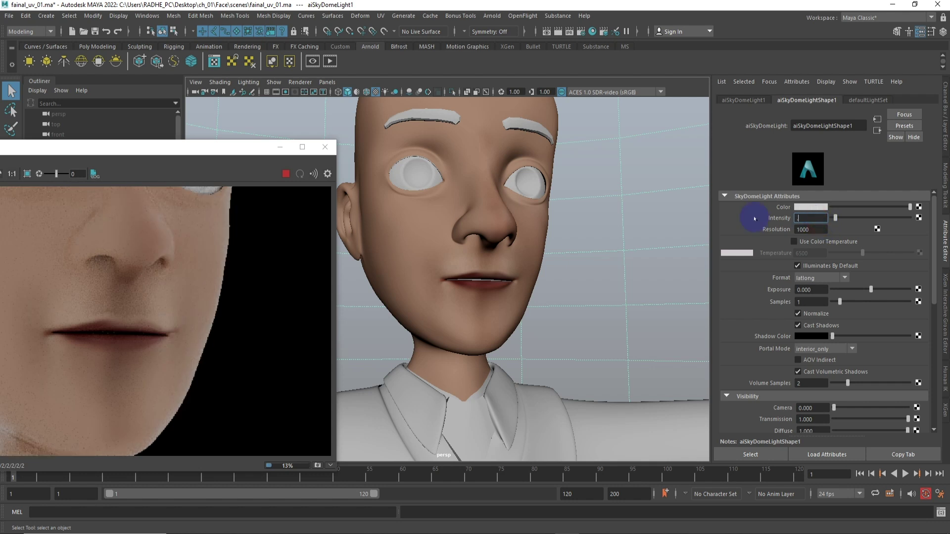
key(Return)
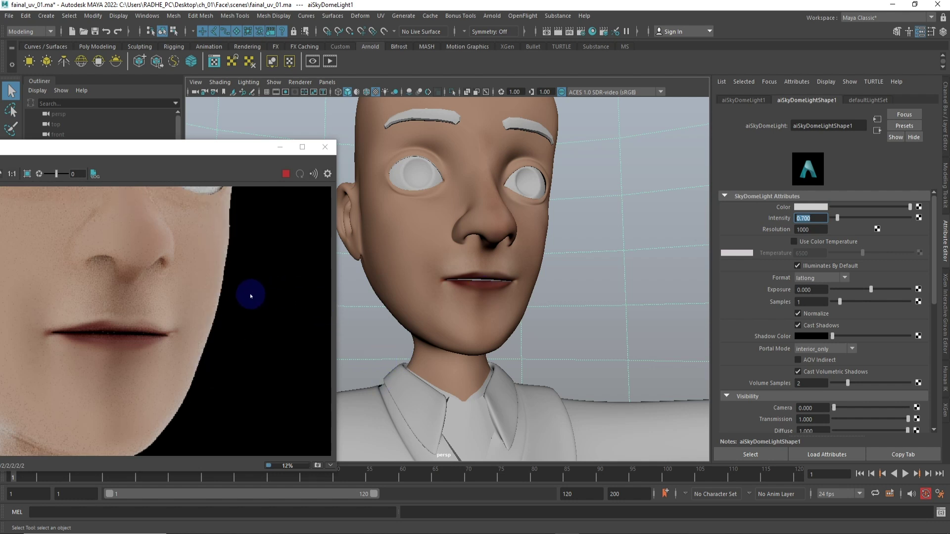
Step: Stop the interactive render, orbit to a frontal view of the face, and return to Photoshop
scroll(250, 293, down, 1)
scroll(205, 318, down, 1)
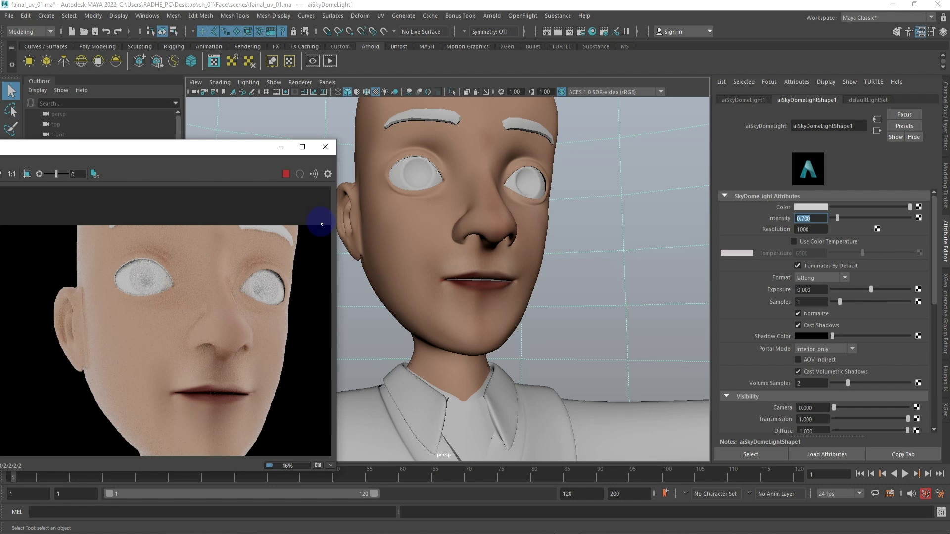
click(285, 176)
drag(254, 147, 185, 331)
mouse_move(475, 259)
mouse_down()
mouse_move(456, 272)
mouse_move(497, 297)
mouse_move(408, 292)
mouse_up()
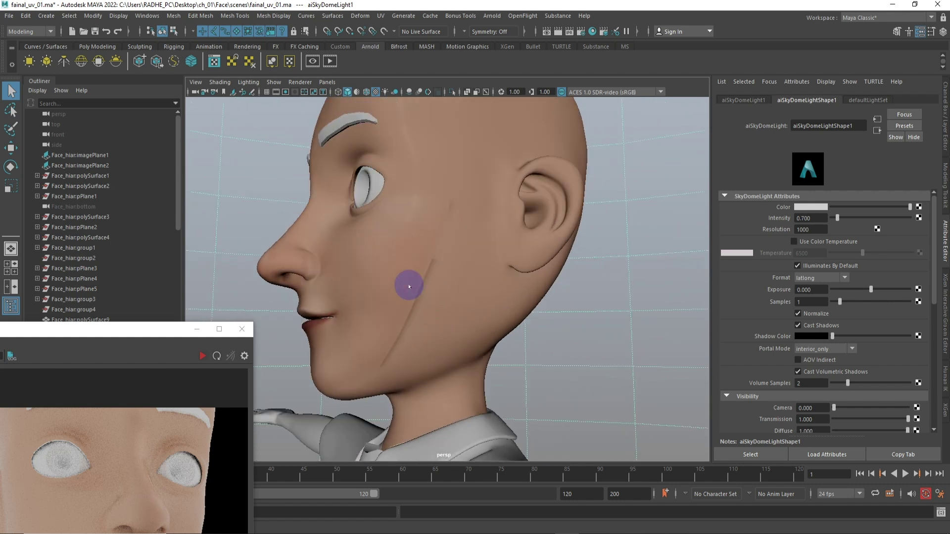
mouse_move(407, 291)
mouse_down()
mouse_move(452, 349)
mouse_move(432, 339)
mouse_up()
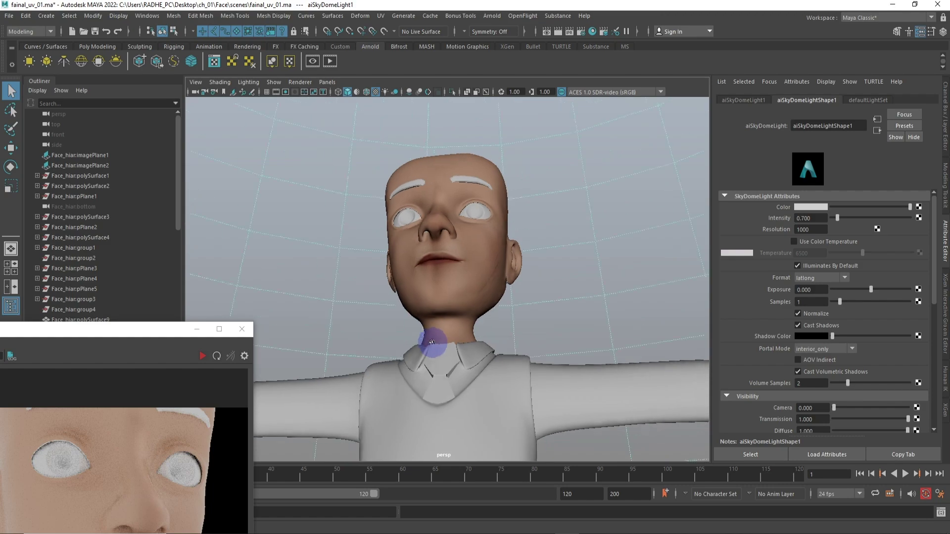
key(alt+Tab)
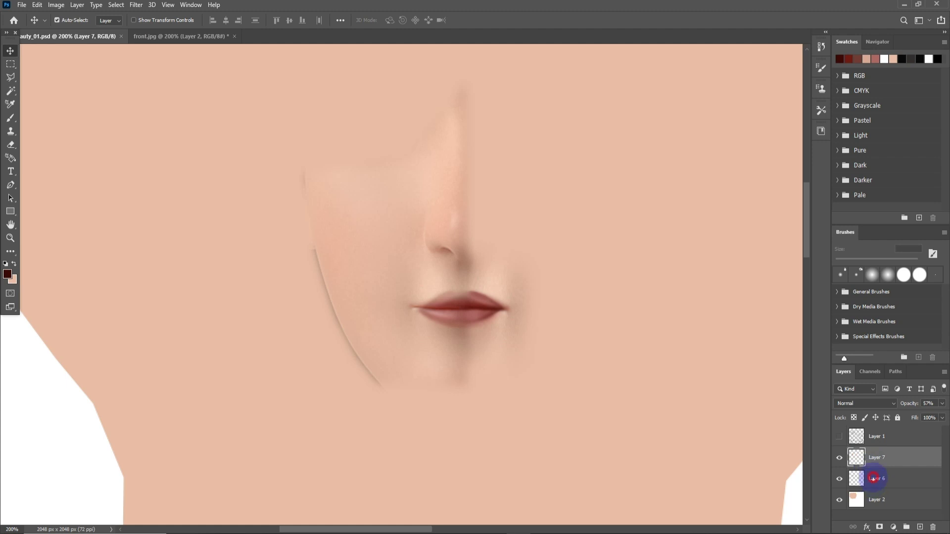
Step: Erase across the lips on Layer 6 to soften the lip colour
shift+click(873, 478)
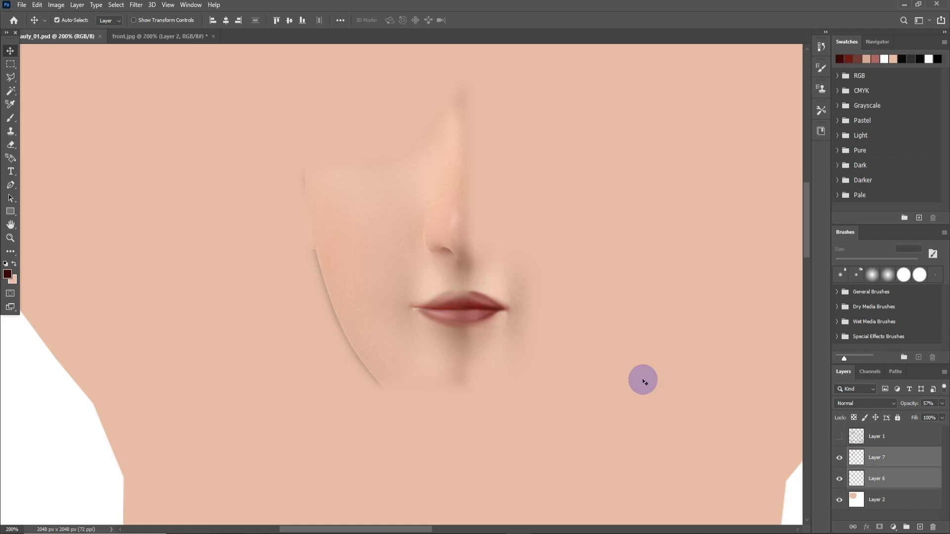
click(892, 463)
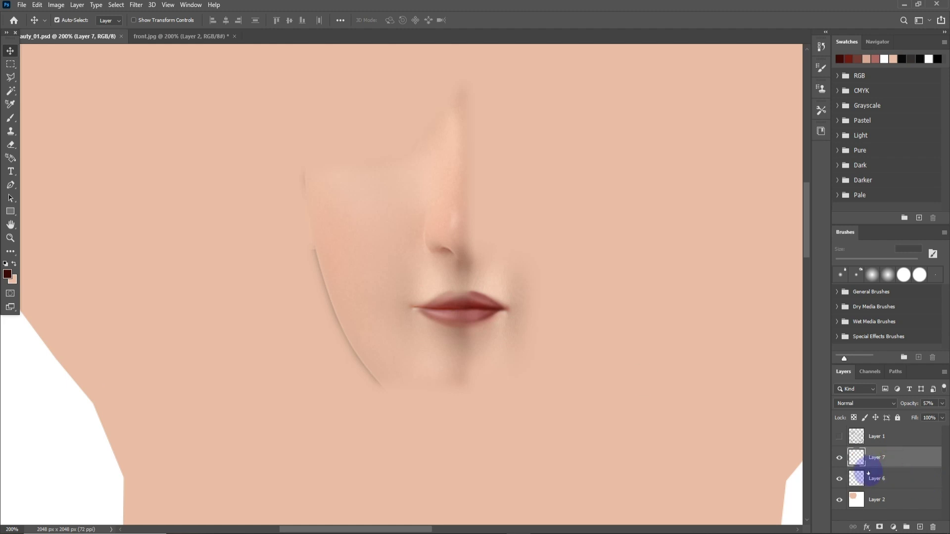
click(838, 458)
click(838, 458)
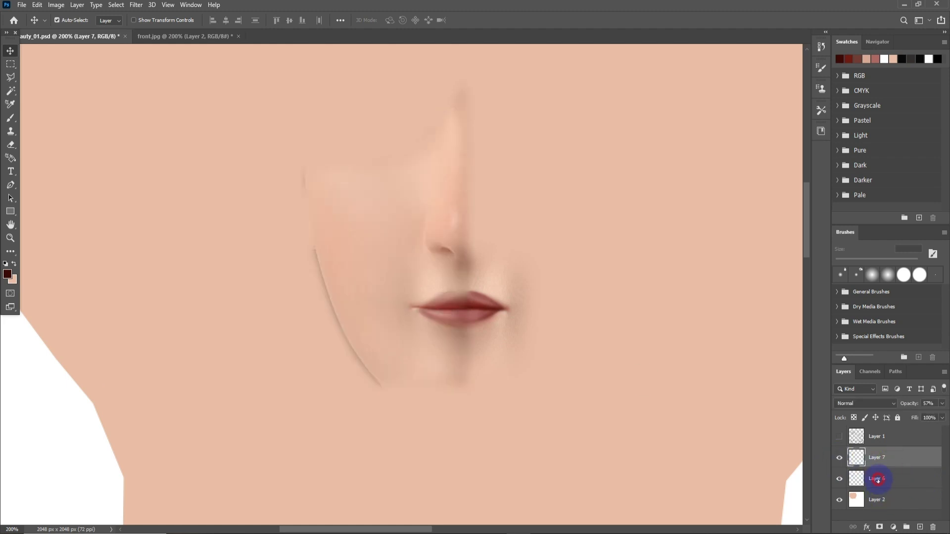
click(878, 480)
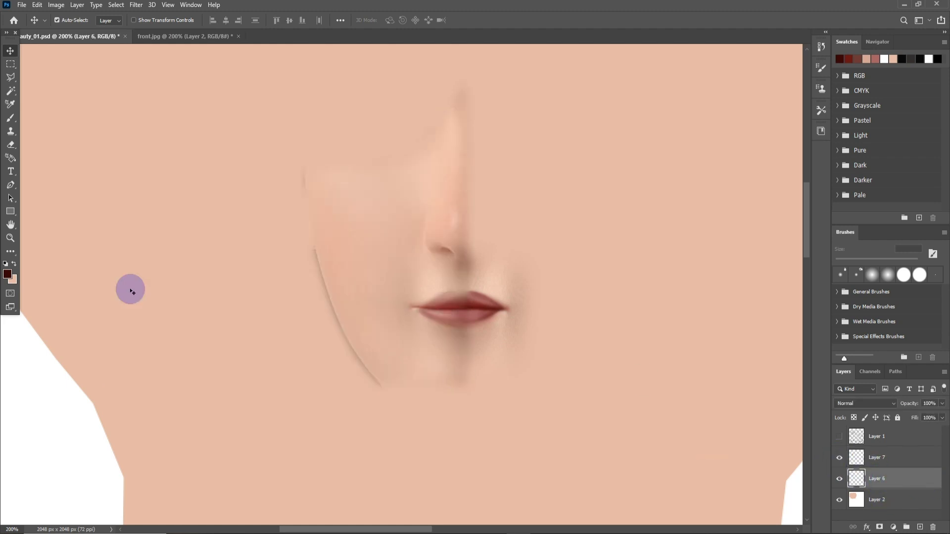
click(11, 144)
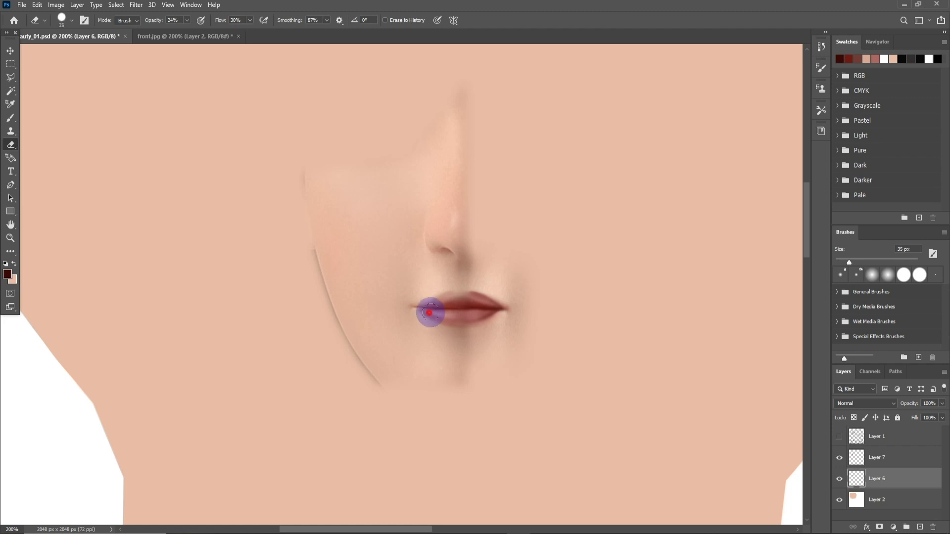
drag(489, 307, 497, 309)
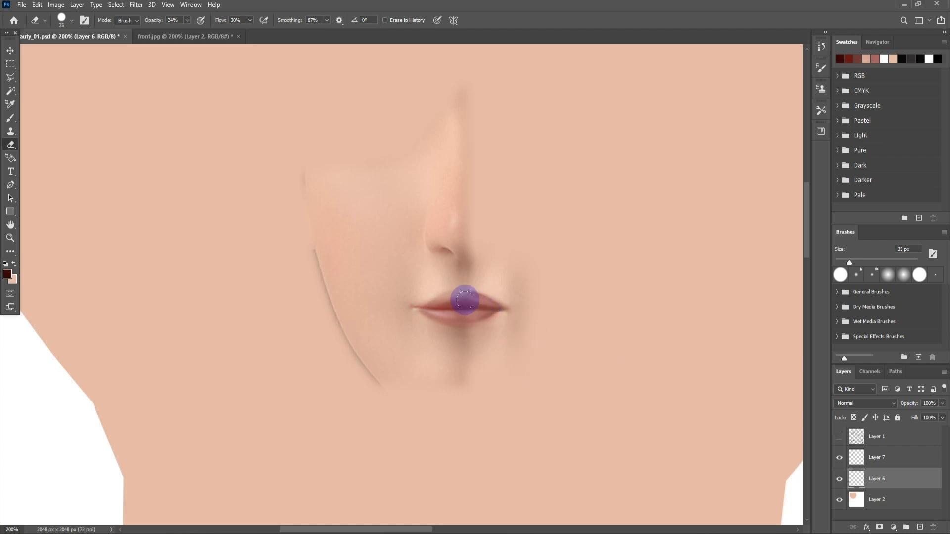
drag(457, 312, 494, 311)
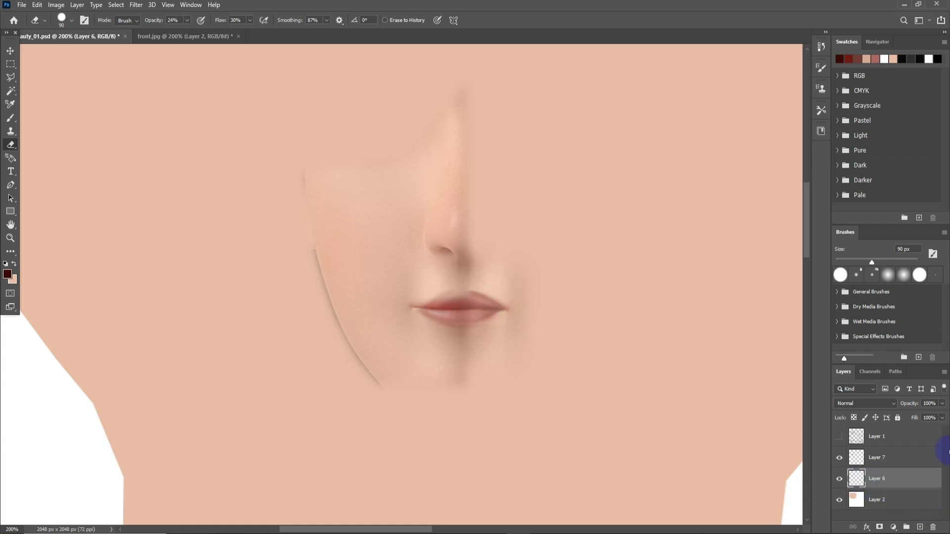
Step: Duplicate Layer 7, flip the copy horizontally, and move it onto the face's right half
click(873, 457)
click(839, 458)
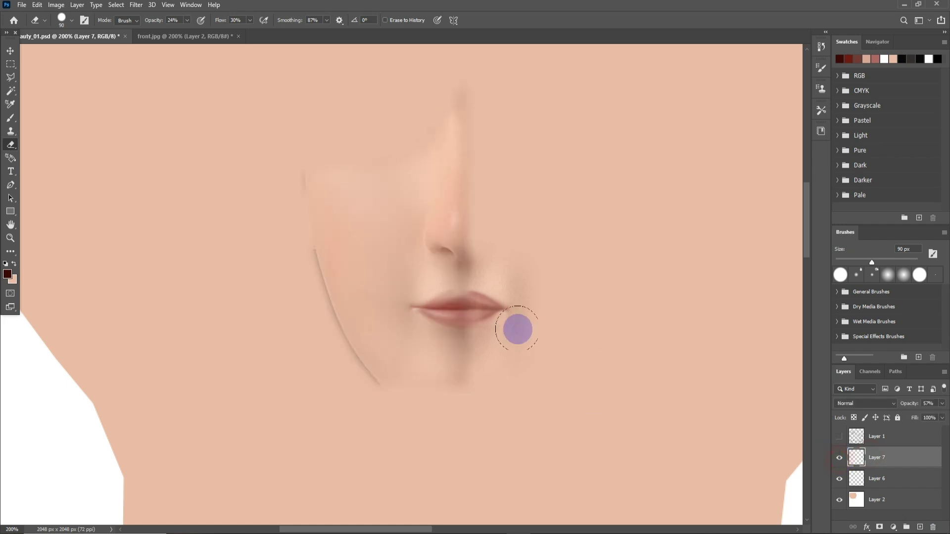
drag(876, 457, 921, 528)
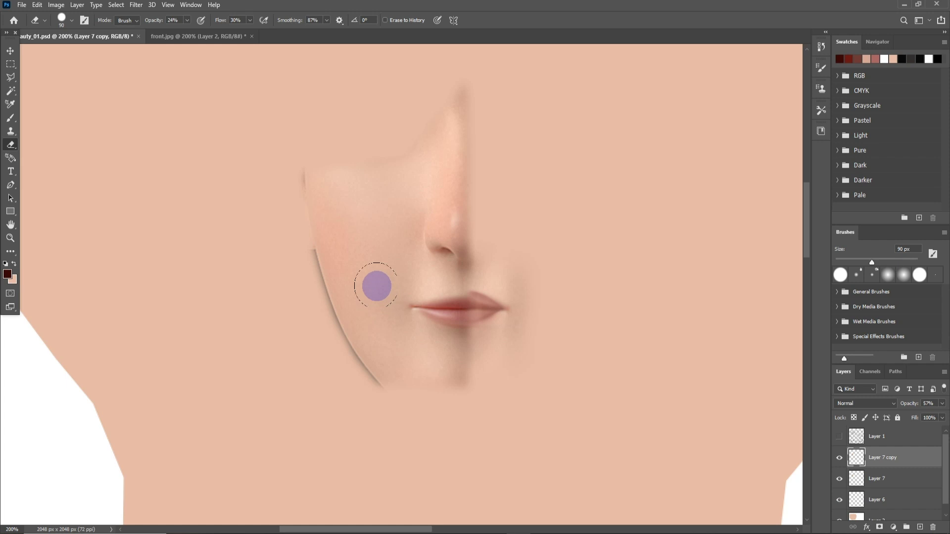
key(ctrl+t)
right_click(389, 238)
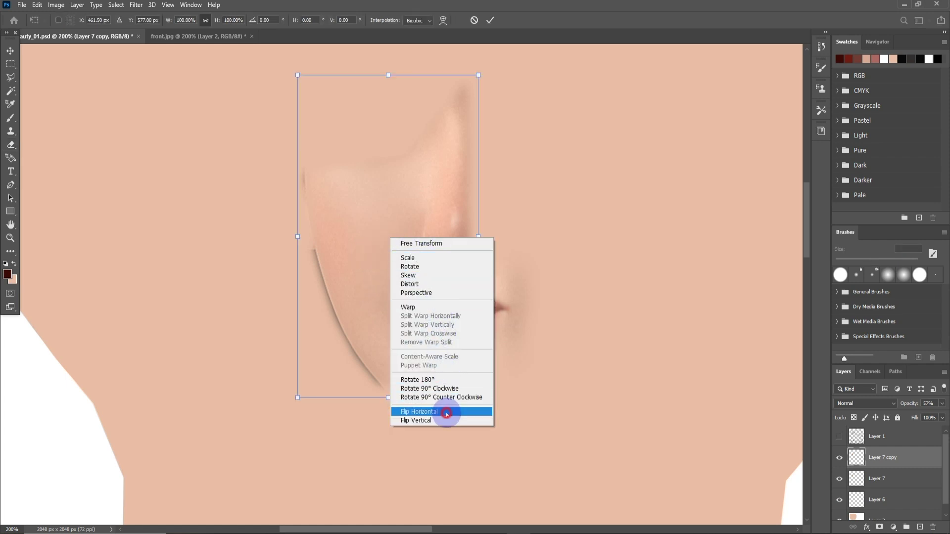
click(419, 412)
mouse_move(445, 299)
mouse_down()
mouse_move(520, 308)
mouse_move(590, 301)
mouse_up()
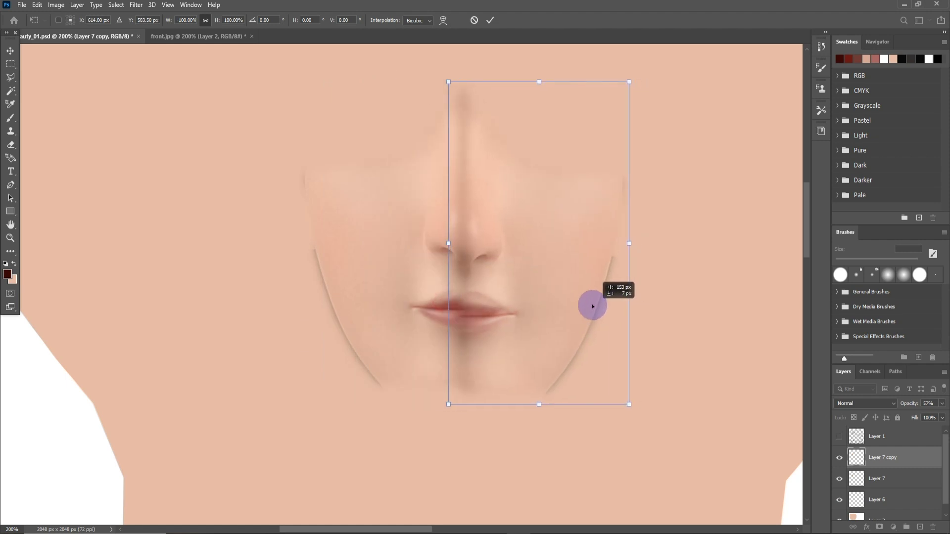
drag(590, 301, 590, 300)
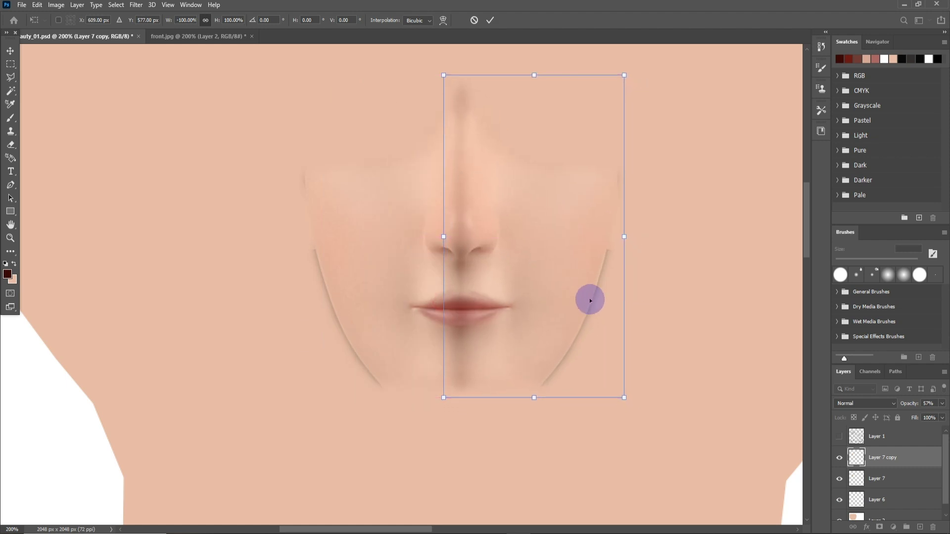
key(Return)
Step: Show the Layer 1 UV wireframe overlay and switch to the front.jpg document
key(e)
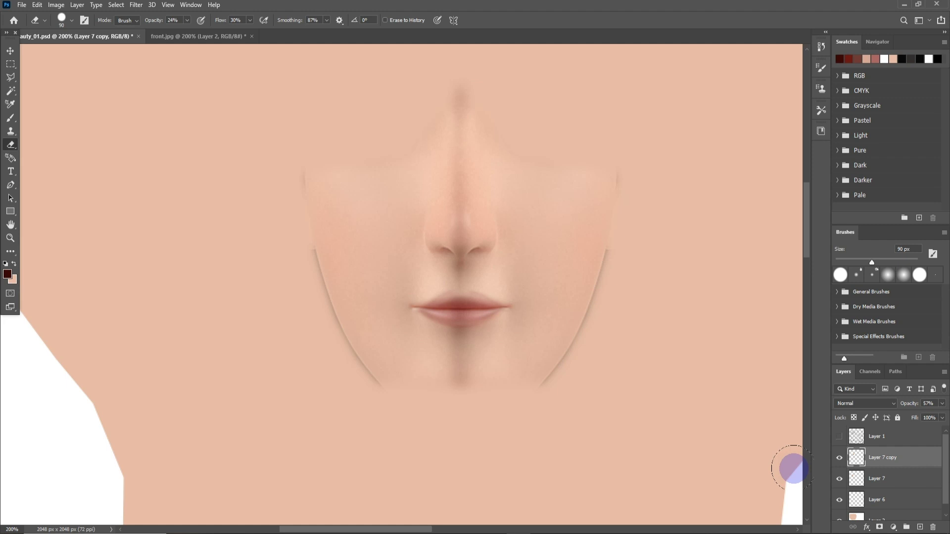
click(839, 436)
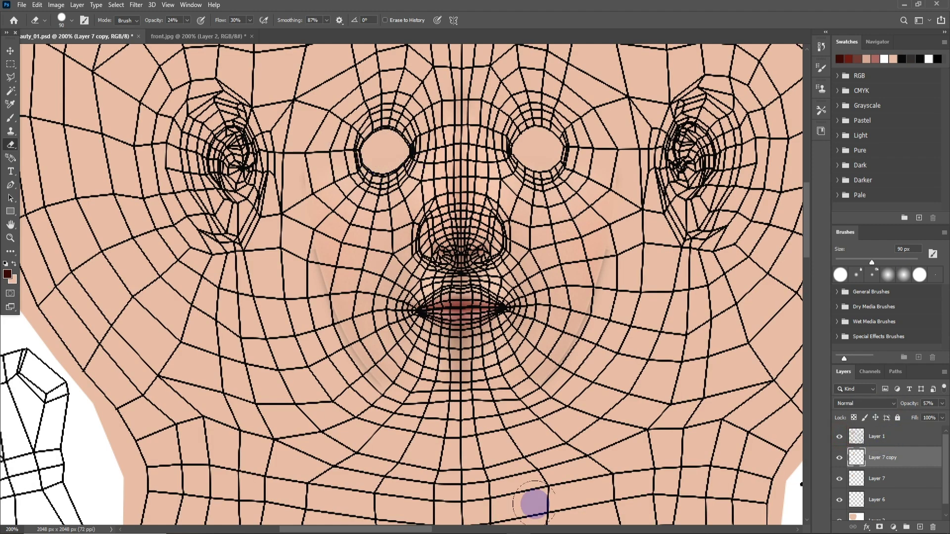
click(204, 36)
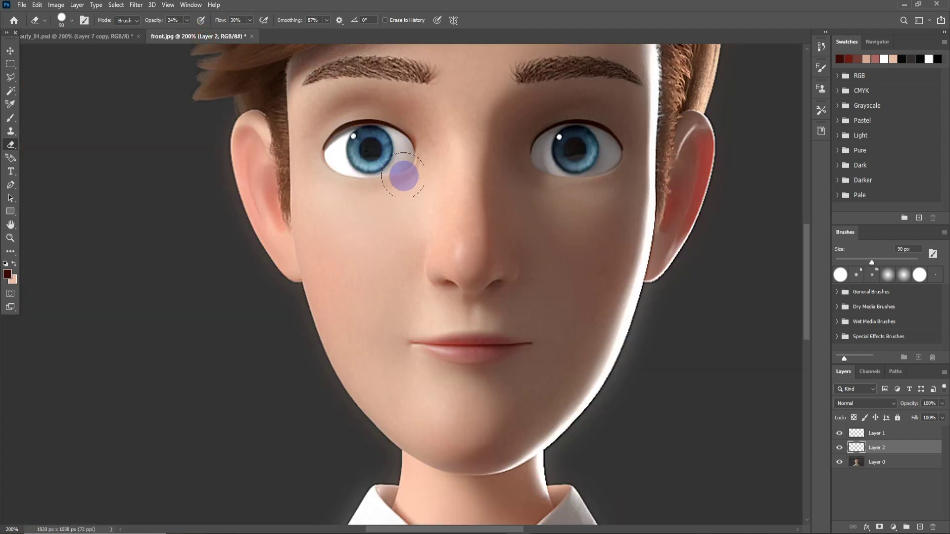
Step: Erase Layer 2 down to a soft half-face patch of cheek, nose and lips, hiding Layer 0
drag(410, 169, 380, 123)
mouse_move(321, 150)
mouse_down()
mouse_move(439, 185)
mouse_move(351, 144)
mouse_move(371, 96)
mouse_move(436, 174)
mouse_move(555, 148)
mouse_move(431, 187)
mouse_move(418, 137)
mouse_up()
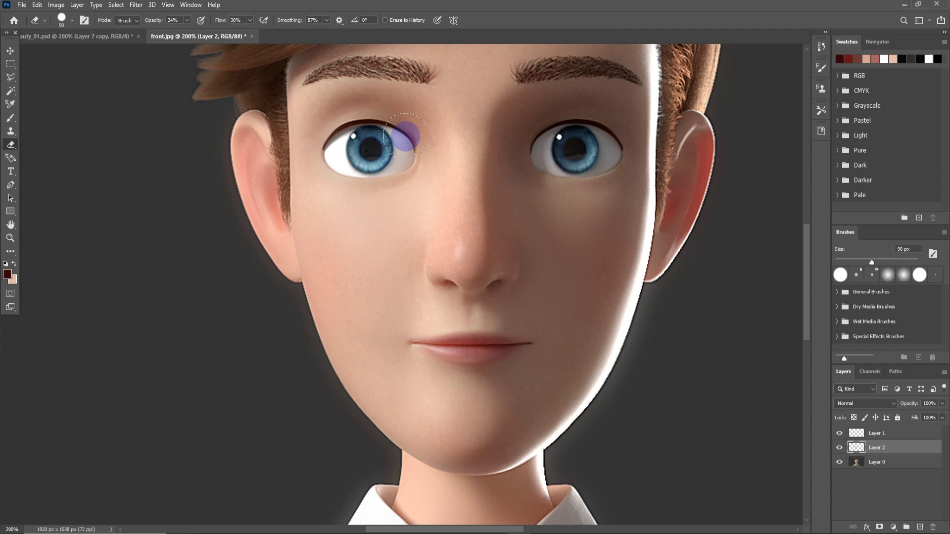
mouse_move(405, 134)
mouse_down()
mouse_move(555, 229)
mouse_move(562, 282)
mouse_move(346, 333)
mouse_move(300, 212)
mouse_move(399, 337)
mouse_up()
drag(400, 338, 672, 289)
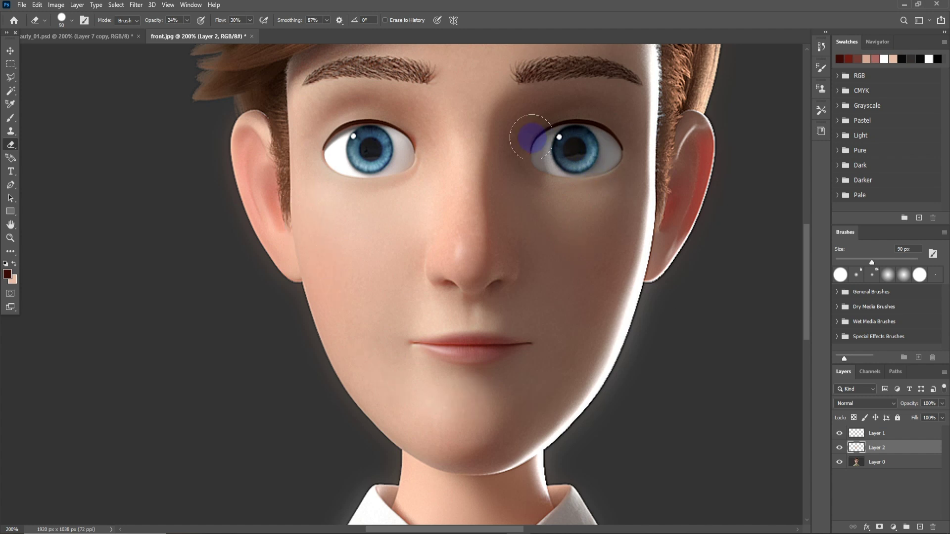
mouse_move(461, 243)
mouse_down()
mouse_move(439, 200)
mouse_move(515, 225)
mouse_move(503, 202)
mouse_move(476, 226)
mouse_up()
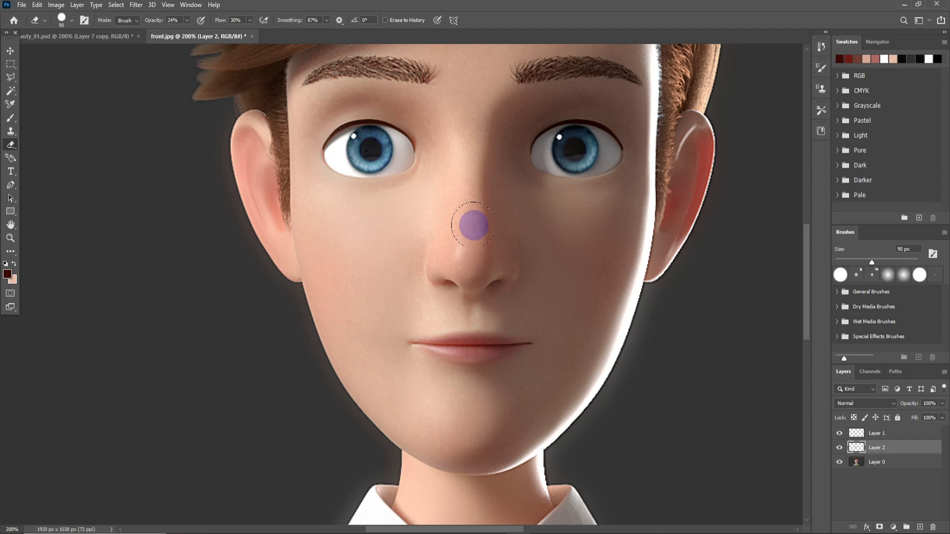
mouse_move(473, 226)
mouse_down()
mouse_move(547, 84)
mouse_move(538, 69)
mouse_up()
mouse_move(621, 91)
mouse_down()
mouse_move(375, 91)
mouse_move(383, 69)
mouse_move(303, 78)
mouse_move(411, 93)
mouse_move(314, 64)
mouse_move(524, 96)
mouse_up()
mouse_move(380, 134)
mouse_down()
mouse_move(409, 183)
mouse_move(393, 178)
mouse_move(526, 202)
mouse_move(369, 197)
mouse_move(399, 149)
mouse_move(414, 189)
mouse_move(594, 324)
mouse_move(325, 270)
mouse_move(340, 270)
mouse_up()
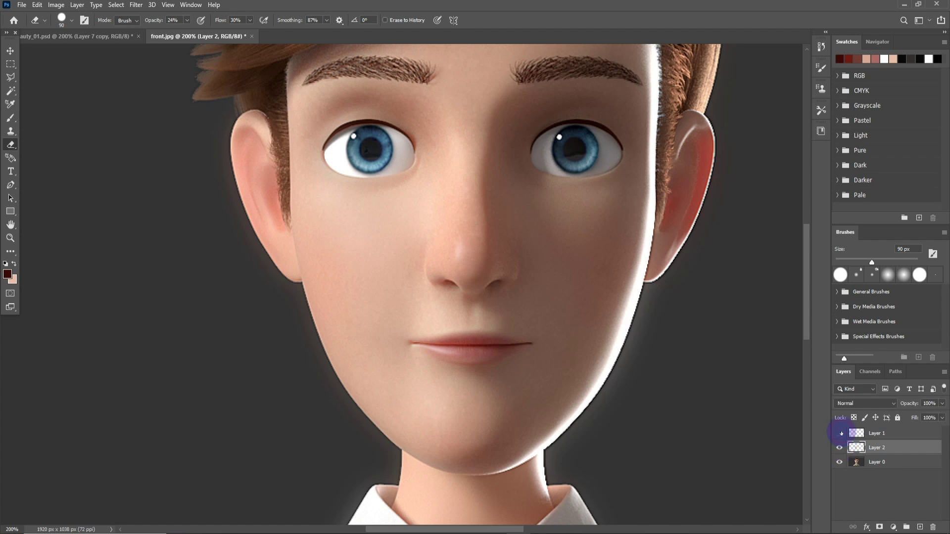
click(839, 464)
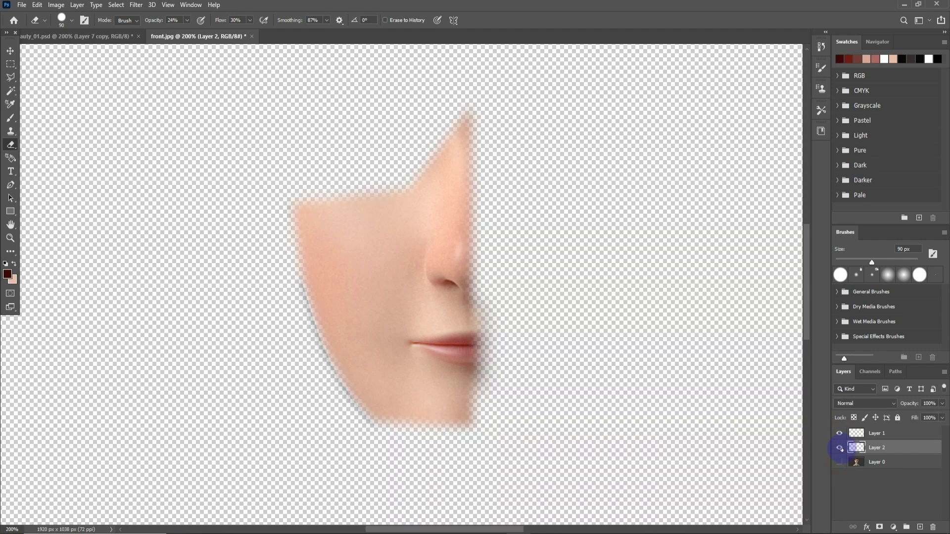
Step: Duplicate Layer 2 and outline the cheek area with a polygonal lasso selection
drag(899, 449, 921, 525)
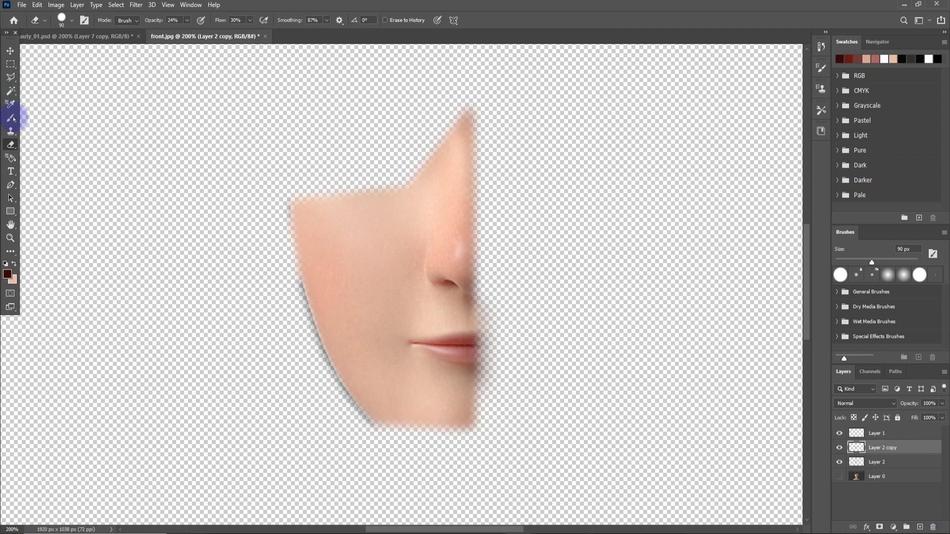
click(10, 77)
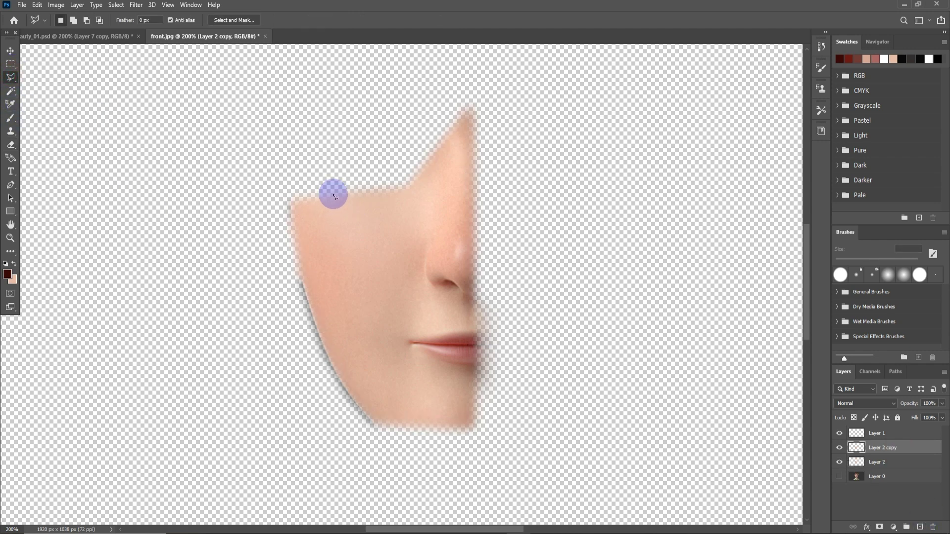
click(431, 230)
click(399, 187)
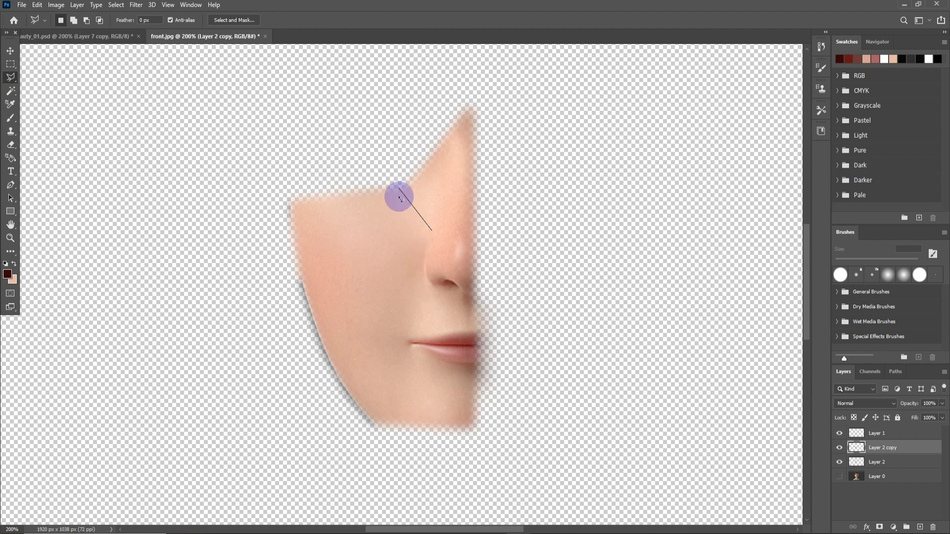
click(419, 217)
click(422, 291)
click(399, 352)
click(381, 407)
click(314, 399)
click(168, 151)
click(322, 134)
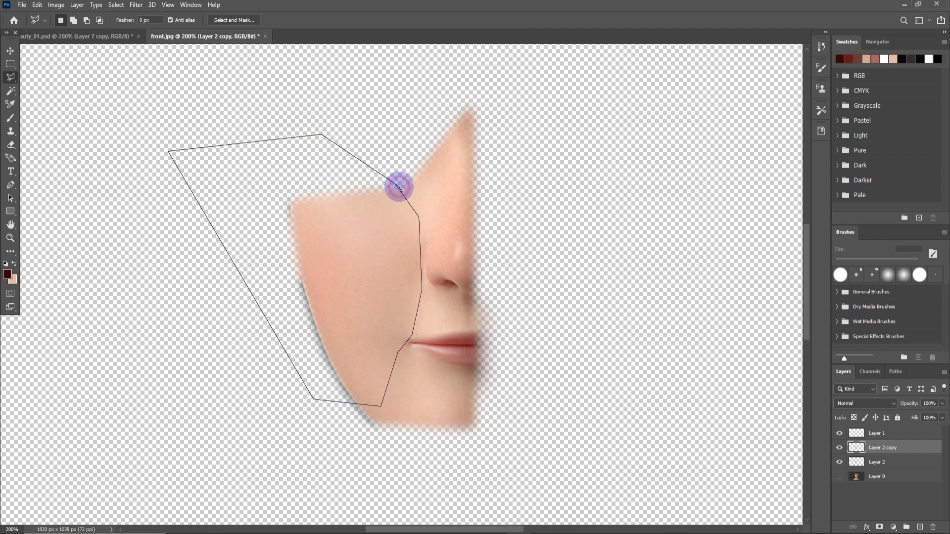
click(398, 187)
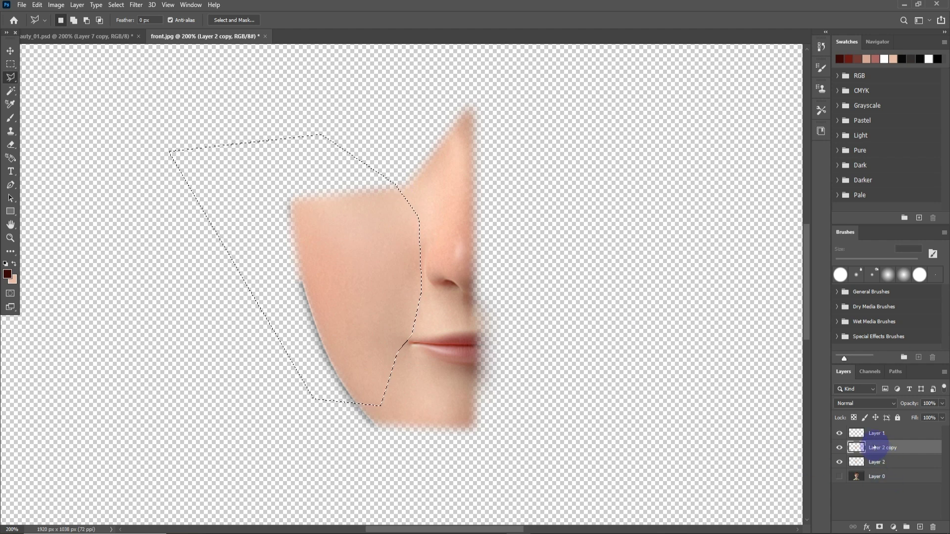
Step: Copy the cheek selection to Layer 3, hide Layer 1, and drag it into the beauty texture
key(ctrl+j)
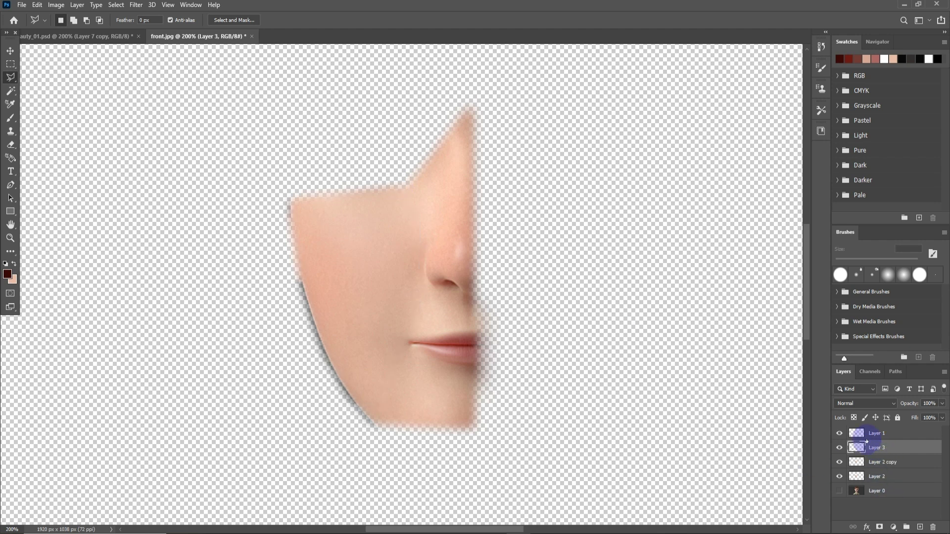
click(839, 434)
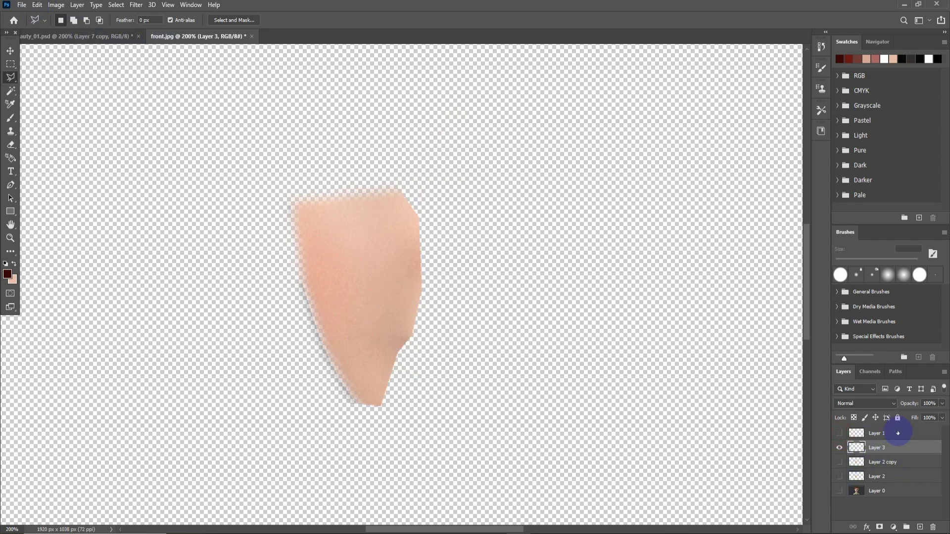
drag(855, 446, 380, 262)
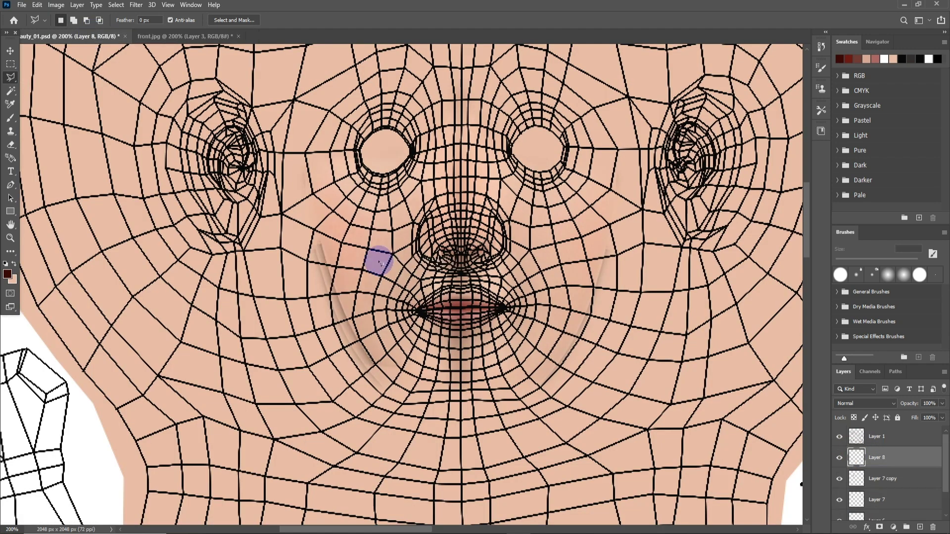
Step: Undo the added cheek layer and a face-layer shift, then check Layer 7 copy's shading
key(ctrl+z)
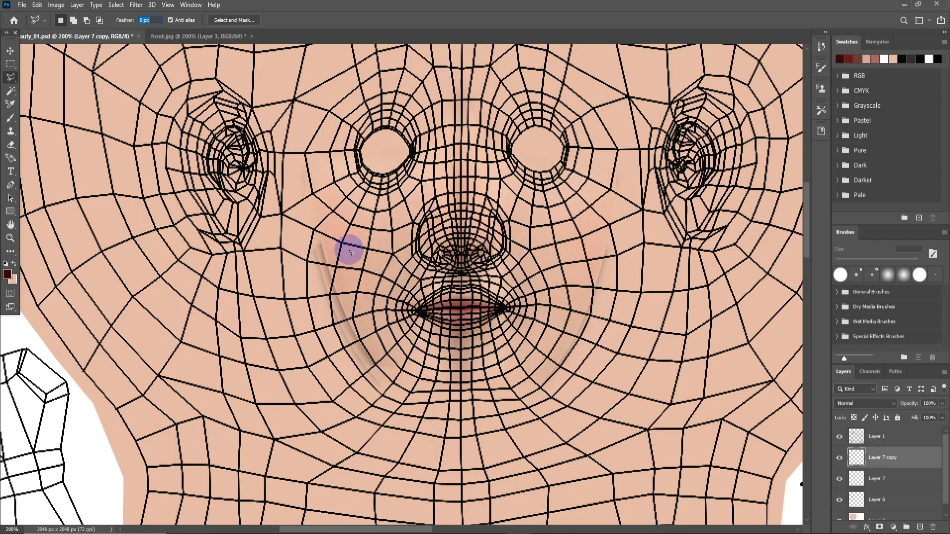
click(547, 321)
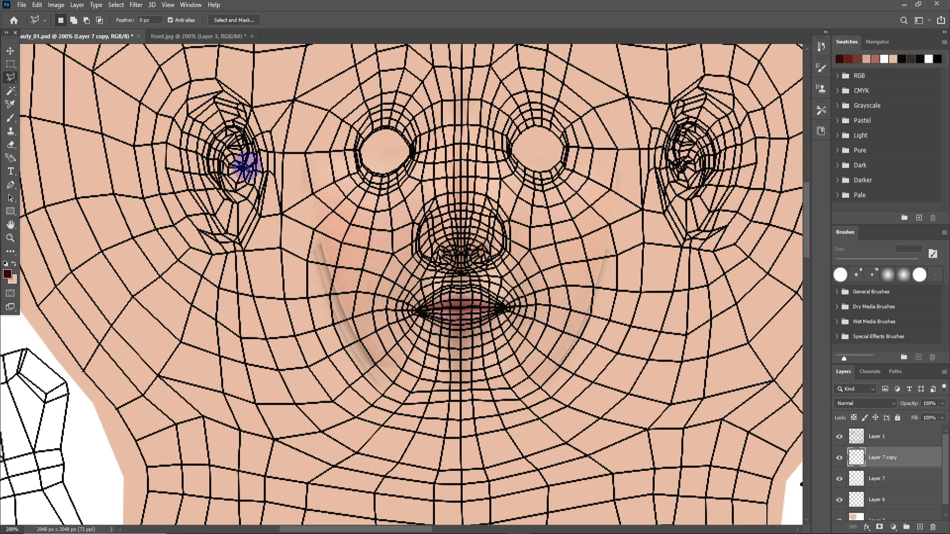
click(10, 50)
drag(346, 271, 158, 271)
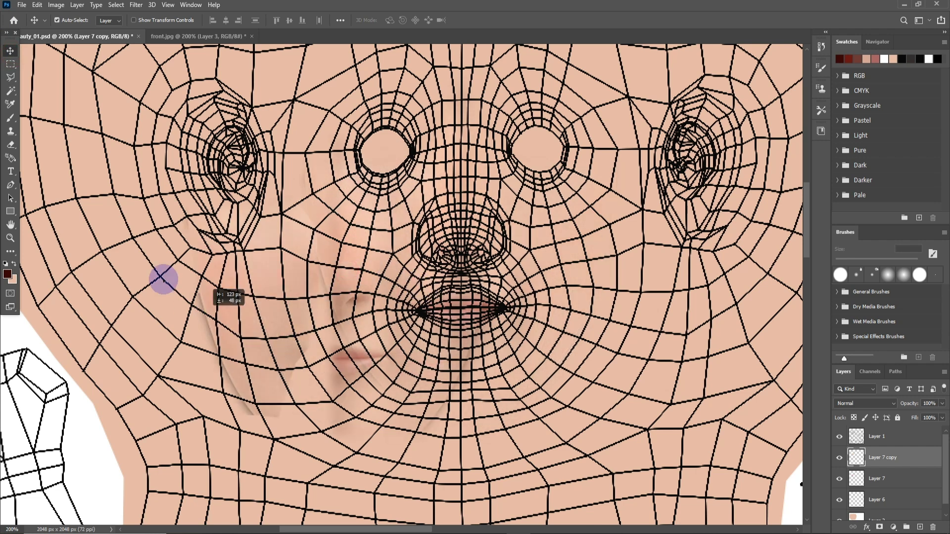
key(ctrl+z)
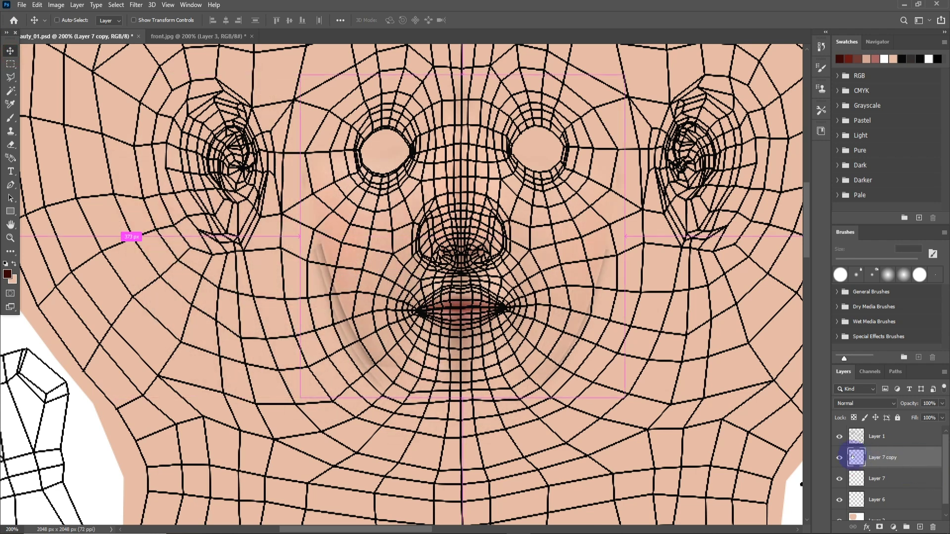
click(839, 458)
click(839, 459)
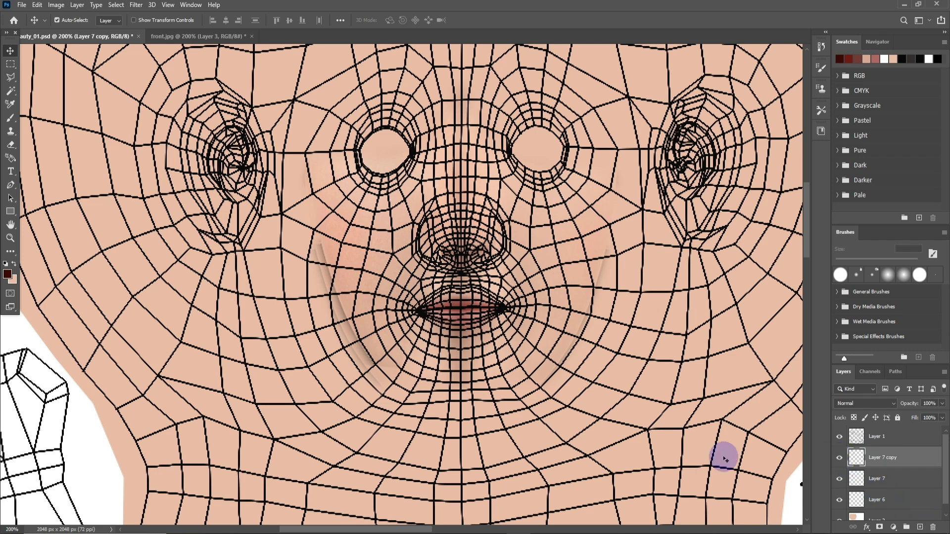
Step: Restore the cheek piece, hide the UV wireframe, and move the piece above the nose for transforming
key(ctrl+shift+alt+n)
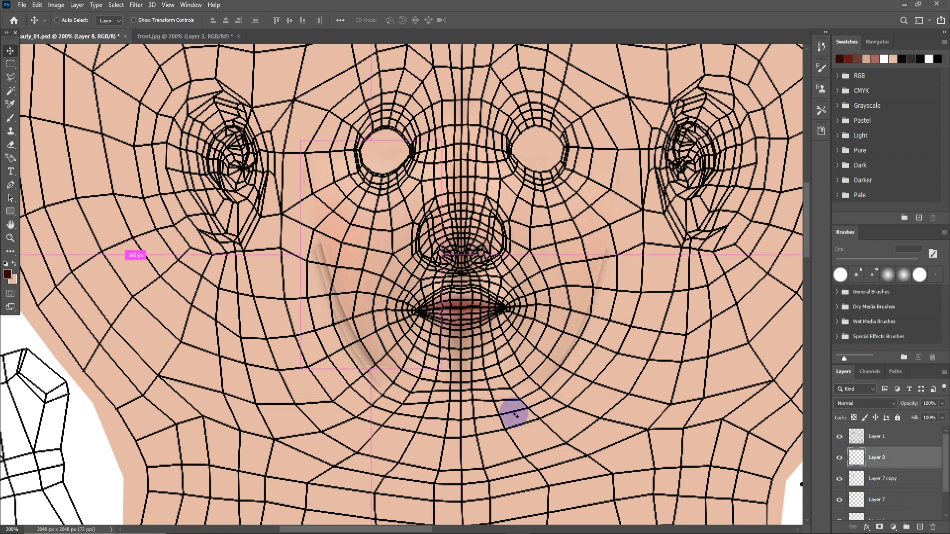
click(839, 437)
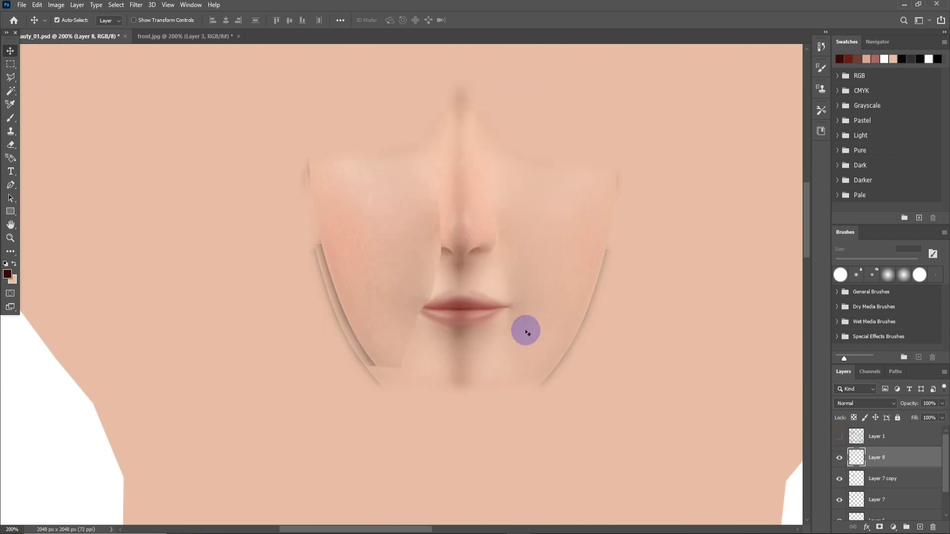
right_click(377, 246)
click(391, 258)
mouse_move(377, 266)
mouse_down()
mouse_move(197, 249)
mouse_move(601, 285)
mouse_up()
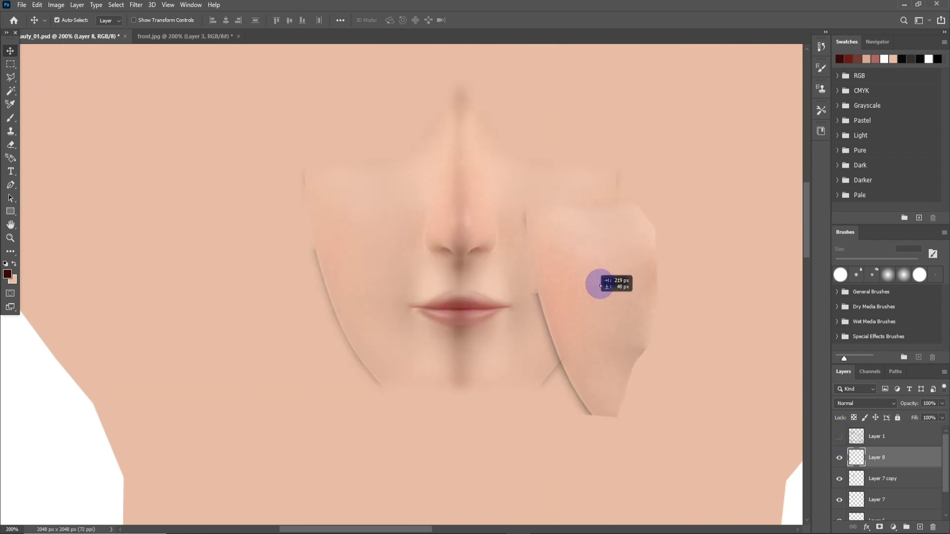
drag(600, 285, 721, 388)
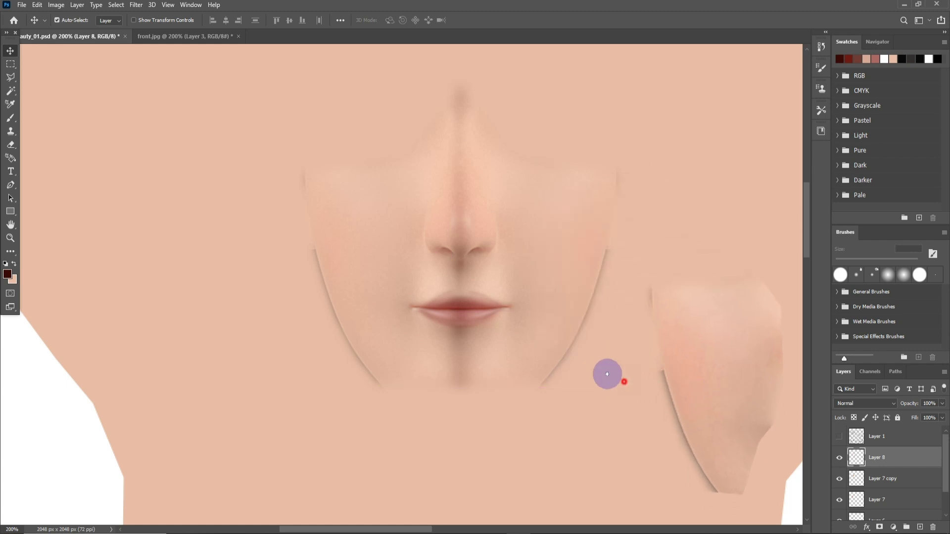
scroll(598, 317, down, 3)
scroll(586, 347, up, 2)
scroll(643, 436, up, 2)
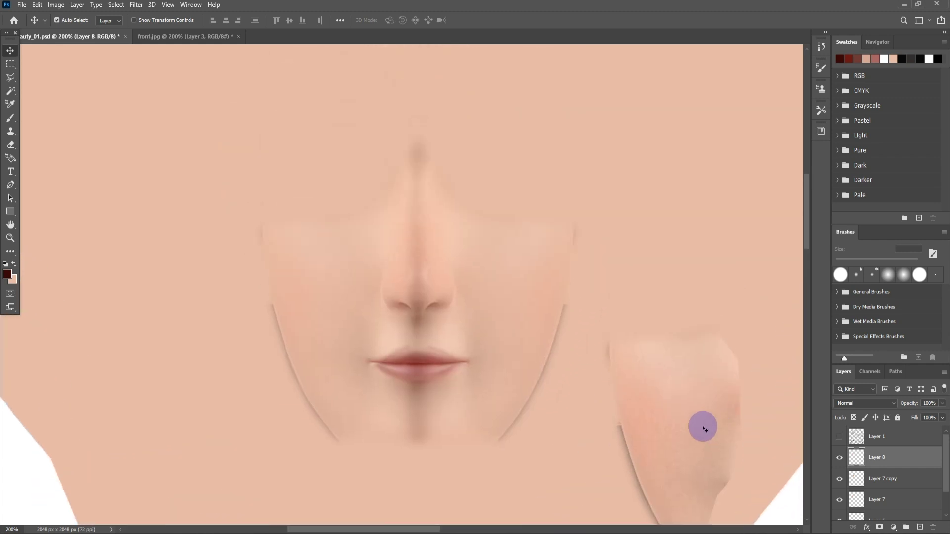
drag(702, 428, 513, 248)
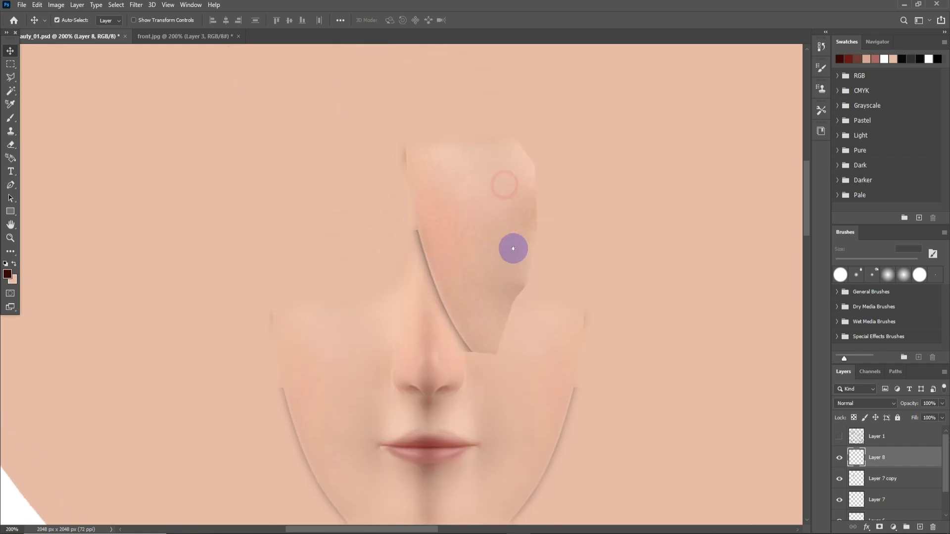
scroll(513, 249, down, 1)
key(ctrl+t)
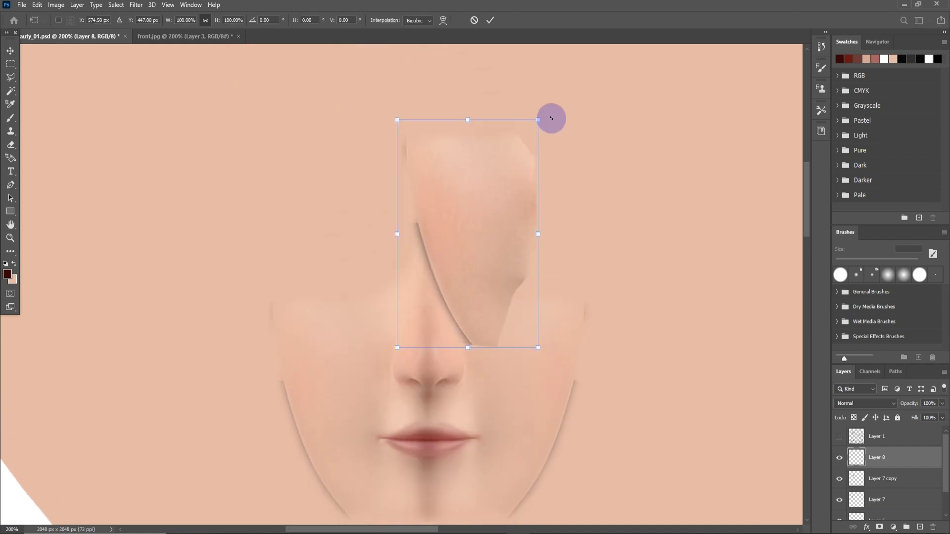
Step: Rotate the cheek piece about 110°, enlarge it to 131% and place it over the left eye area
drag(551, 118, 575, 410)
mouse_move(495, 266)
mouse_down()
mouse_move(306, 251)
mouse_move(334, 246)
mouse_up()
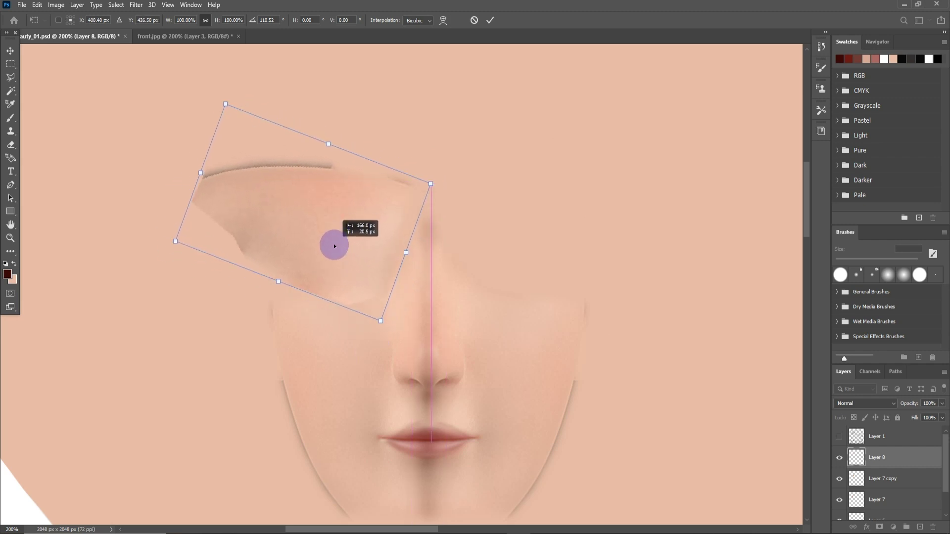
drag(337, 246, 348, 248)
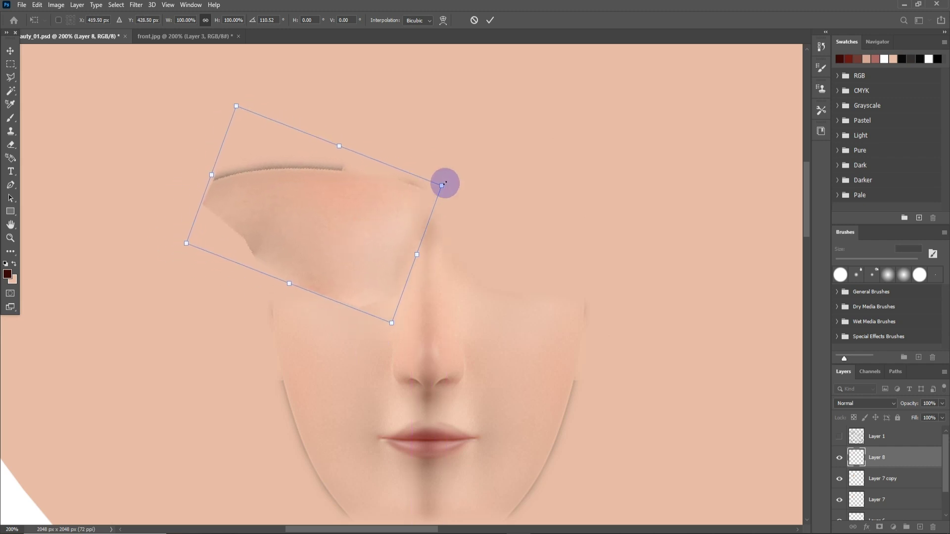
drag(442, 185, 520, 166)
mouse_move(425, 251)
mouse_down()
mouse_move(351, 260)
mouse_move(351, 271)
mouse_up()
key(Return)
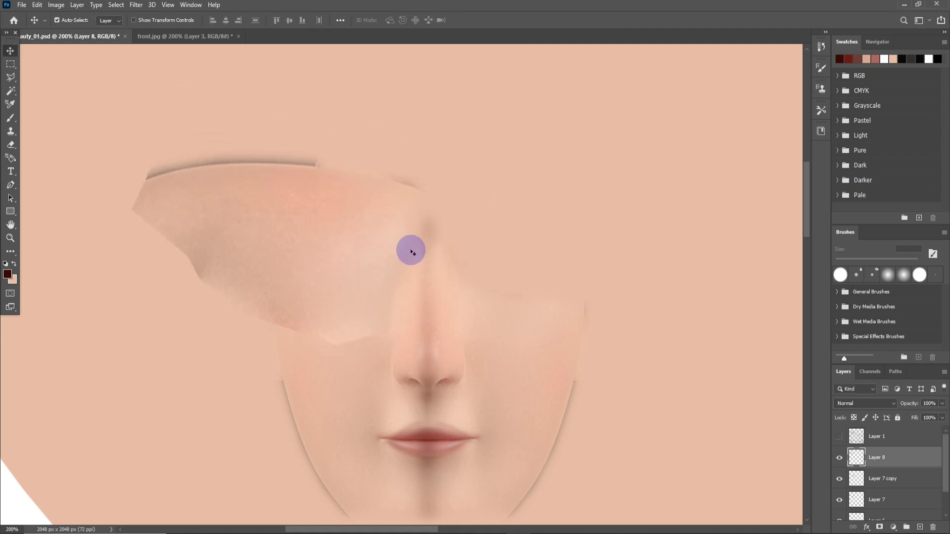
Step: Add a horizontally flipped copy of the piece over the right eye area and select both layers
mouse_move(316, 237)
alt+mouse_down()
mouse_move(671, 187)
mouse_move(613, 194)
alt+mouse_up()
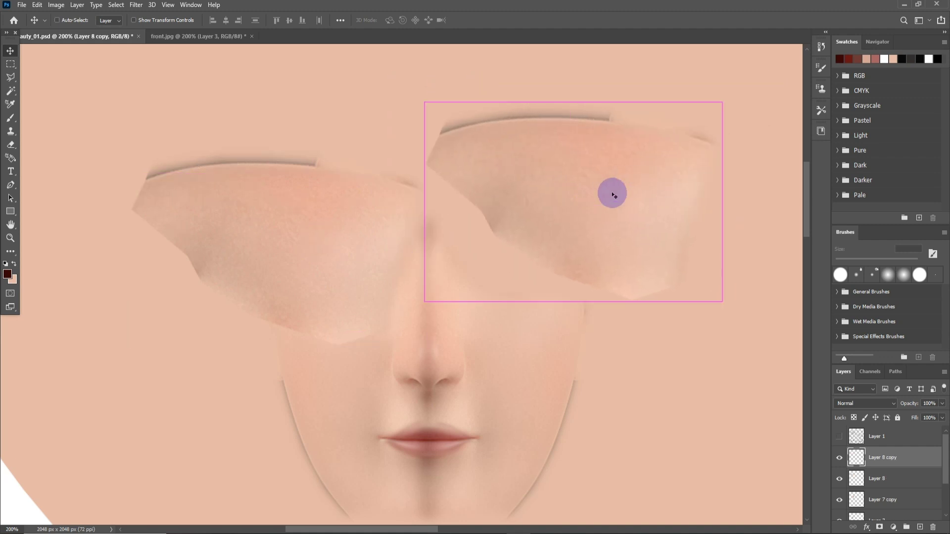
key(ctrl+t)
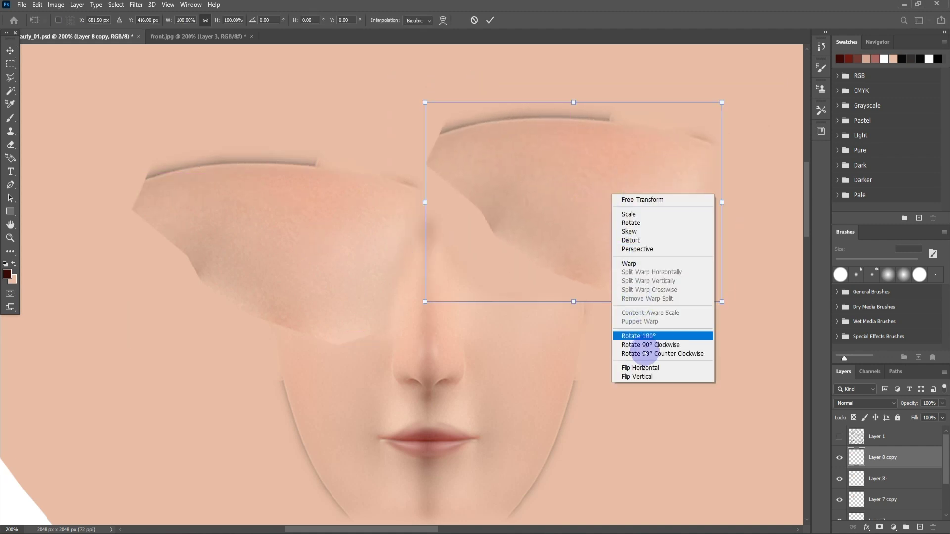
click(640, 368)
drag(564, 249, 552, 283)
key(Return)
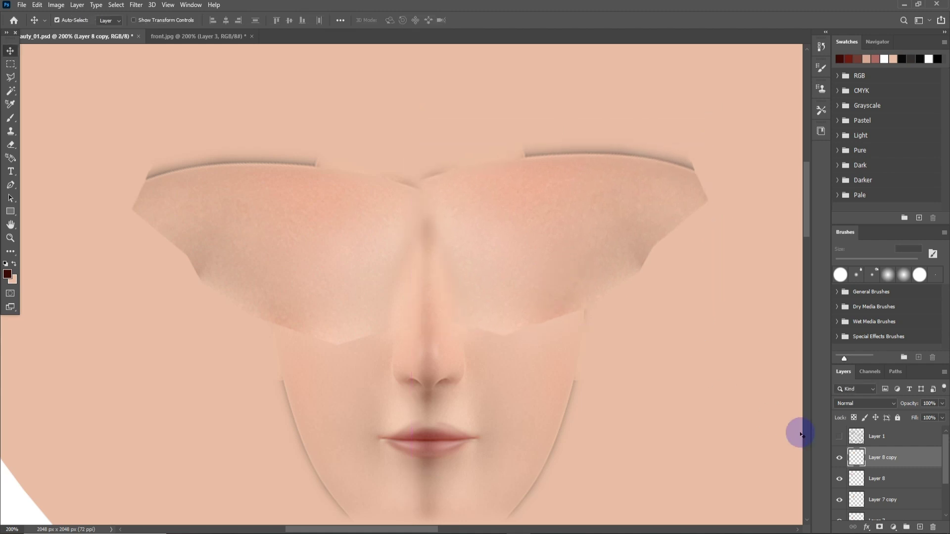
shift+click(891, 480)
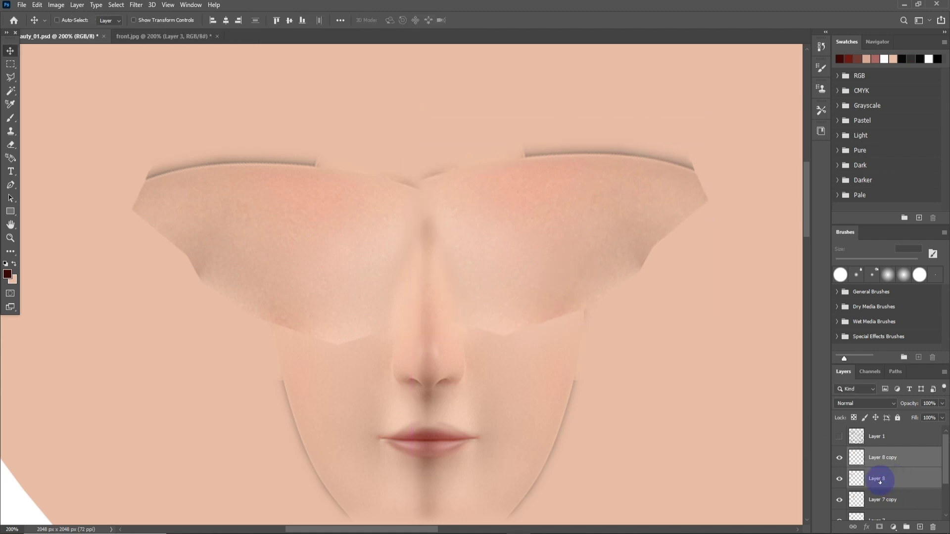
Step: Merge the two eye-area pieces and fade their brow edges with a 50 px, then 25 px eraser
key(ctrl+e)
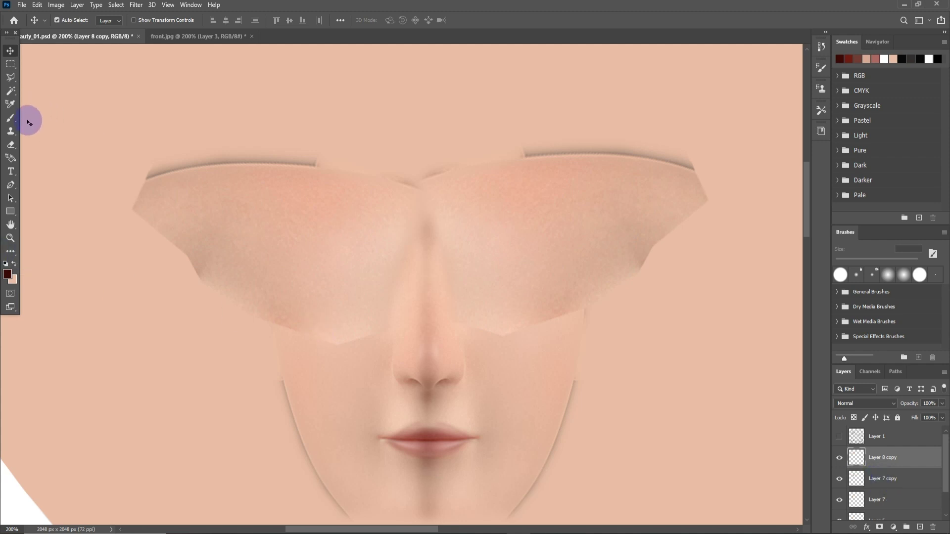
click(14, 148)
mouse_move(268, 332)
mouse_down()
mouse_move(525, 313)
mouse_move(546, 338)
mouse_move(452, 282)
mouse_move(420, 287)
mouse_move(511, 350)
mouse_move(375, 341)
mouse_move(322, 352)
mouse_move(346, 341)
mouse_move(236, 331)
mouse_move(291, 324)
mouse_move(187, 392)
mouse_move(180, 314)
mouse_up()
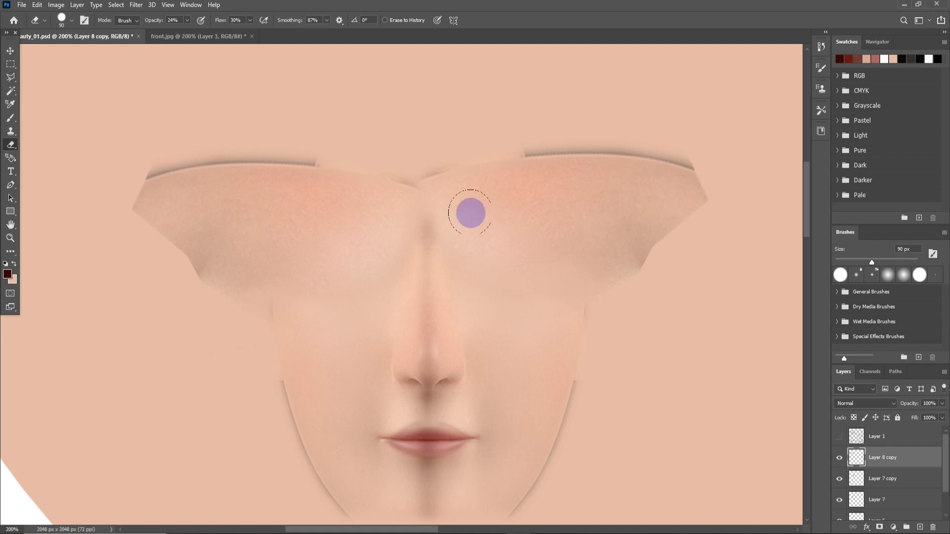
drag(628, 144, 721, 147)
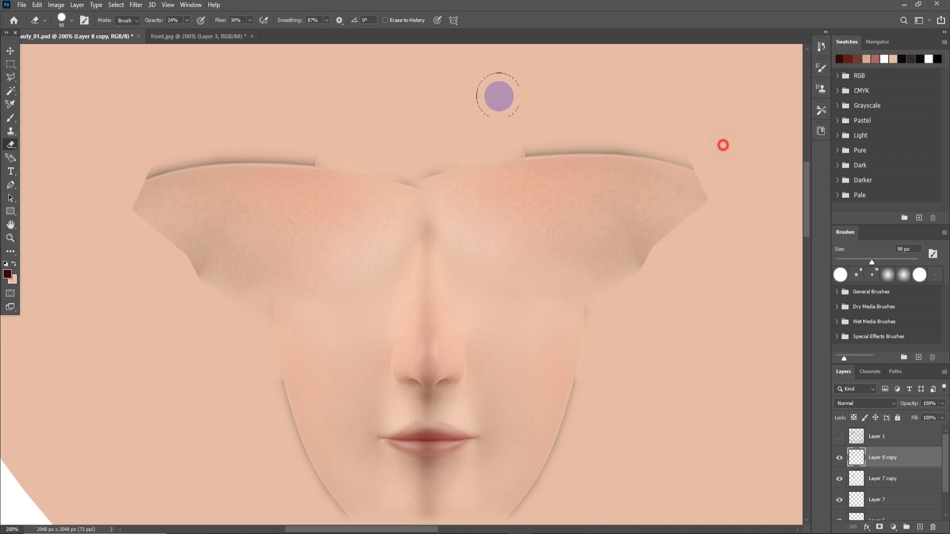
drag(605, 133, 590, 134)
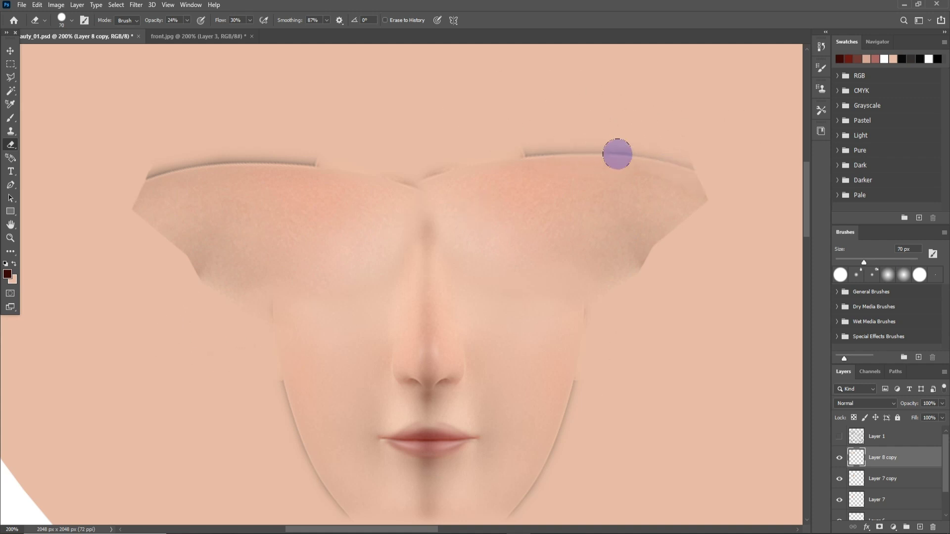
key(bracketleft)
key(bracketleft)
key(bracketleft)
mouse_move(532, 143)
mouse_down()
mouse_move(613, 146)
mouse_move(479, 144)
mouse_move(657, 151)
mouse_move(752, 178)
mouse_move(556, 140)
mouse_move(755, 185)
mouse_move(524, 142)
mouse_move(416, 182)
mouse_move(442, 174)
mouse_move(197, 137)
mouse_move(197, 153)
mouse_move(361, 163)
mouse_move(124, 165)
mouse_move(170, 165)
mouse_up()
key(bracketleft)
key(bracketleft)
key(bracketleft)
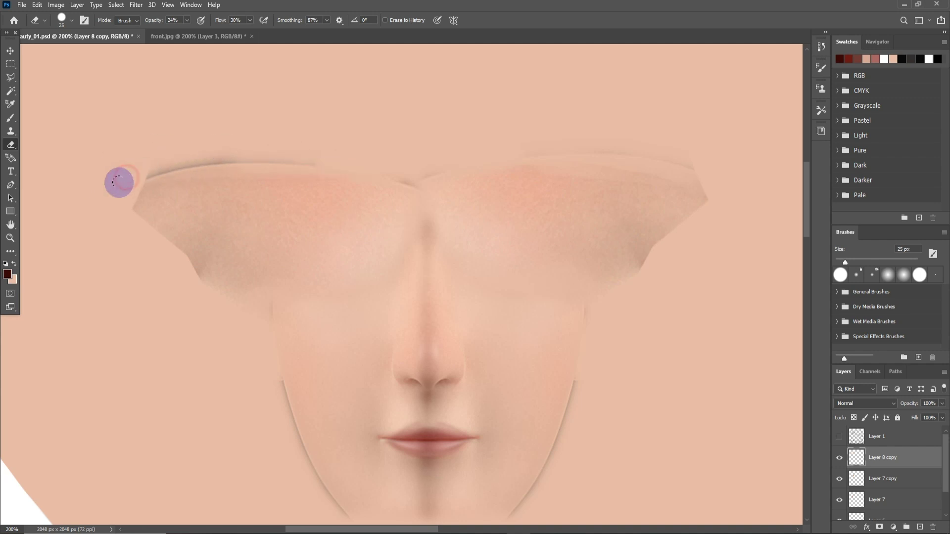
mouse_move(140, 175)
mouse_down()
mouse_move(191, 155)
mouse_move(130, 164)
mouse_up()
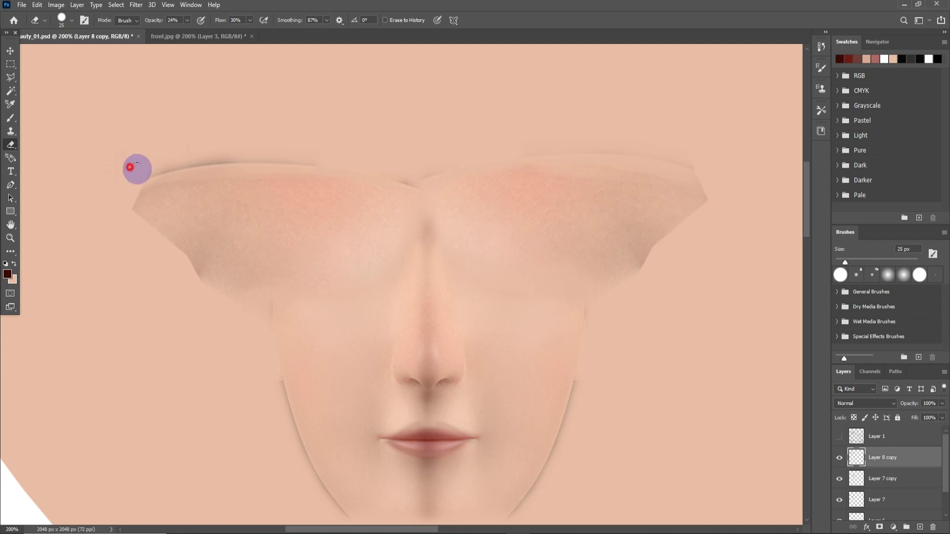
mouse_move(331, 153)
mouse_down()
mouse_move(361, 166)
mouse_move(104, 181)
mouse_move(333, 155)
mouse_move(106, 173)
mouse_move(106, 185)
mouse_move(120, 182)
mouse_up()
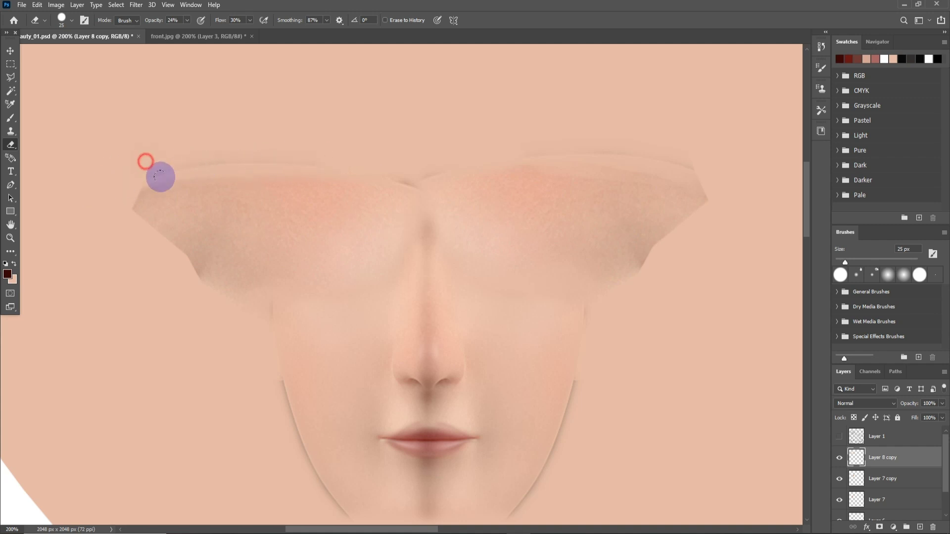
mouse_move(439, 180)
mouse_down()
mouse_move(391, 180)
mouse_move(543, 155)
mouse_move(717, 186)
mouse_move(681, 150)
mouse_up()
mouse_move(705, 197)
mouse_down()
mouse_move(628, 299)
mouse_move(701, 208)
mouse_move(674, 223)
mouse_move(642, 274)
mouse_move(560, 450)
mouse_up()
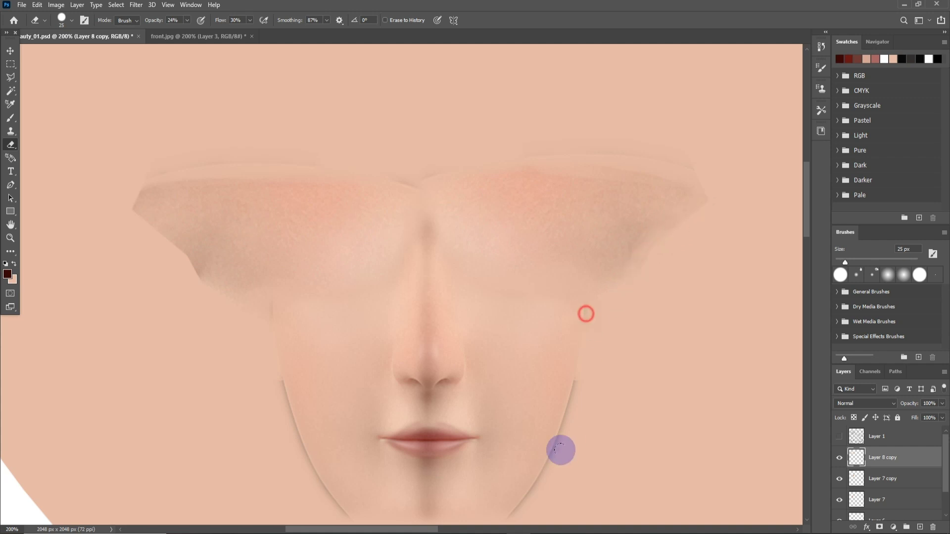
Step: Soften the right jawline and chin shading on Layer 7 copy
click(881, 478)
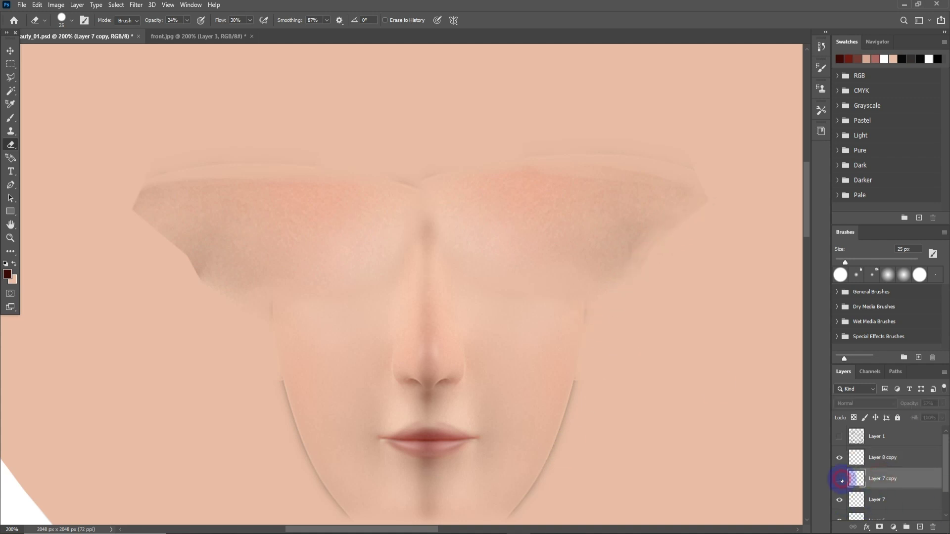
click(840, 479)
drag(573, 382, 560, 451)
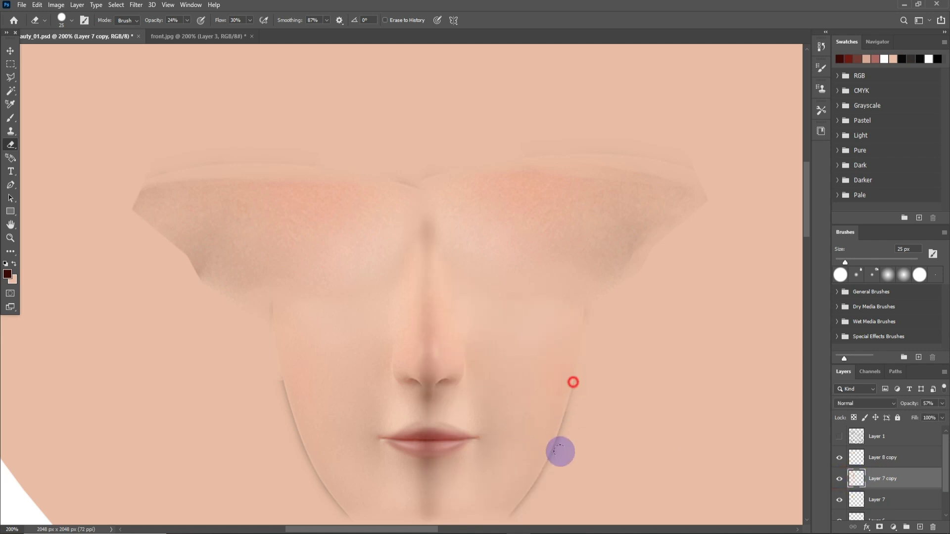
drag(584, 384, 598, 285)
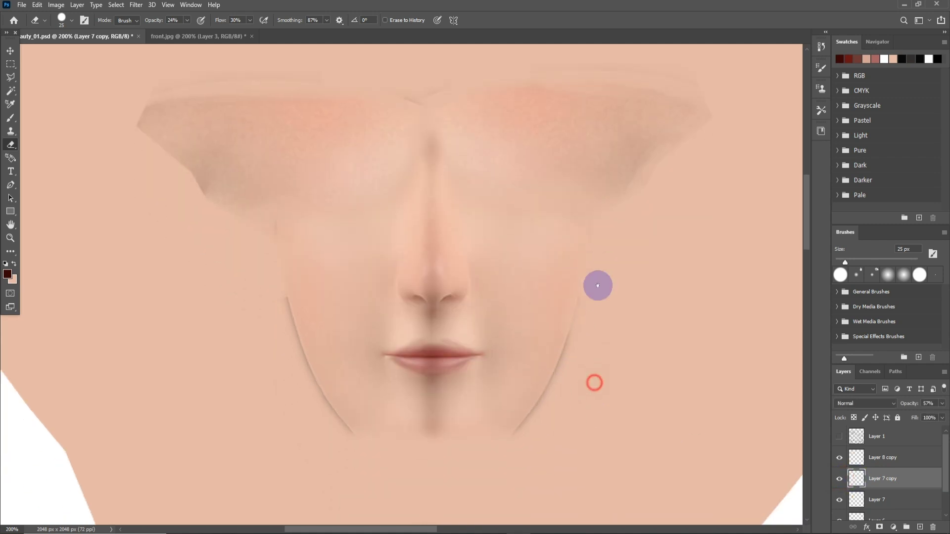
mouse_move(578, 305)
mouse_down()
mouse_move(565, 351)
mouse_move(514, 416)
mouse_move(549, 371)
mouse_move(445, 458)
mouse_up()
mouse_move(505, 435)
mouse_down()
mouse_move(452, 435)
mouse_move(518, 366)
mouse_move(339, 435)
mouse_up()
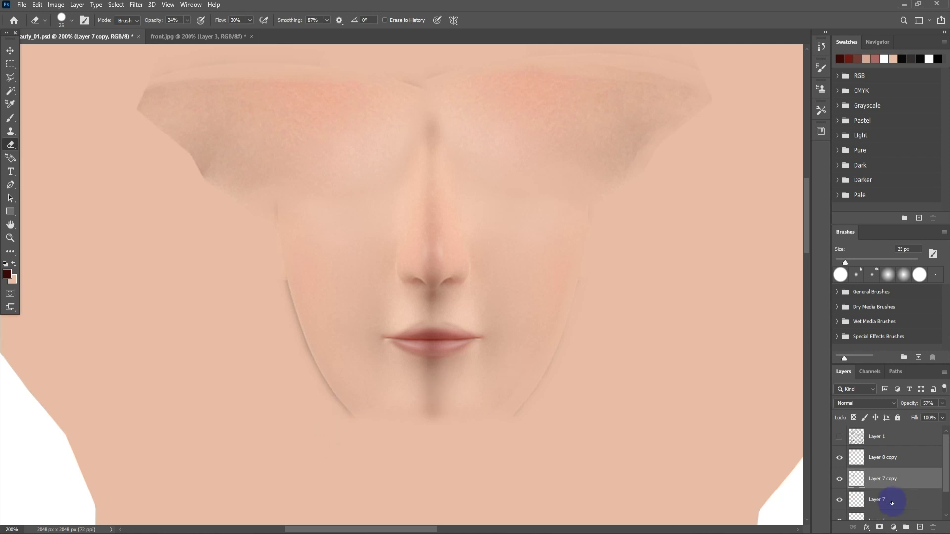
Step: Soften the left jawline shading on Layer 7 and add a new empty layer above Layer 8 copy
click(891, 501)
click(840, 501)
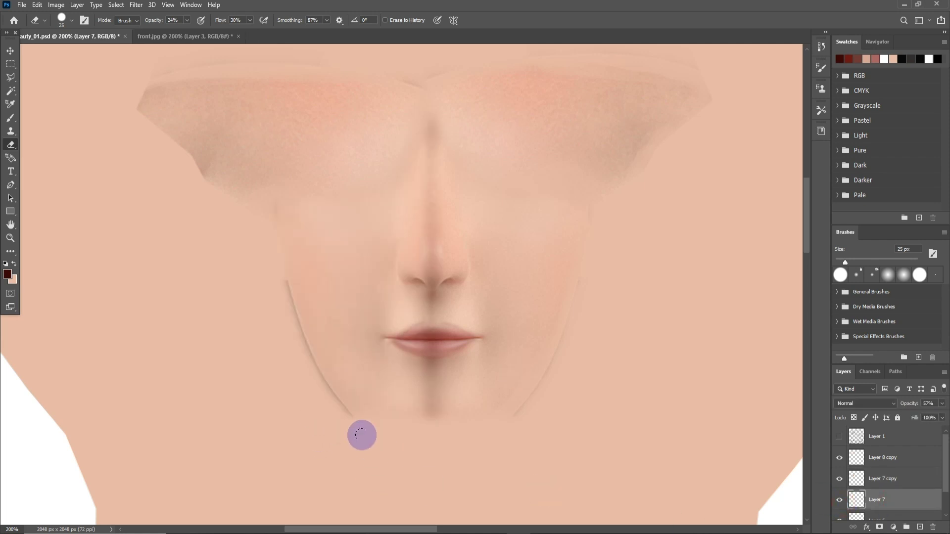
mouse_move(350, 421)
mouse_down()
mouse_move(278, 295)
mouse_move(352, 433)
mouse_move(264, 257)
mouse_move(352, 423)
mouse_move(285, 333)
mouse_move(283, 259)
mouse_move(299, 352)
mouse_move(292, 297)
mouse_move(282, 314)
mouse_move(280, 212)
mouse_move(325, 388)
mouse_move(280, 271)
mouse_move(335, 416)
mouse_move(346, 411)
mouse_move(272, 258)
mouse_up()
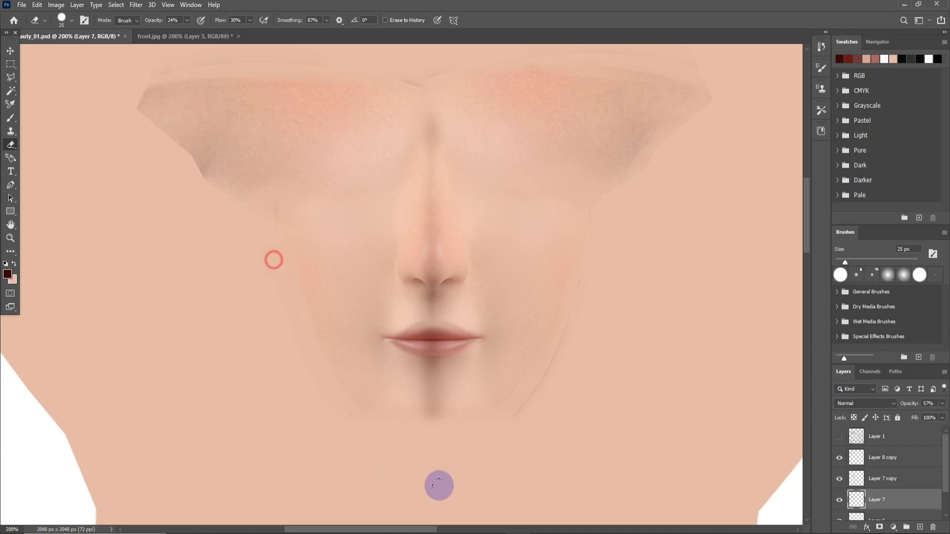
click(893, 483)
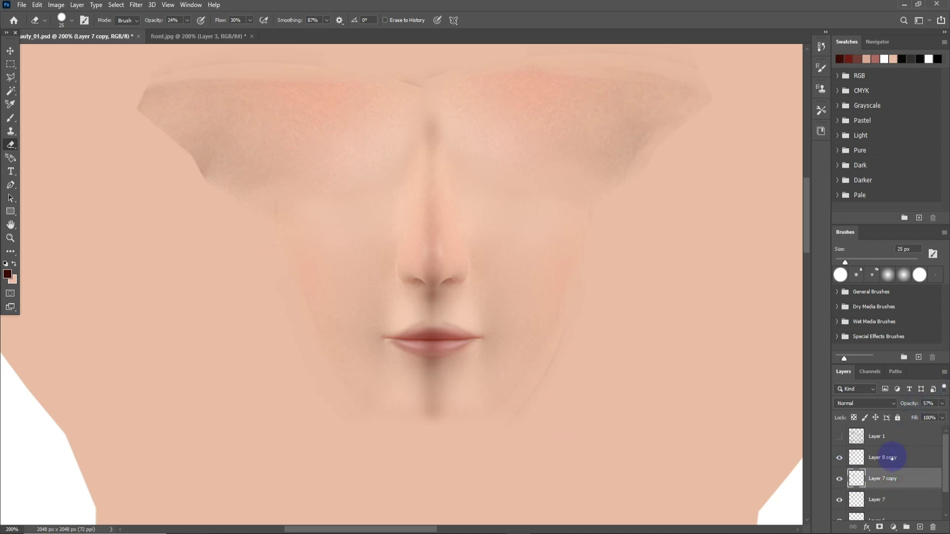
click(885, 458)
click(920, 528)
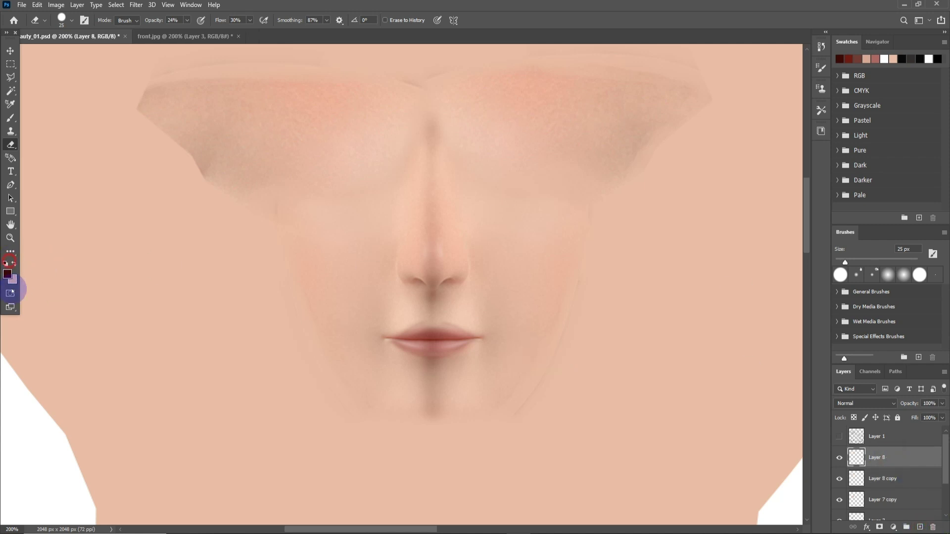
Step: Paint soft 150 px skin tone over the chin and right cheek, undoing one stroke
click(11, 118)
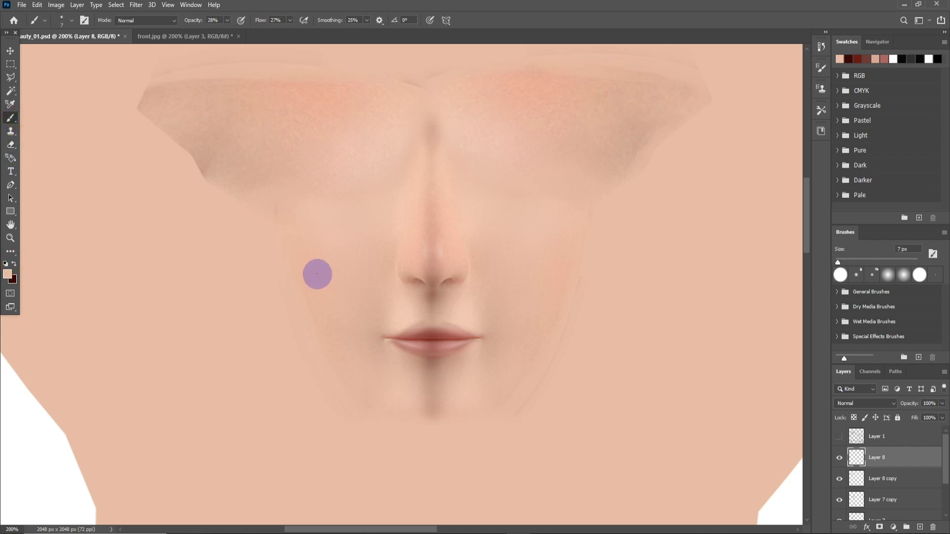
key(bracketright)
key(bracketright)
key(bracketright)
key(bracketright)
key(bracketright)
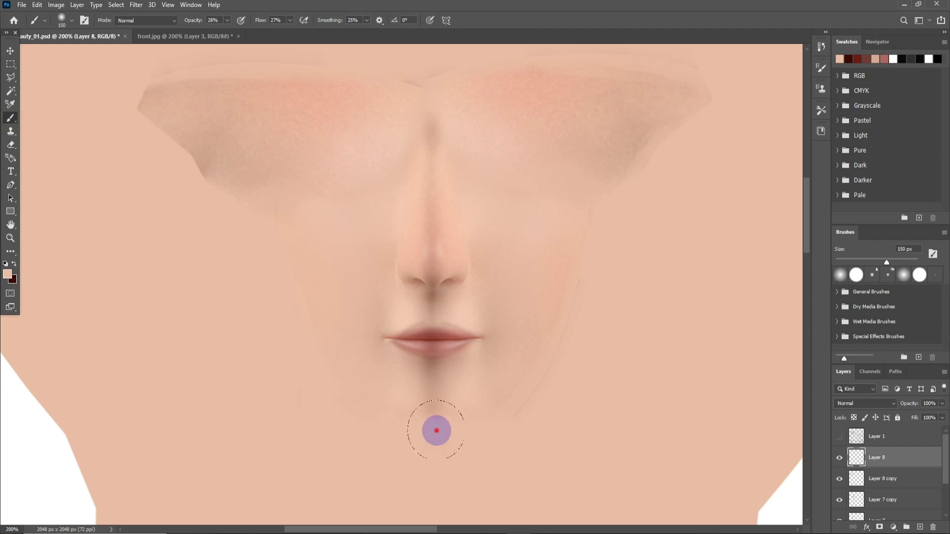
drag(435, 430, 430, 422)
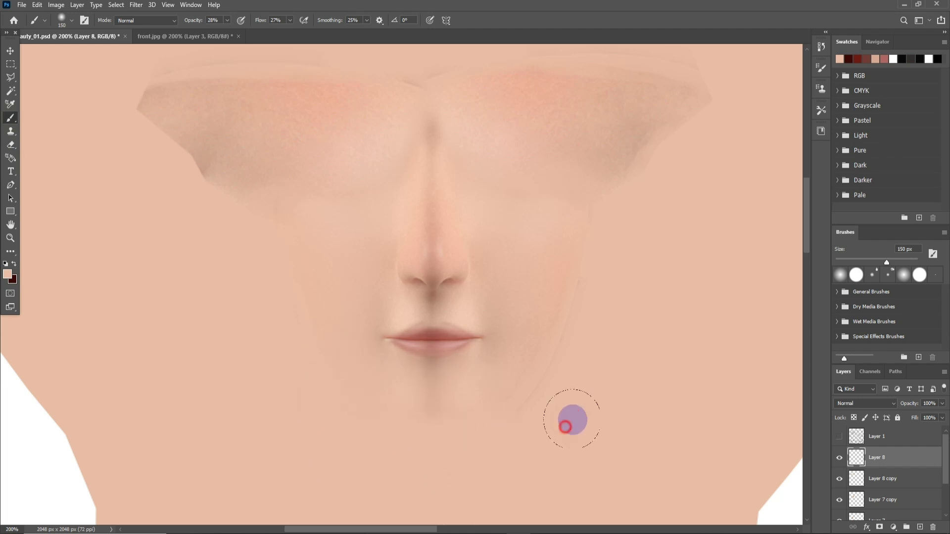
drag(616, 303, 680, 93)
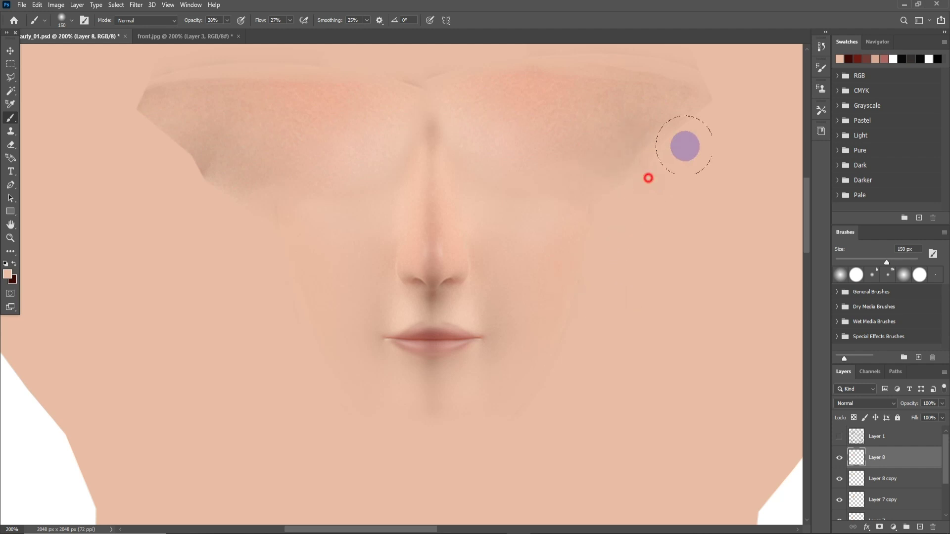
scroll(695, 260, up, 3)
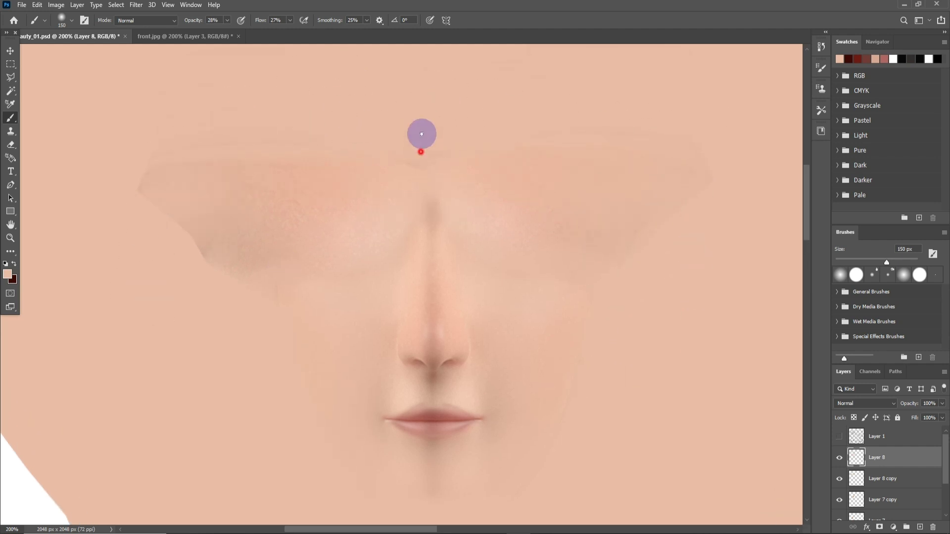
scroll(760, 372, down, 2)
key(ctrl+z)
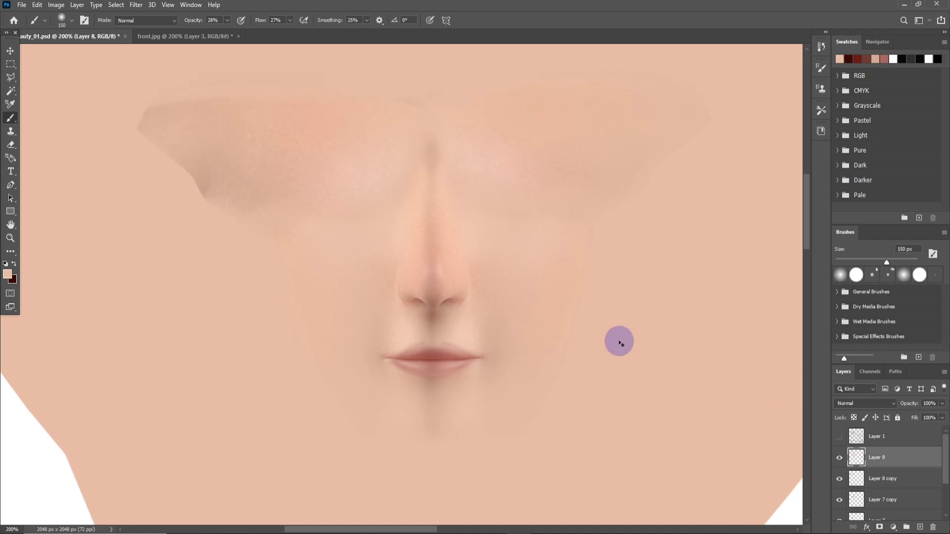
scroll(931, 474, down, 3)
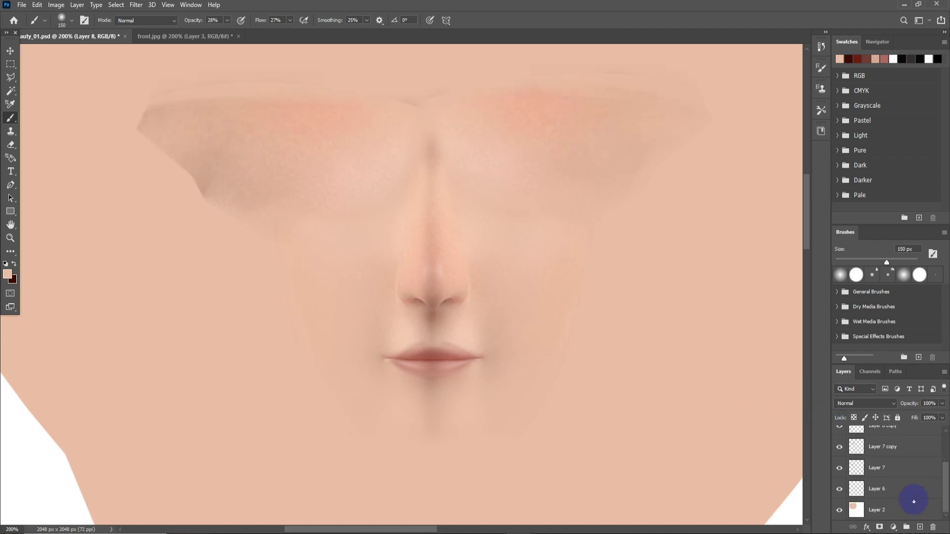
Step: Blend skin tone across the eye band and forehead on Layer 8, toggling it to compare
click(888, 506)
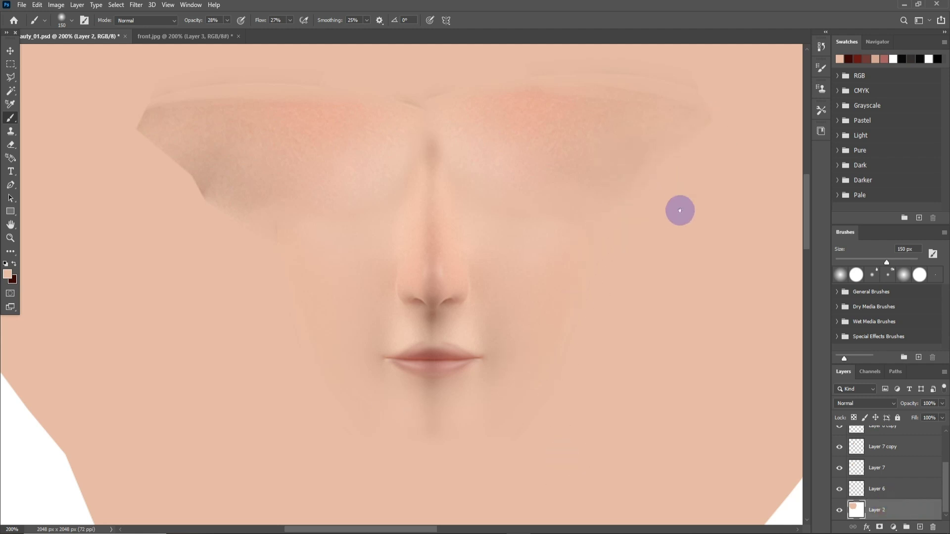
scroll(918, 512, up, 3)
click(894, 462)
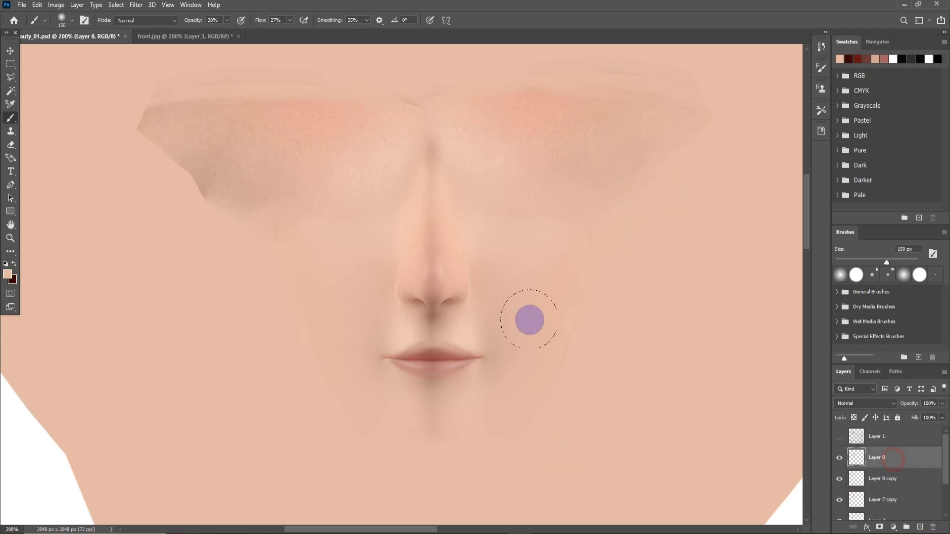
drag(618, 182, 640, 372)
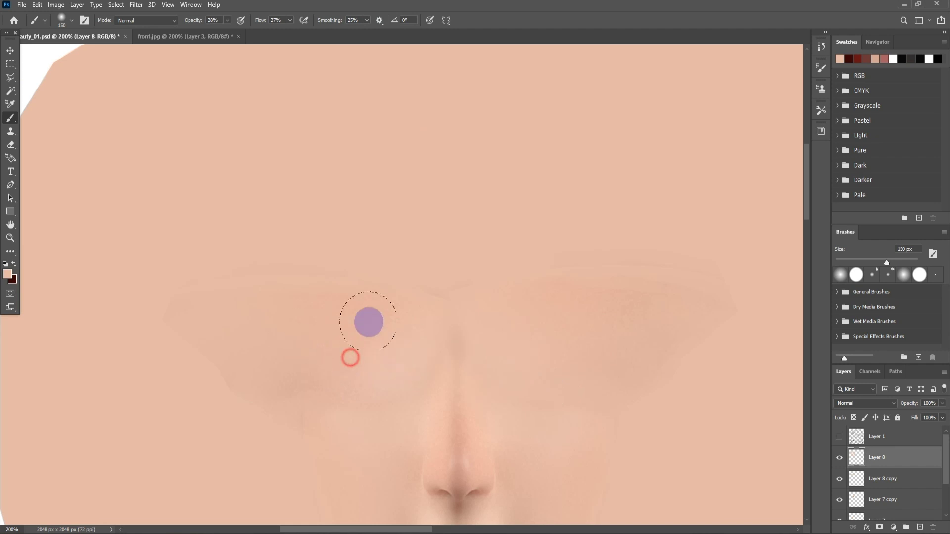
drag(694, 393, 657, 225)
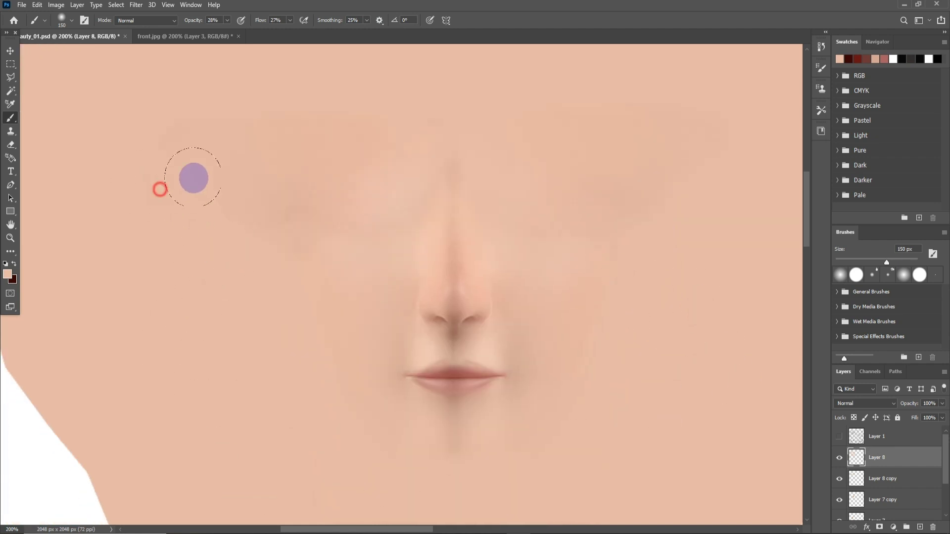
drag(636, 272, 582, 445)
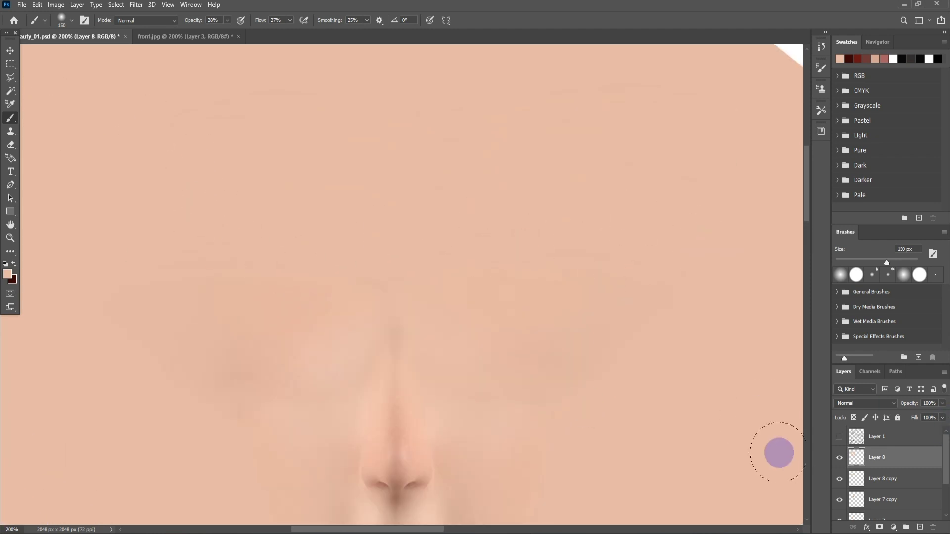
click(840, 458)
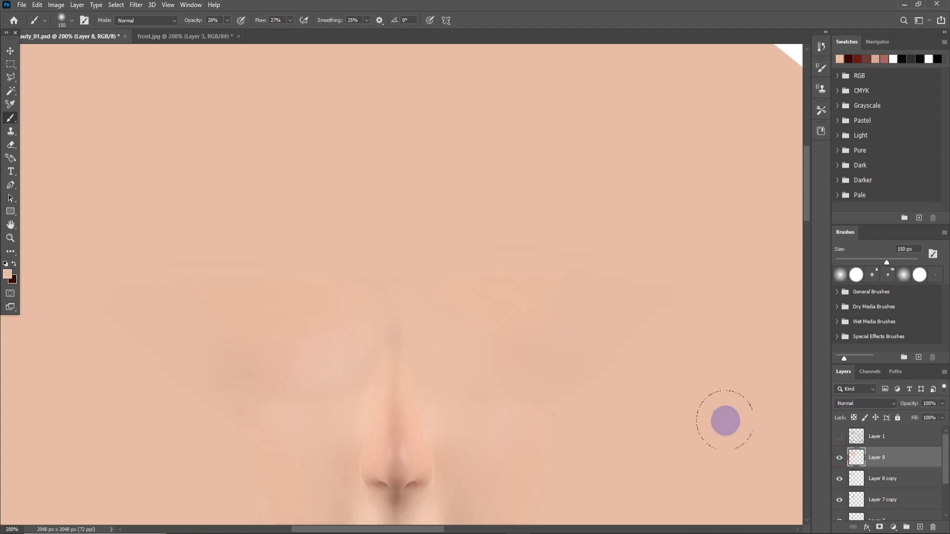
drag(946, 470, 894, 520)
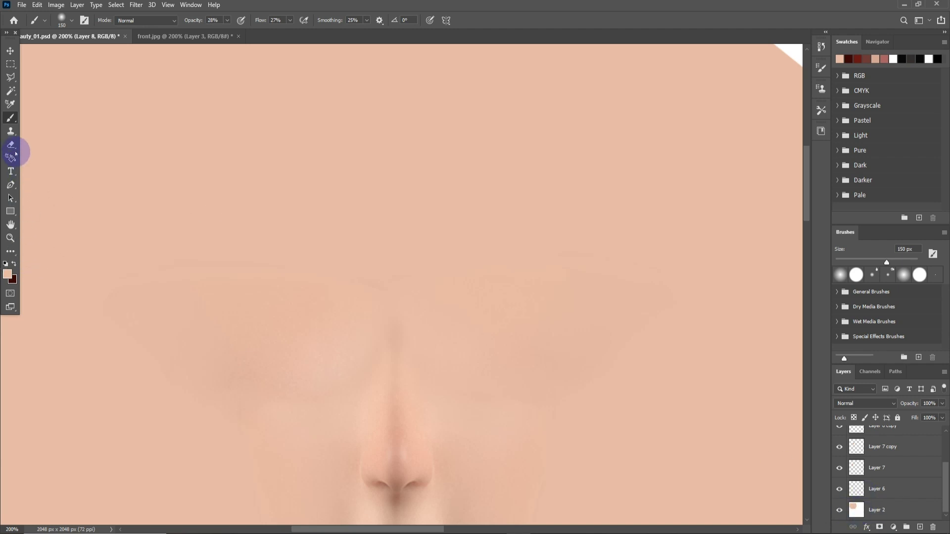
click(11, 90)
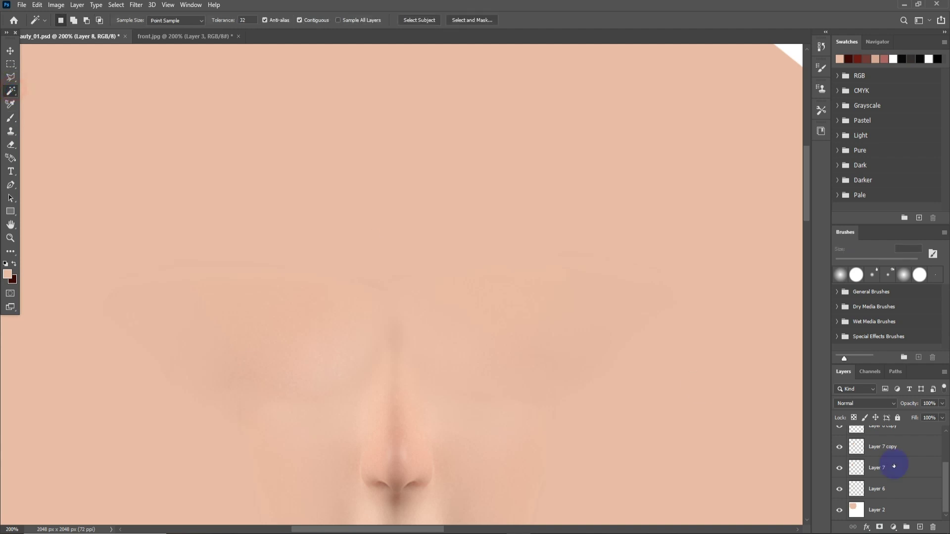
Step: Hide the detail layers and select the face shape by colour on Layer 2
click(874, 511)
alt+click(839, 511)
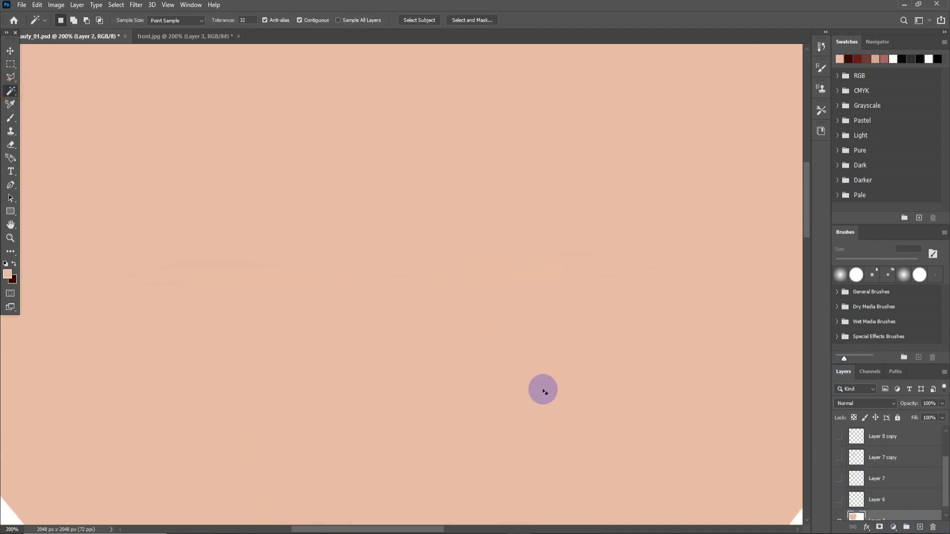
key(ctrl+minus)
key(ctrl+minus)
click(590, 371)
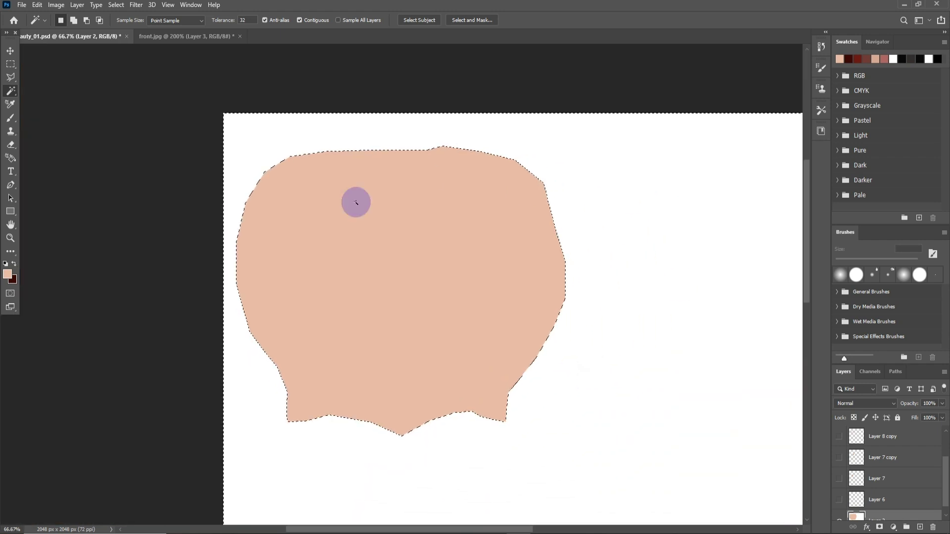
scroll(921, 520, down, 1)
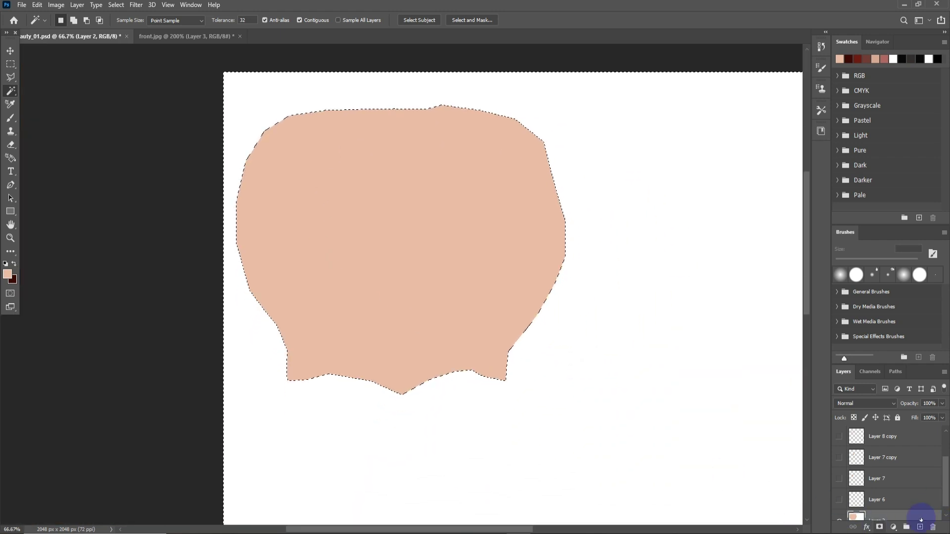
scroll(921, 517, down, 1)
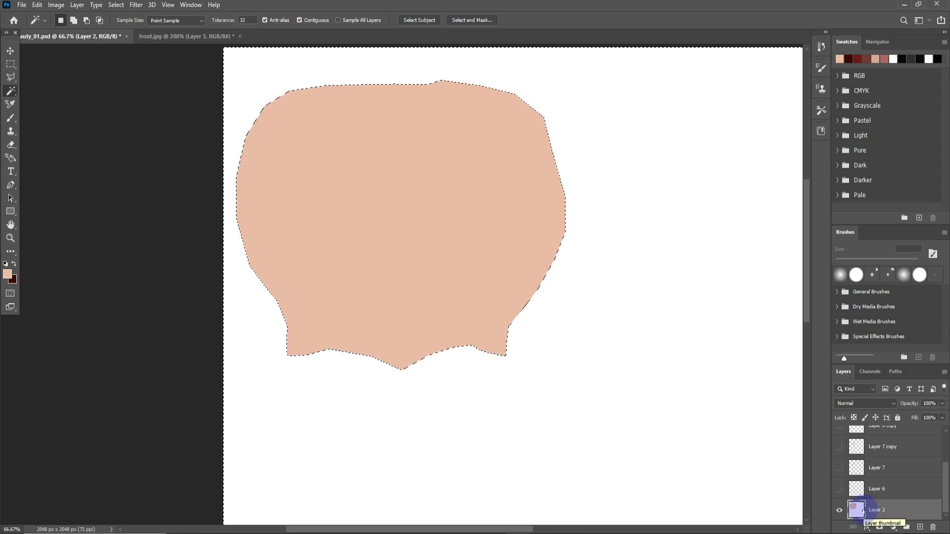
click(460, 249)
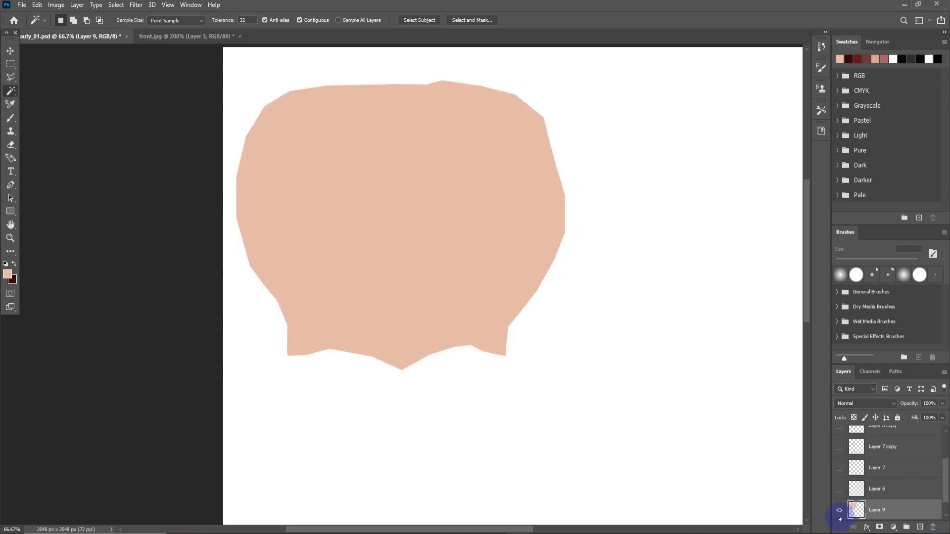
Step: Set the foreground to white, hide the white Layer 2 background, and select Layer 9
scroll(840, 498, down, 1)
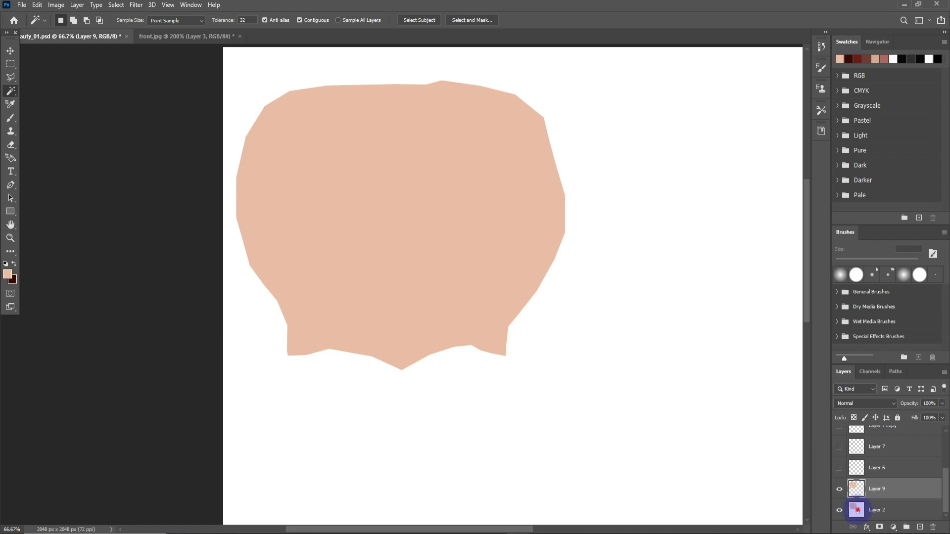
click(858, 511)
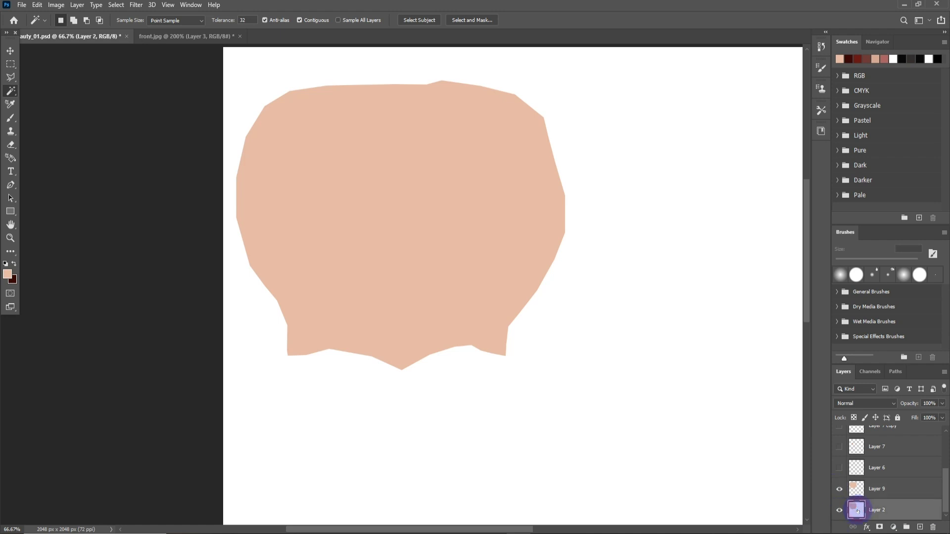
click(7, 274)
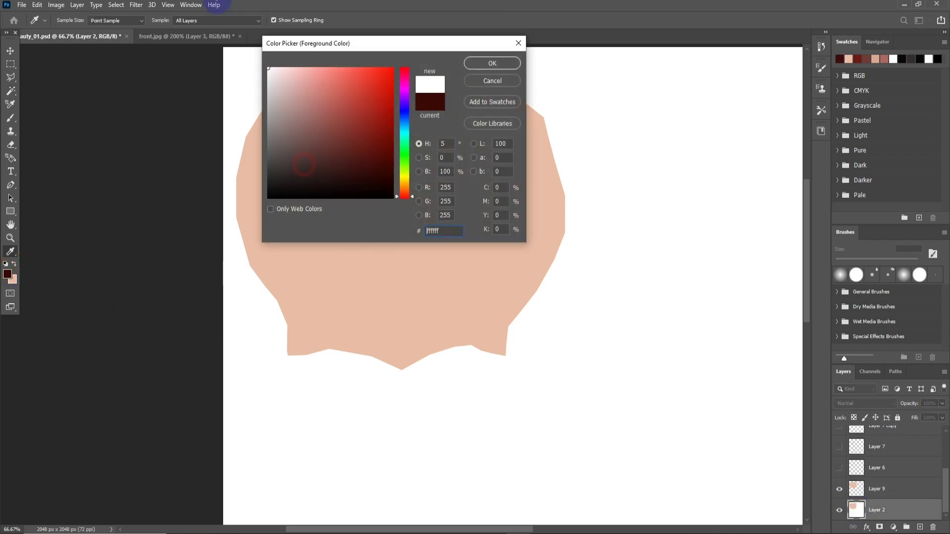
click(492, 62)
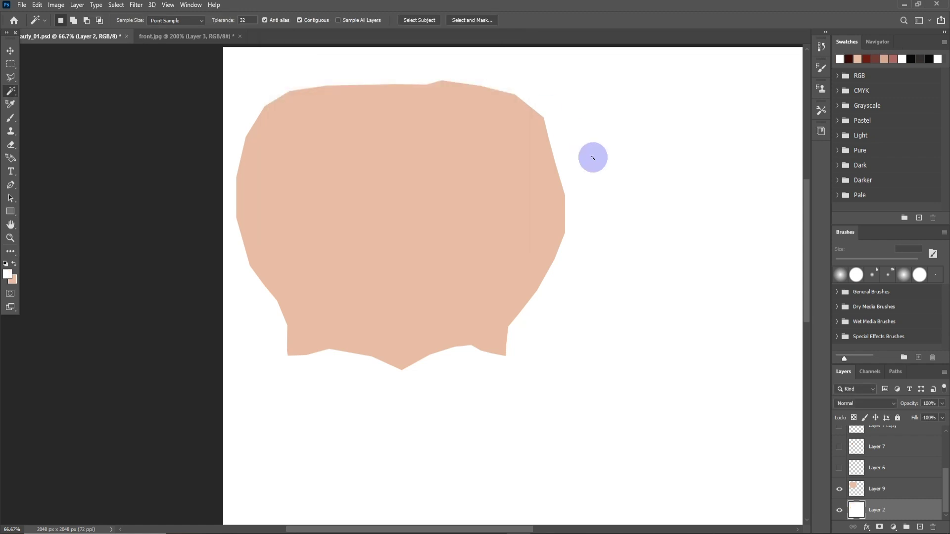
click(840, 510)
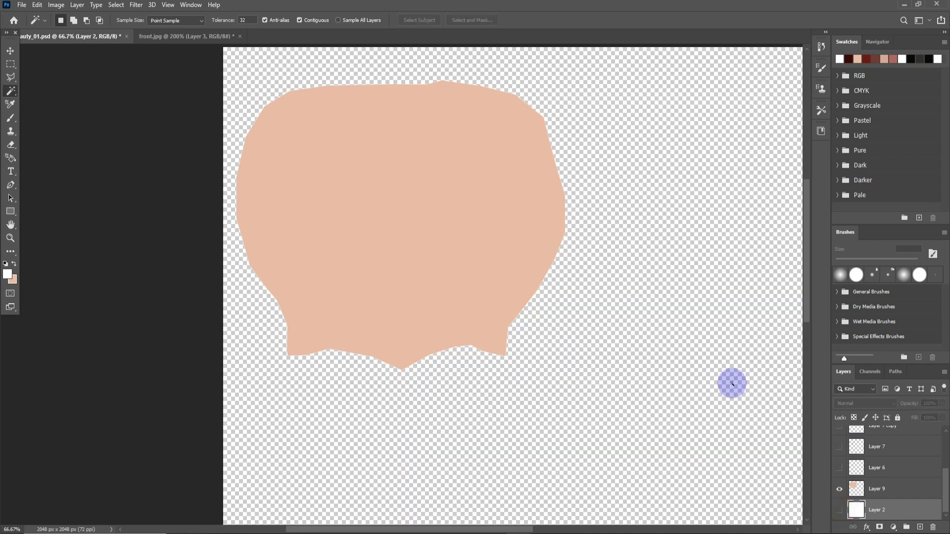
scroll(897, 475, up, 3)
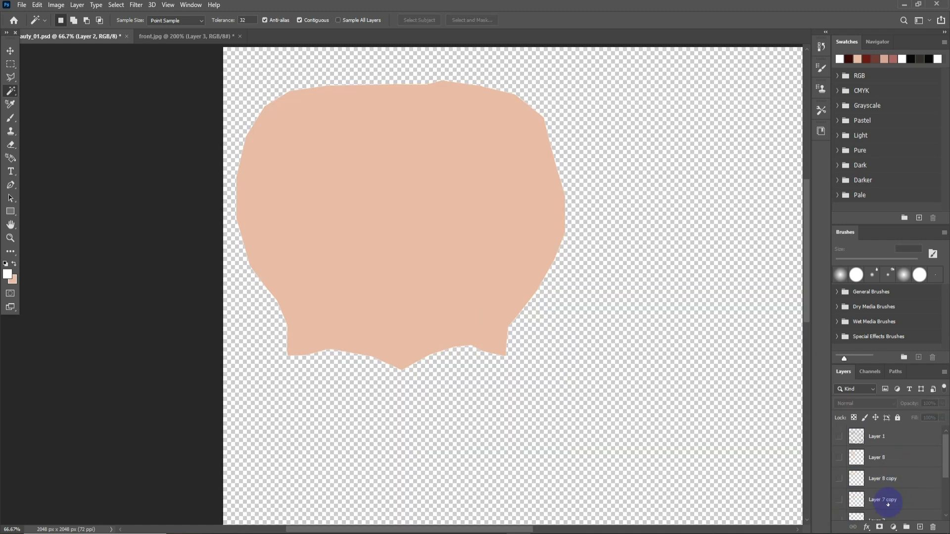
scroll(888, 504, down, 3)
click(886, 493)
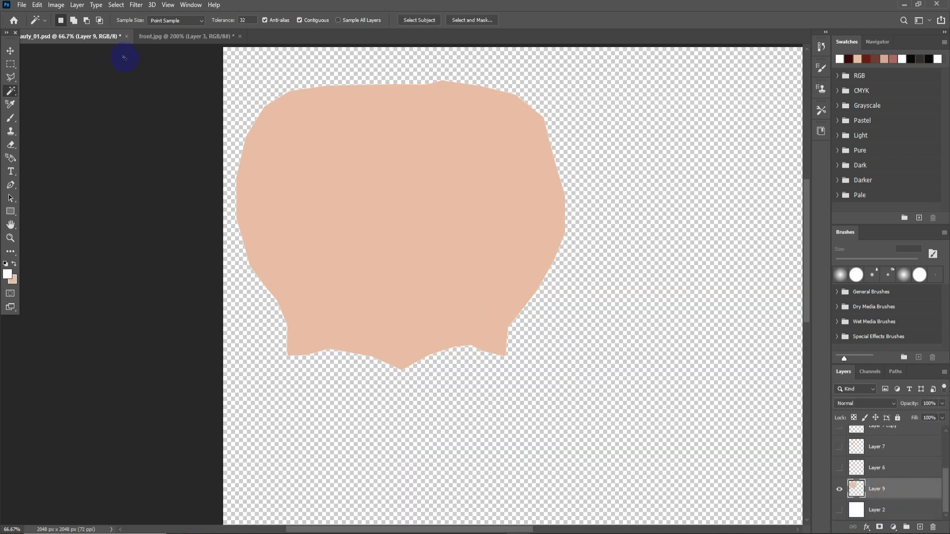
Step: Apply Add Noise to the skin-tone layer
click(132, 7)
click(170, 150)
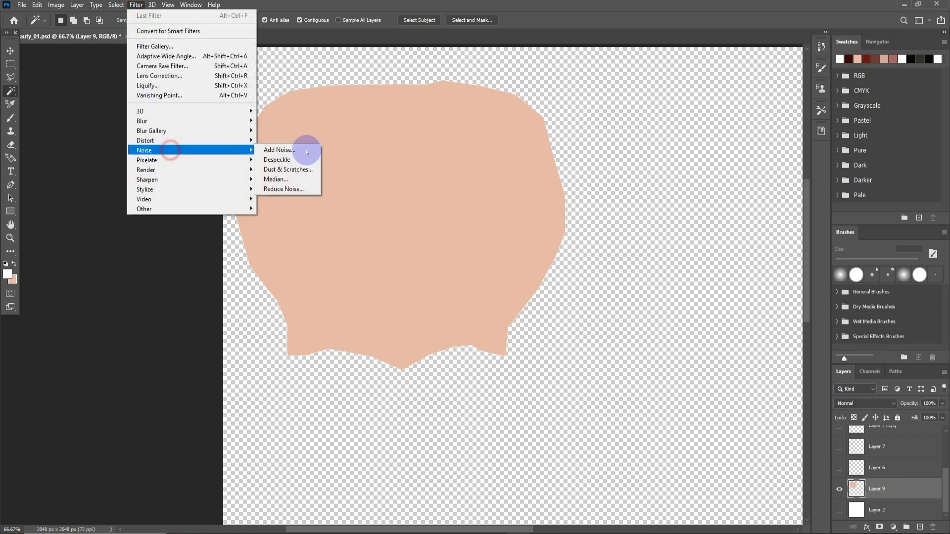
click(310, 151)
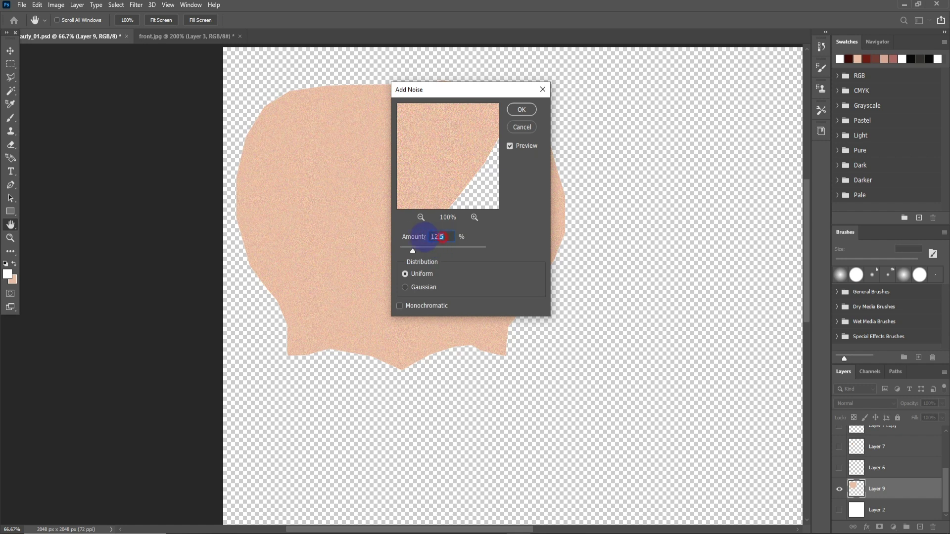
key(Return)
key(w)
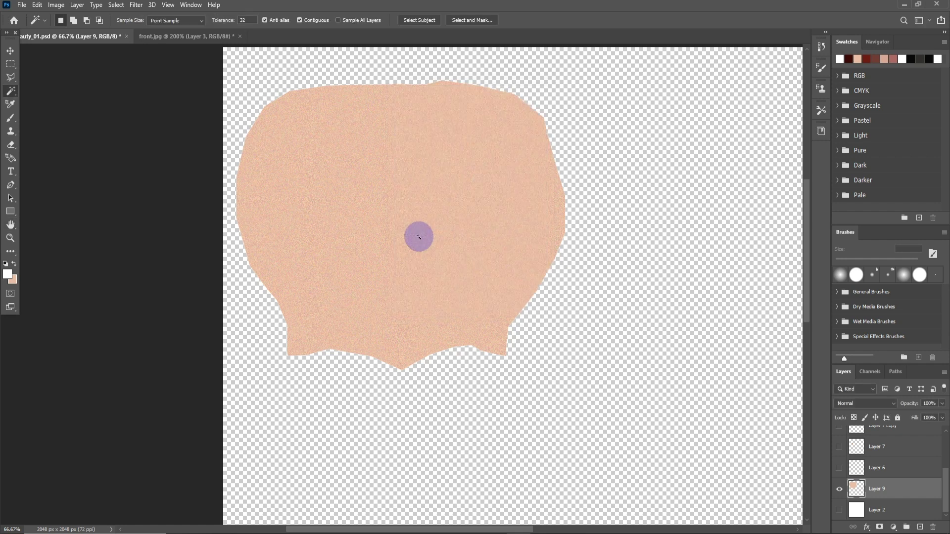
scroll(873, 452, up, 3)
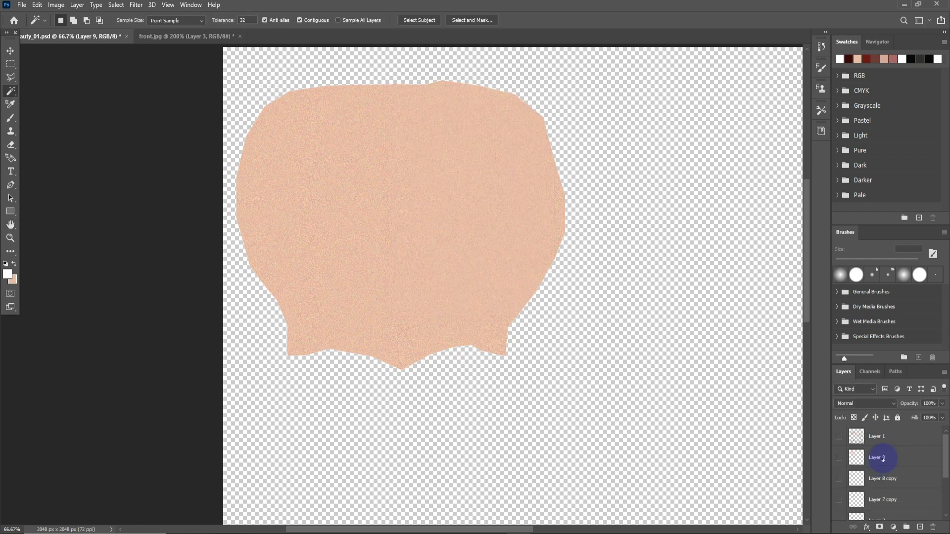
Step: Show Layer 8, Layer 8 copy, Layer 7 copy, Layer 6 and Layer 9, hiding the white background
click(883, 460)
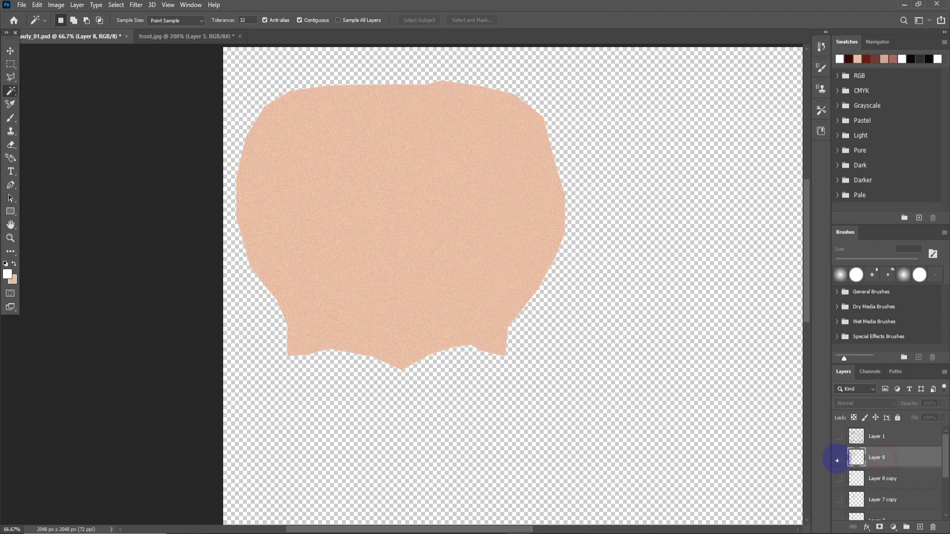
click(840, 500)
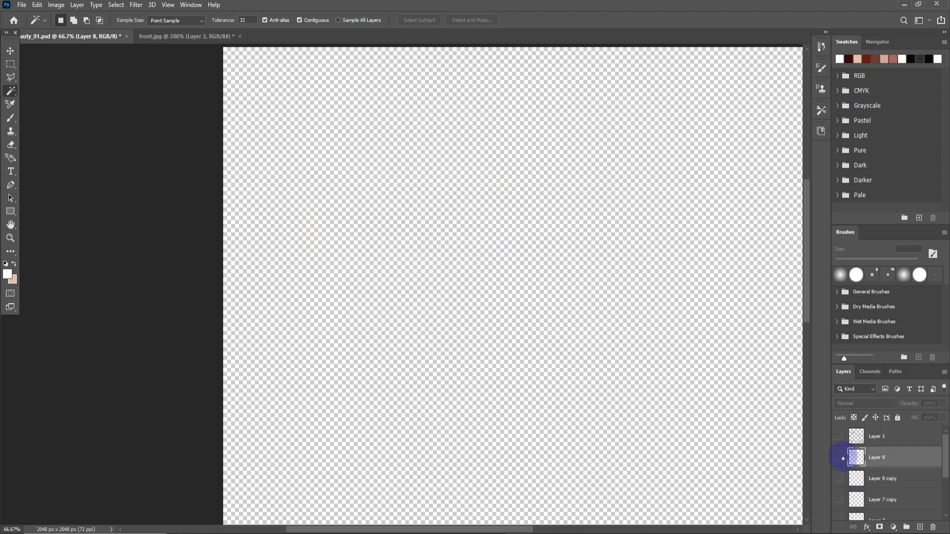
drag(841, 459, 844, 514)
scroll(888, 507, down, 3)
drag(841, 476, 841, 509)
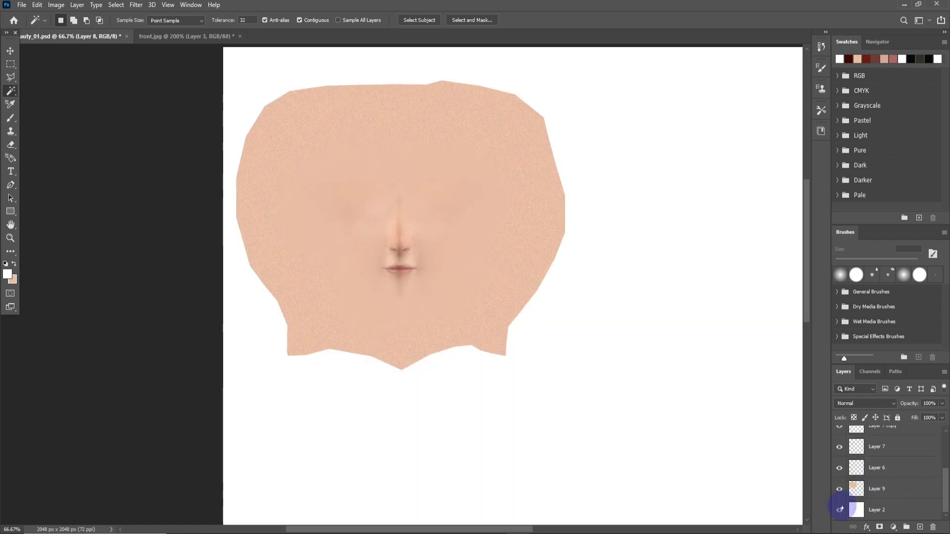
click(839, 512)
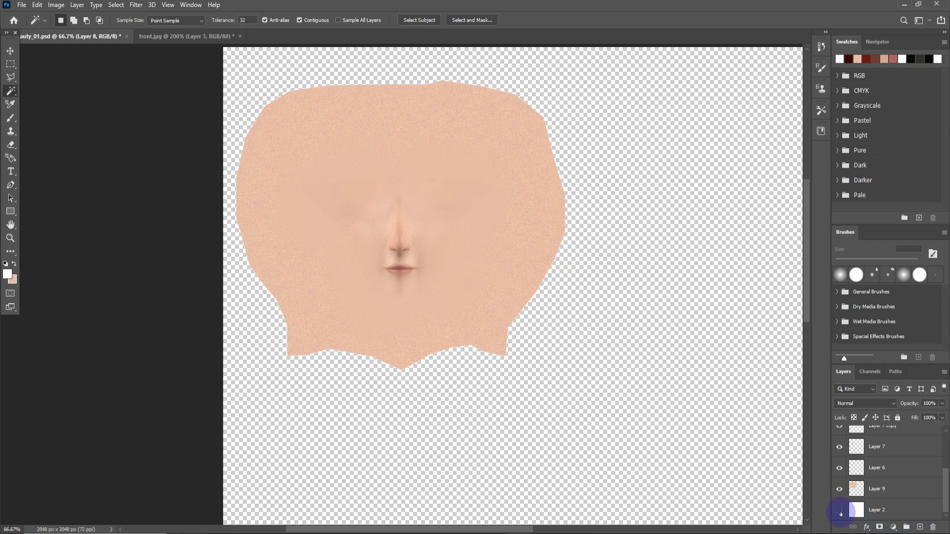
scroll(861, 500, up, 3)
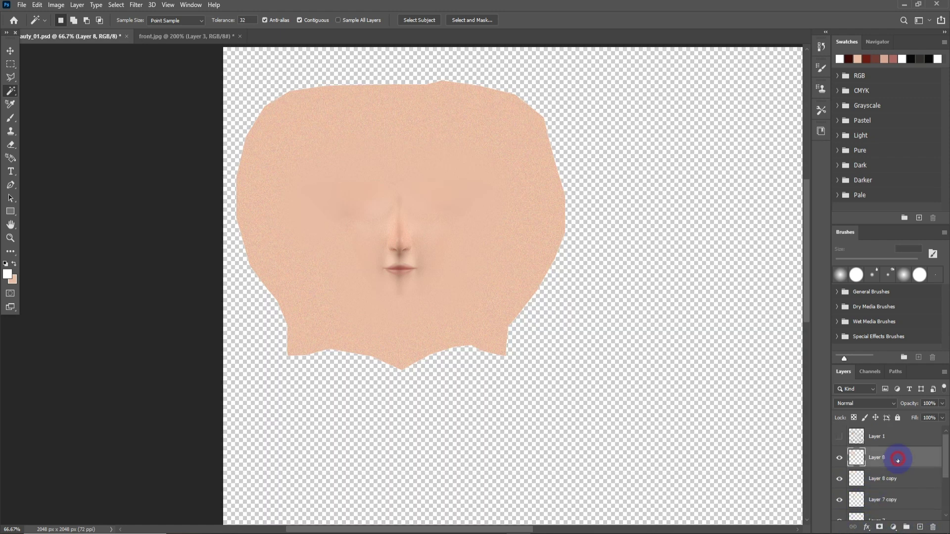
Step: Open Add Noise for Layer 8, close it, and zoom in on the nose and mouth
click(135, 5)
mouse_move(145, 150)
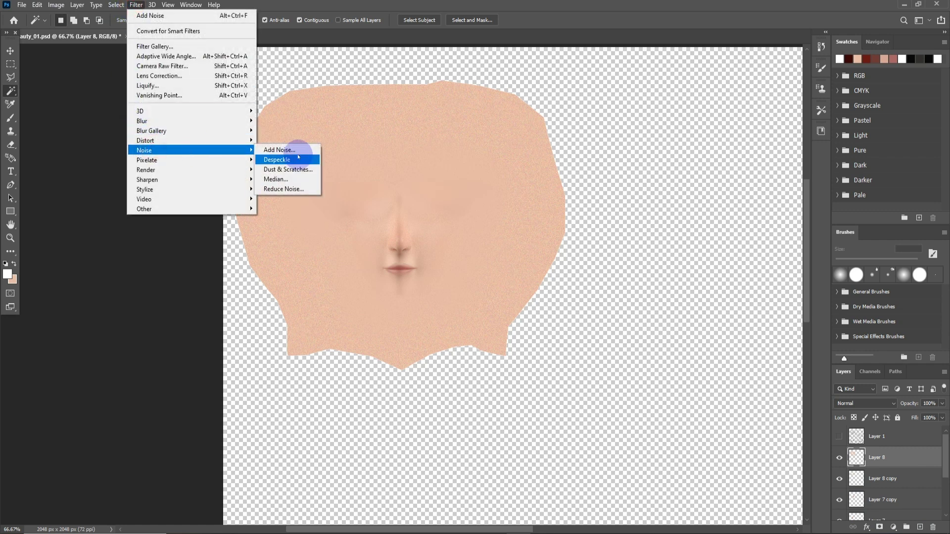
click(292, 150)
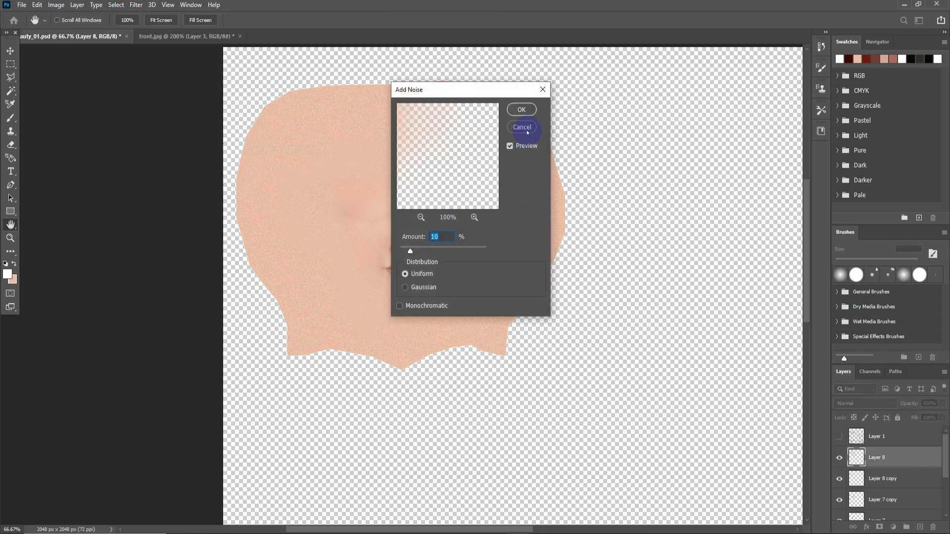
click(522, 110)
key(w)
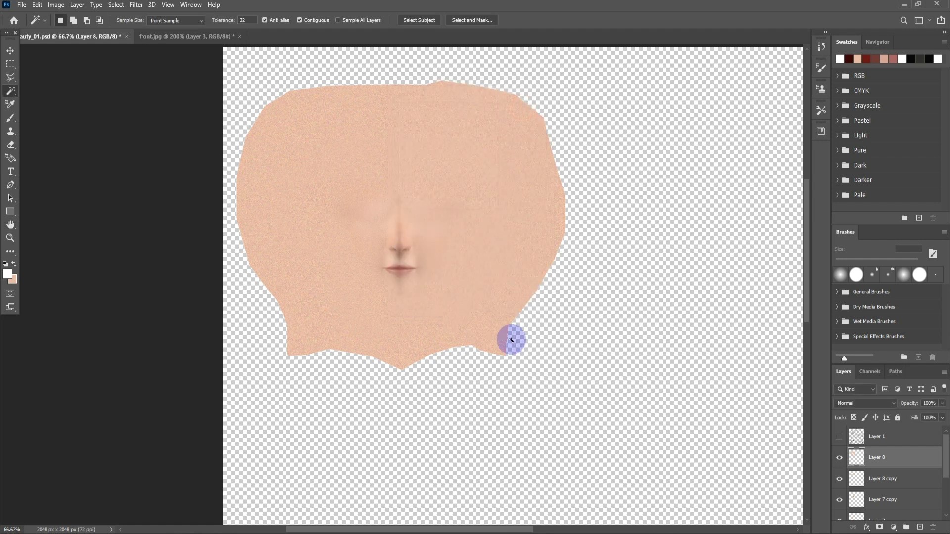
scroll(373, 191, up, 2)
drag(462, 164, 467, 278)
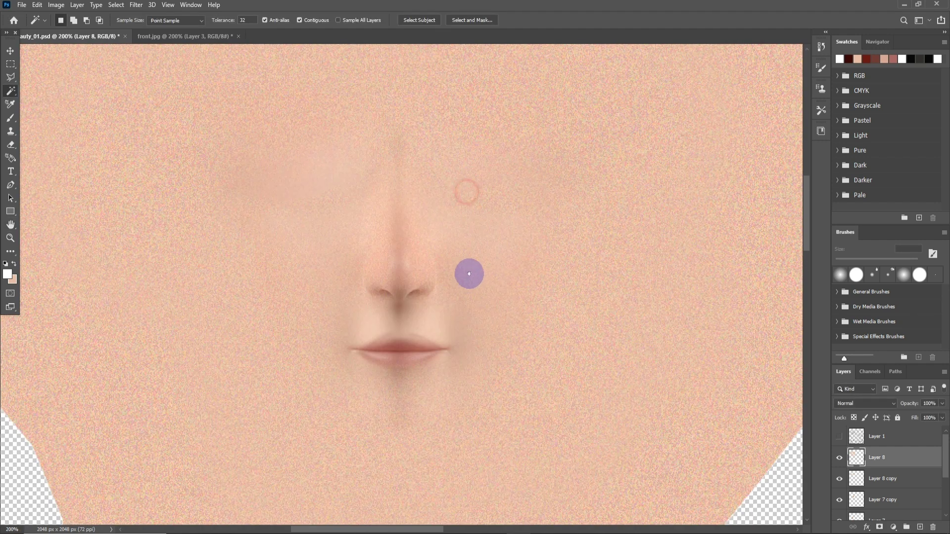
Step: Toggle skin layer visibility to compare the noisy base against smooth skin
click(903, 458)
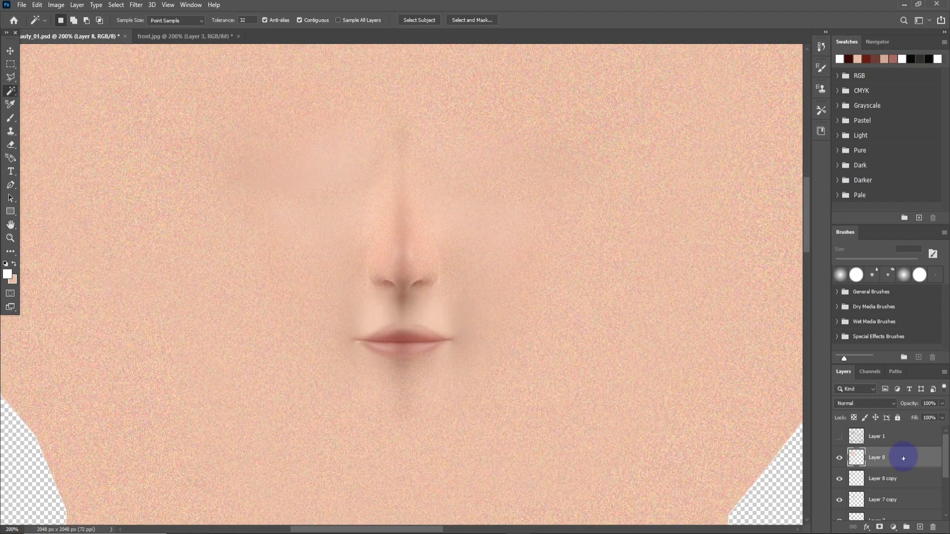
click(851, 489)
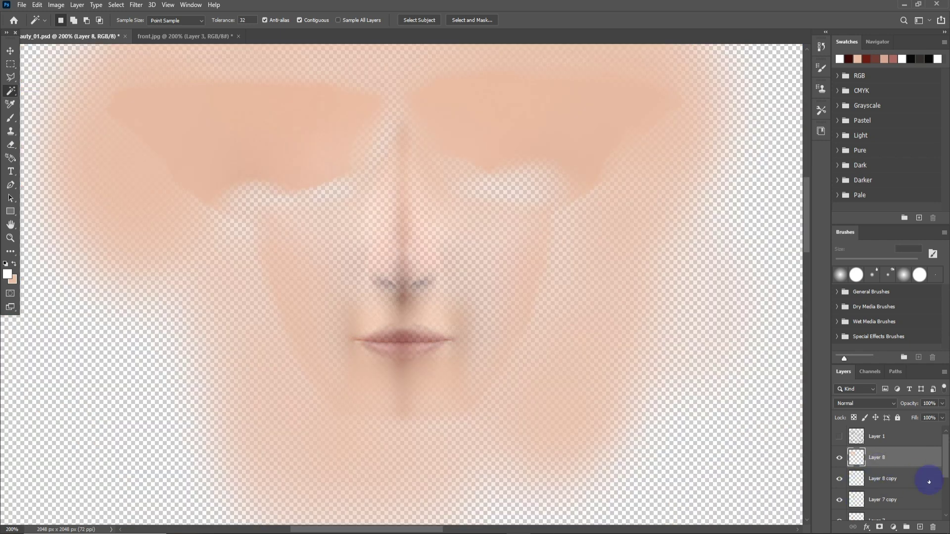
scroll(923, 476, down, 3)
click(839, 489)
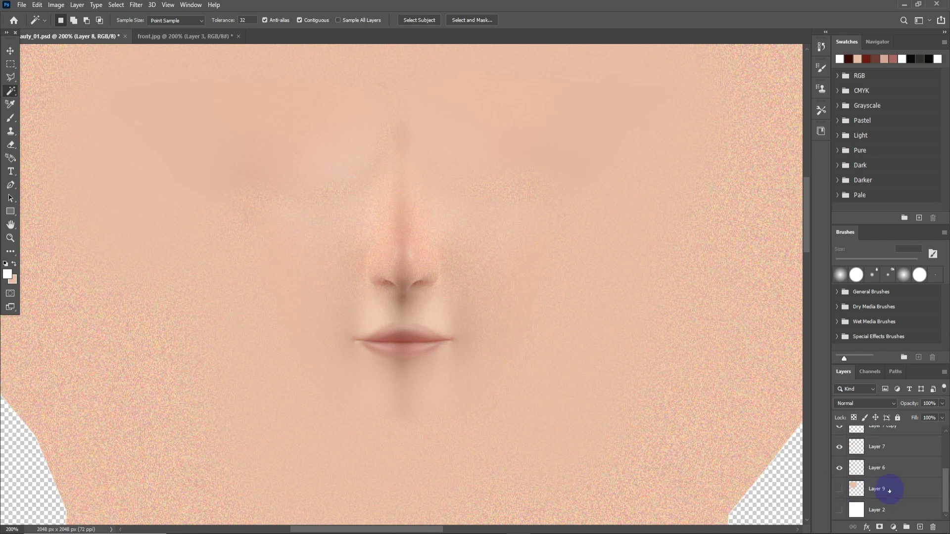
scroll(889, 491, up, 3)
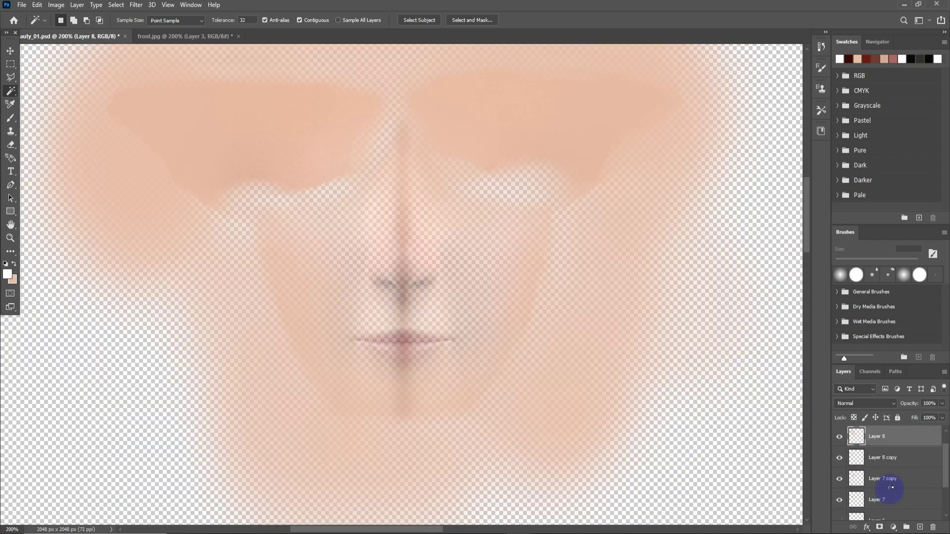
scroll(890, 488, down, 2)
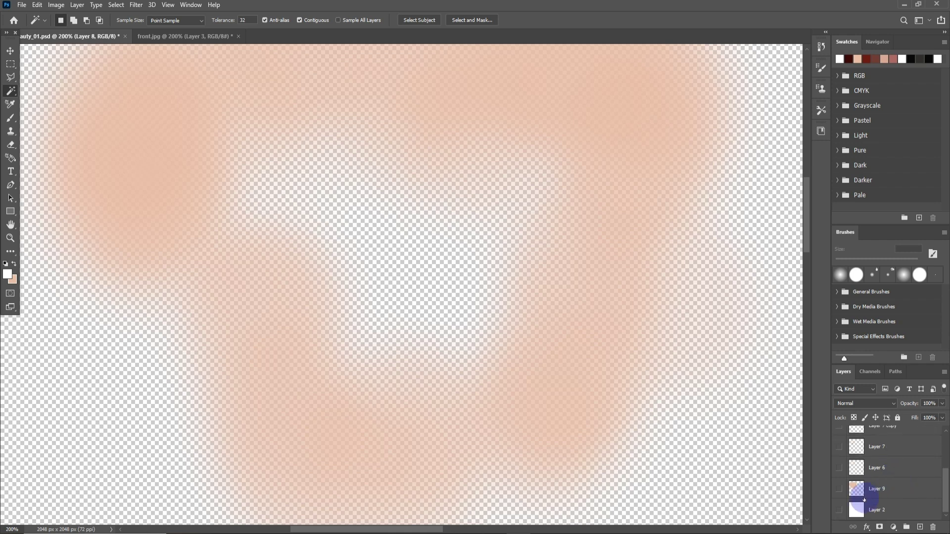
click(840, 490)
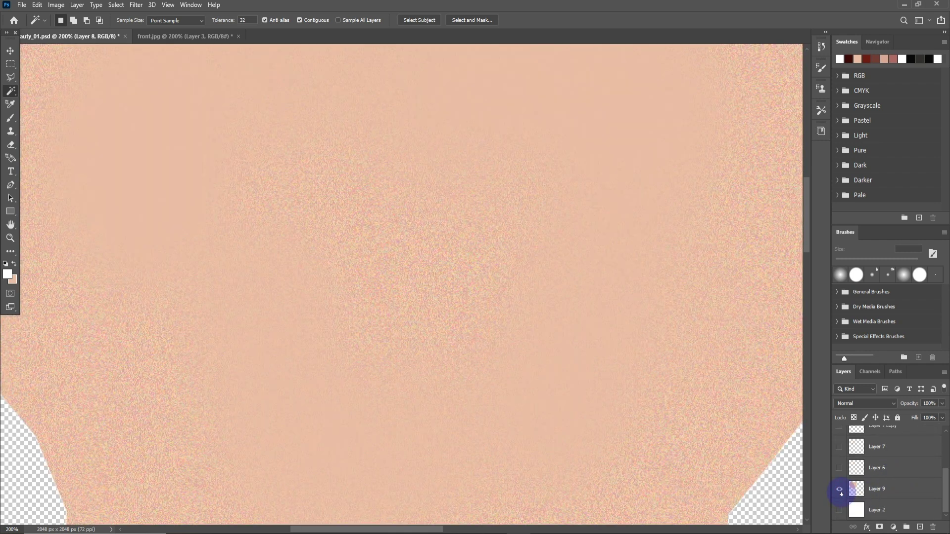
click(840, 489)
scroll(842, 497, up, 2)
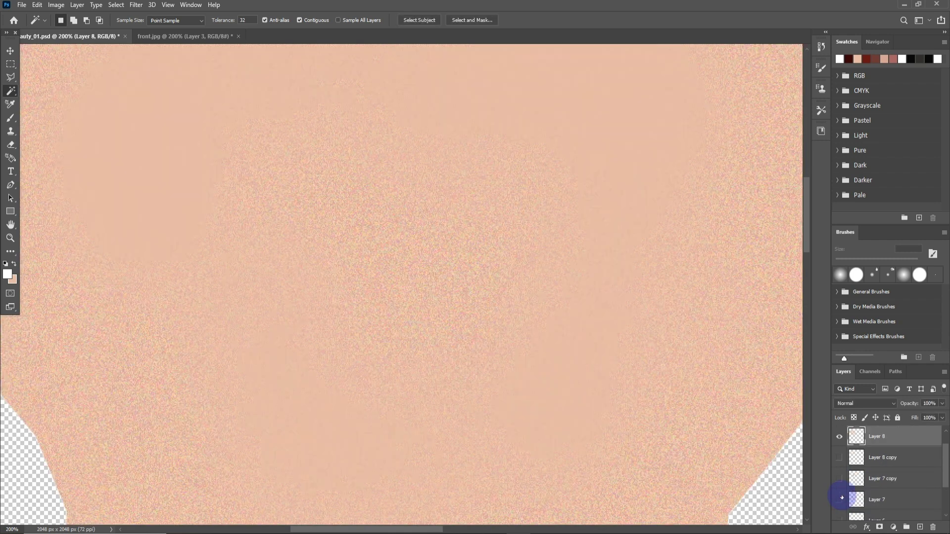
click(840, 498)
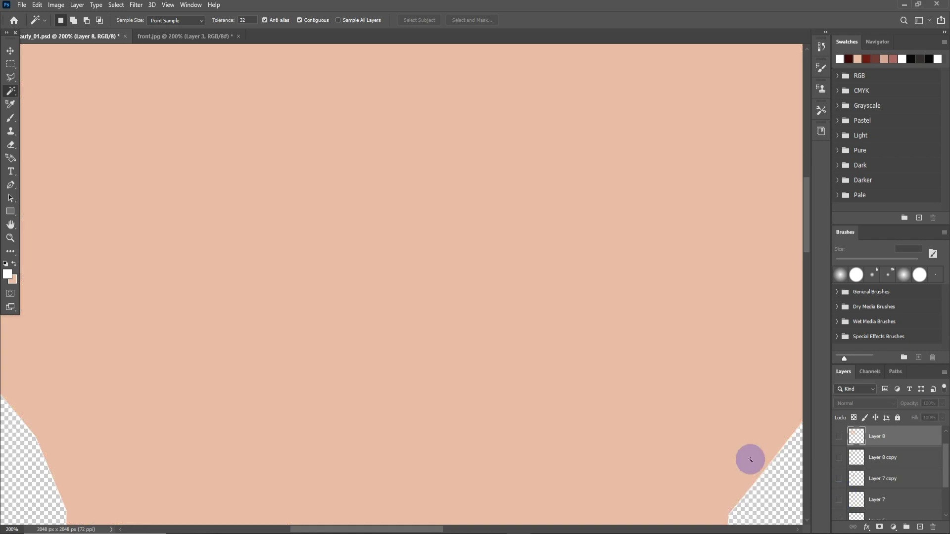
scroll(890, 480, down, 2)
Step: Add 3% noise to Layer 9
click(886, 488)
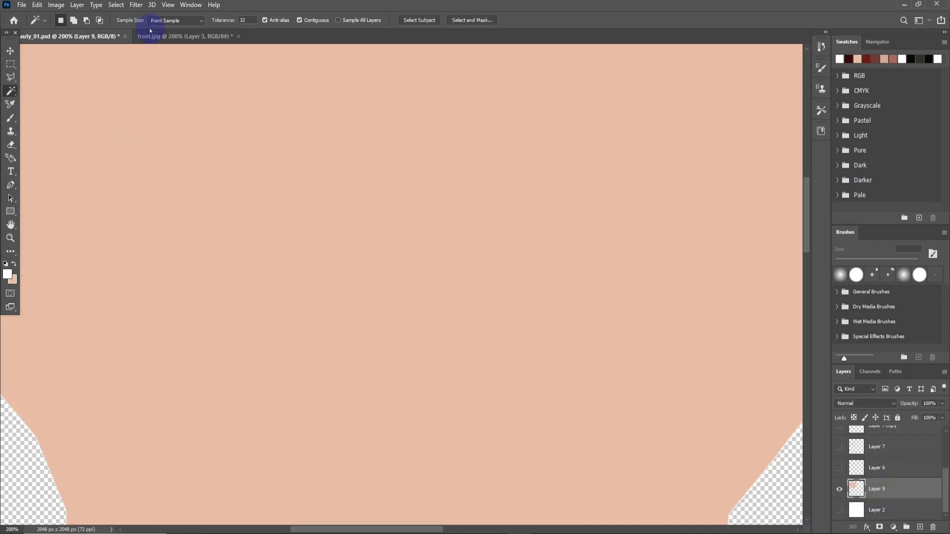
click(135, 5)
mouse_move(149, 149)
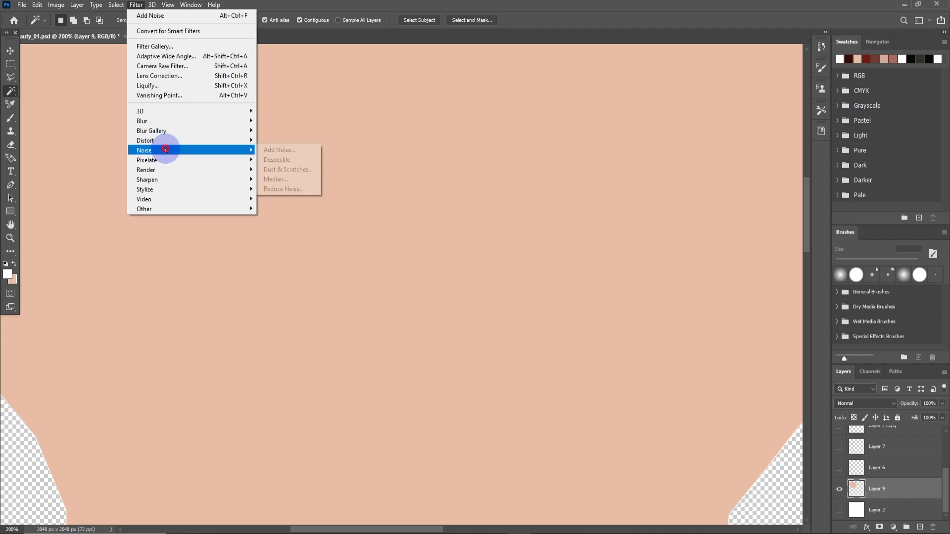
click(279, 149)
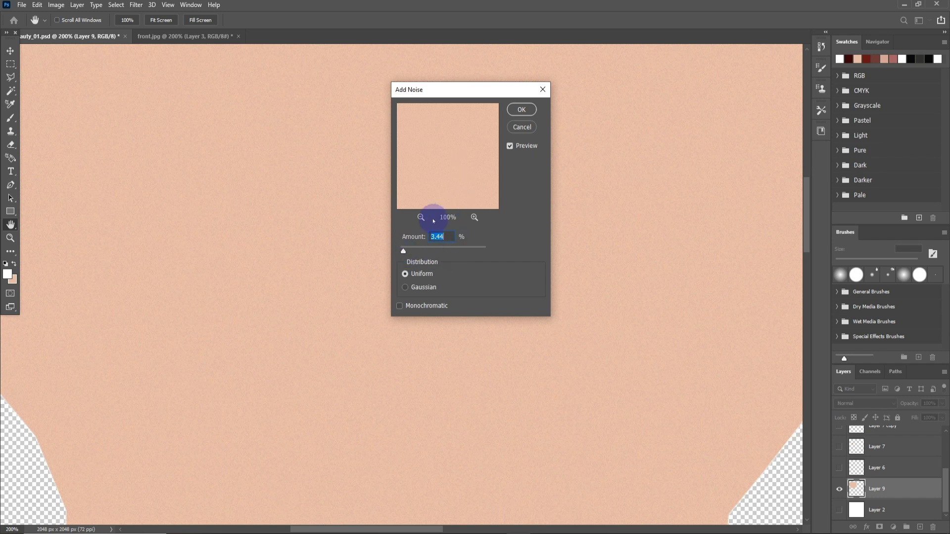
text(3)
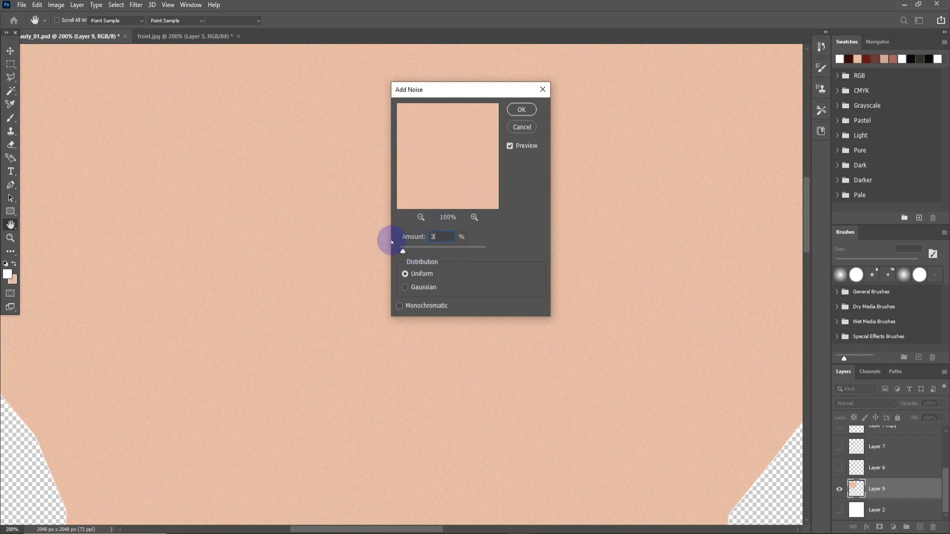
key(Return)
key(w)
scroll(885, 436, up, 3)
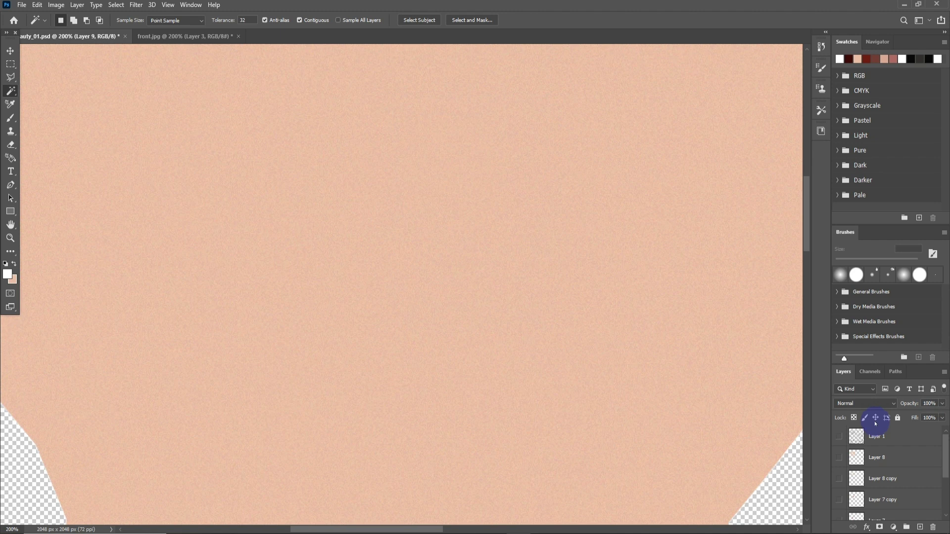
Step: Add noise to Layer 8 and show the Layer 7 copy nose and lips again
click(886, 458)
click(136, 5)
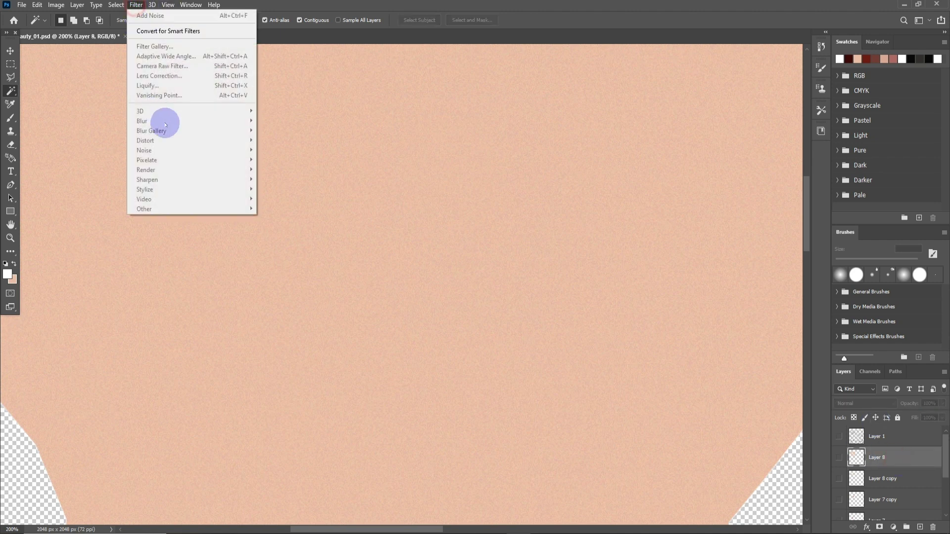
click(839, 458)
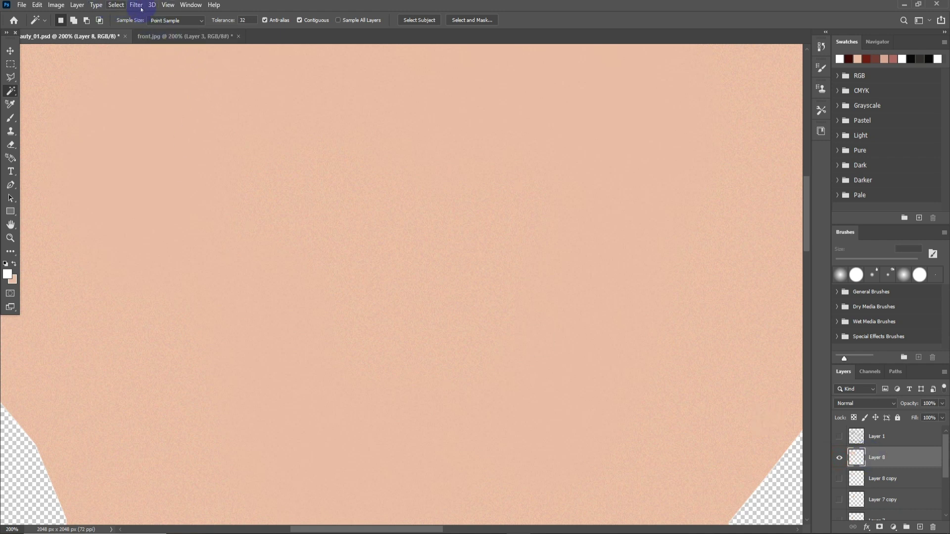
click(136, 5)
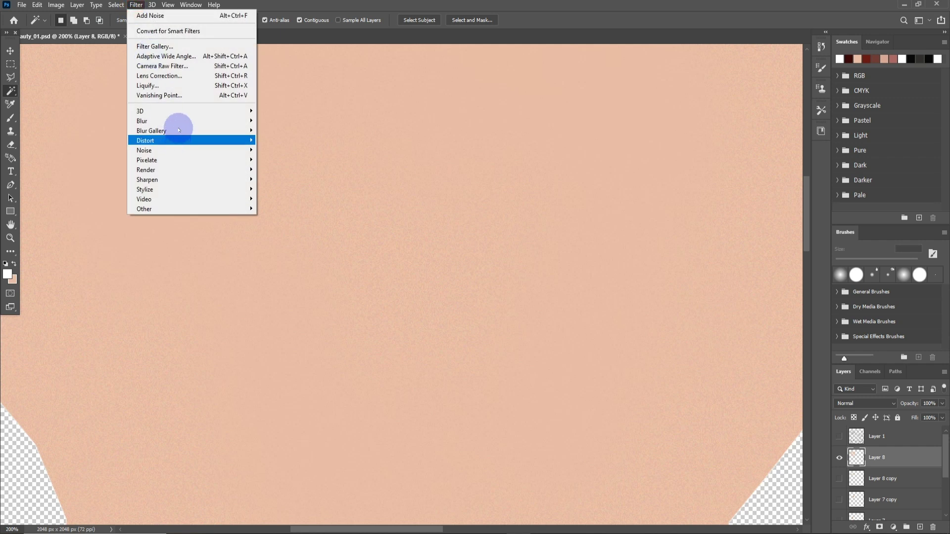
mouse_move(144, 150)
click(297, 149)
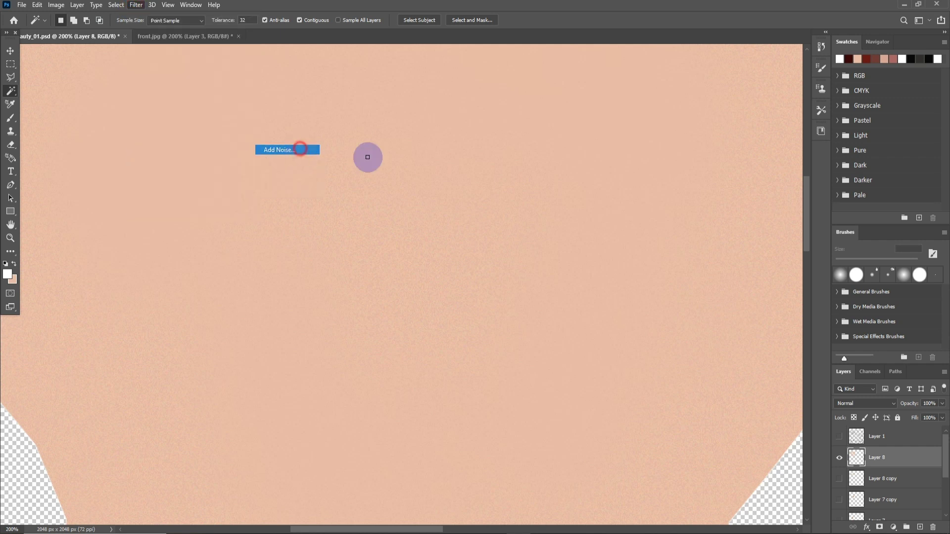
click(517, 112)
key(w)
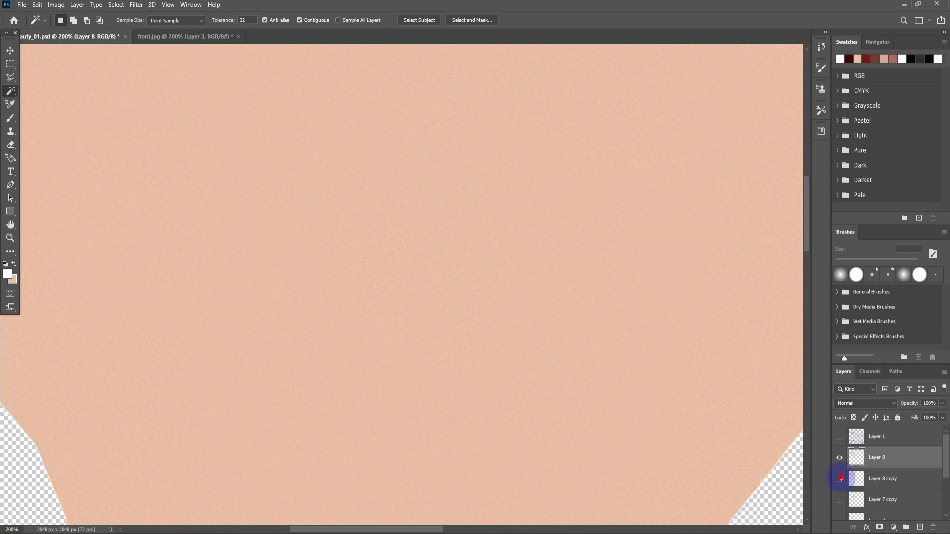
click(839, 499)
scroll(865, 505, down, 2)
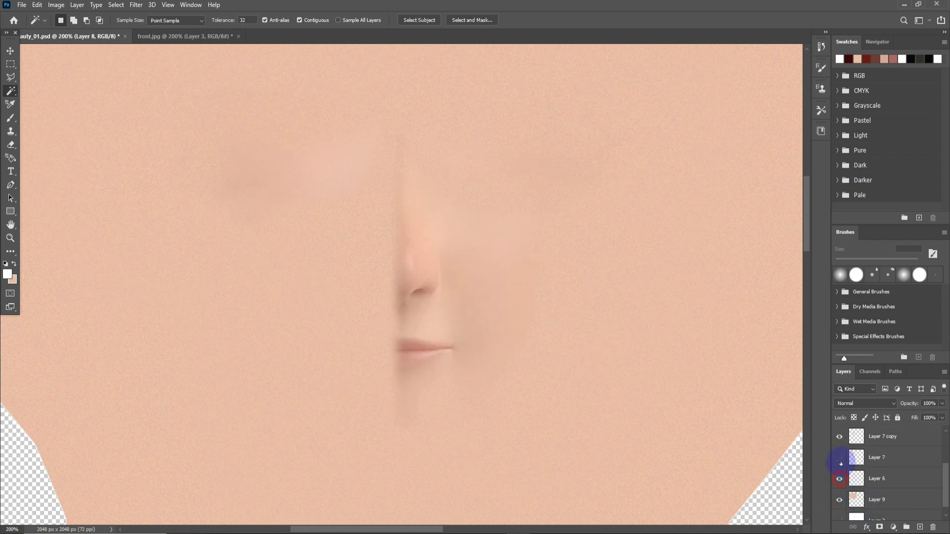
Step: Show Layer 7's nose and lips, zoom out, and turn on the Layer 1 UV wireframe
click(839, 458)
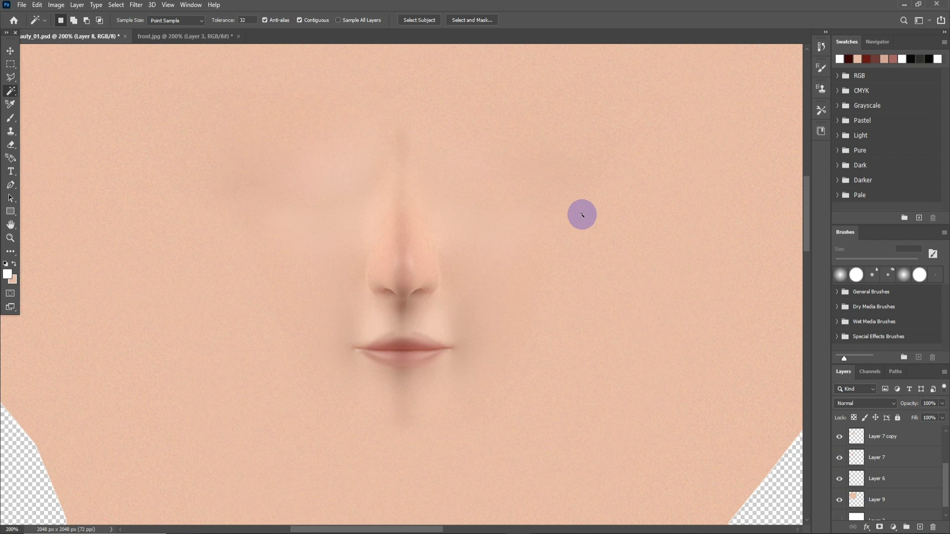
key(ctrl+minus)
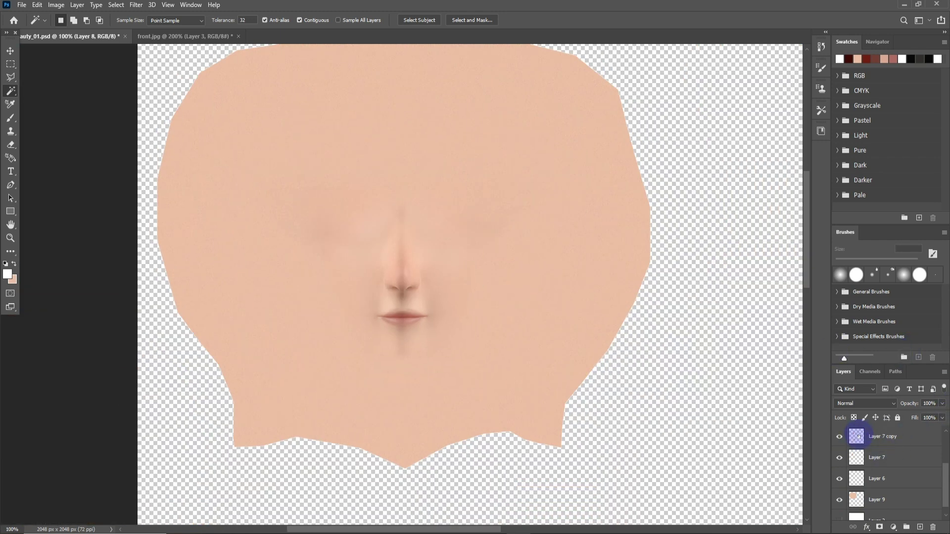
scroll(846, 448, up, 3)
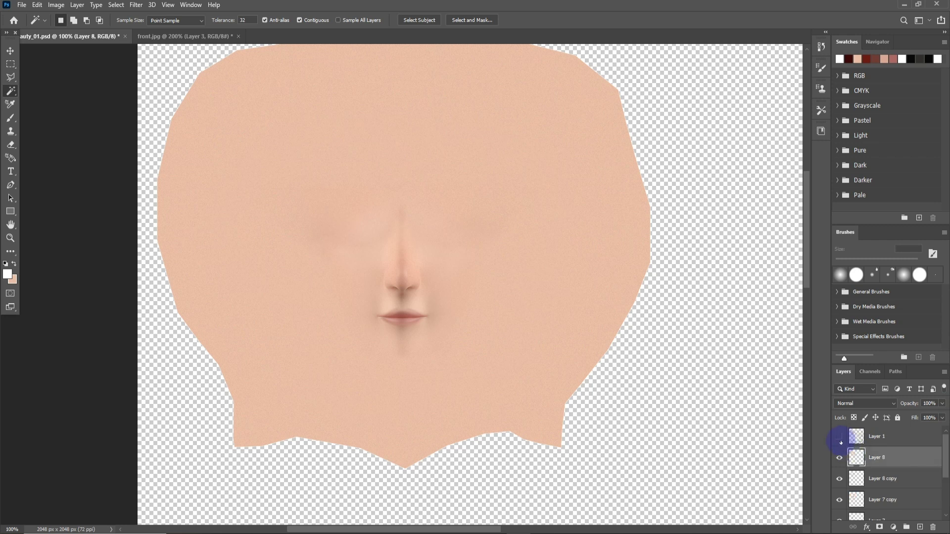
click(840, 436)
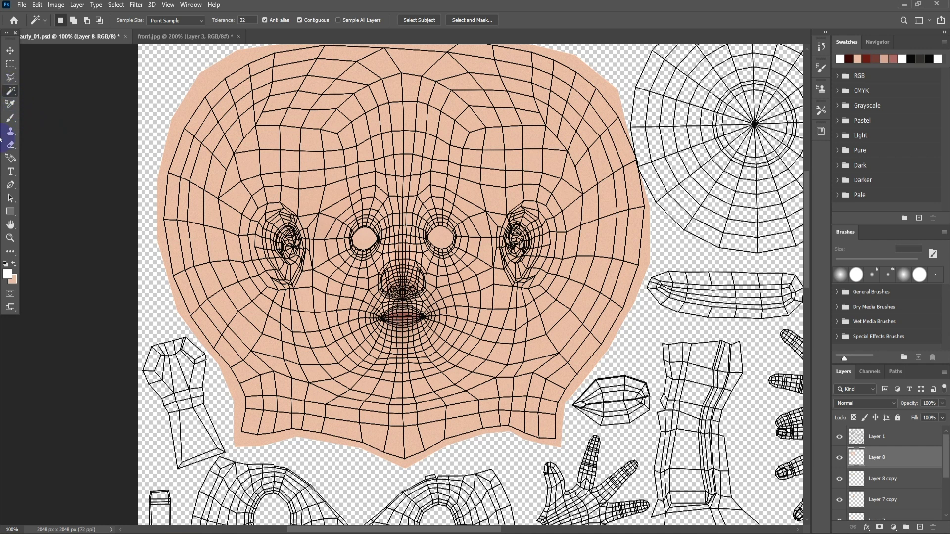
Step: Set the brush colour to light skin tone d1a482 and add a new layer above Layer 8
click(10, 118)
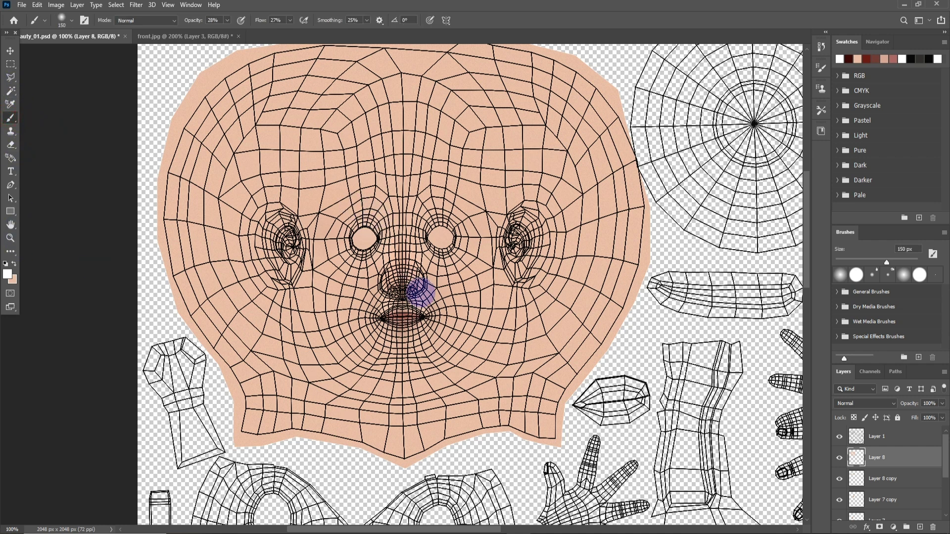
alt+click(366, 238)
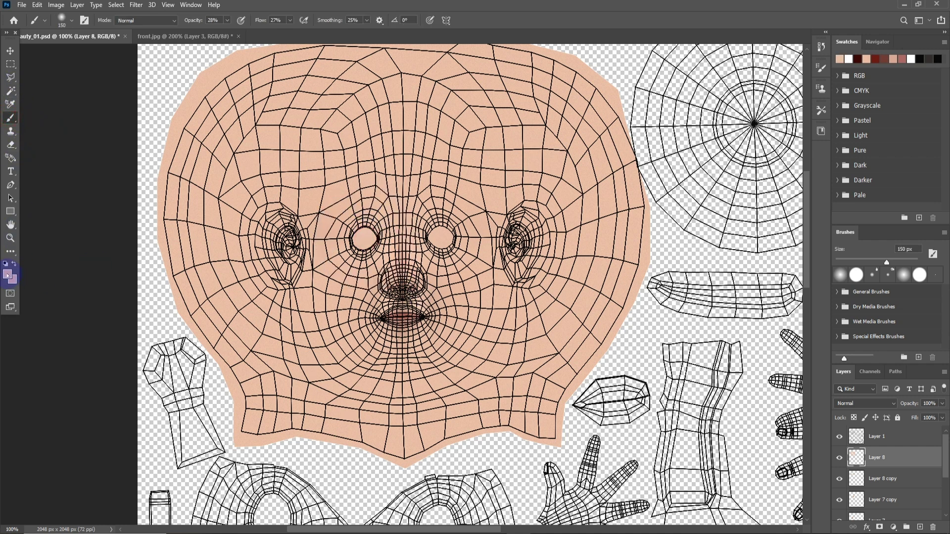
click(8, 275)
click(316, 91)
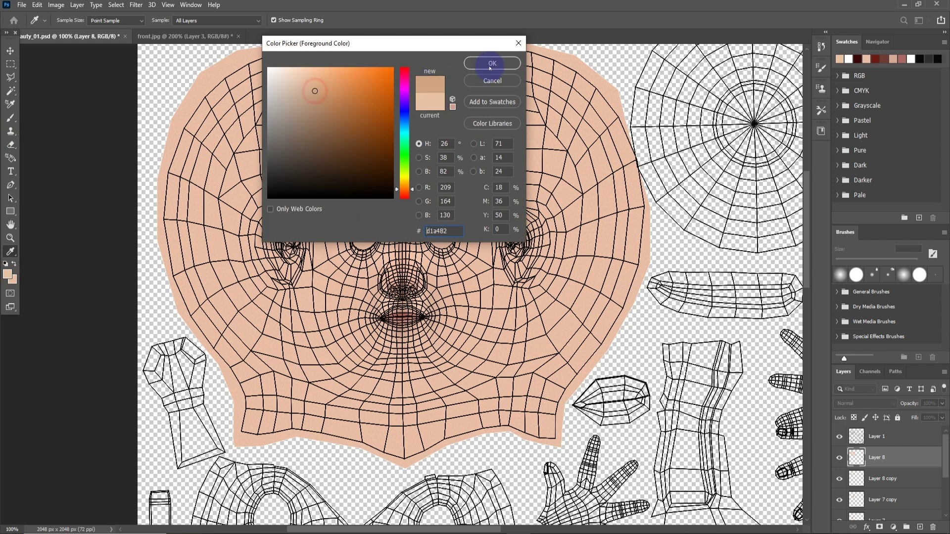
click(492, 62)
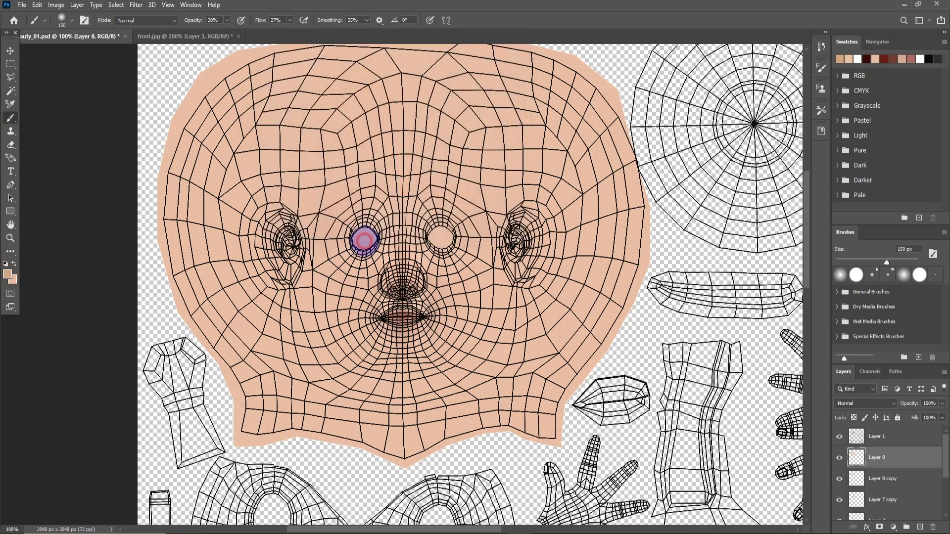
click(920, 527)
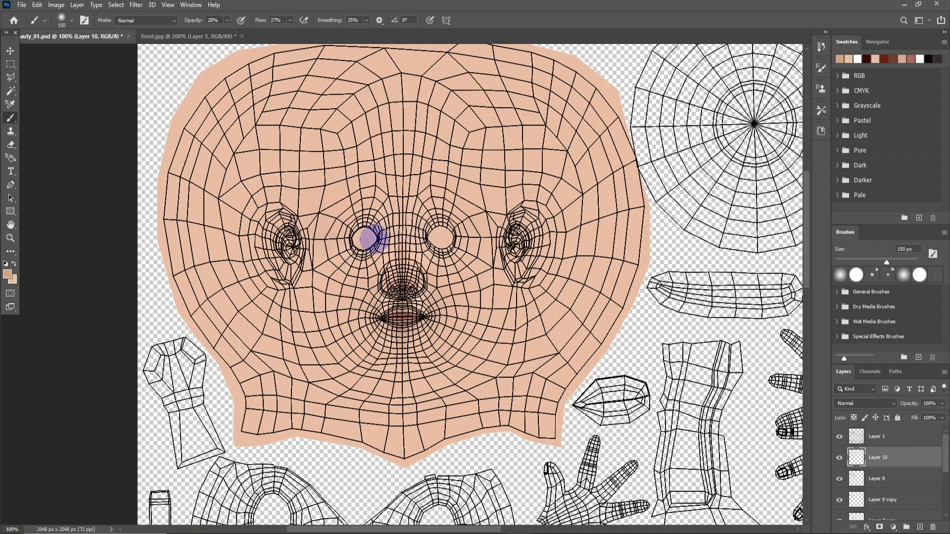
Step: Dab skin tone into the left eye socket with a 70 px brush
click(364, 240)
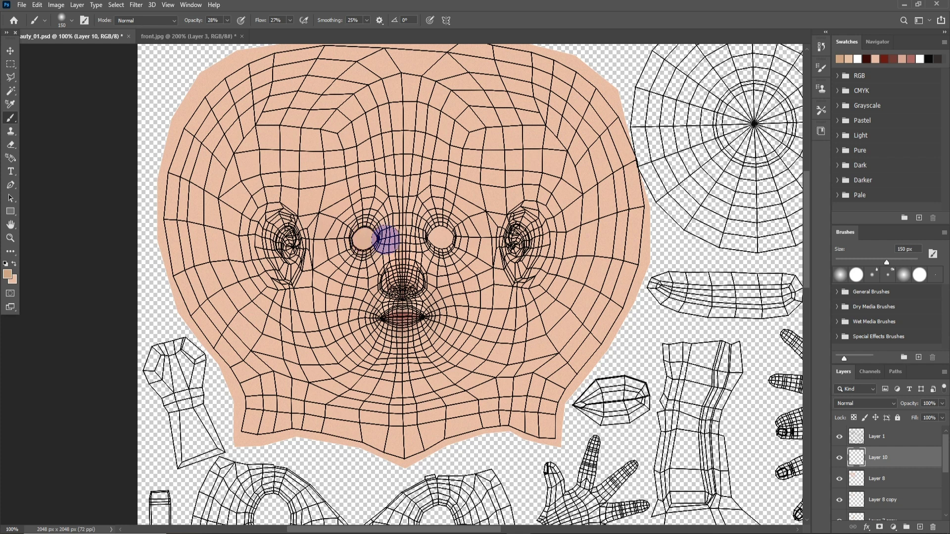
scroll(391, 242, up, 1)
scroll(382, 238, up, 1)
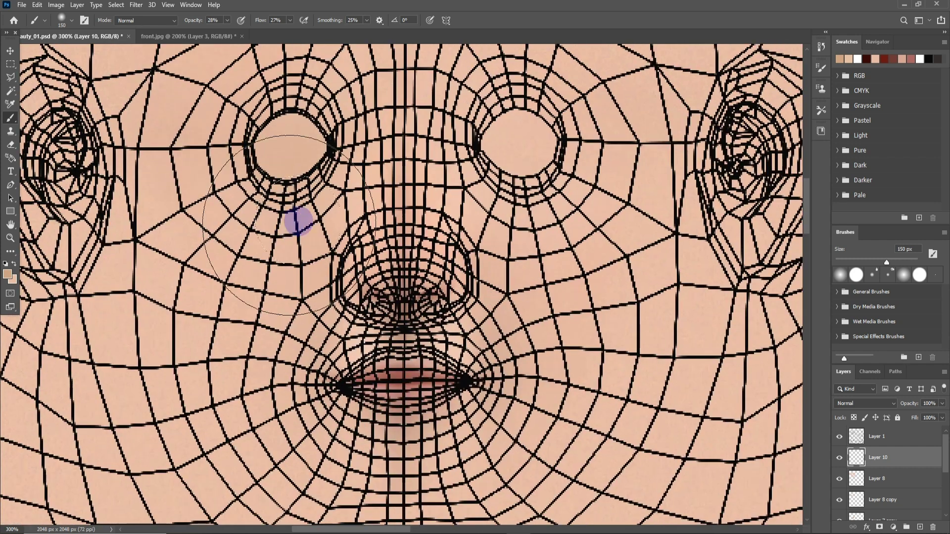
key(bracketleft)
key(bracketleft)
key(bracketleft)
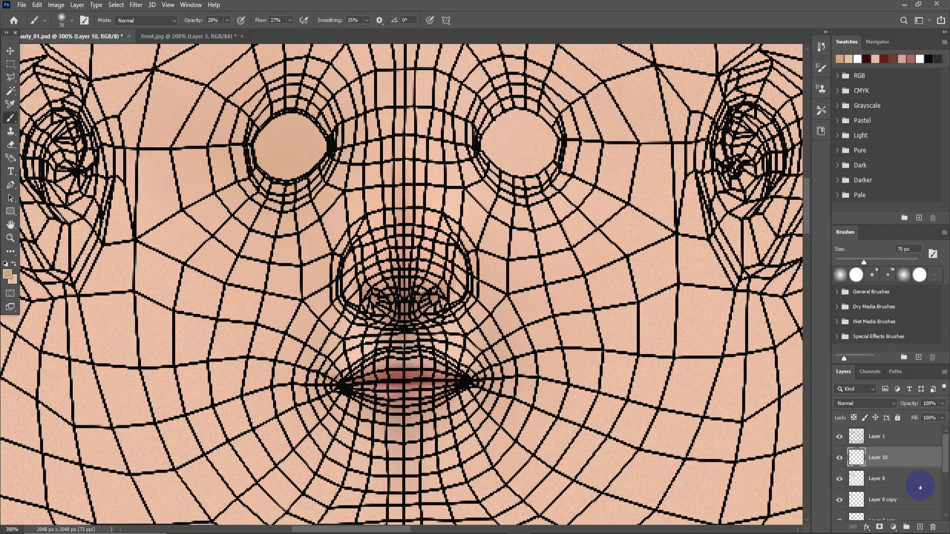
drag(262, 141, 297, 137)
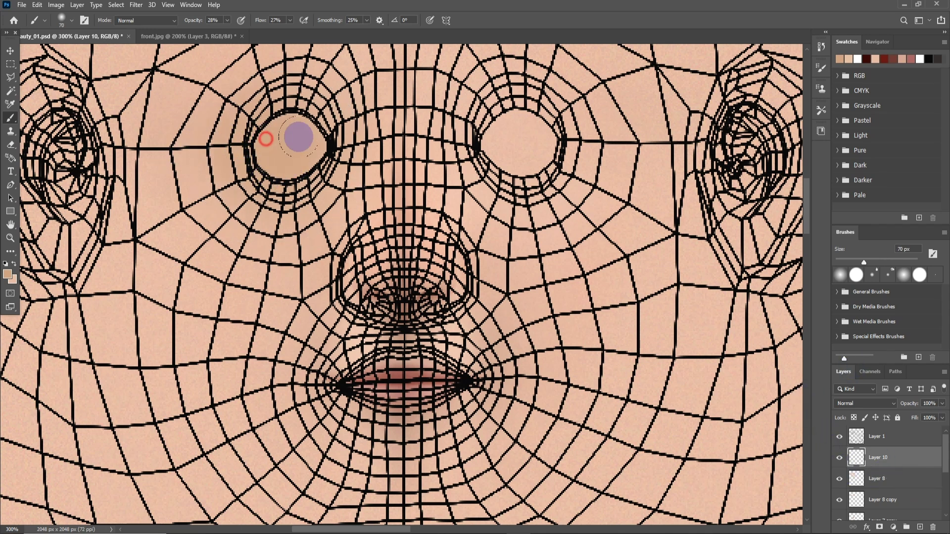
Step: Paint darker tan 956b4c into both eye sockets, then zoom out to the whole UV layout
click(8, 275)
drag(303, 144, 329, 122)
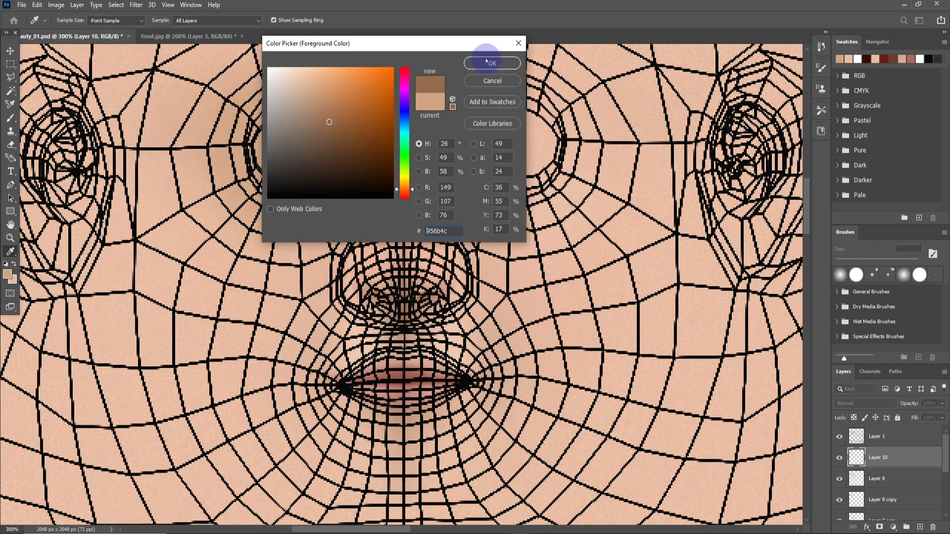
click(486, 61)
mouse_move(301, 159)
mouse_down()
mouse_move(271, 125)
mouse_move(308, 159)
mouse_up()
mouse_move(491, 141)
mouse_down()
mouse_move(526, 171)
mouse_move(536, 142)
mouse_move(506, 131)
mouse_move(507, 157)
mouse_move(537, 139)
mouse_up()
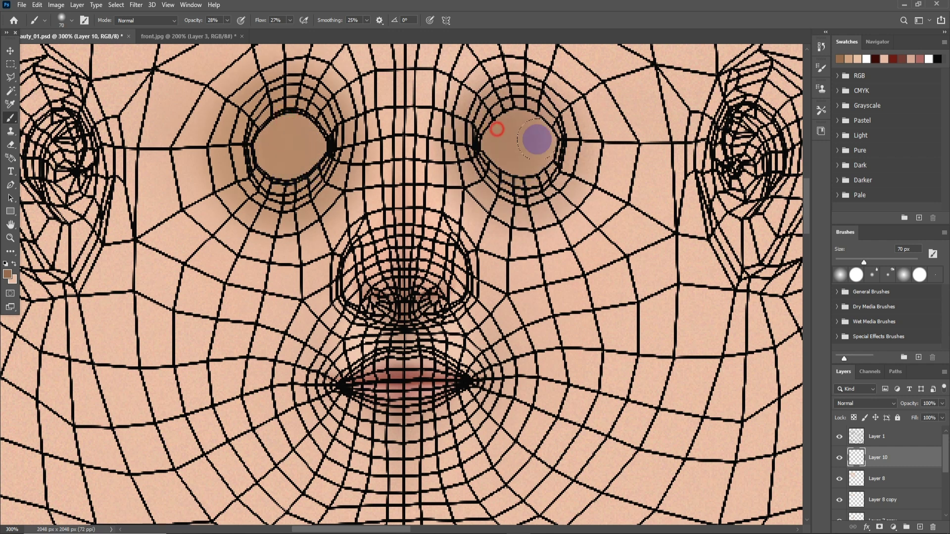
drag(528, 312, 508, 70)
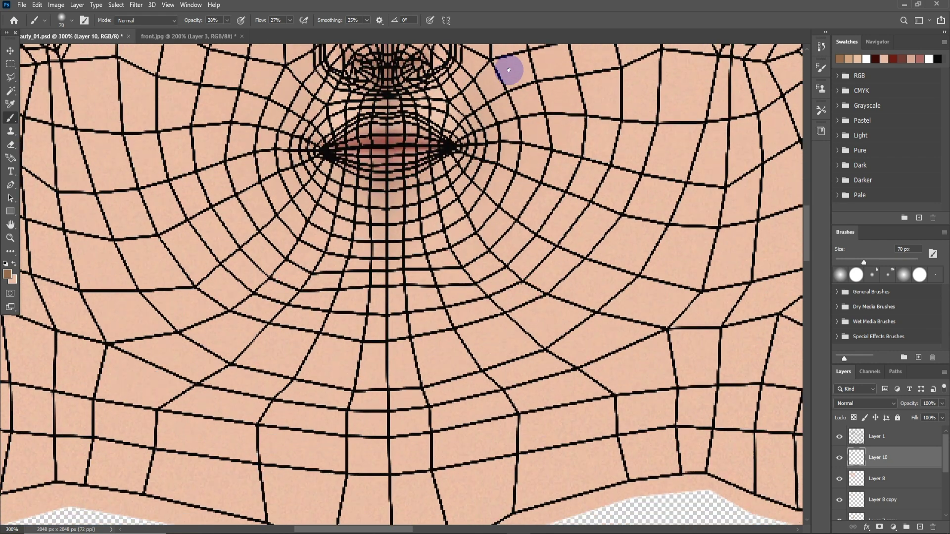
key(ctrl+minus)
key(ctrl+minus)
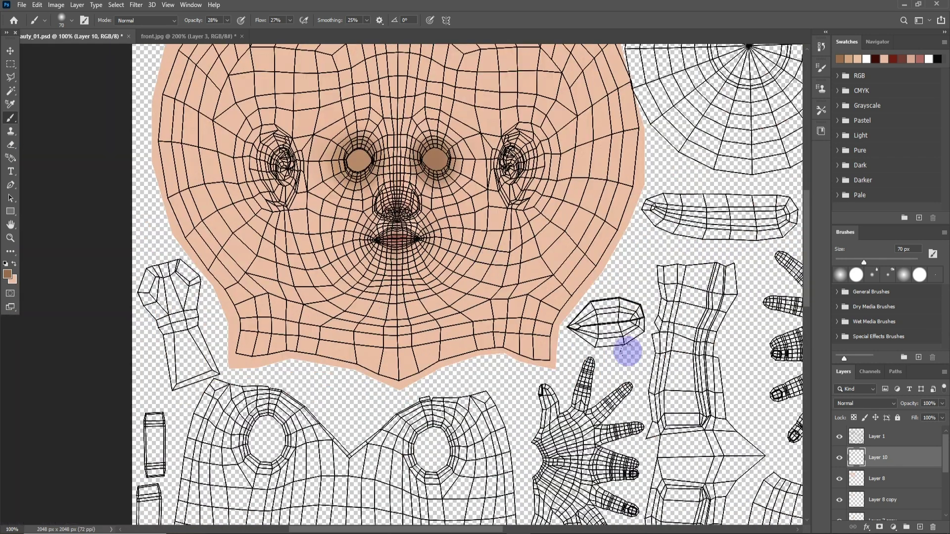
Step: In front.jpg, show the Layer 0 face reference and sample the cheek's skin colour
click(190, 36)
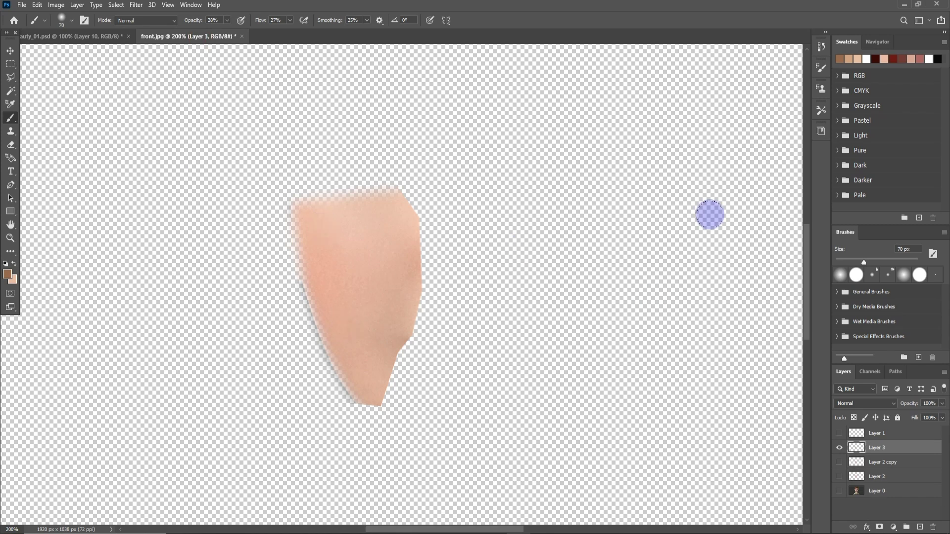
click(840, 493)
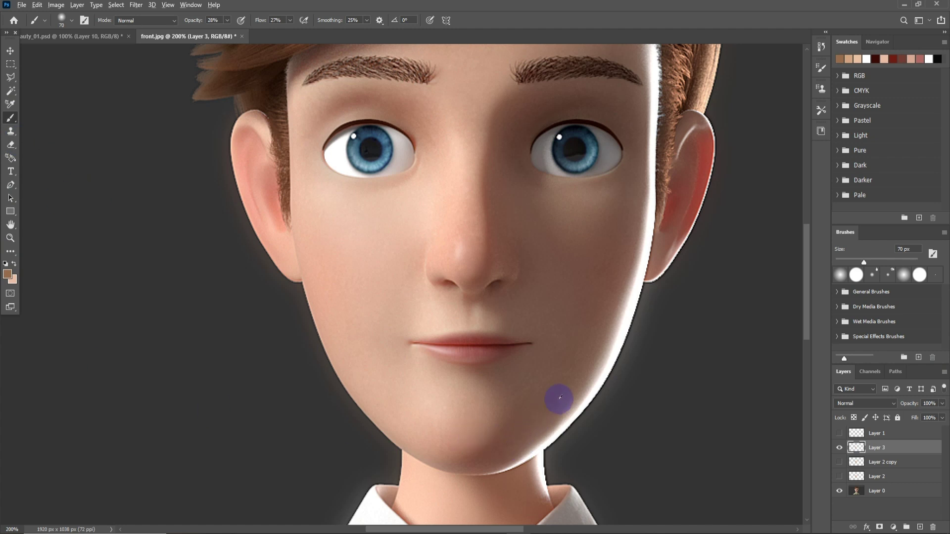
alt+click(584, 353)
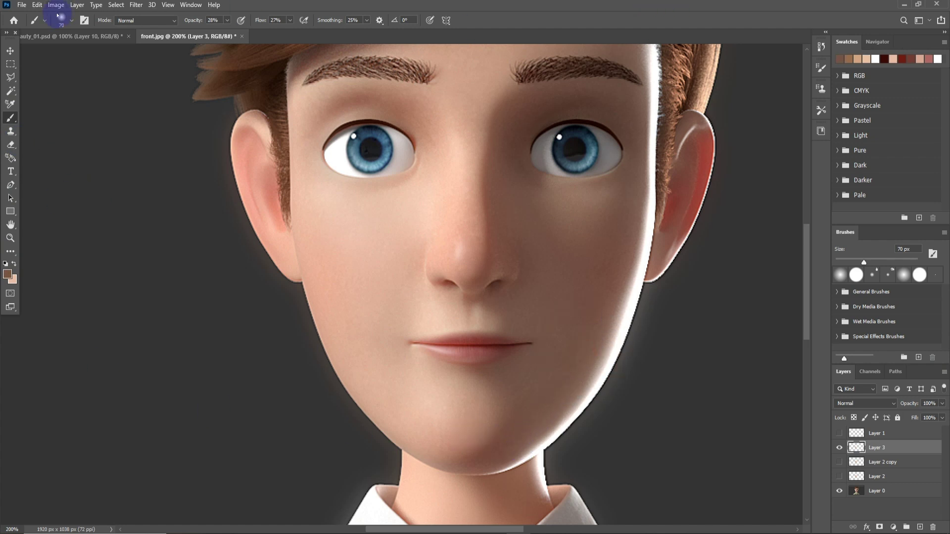
Step: Hide Layer 10, paint the eye holes skin-coloured on new Layer 11, undoing a stray jaw stroke, and add Layer 12
click(72, 36)
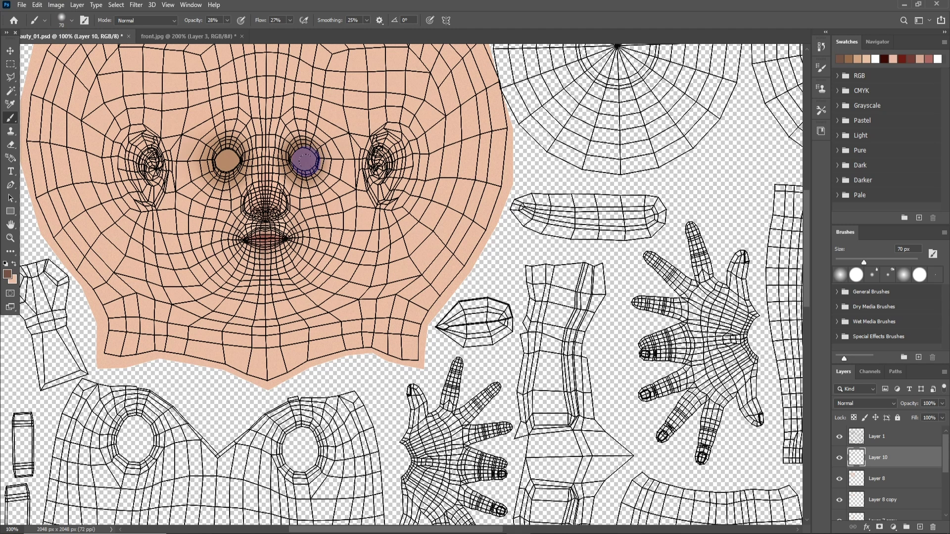
click(840, 458)
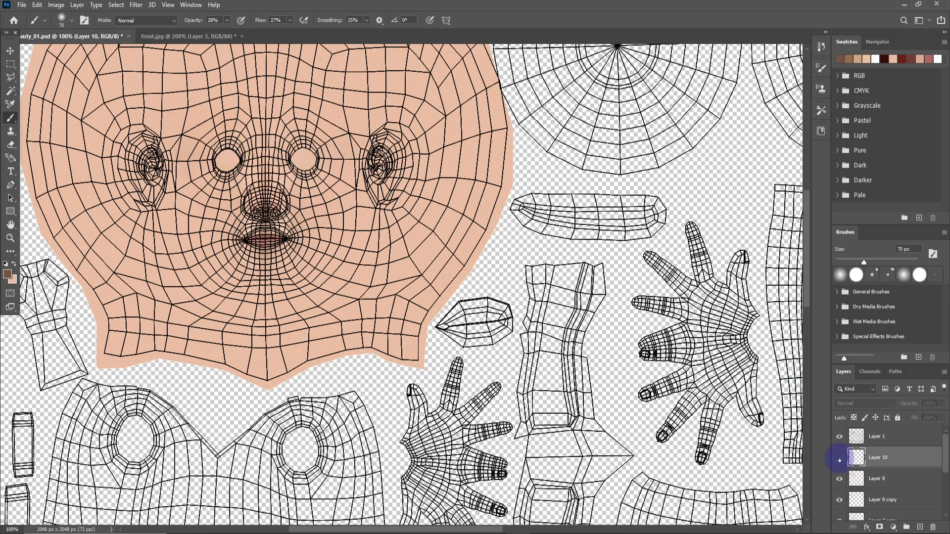
click(919, 526)
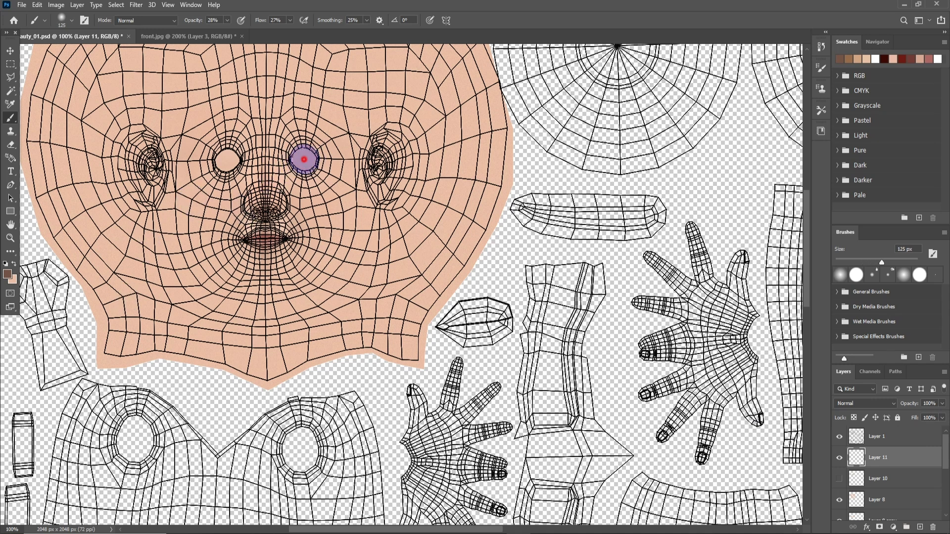
click(227, 158)
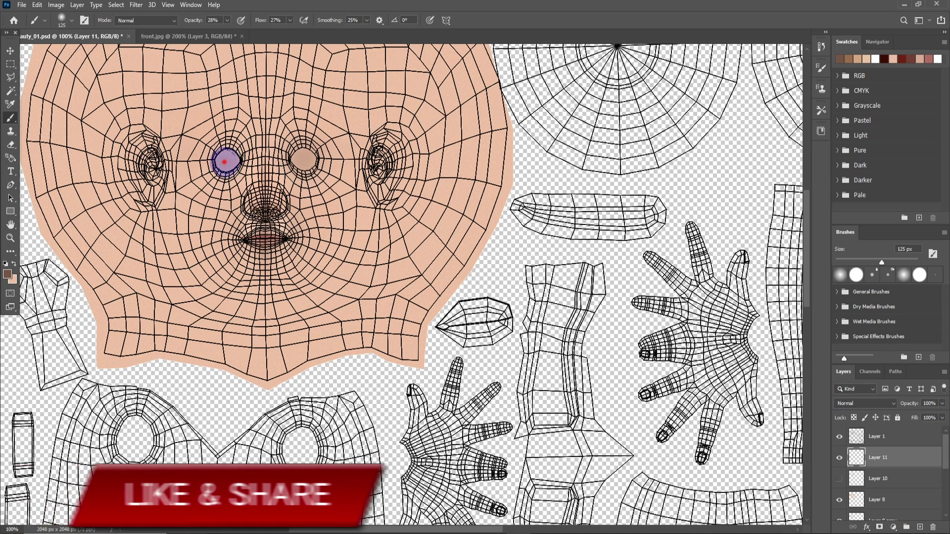
mouse_move(325, 295)
mouse_down()
mouse_move(365, 307)
mouse_move(279, 333)
mouse_move(118, 301)
mouse_up()
key(ctrl+z)
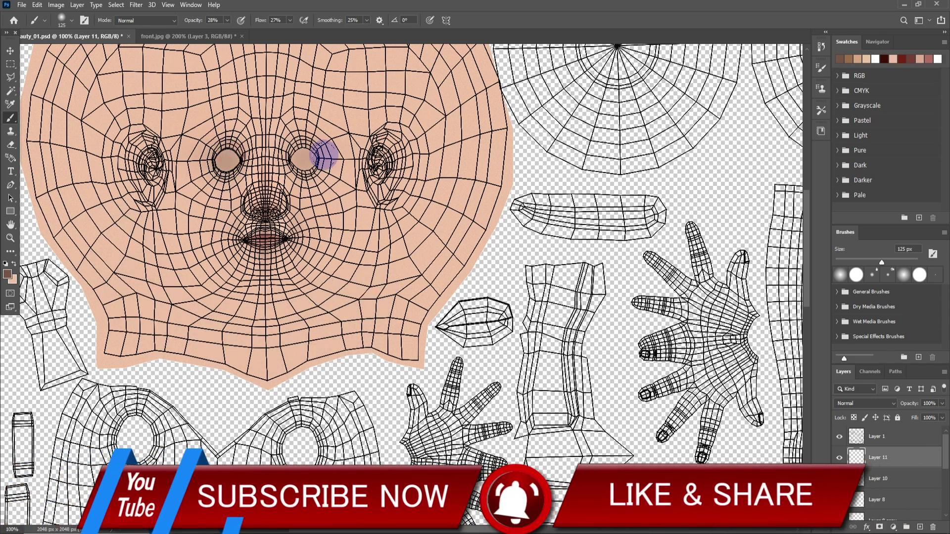
click(919, 527)
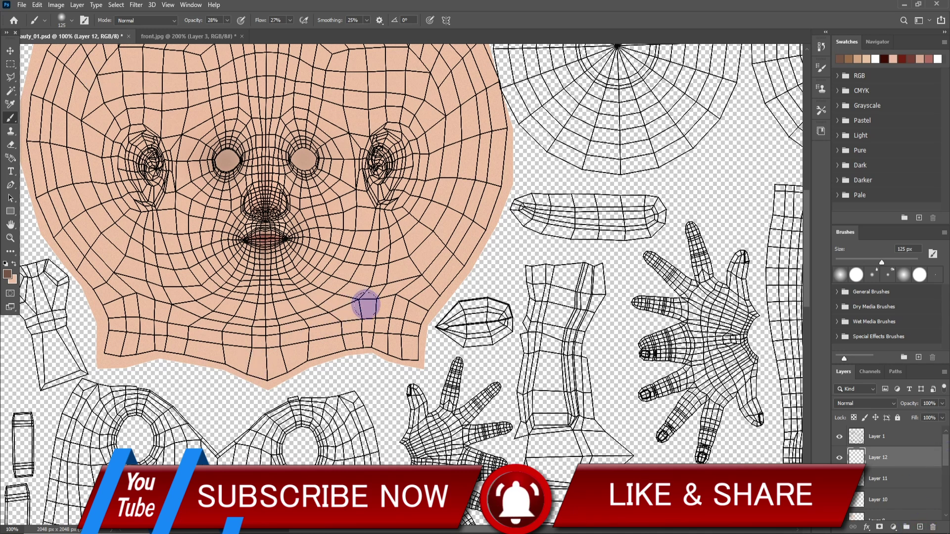